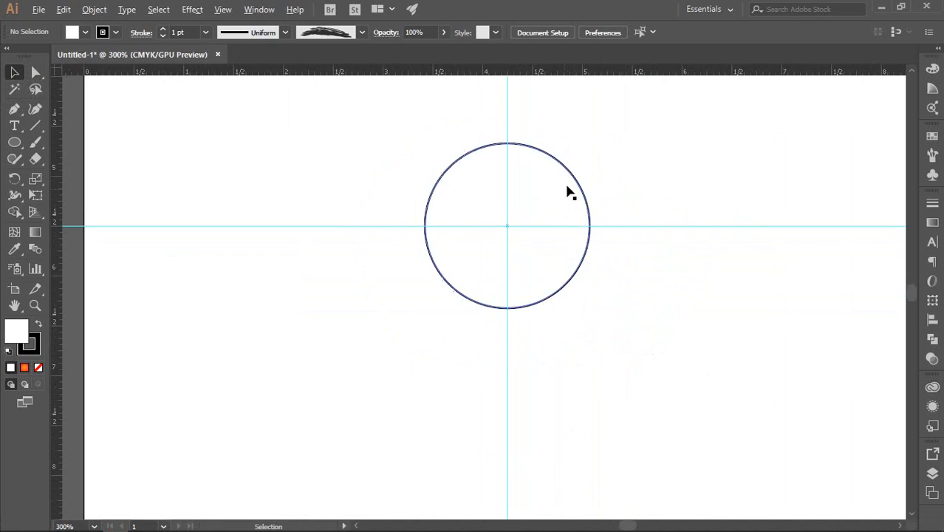
Step: Select the large circle centred on the guides and lock it
scroll(490, 172, "up", 1)
left_click_drag(310, 116, 464, 236)
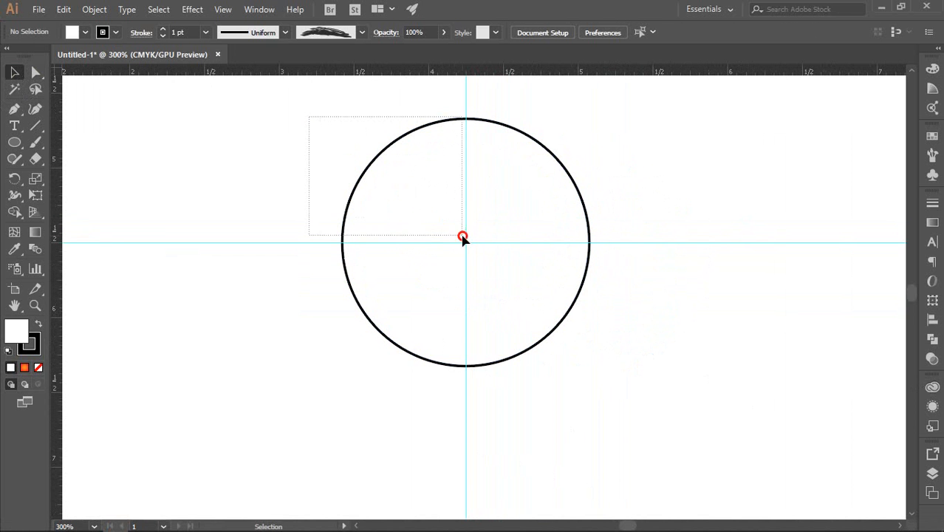
key("a")
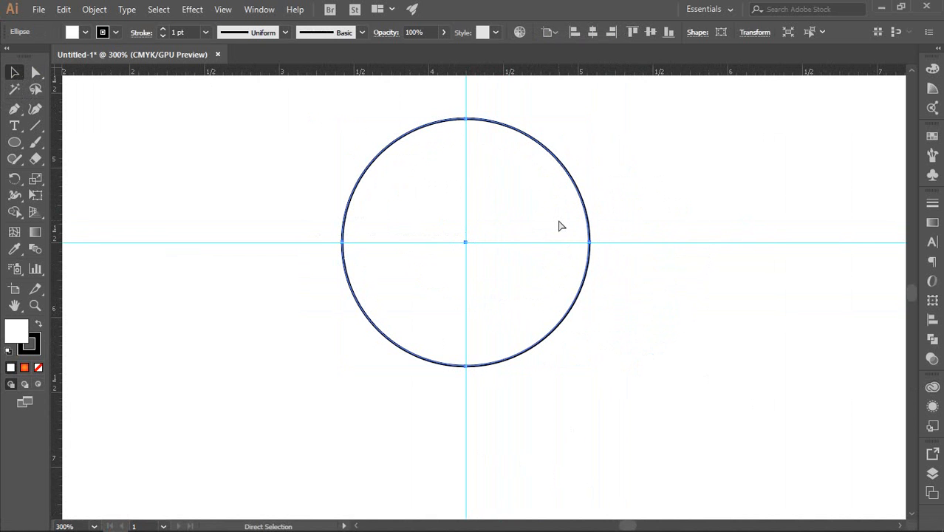
key("v")
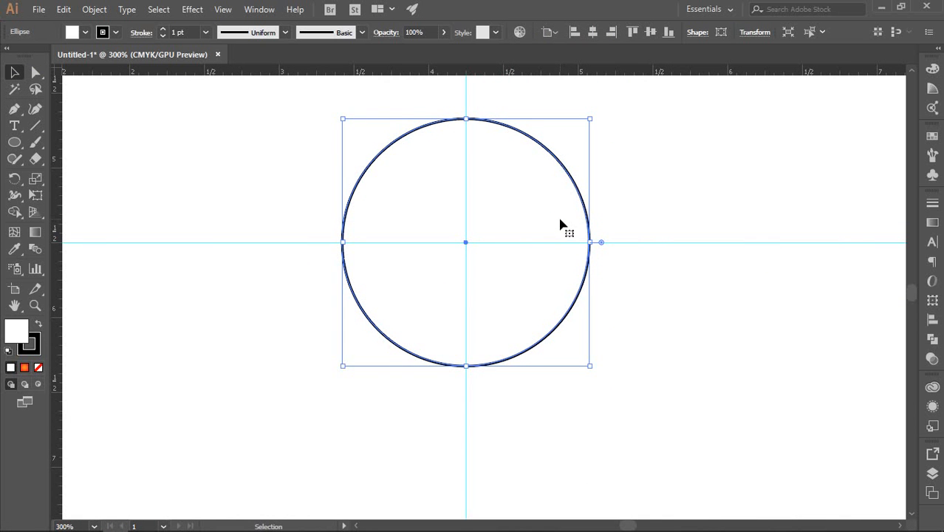
key("ctrl+shift+a")
key("ctrl+1")
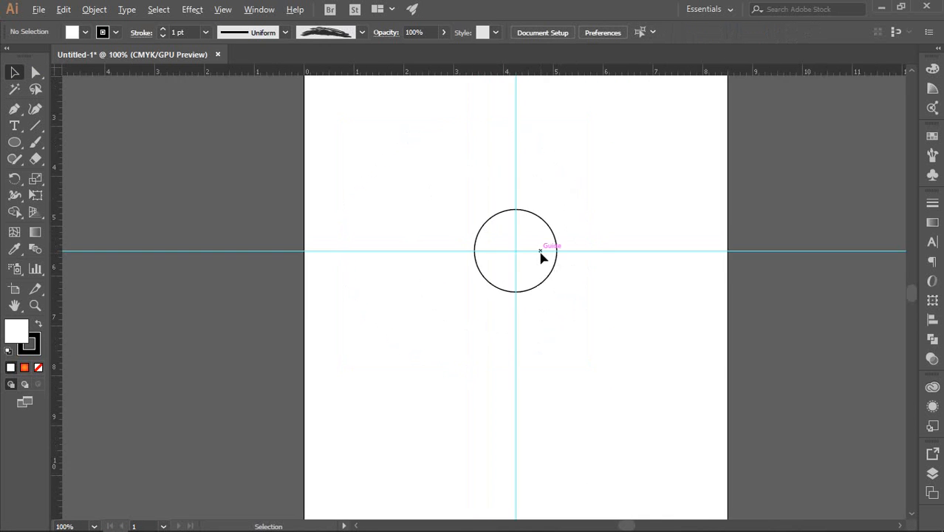
Step: Draw a short vertical tick along the vertical guide with the Pen tool, just inside the circle's upper edge
scroll(543, 251, "up", 3)
left_click_drag(607, 225, 595, 211)
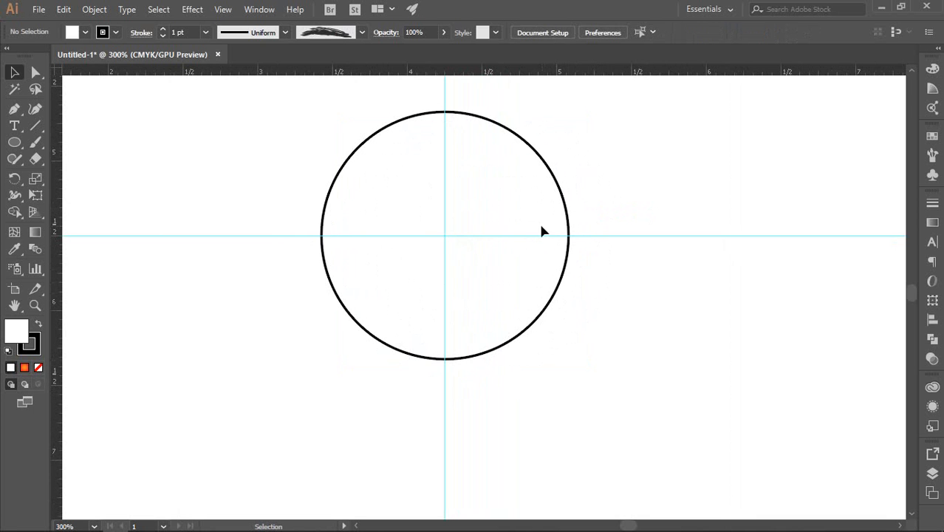
scroll(452, 141, "up", 3)
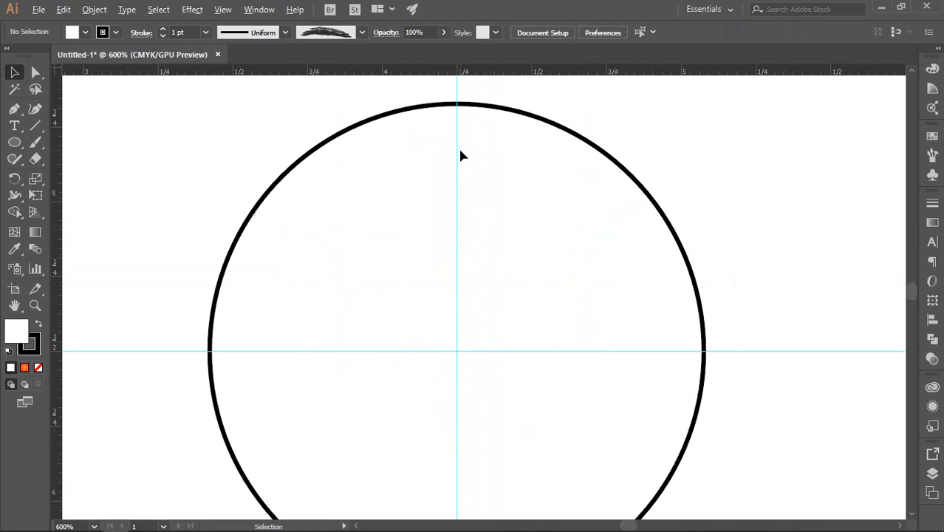
scroll(419, 217, "down", 1)
scroll(331, 187, "up", 1)
key("p")
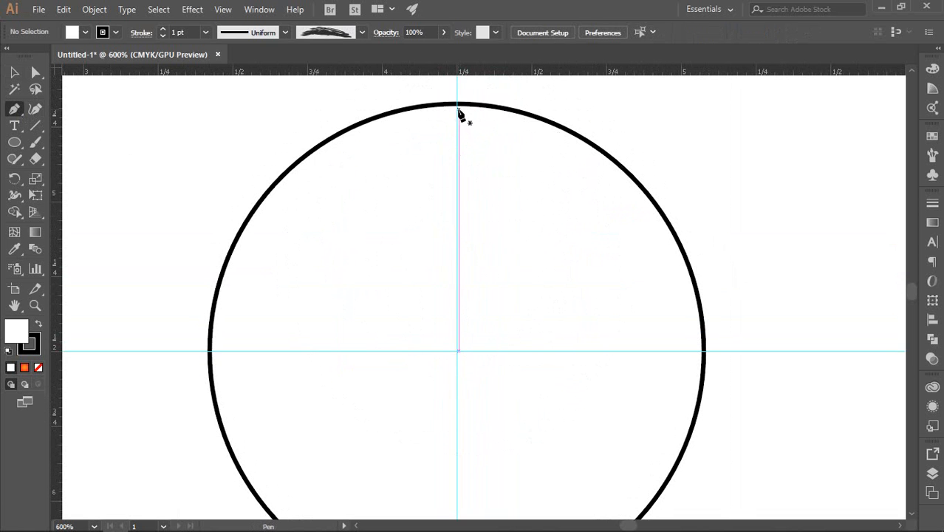
left_click_drag(458, 107, 457, 122)
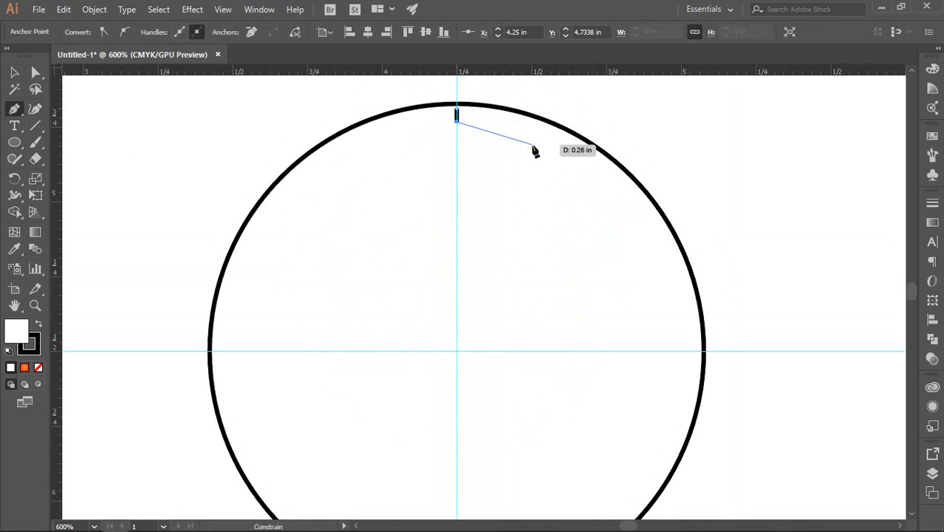
key("v")
left_click(505, 152)
Step: Set the short tick's stroke weight to 2 pt
scroll(469, 133, "up", 3)
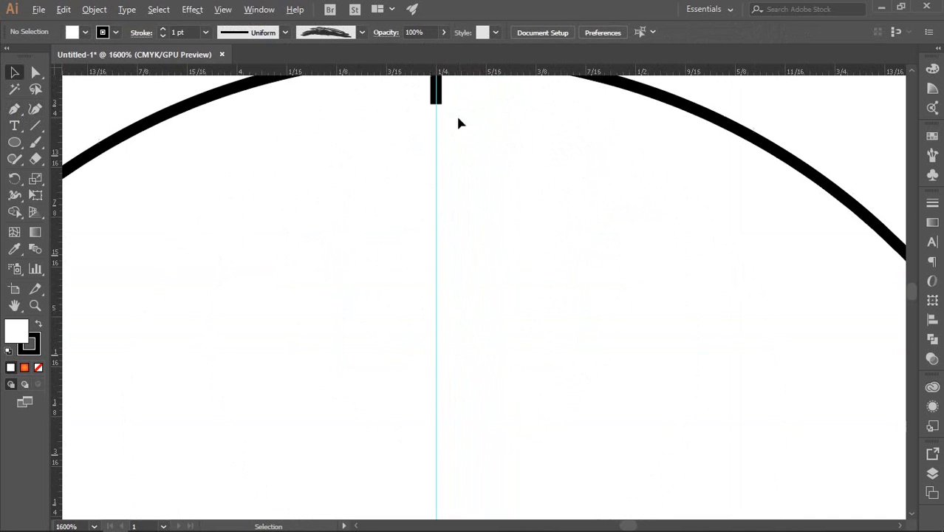
left_click_drag(459, 105, 410, 98)
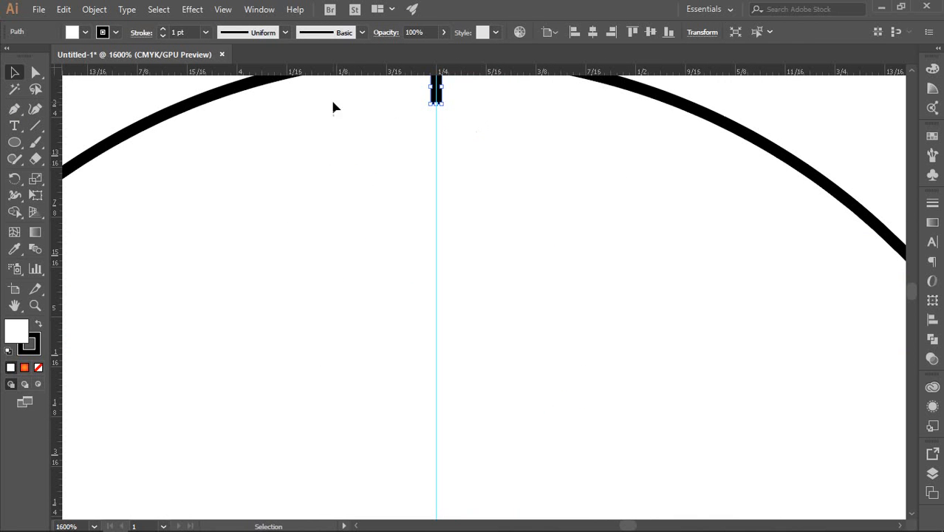
left_click(163, 30)
left_click(539, 163)
scroll(540, 163, "down", 3)
left_click_drag(543, 170, 538, 160)
scroll(530, 146, "down", 3)
scroll(530, 147, "up", 3)
scroll(521, 144, "up", 3)
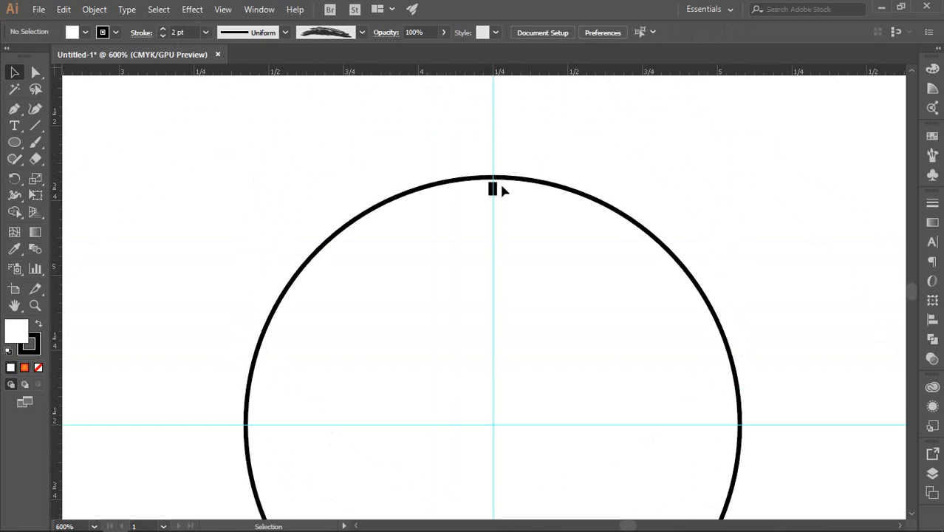
left_click_drag(509, 156, 510, 157)
scroll(511, 157, "down", 3)
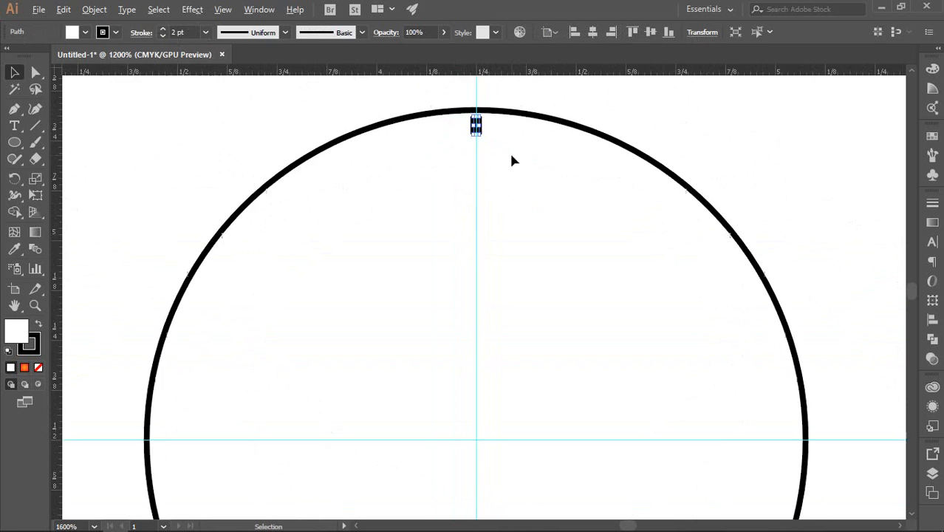
left_click(14, 178)
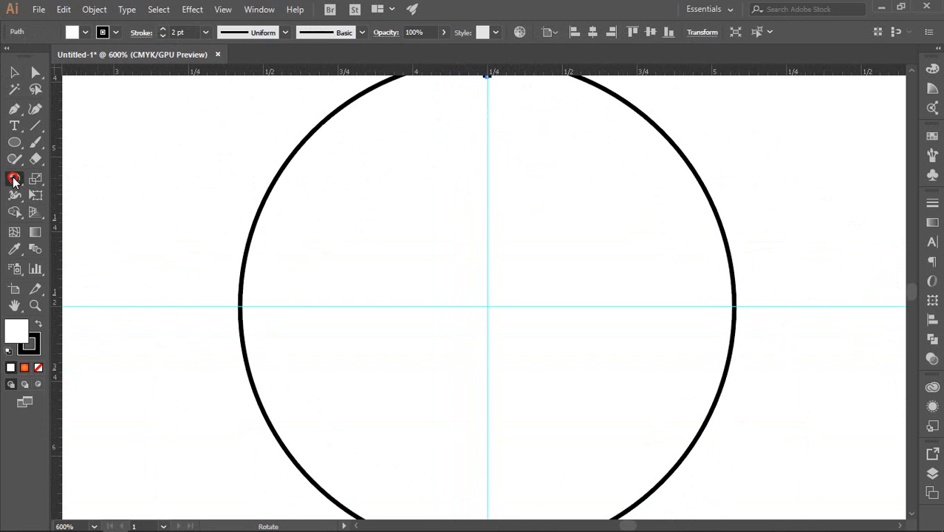
left_click(487, 305)
left_click(14, 72)
key("ctrl+shift+a")
scroll(503, 134, "up", 3)
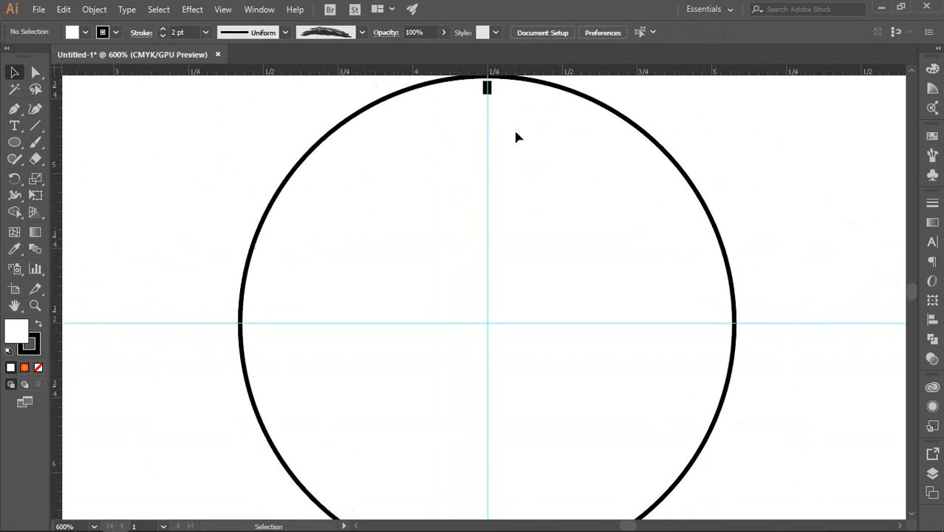
Step: Create a copy of the tick rotated by -30° about the circle's centre
left_click(487, 120)
left_click(14, 178)
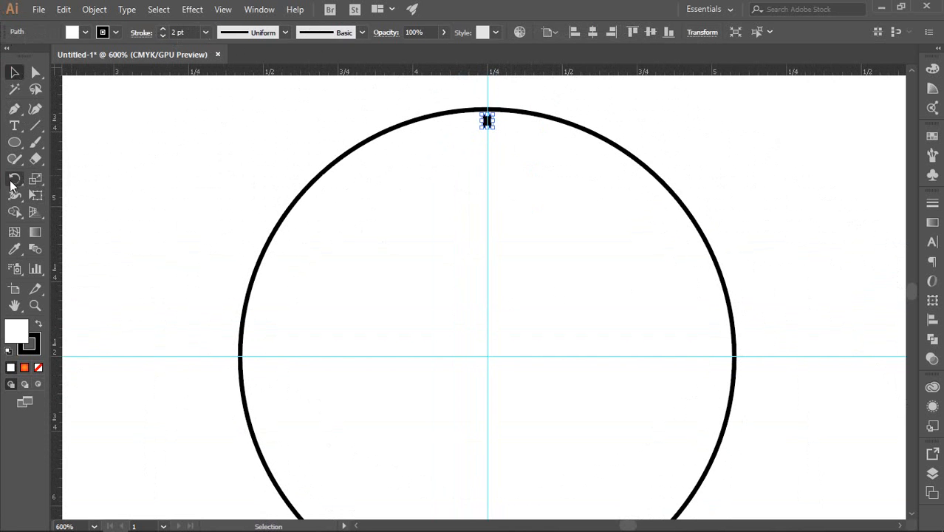
scroll(322, 193, "down", 2)
scroll(396, 244, "up", 1)
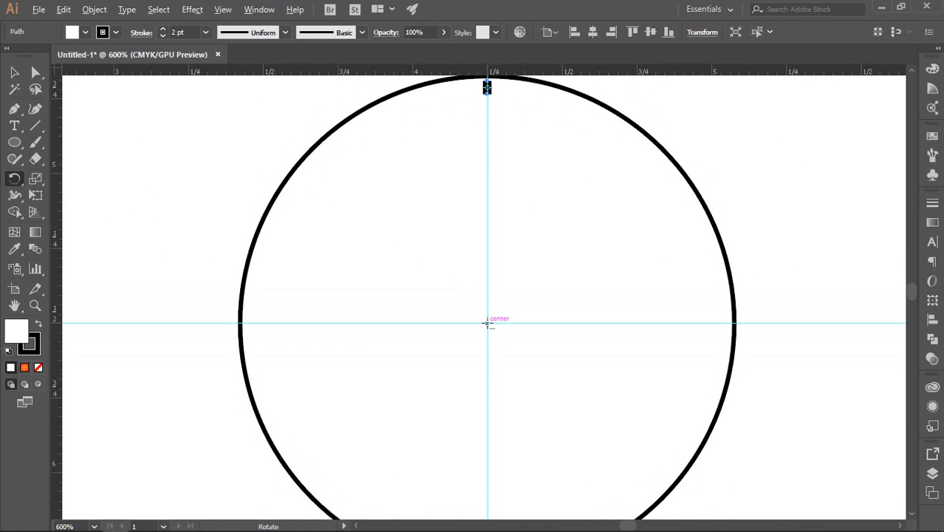
left_click(488, 323, "alt")
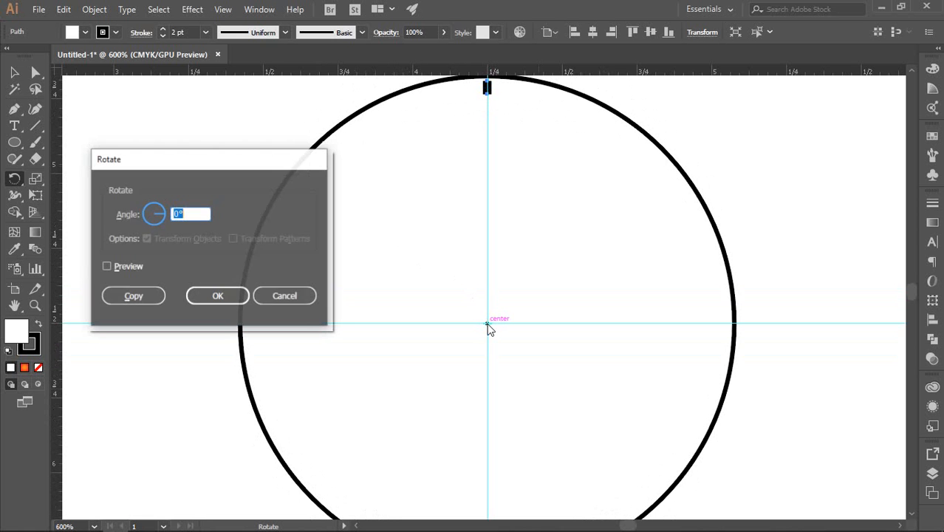
left_click_drag(190, 168, 176, 164)
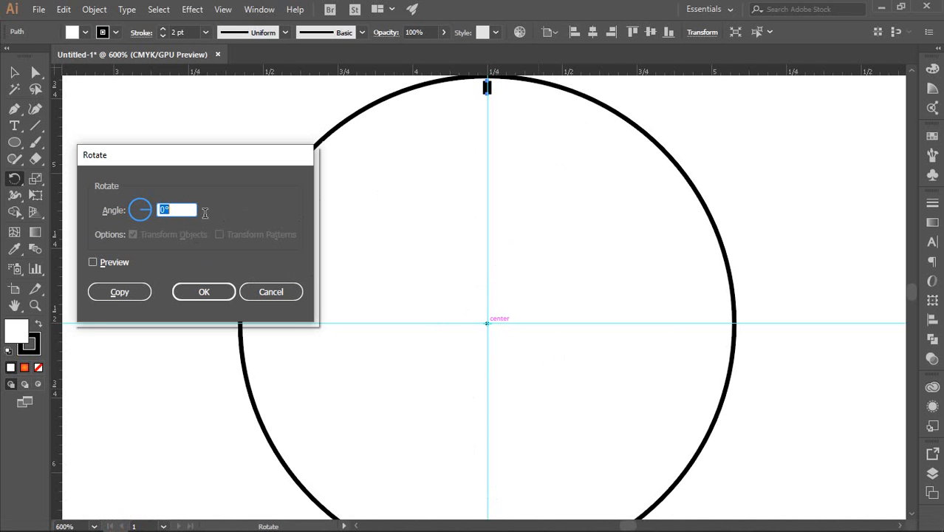
left_click_drag(191, 157, 235, 166)
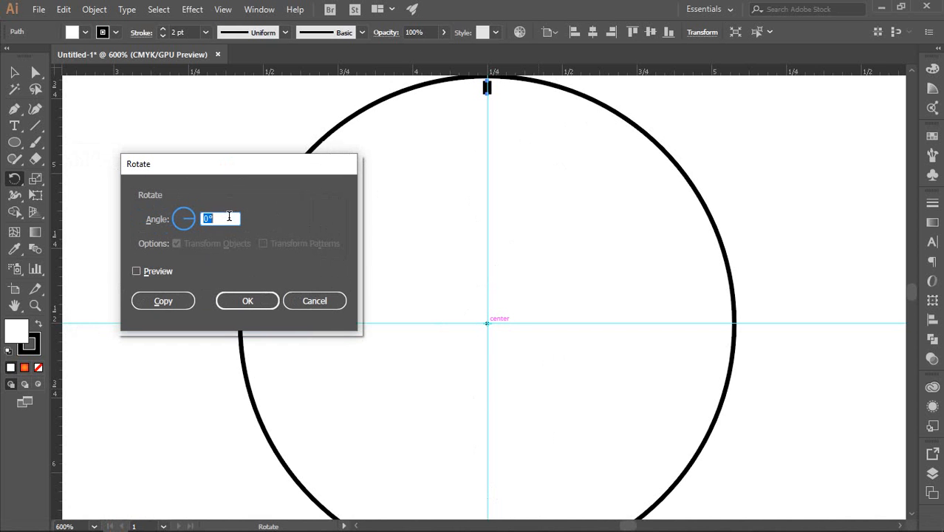
type("30")
key("Home")
type("-")
left_click(143, 273)
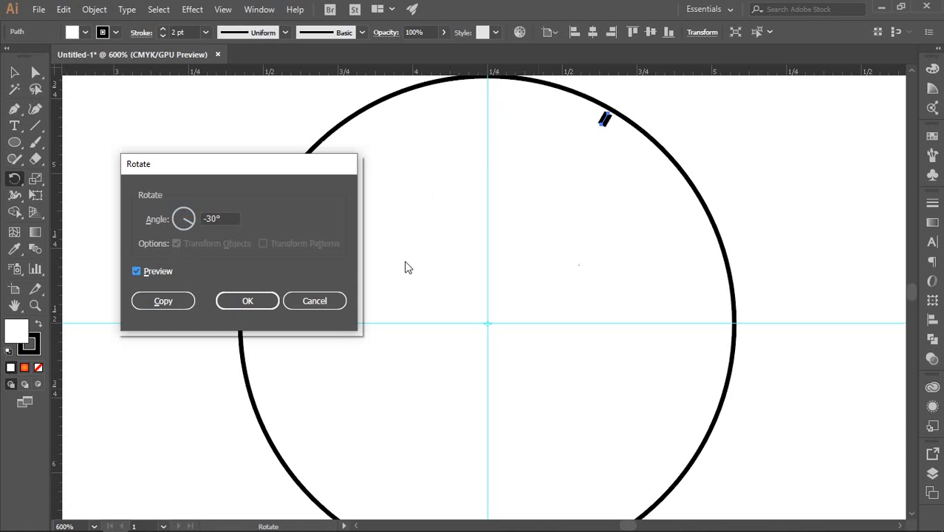
left_click(159, 300)
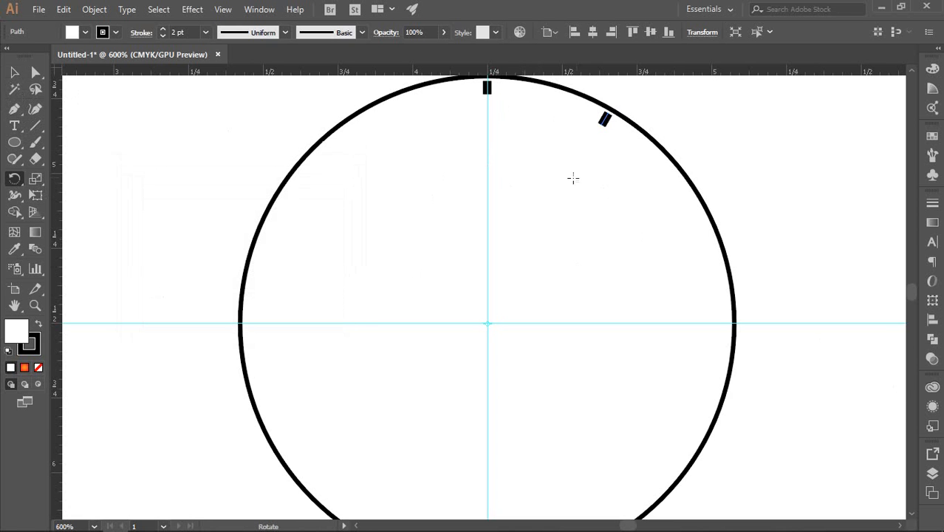
Step: Repeat the rotated copy ten times to complete twelve evenly spaced ticks around the circle, and deselect
key("ctrl+d")
key("ctrl+d")
key("ctrl+d")
key("ctrl+d")
key("ctrl+d")
key("ctrl+d")
key("ctrl+d")
key("ctrl+d")
key("ctrl+d")
key("ctrl+d")
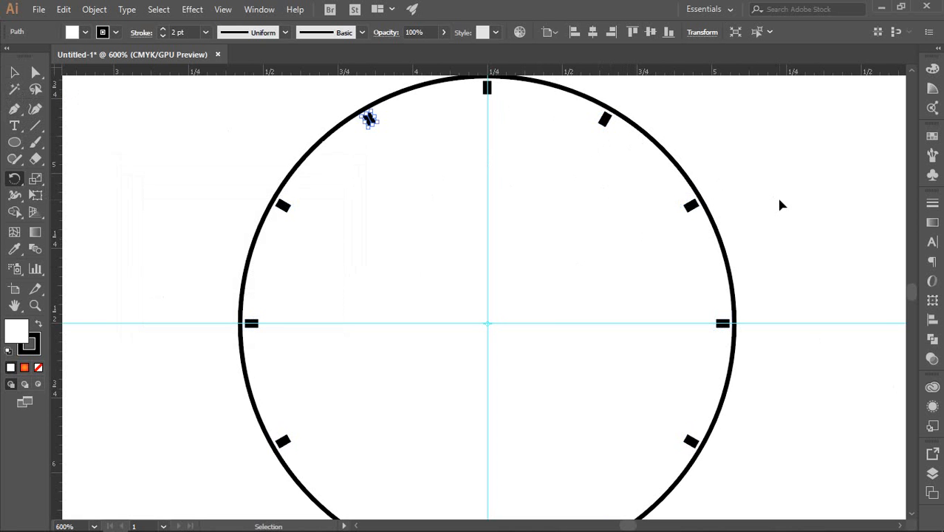
left_click(14, 71)
left_click(202, 149)
scroll(202, 151, "down", 2)
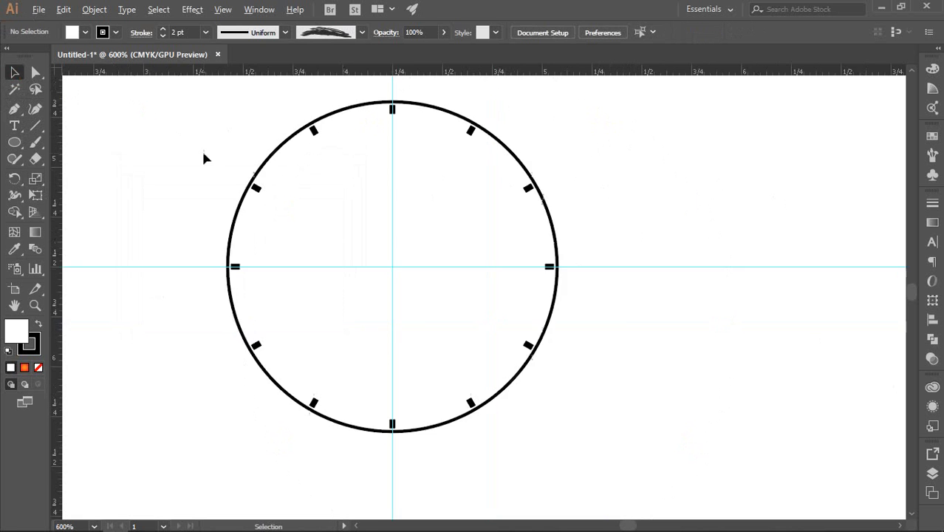
Step: Group all twelve tick marks inside the circle into one object and deselect it
left_click_drag(416, 210, 622, 221)
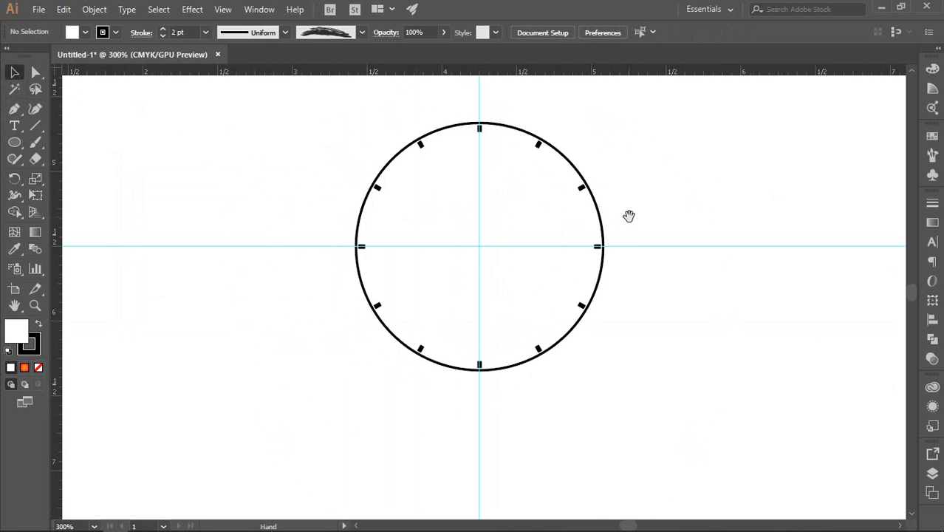
scroll(525, 205, "up", 1)
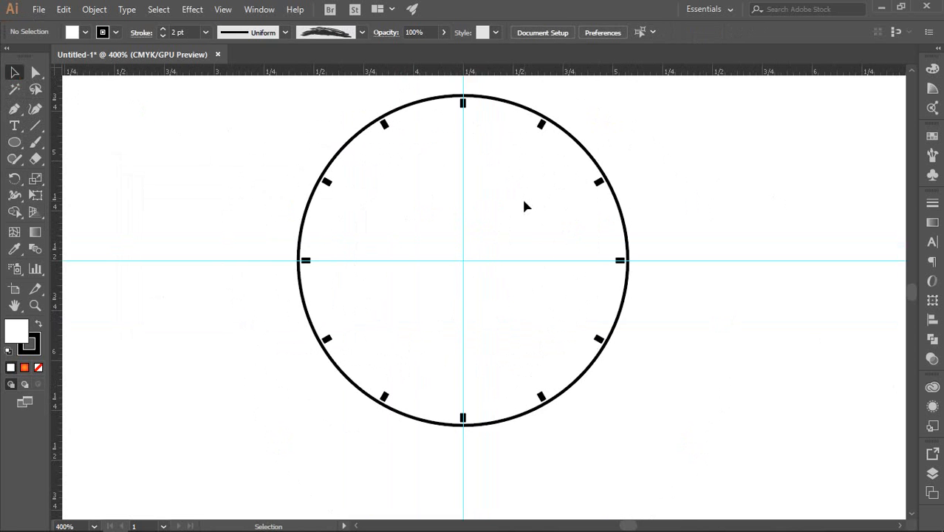
scroll(468, 117, "up", 2)
scroll(468, 117, "up", 1)
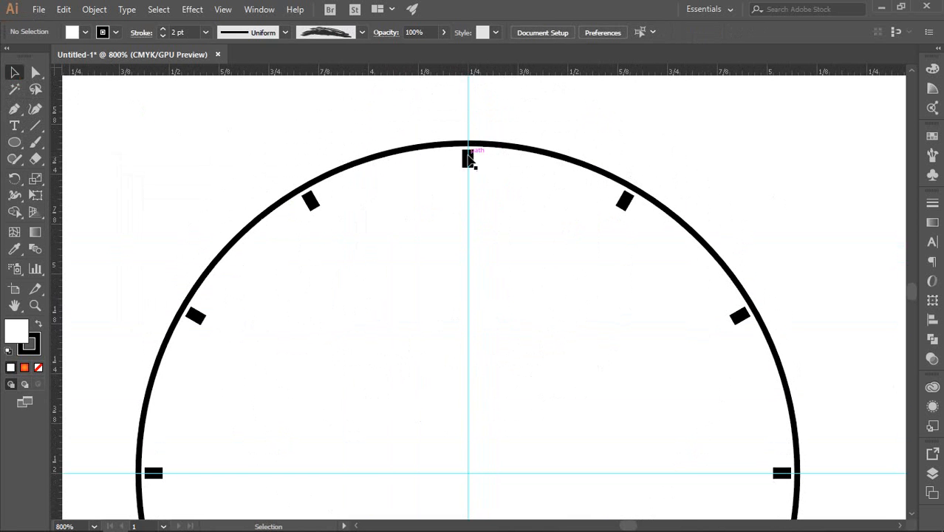
left_click(467, 158)
scroll(492, 170, "down", 3)
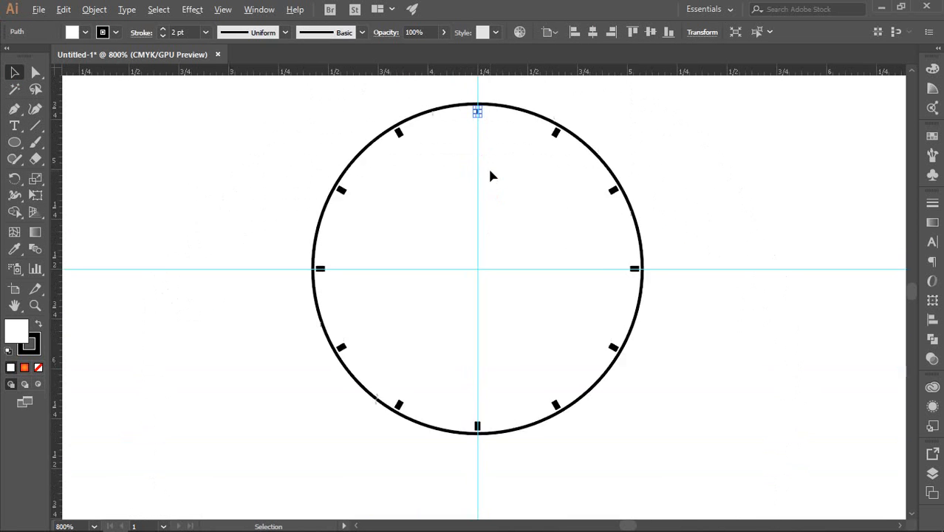
left_click_drag(306, 106, 633, 387)
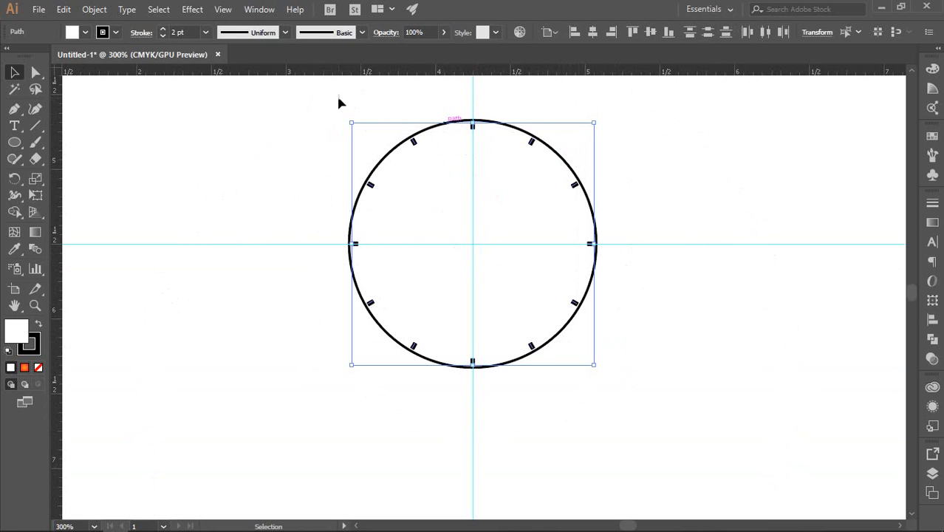
left_click_drag(325, 97, 634, 397)
key("a")
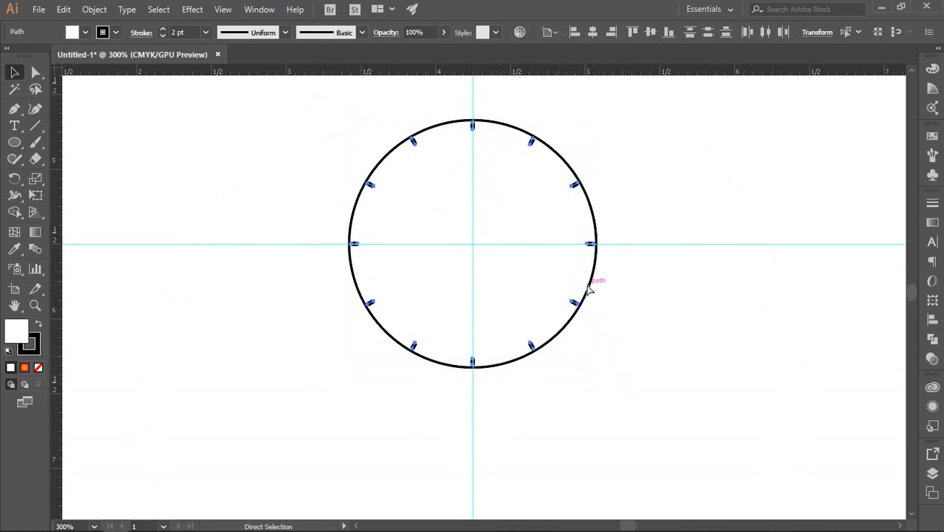
key("ctrl+g")
key("v")
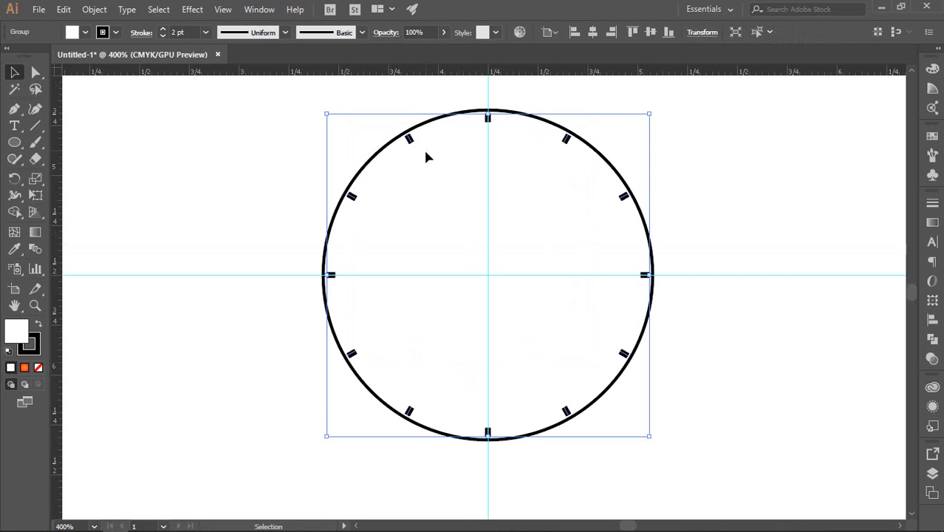
scroll(427, 157, "up", 1)
left_click(464, 197)
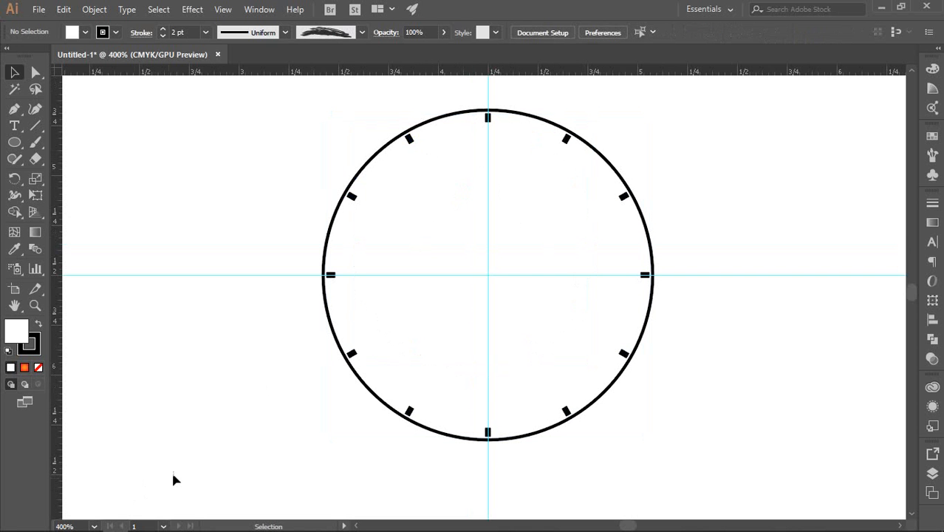
Step: Switch to the Google Meet window in Chrome to check the meeting, and return to Illustrator
mouse_move(119, 528)
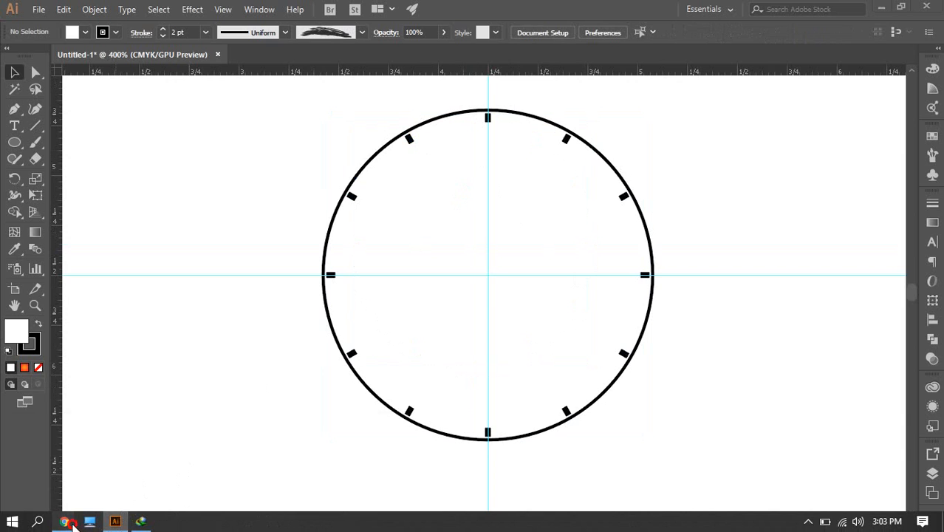
mouse_move(87, 525)
left_click(68, 483)
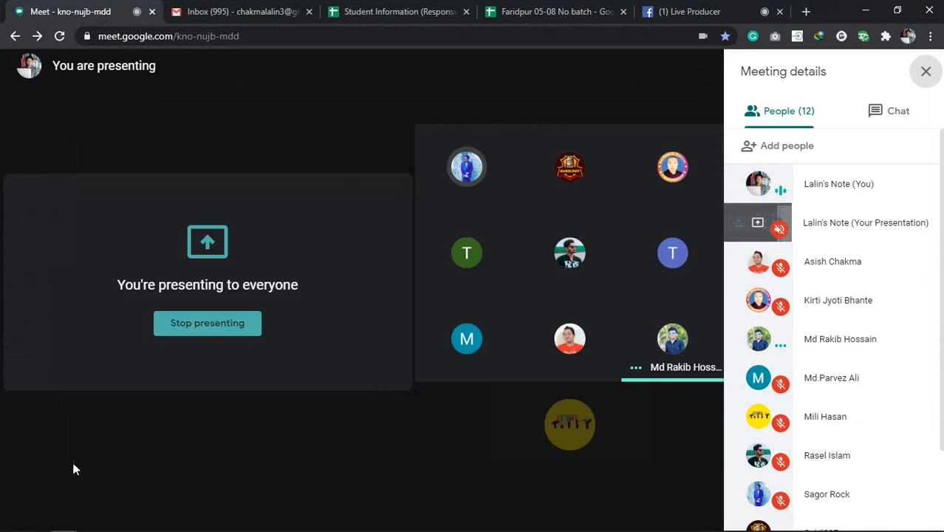
left_click(869, 12)
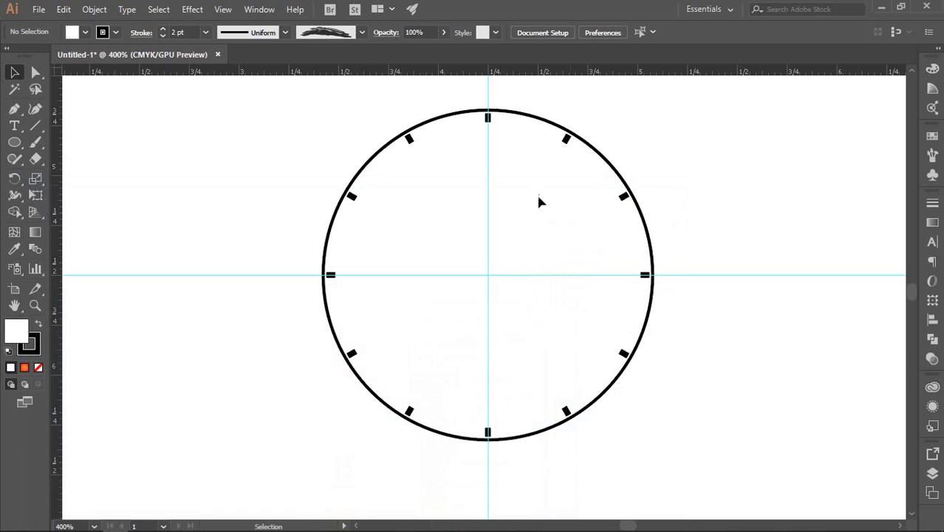
left_click(489, 127)
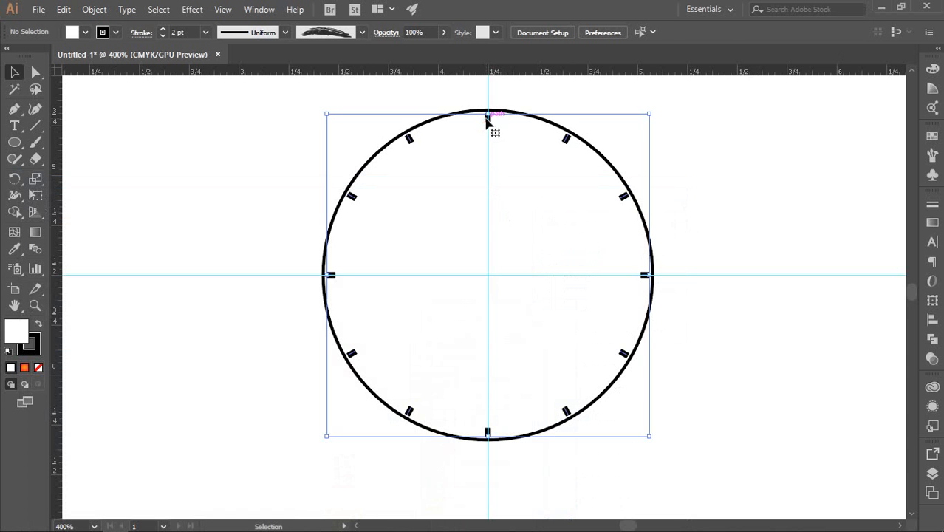
left_click(727, 209)
scroll(582, 193, "down", 2)
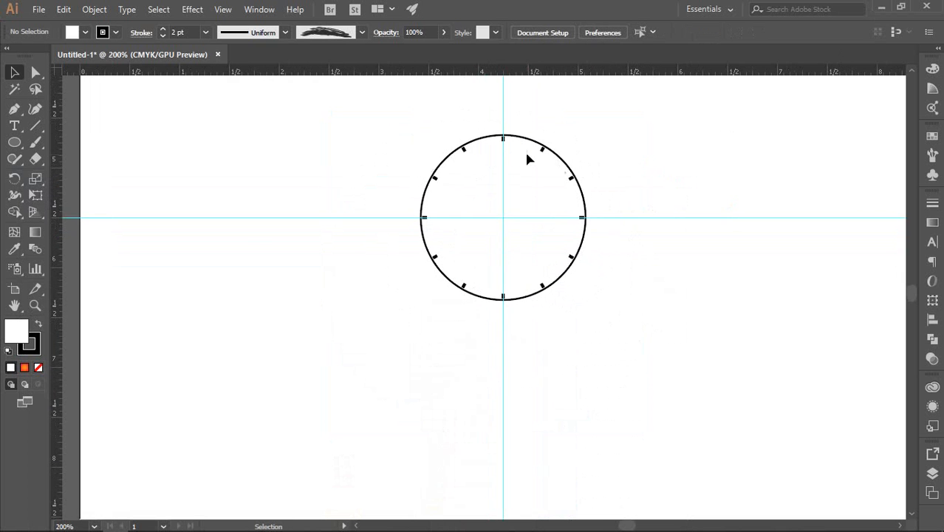
scroll(517, 146, "up", 1)
scroll(500, 136, "up", 1)
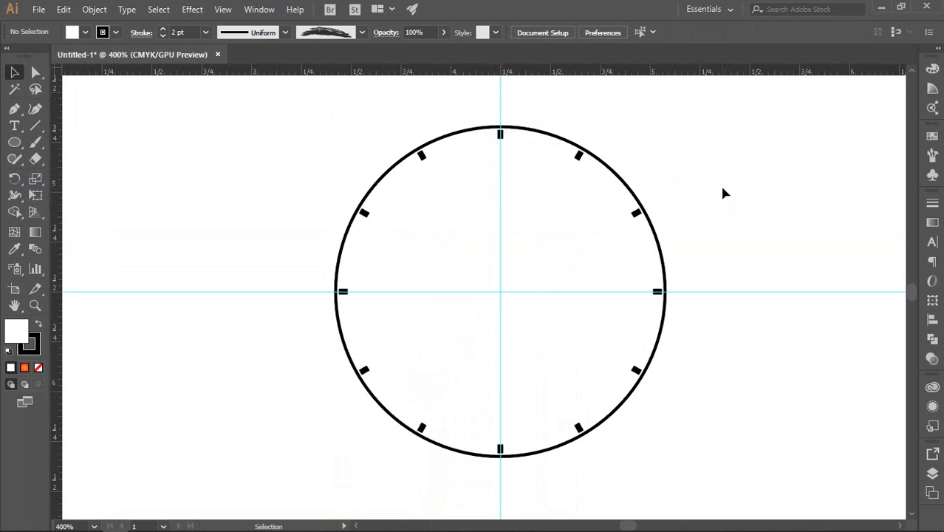
left_click_drag(689, 160, 690, 205)
scroll(537, 215, "up", 1)
scroll(707, 215, "down", 1)
left_click_drag(748, 252, 732, 238)
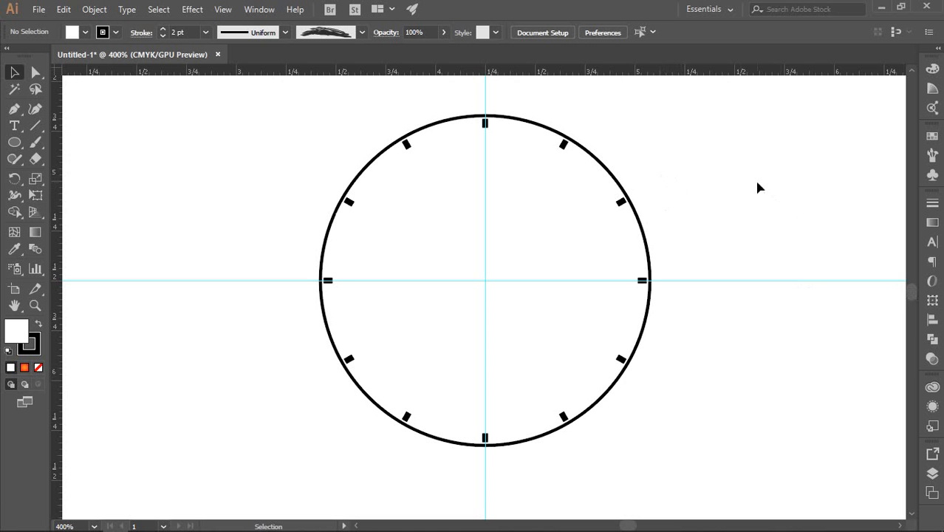
left_click_drag(724, 179, 737, 180)
scroll(557, 157, "up", 2)
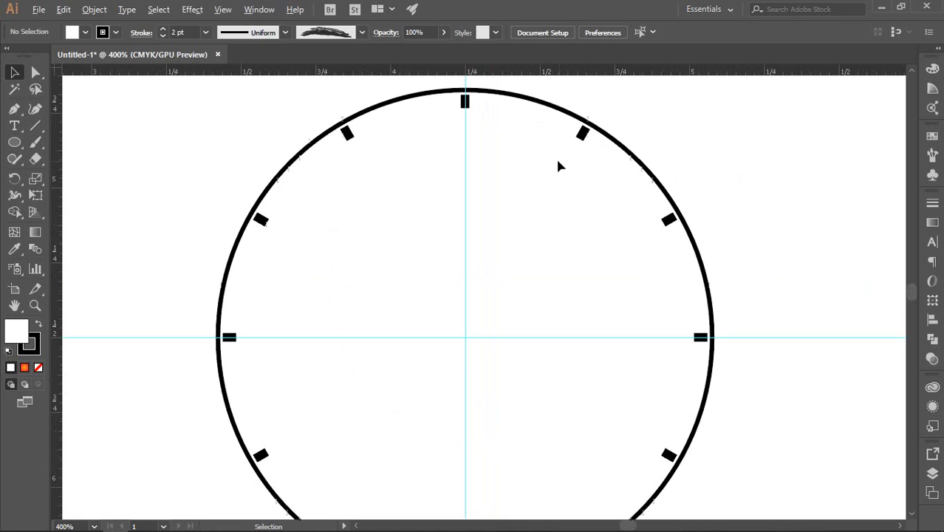
left_click(481, 93)
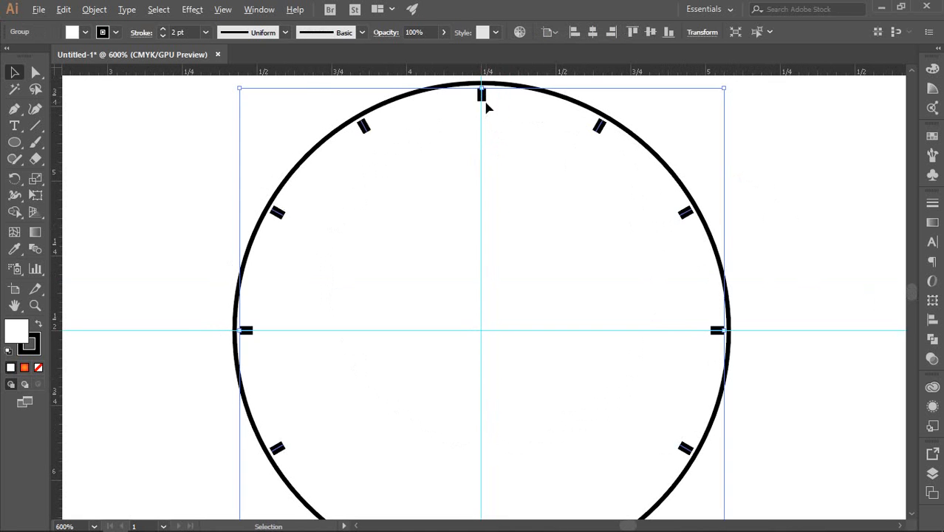
scroll(486, 106, "down", 2)
left_click(674, 169)
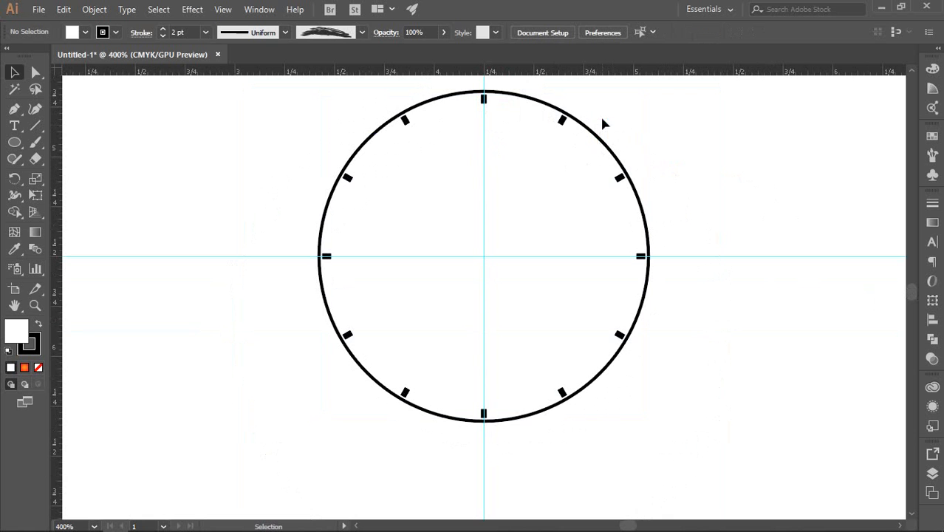
Step: Unlock all locked objects on the artboard and select the clock's outer circle
key("ctrl")
key("ctrl")
key("alt")
key("ctrl+alt+2")
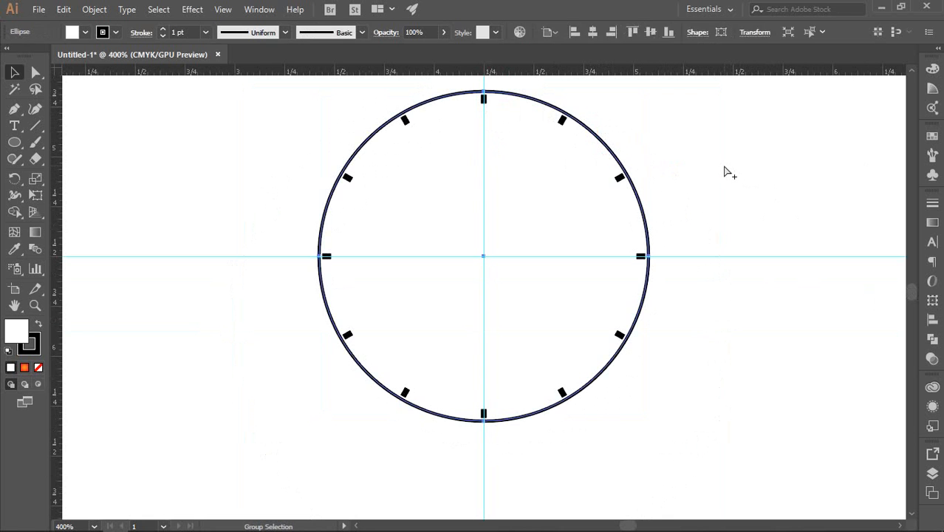
left_click(694, 148)
left_click_drag(595, 116, 595, 133)
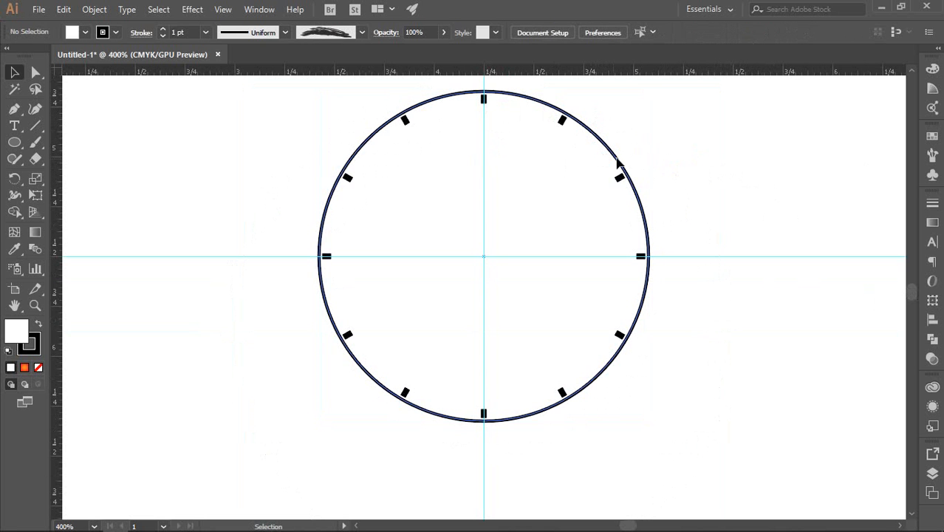
left_click(602, 144)
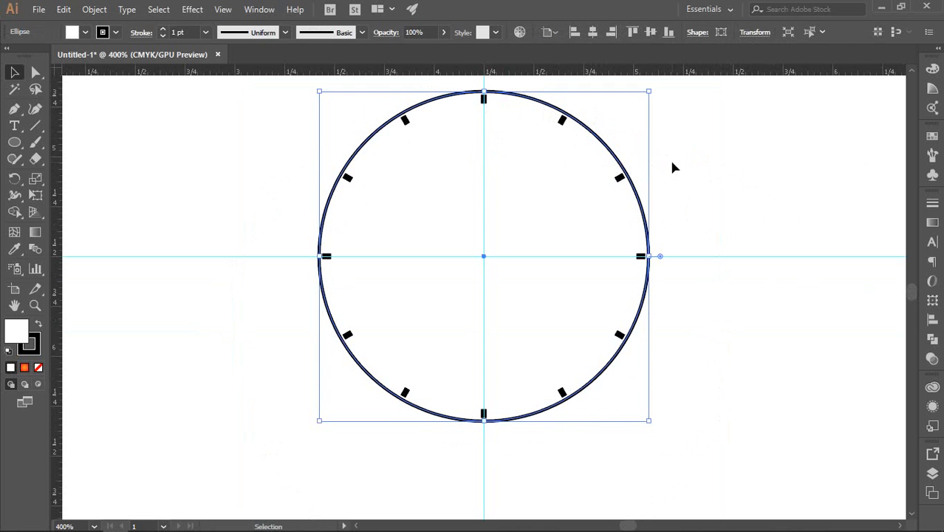
Step: Check the clock face against the whole artboard, then select the unlocked circle up close and deselect it
scroll(669, 158, "down", 5)
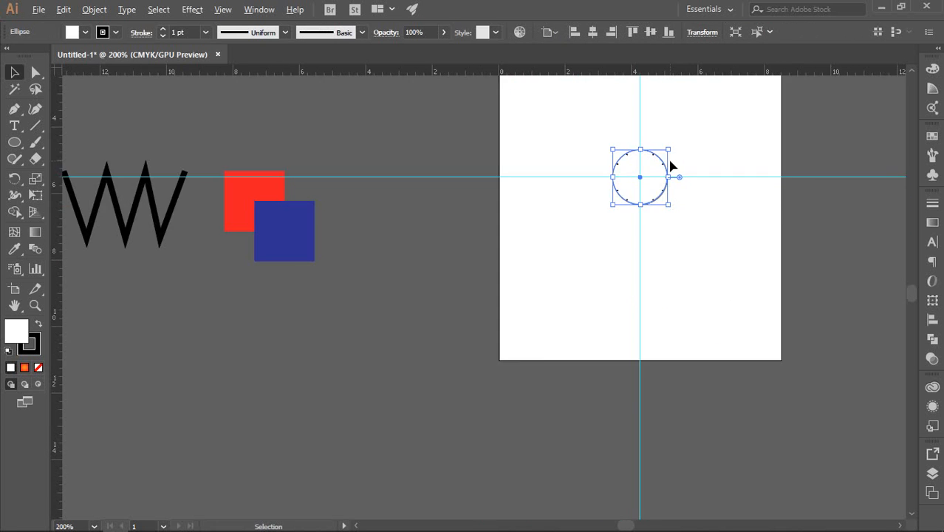
scroll(549, 154, "down", 6)
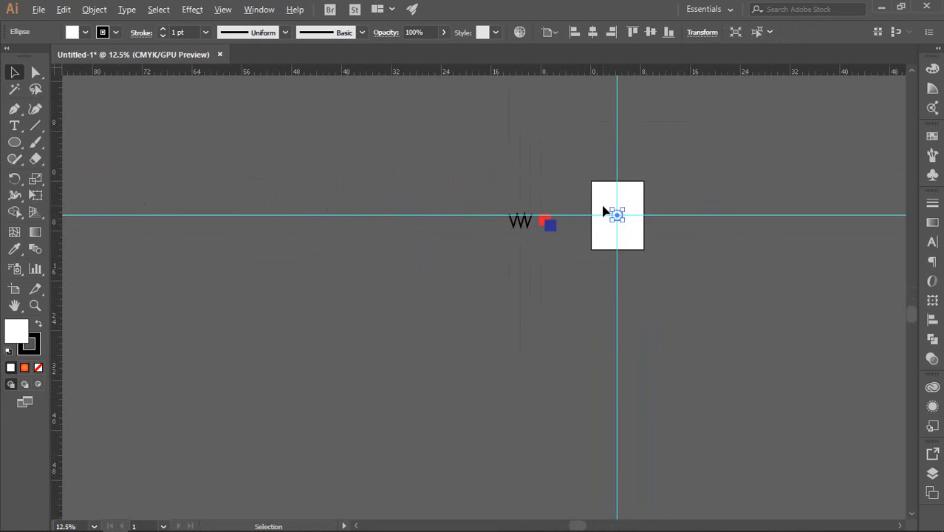
scroll(516, 191, "down", 4)
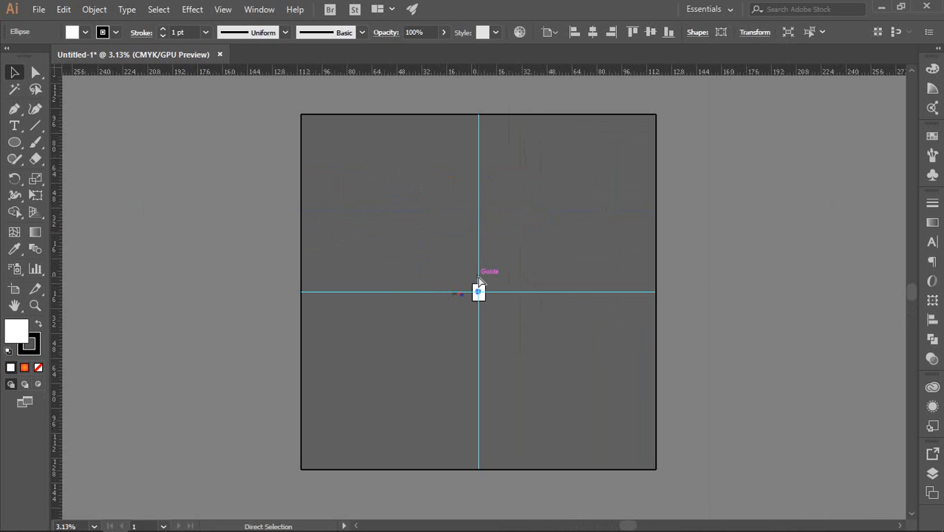
key("ctrl+0")
key("ctrl+shift+a")
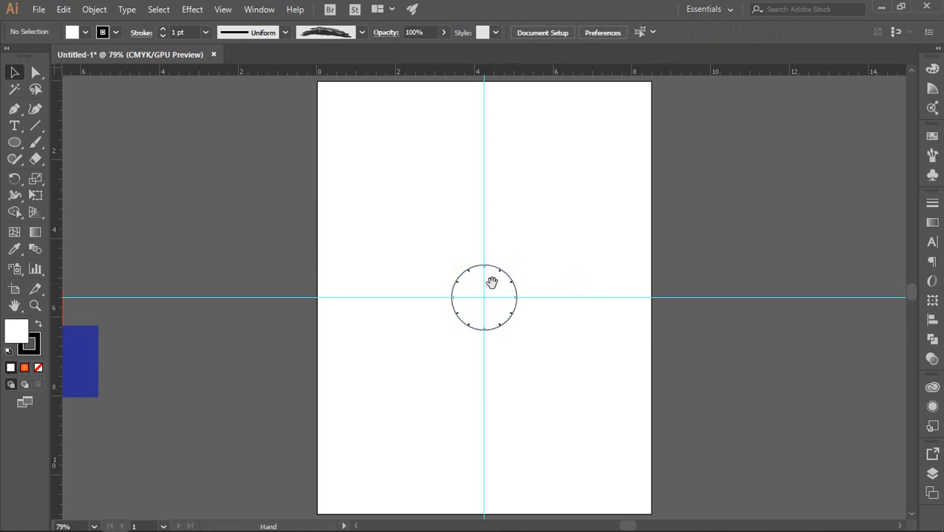
scroll(488, 285, "up", 2)
scroll(503, 319, "up", 5)
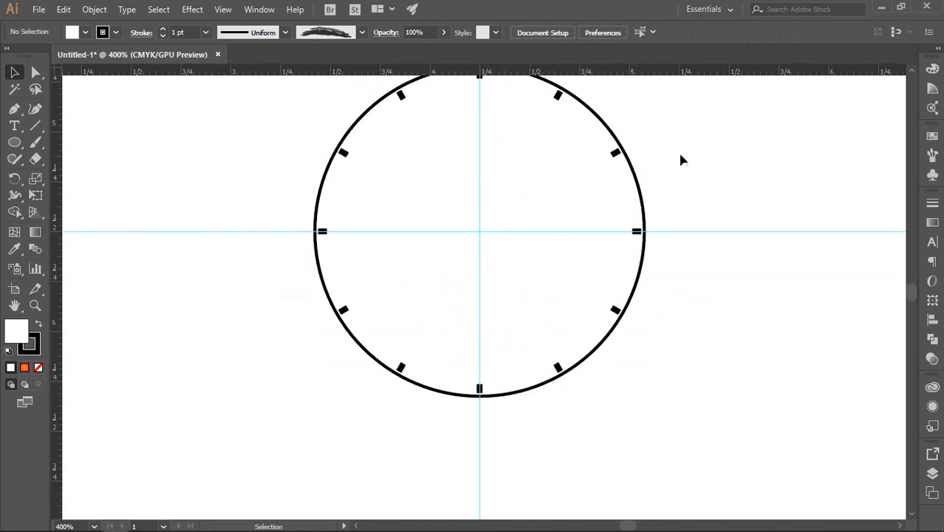
left_click(510, 164)
key("a")
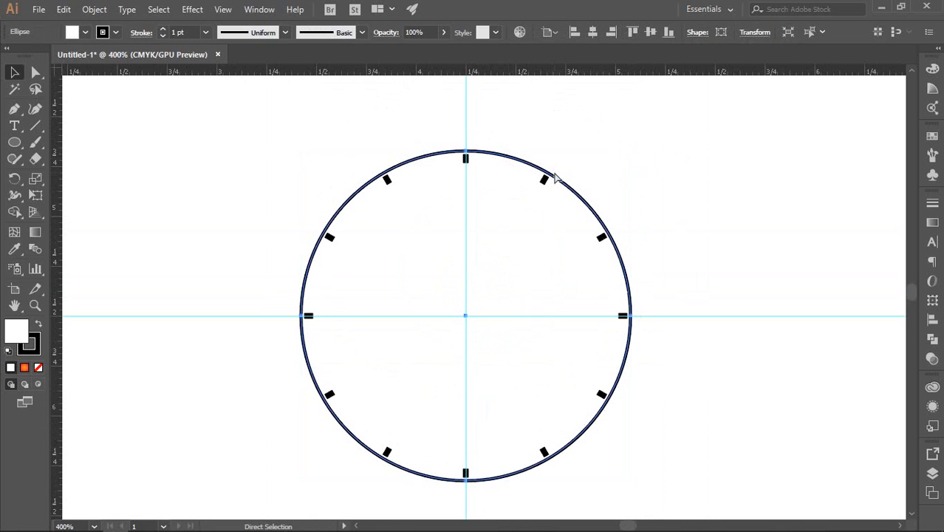
key("ctrl+c")
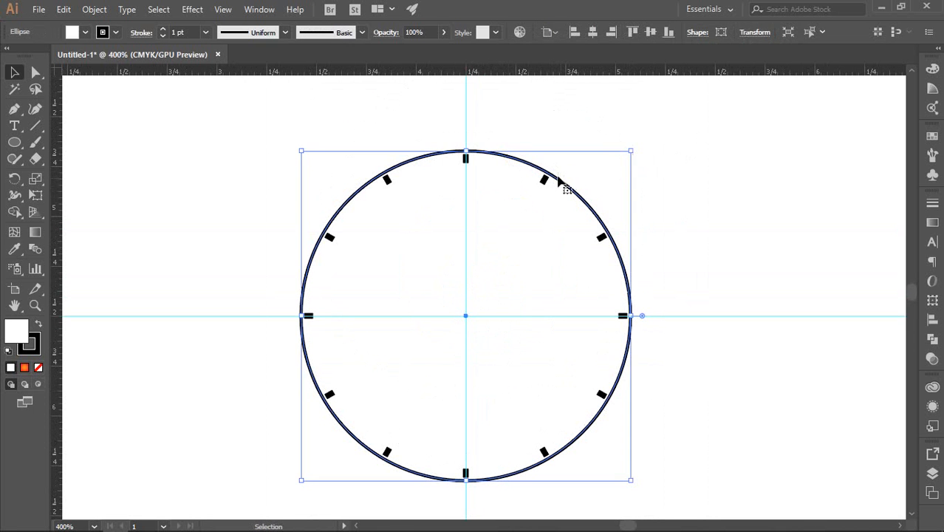
left_click(580, 183)
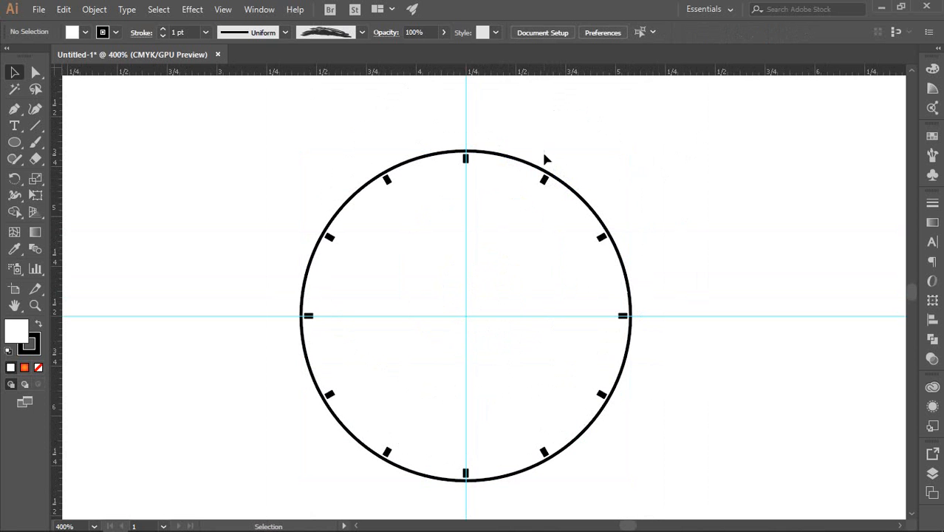
Step: Select the group of tick marks, examine the marks around the upper part of the circle, and deselect
left_click(465, 158)
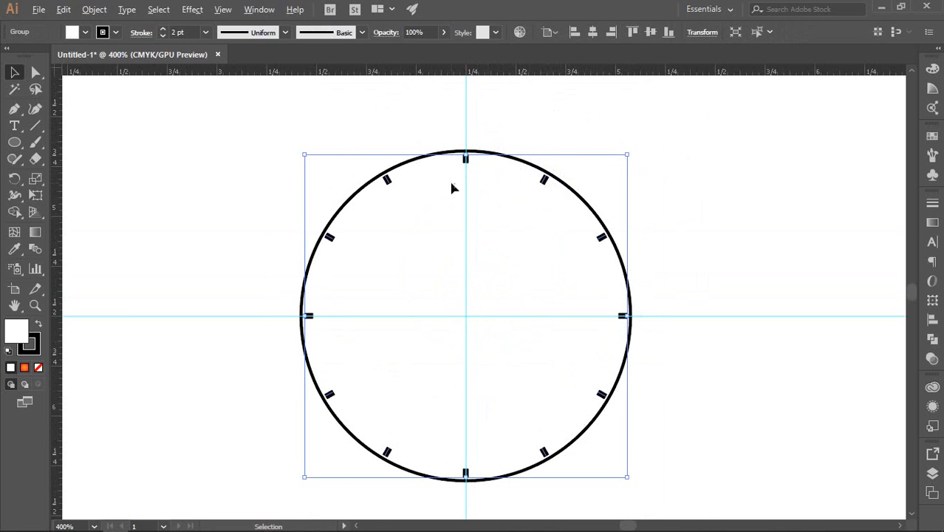
scroll(397, 182, "up", 1, "alt")
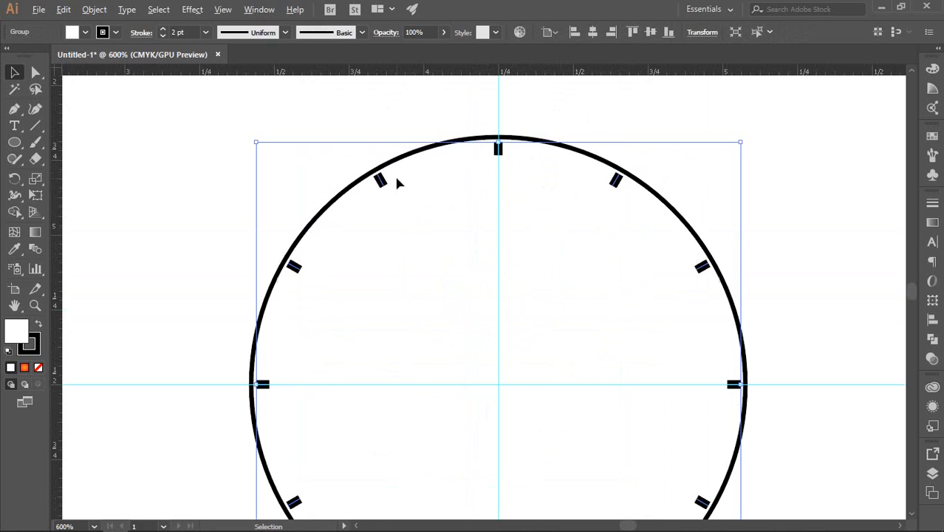
left_click(503, 168)
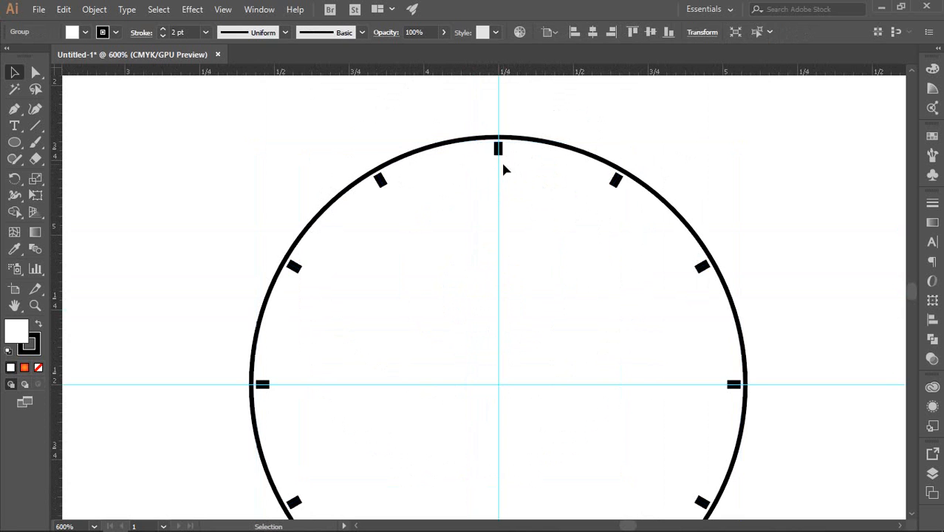
left_click(396, 181)
scroll(395, 183, "down", 3)
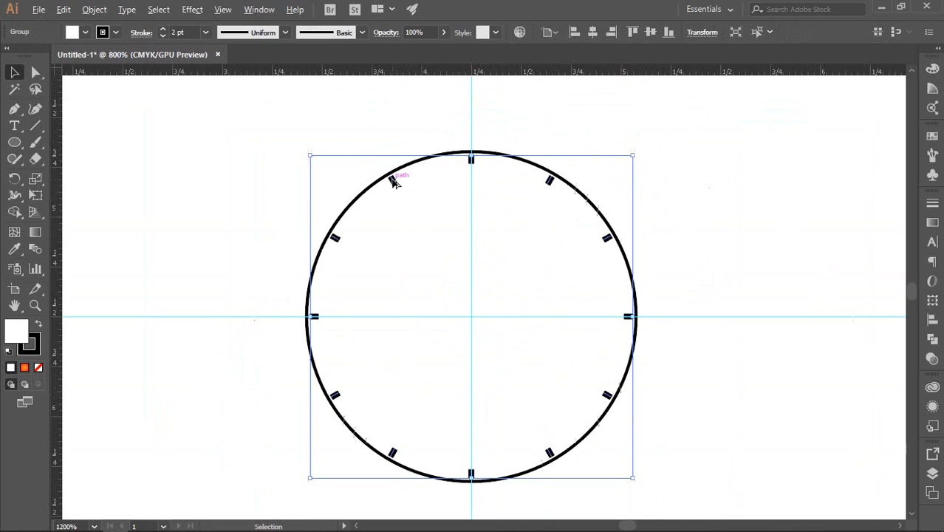
scroll(472, 224, "down", 2)
scroll(472, 184, "up", 3)
left_click(472, 184)
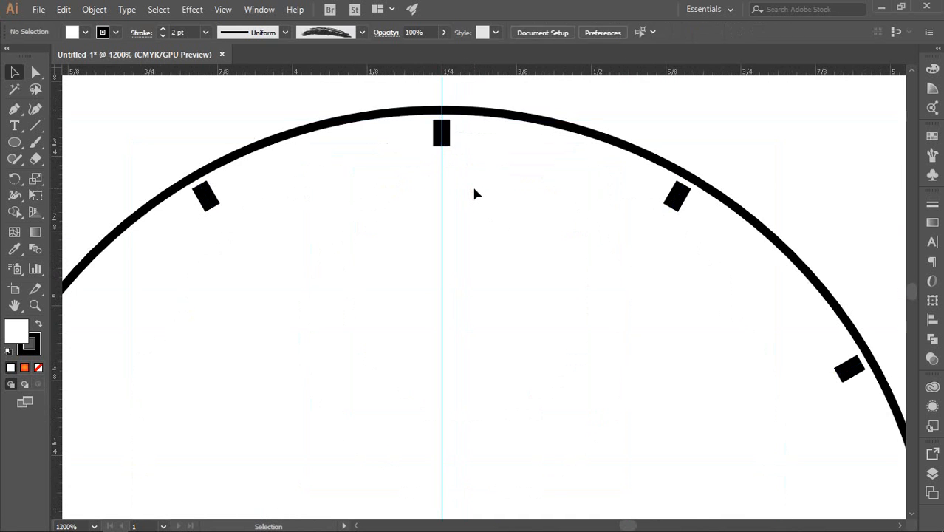
Step: Try to draw a straight Pen path along the vertical guide, starting from the upper end of the top tick mark
scroll(443, 155, "up", 2)
left_click_drag(442, 159, 524, 226)
scroll(487, 155, "up", 2)
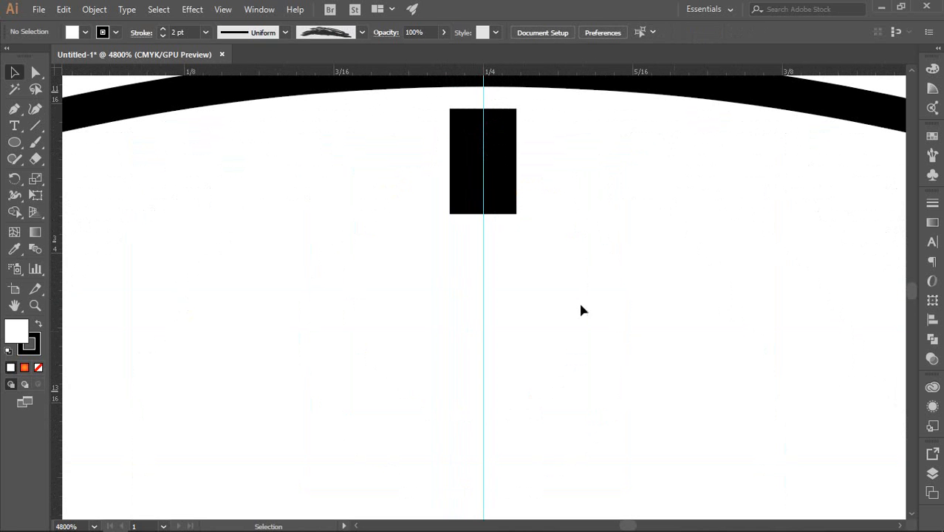
left_click(14, 109)
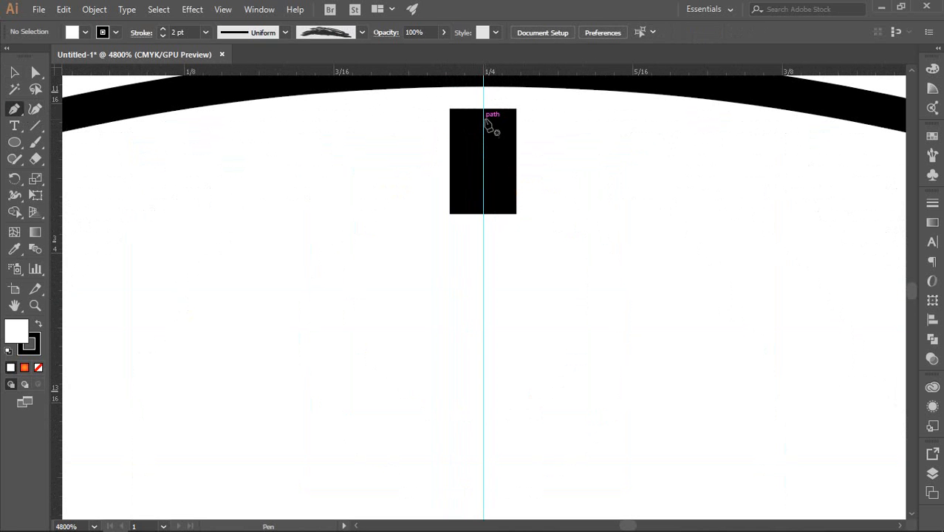
left_click(483, 109)
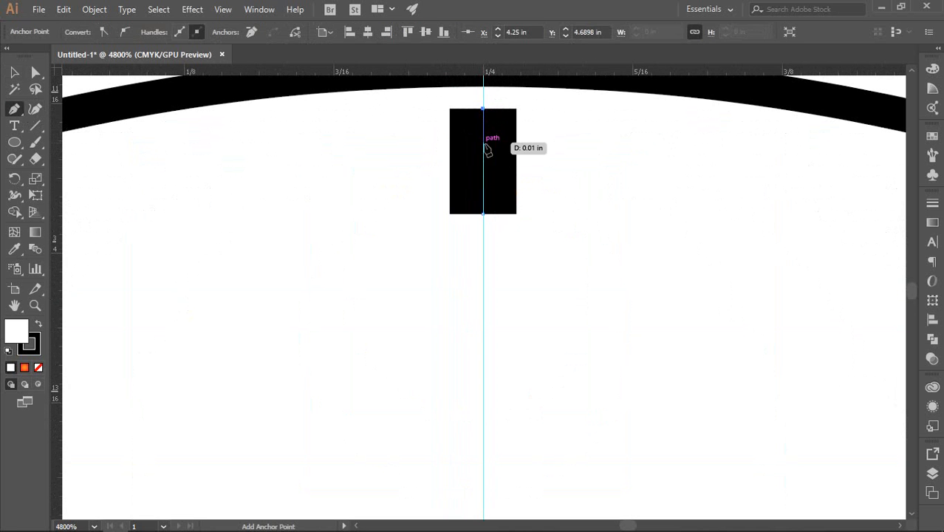
left_click(482, 174)
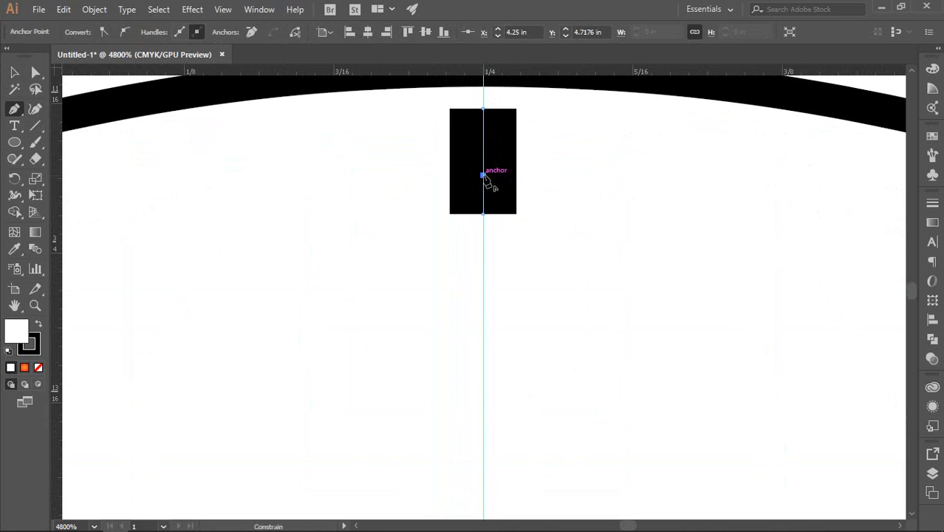
Step: Delete the selected path at the top tick mark, undo the deletion, and deselect
left_click(14, 72)
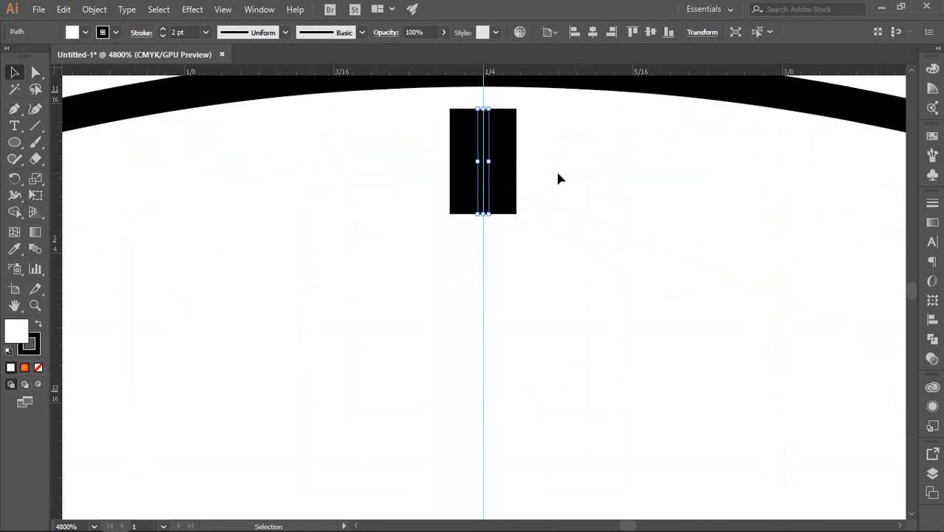
key("Delete")
key("ctrl+z")
scroll(582, 182, "down", 5)
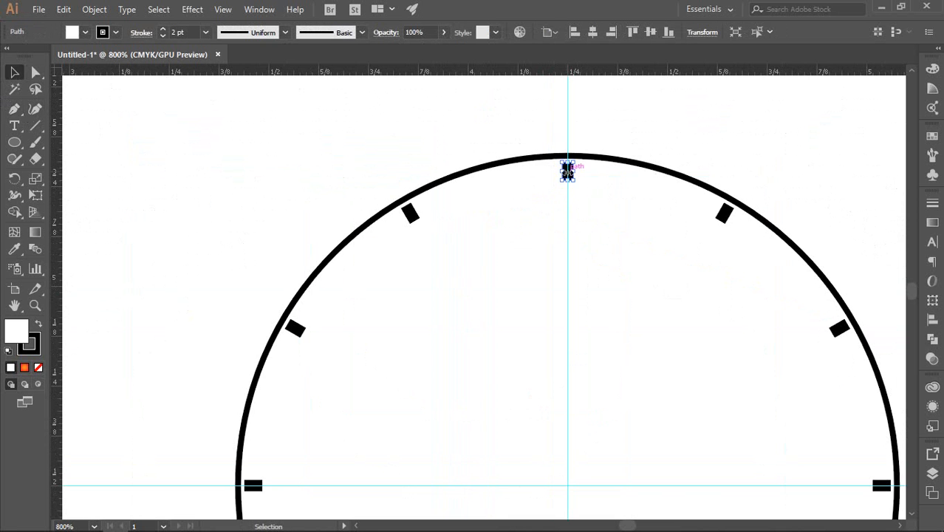
left_click(597, 196)
left_click(572, 174)
left_click(592, 201)
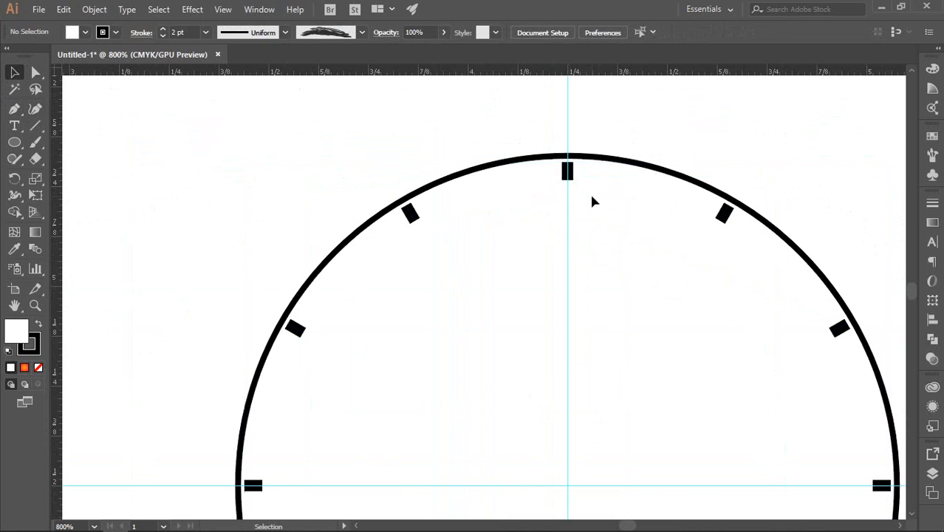
Step: Check how the top tick mark selects within the tick group, and review the whole clock face
scroll(565, 175, "up", 4)
left_click_drag(559, 168, 526, 169)
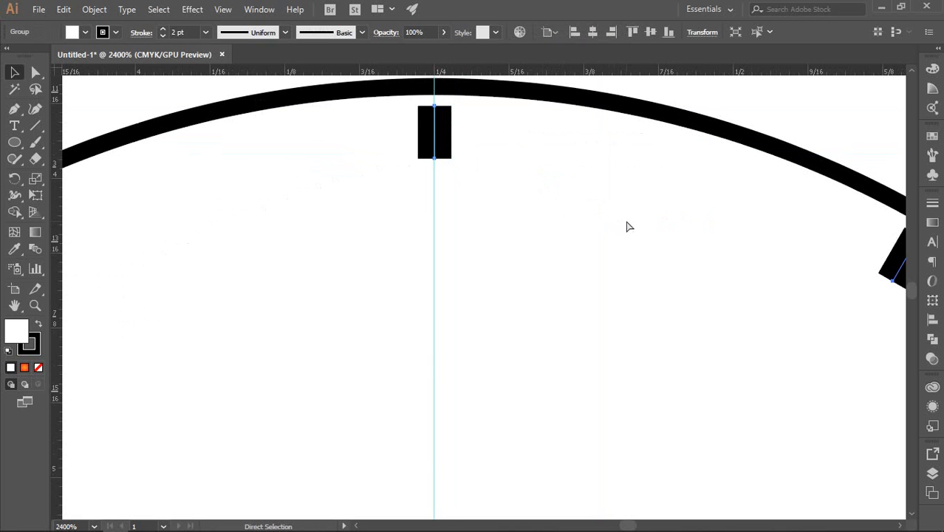
left_click(512, 176)
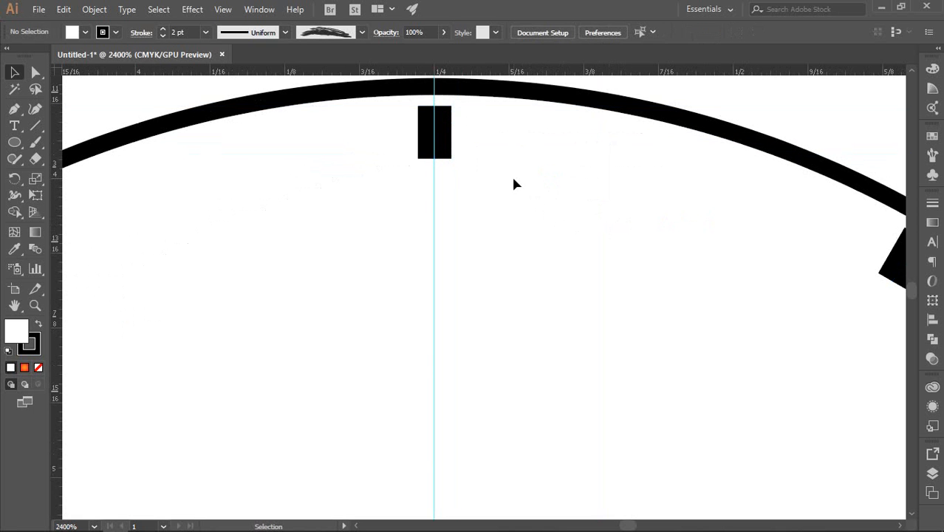
scroll(515, 193, "down", 6)
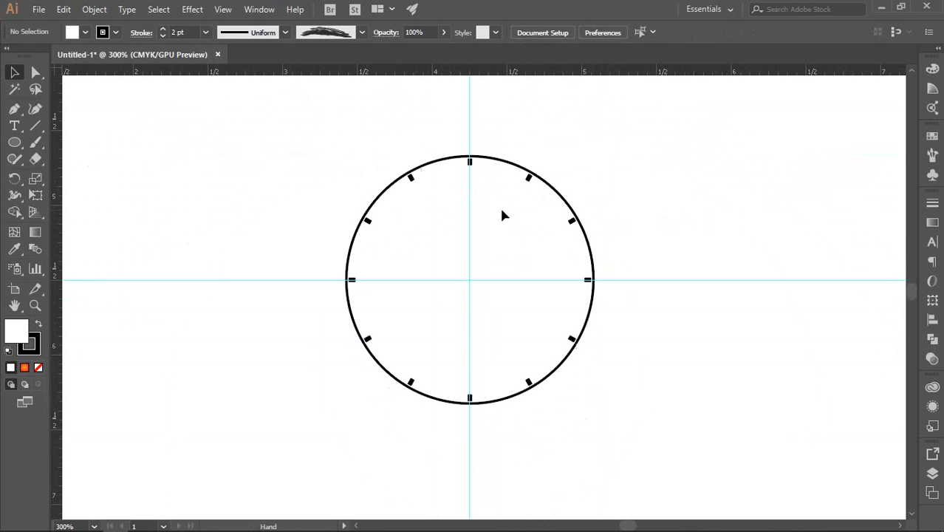
left_click_drag(291, 158, 628, 425)
Step: Draw a straight unfilled Pen path along the vertical guide, from the top tick's upper edge to about three-fifths down the tick
scroll(499, 185, "up", 7)
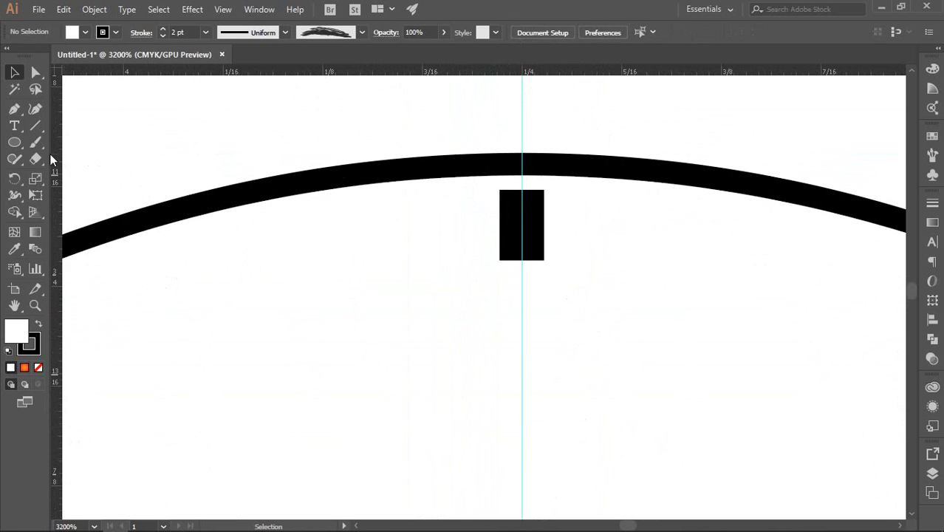
left_click(14, 108)
scroll(542, 190, "up", 2)
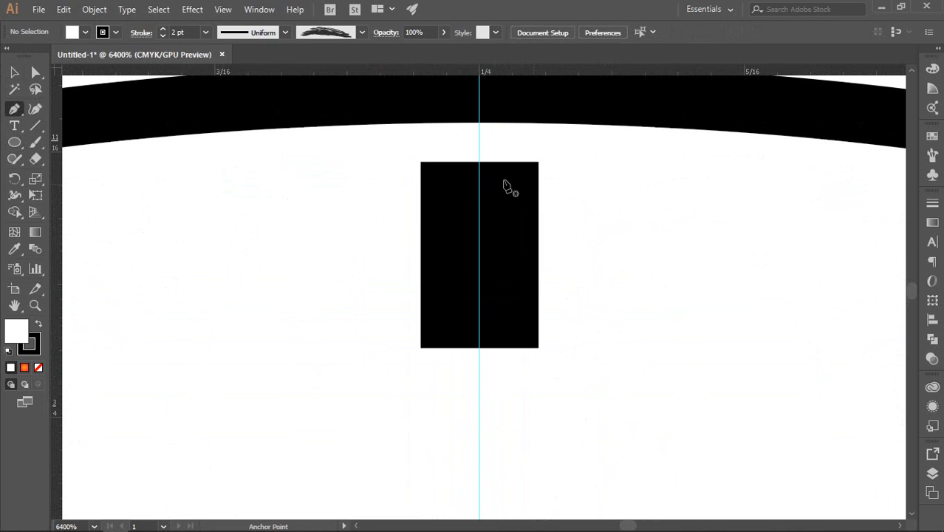
left_click_drag(479, 162, 479, 277)
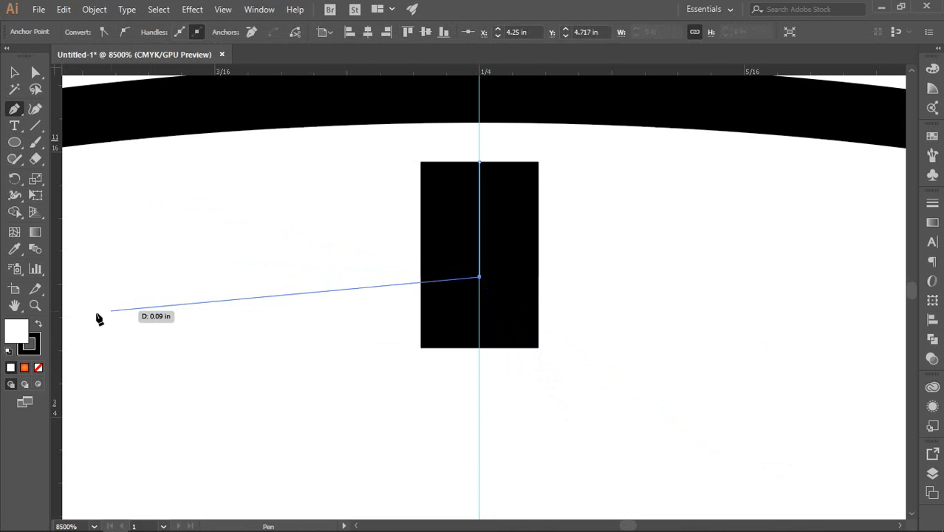
left_click(39, 368)
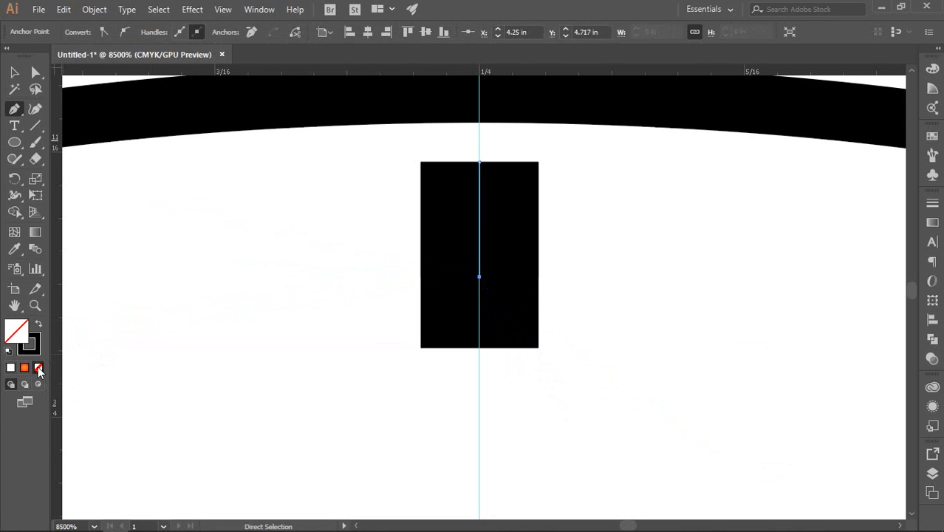
key("v")
left_click(645, 313)
Step: Select the short path over the top tick and examine its position relative to the whole clock face
left_click_drag(443, 201, 505, 244)
left_click(595, 342)
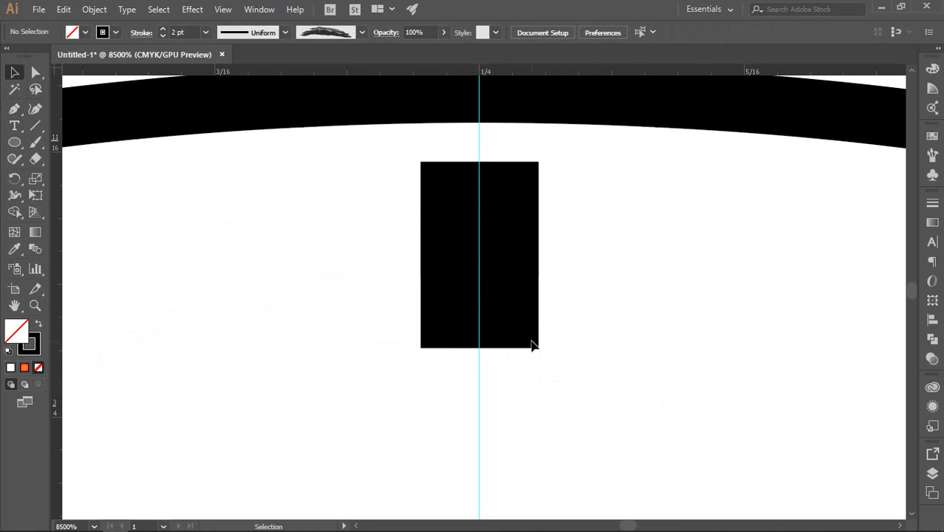
left_click_drag(413, 332, 516, 359)
left_click_drag(373, 185, 504, 215)
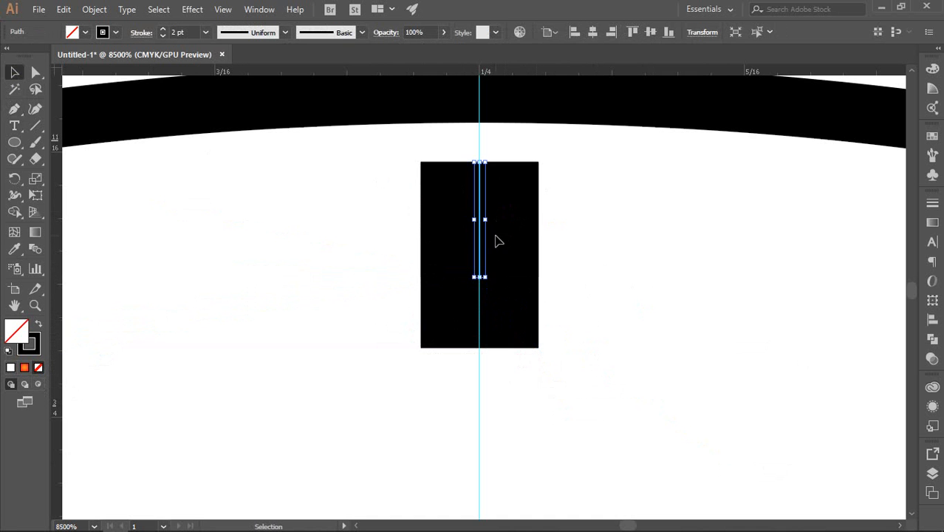
left_click(519, 238)
left_click(481, 232)
scroll(481, 234, "down", 5)
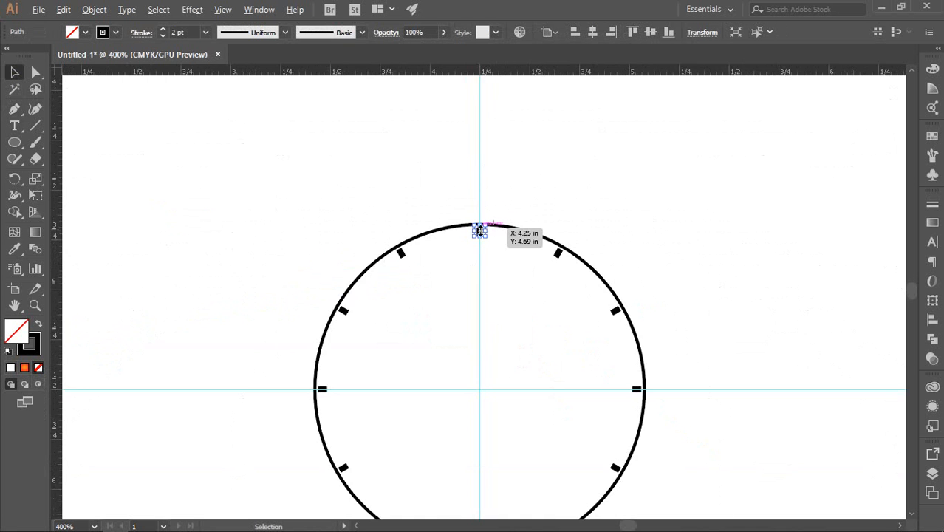
scroll(478, 231, "up", 3)
scroll(464, 243, "up", 1)
scroll(464, 242, "down", 8)
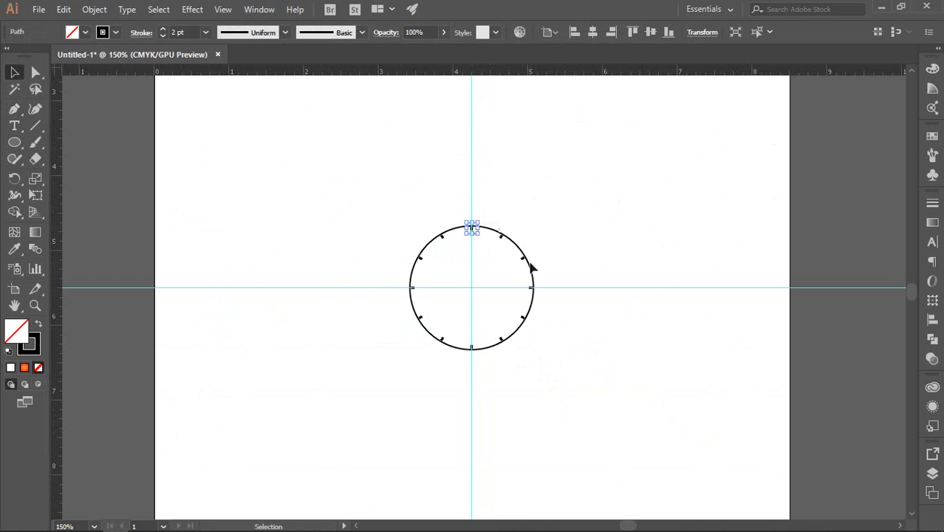
Step: Change the selected short path's stroke color to 80% K, and deselect it
scroll(517, 268, "up", 4)
scroll(316, 208, "up", 3)
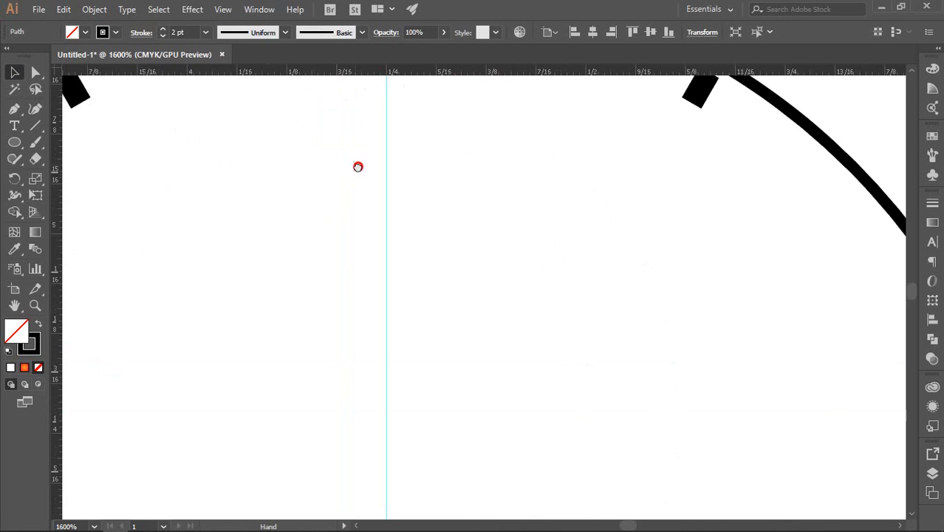
scroll(464, 141, "up", 3)
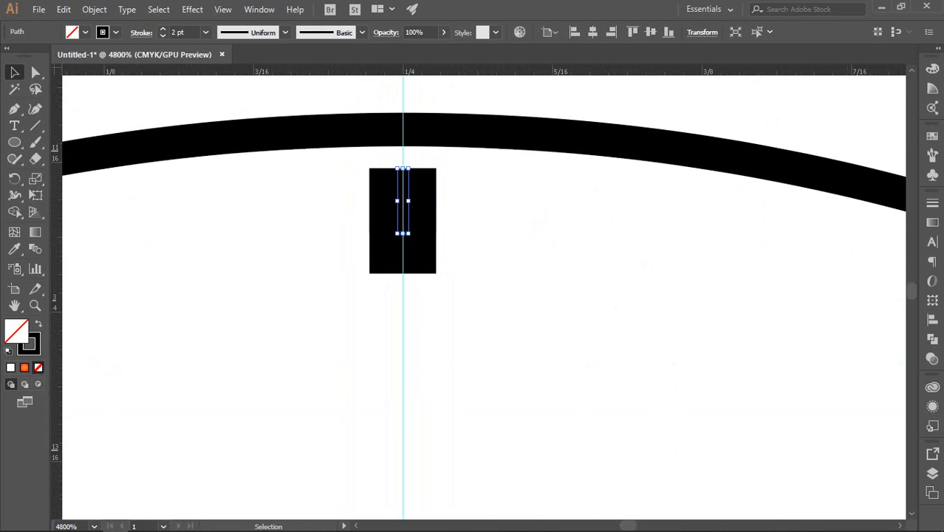
left_click(30, 344)
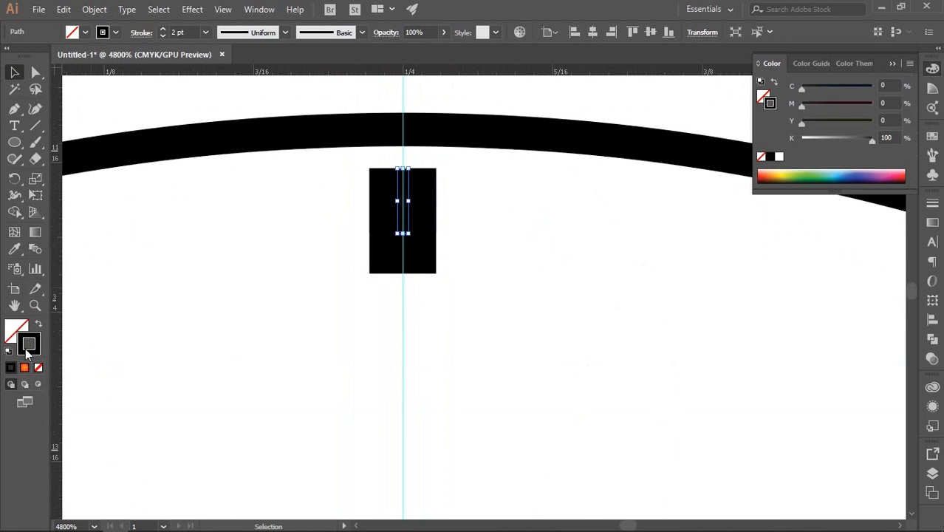
left_click(895, 137)
type("80")
key("Return")
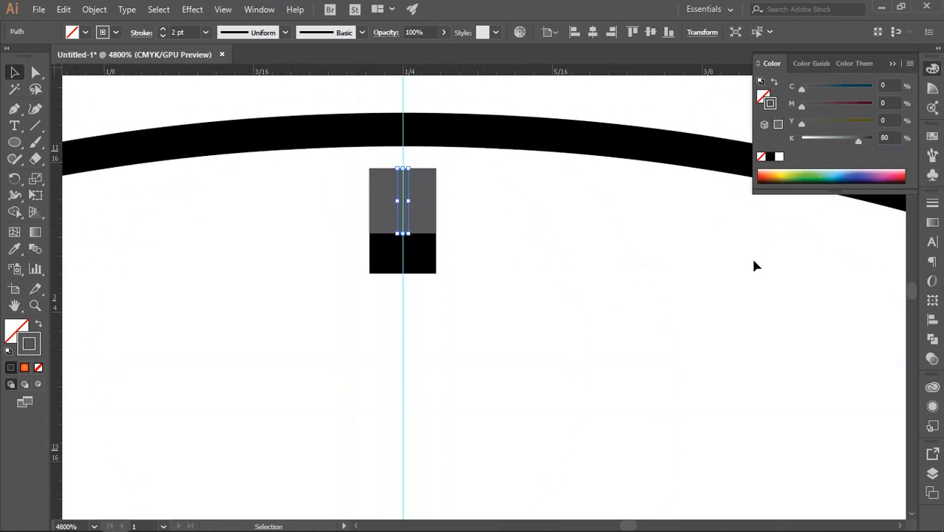
left_click(549, 257)
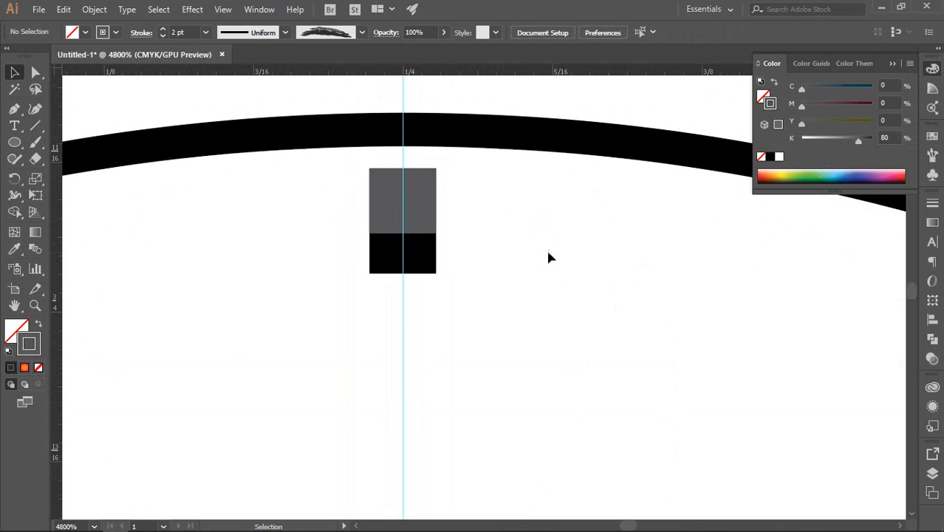
Step: Set the gray path's stroke weight to 1 pt and review it against the top tick
left_click(404, 207)
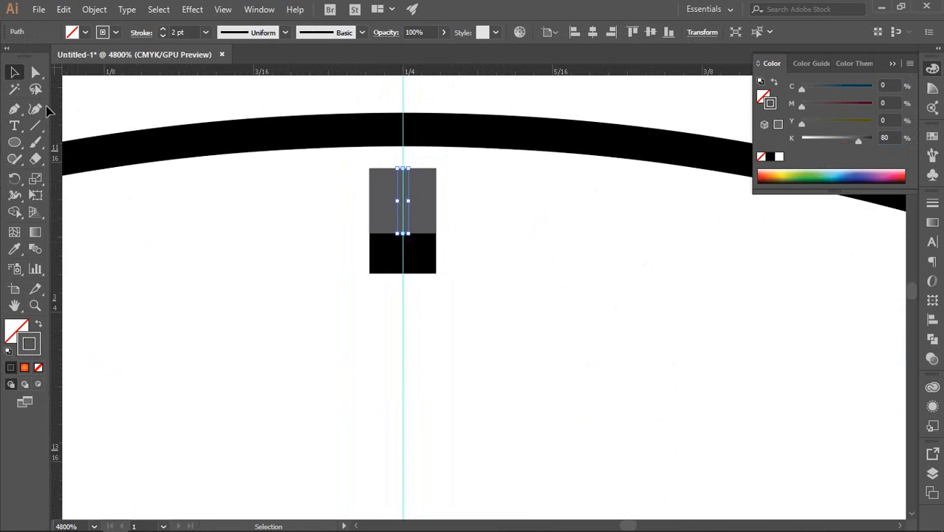
left_click(161, 36)
left_click(161, 36)
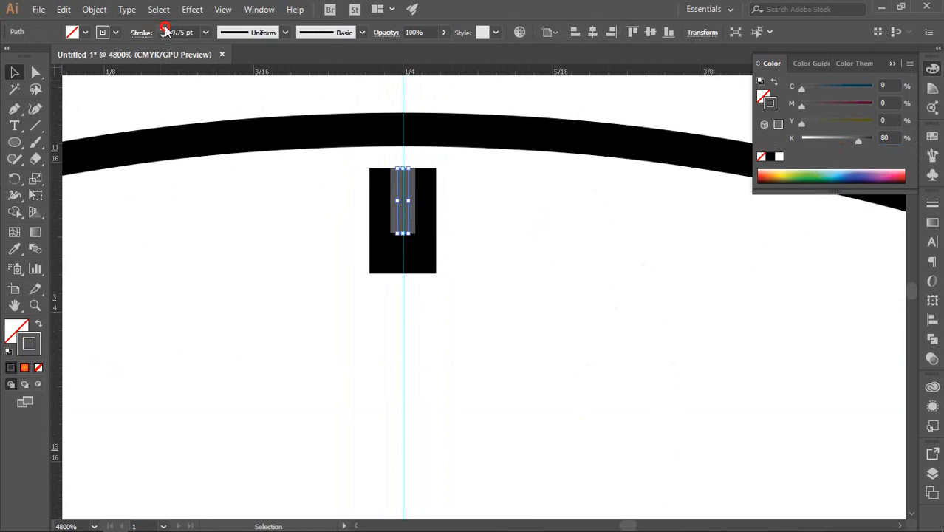
left_click(162, 31)
left_click(578, 251)
scroll(575, 253, "down", 3)
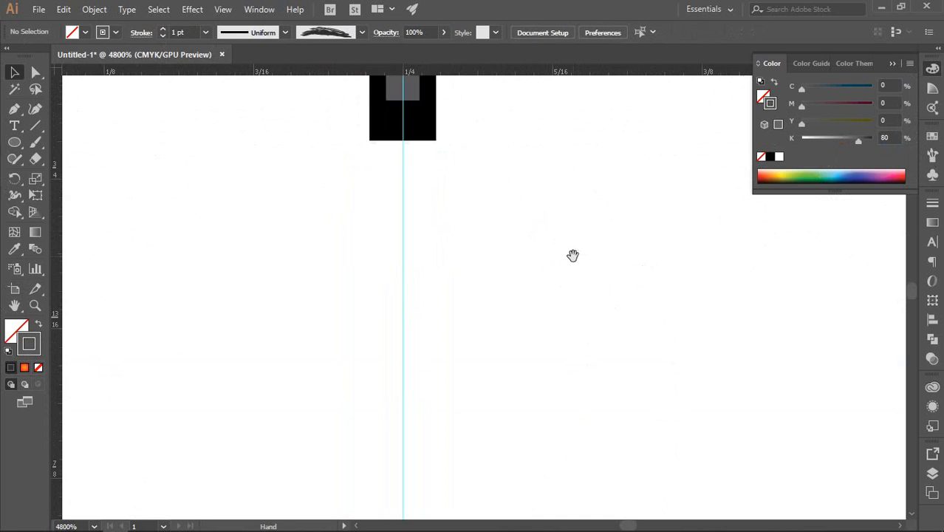
scroll(569, 251, "down", 5)
scroll(532, 220, "up", 4)
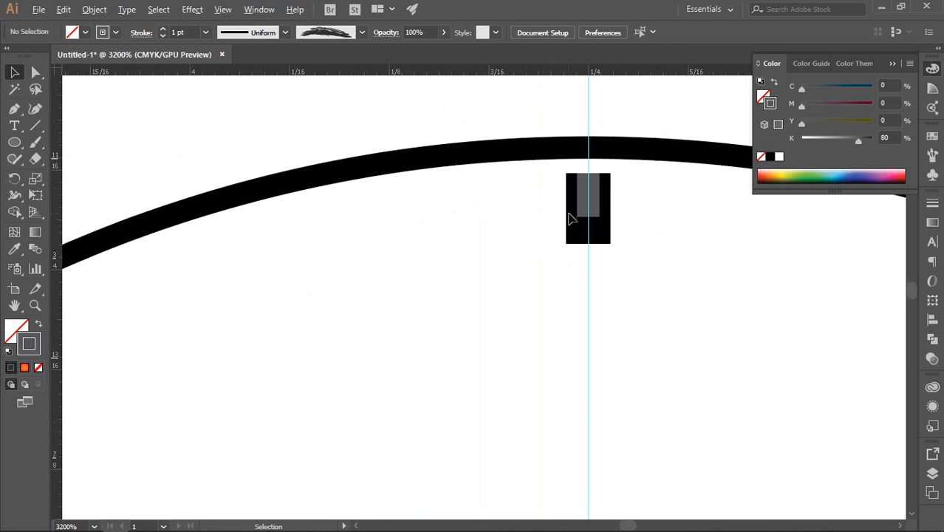
Step: Set the gray path's stroke weight to 0.5 pt, deselect it, and review the clock face
left_click(591, 209)
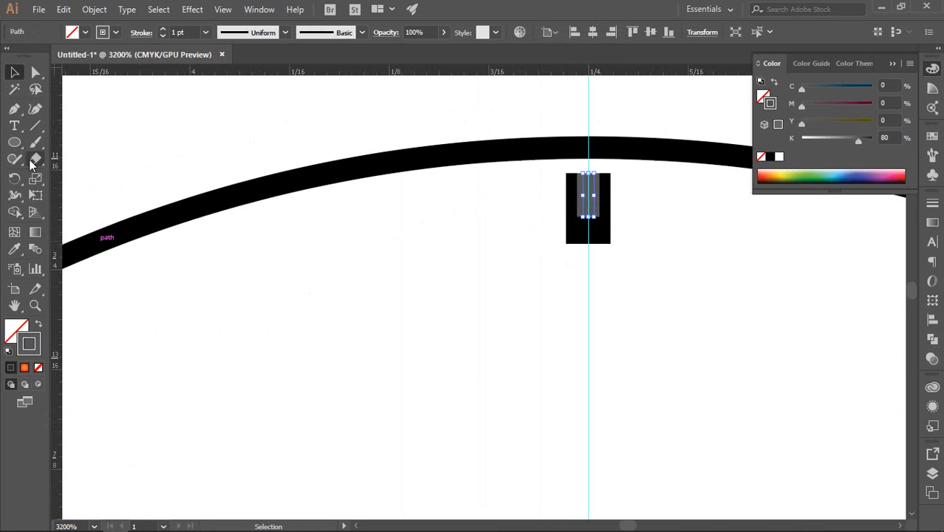
left_click(206, 34)
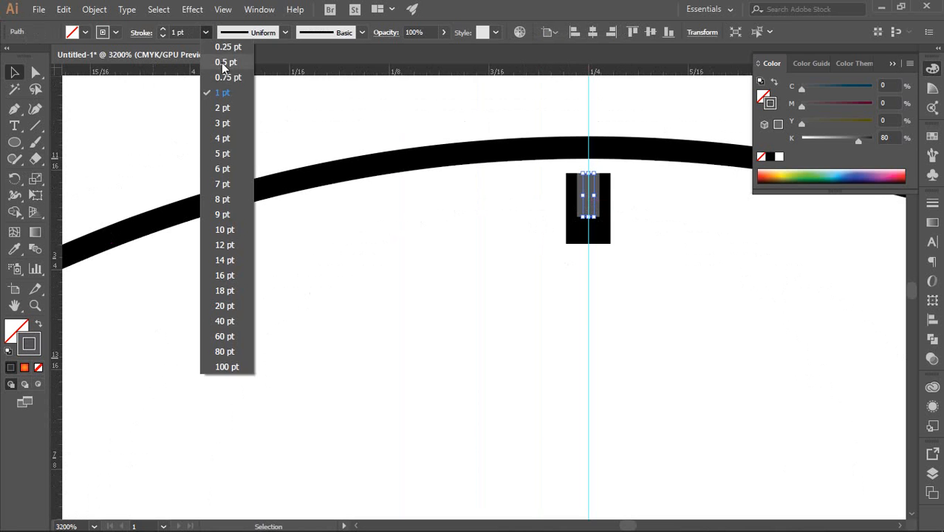
left_click(222, 67)
left_click(656, 286)
left_click_drag(687, 269, 533, 299)
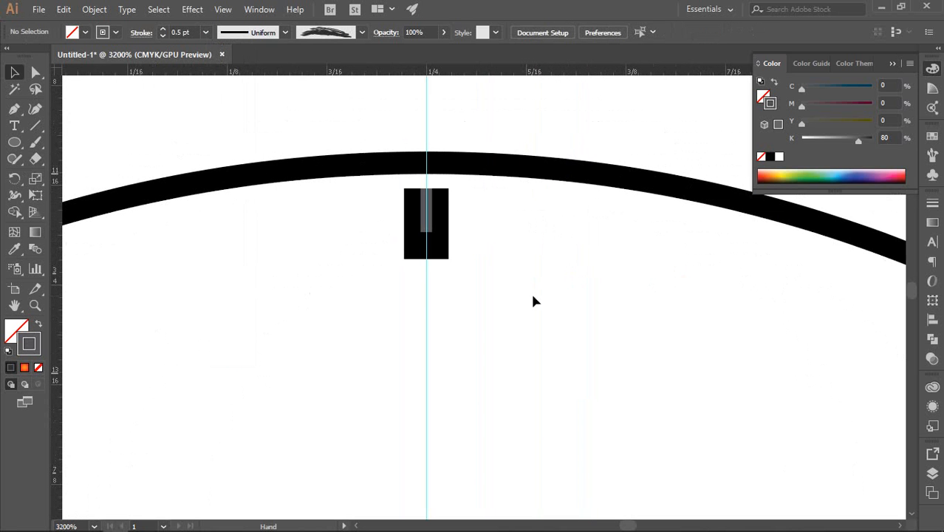
scroll(436, 162, "down", 3)
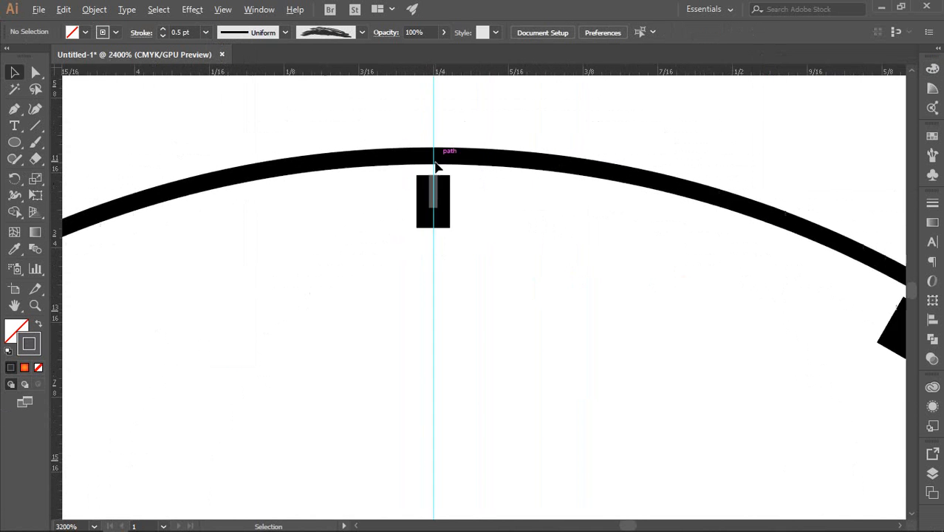
scroll(432, 157, "down", 4)
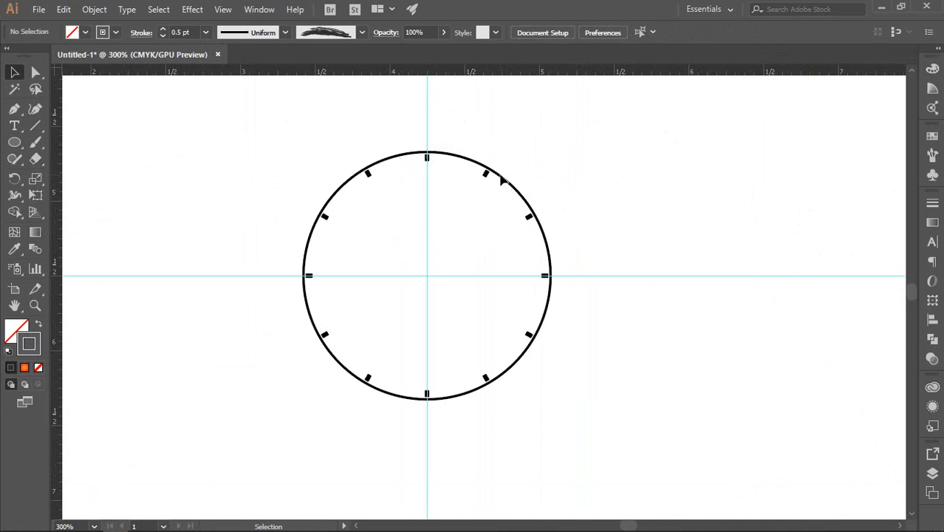
scroll(504, 181, "up", 1)
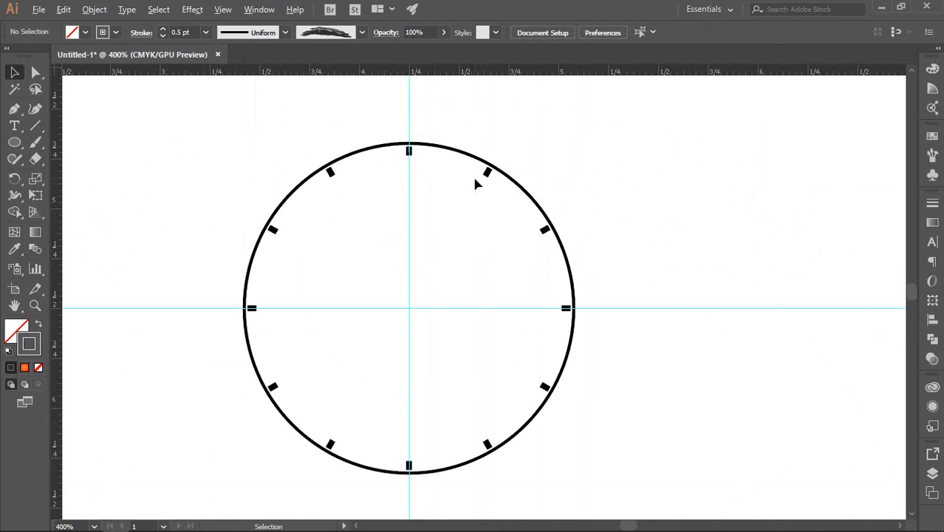
Step: Select the group of hour ticks and reduce its stroke weight to 1 pt, leaving the outer circle deselected
key("ctrl")
left_click(510, 176)
left_click(576, 175)
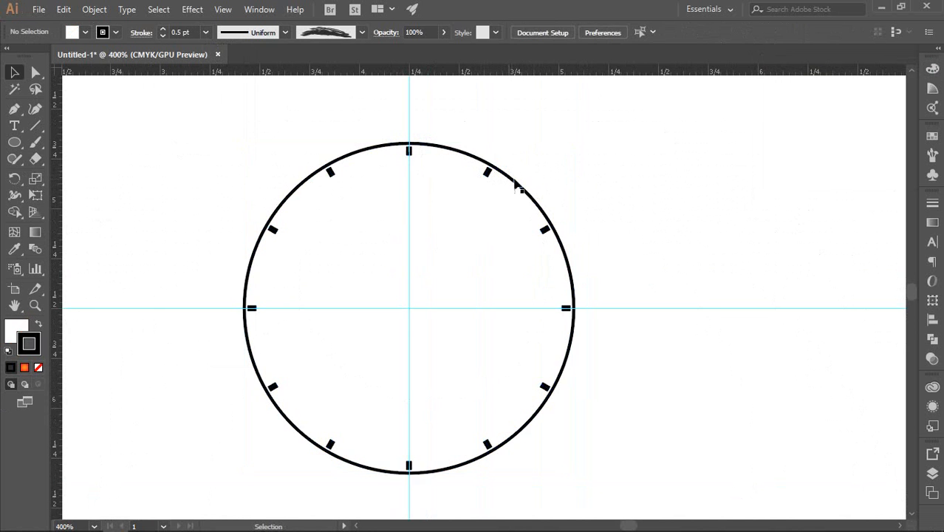
left_click(488, 175)
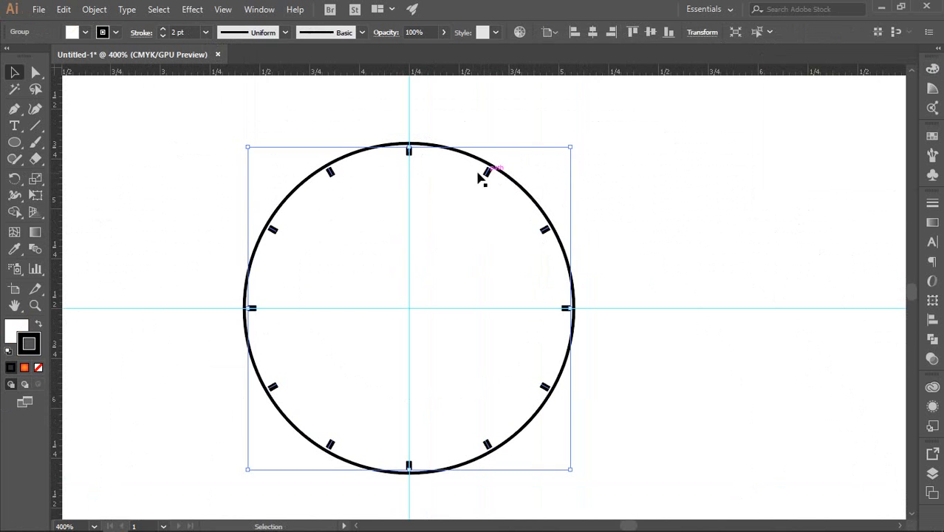
left_click(164, 35)
left_click(623, 196)
scroll(450, 163, "up", 3)
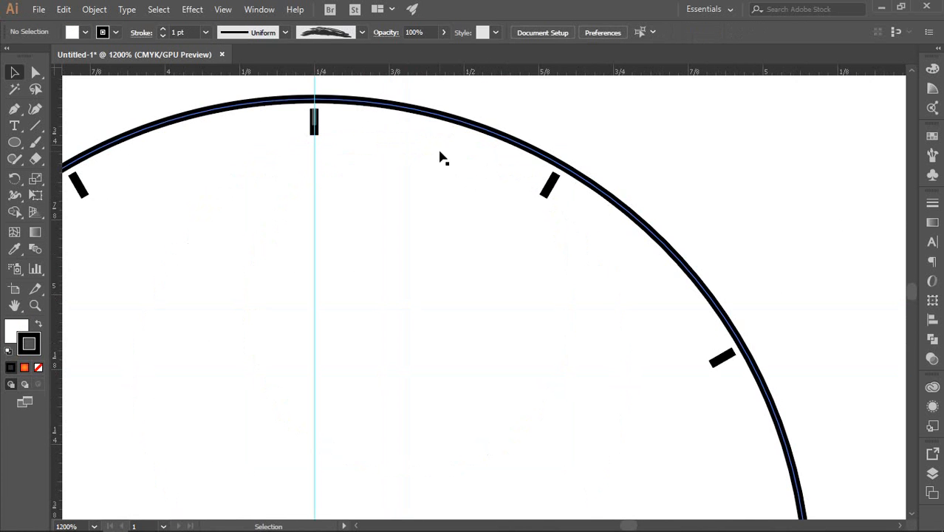
Step: Check the outer circle's path by selecting it, deselect, and review the tick marks around the whole face
key("a")
left_click_drag(441, 99, 464, 193)
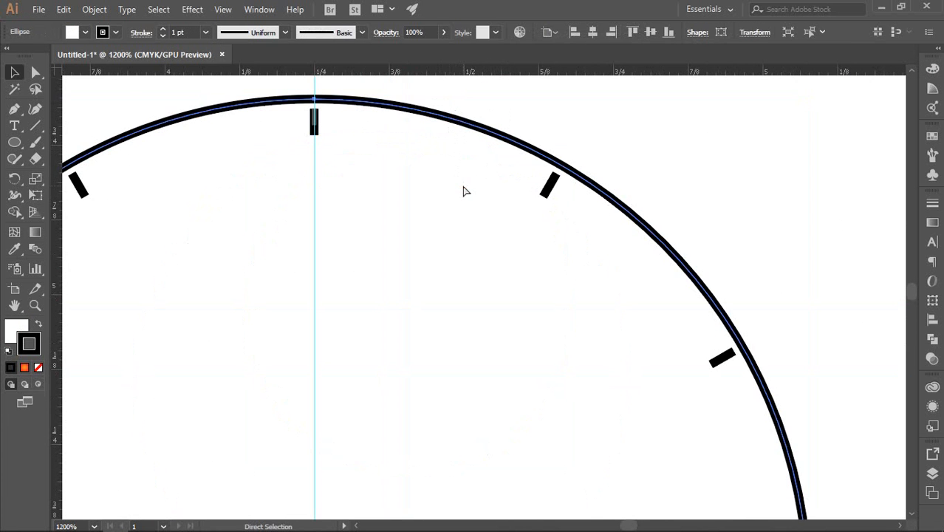
left_click(464, 192)
key("v")
scroll(460, 180, "down", 4)
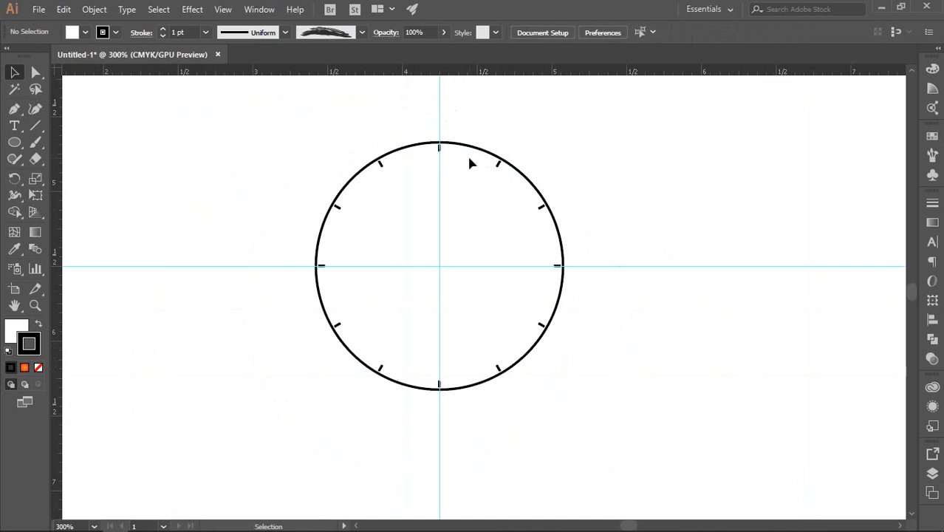
scroll(465, 137, "up", 1)
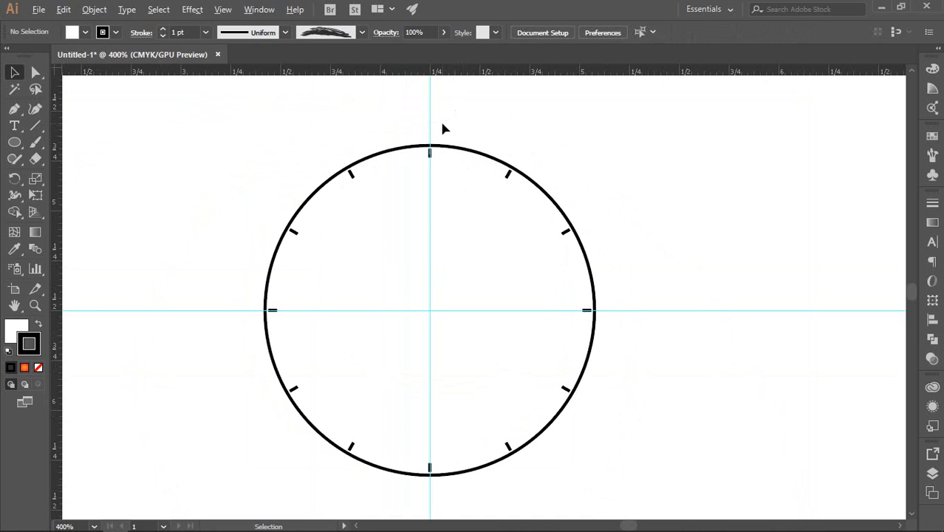
Step: Check how the hour ticks select as one group, deselect, and examine the gray path on the top tick up close
scroll(431, 148, "up", 7)
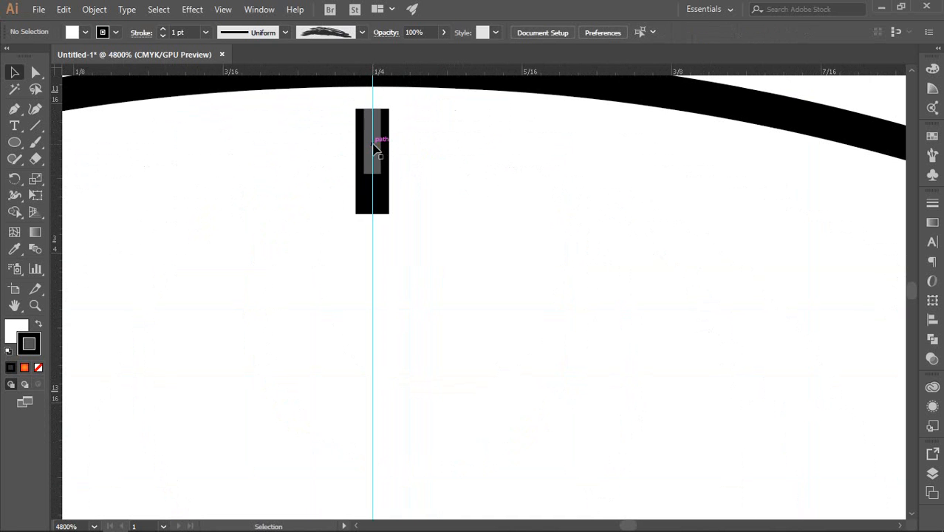
left_click(376, 148)
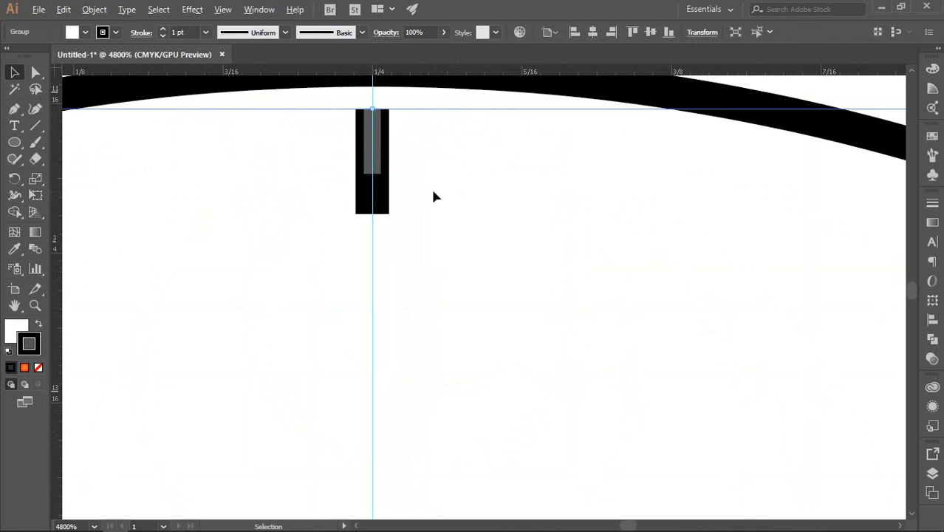
scroll(434, 196, "down", 5)
left_click(297, 243)
left_click(265, 229)
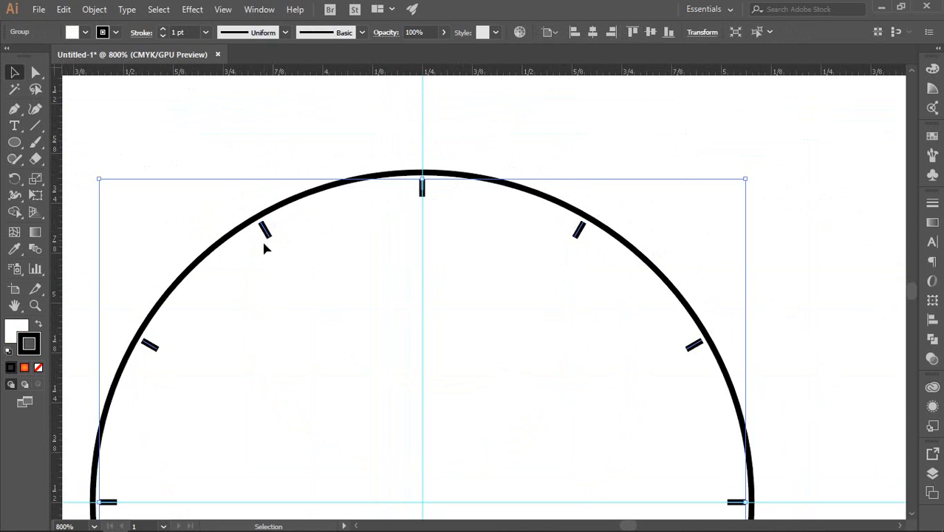
left_click(262, 234)
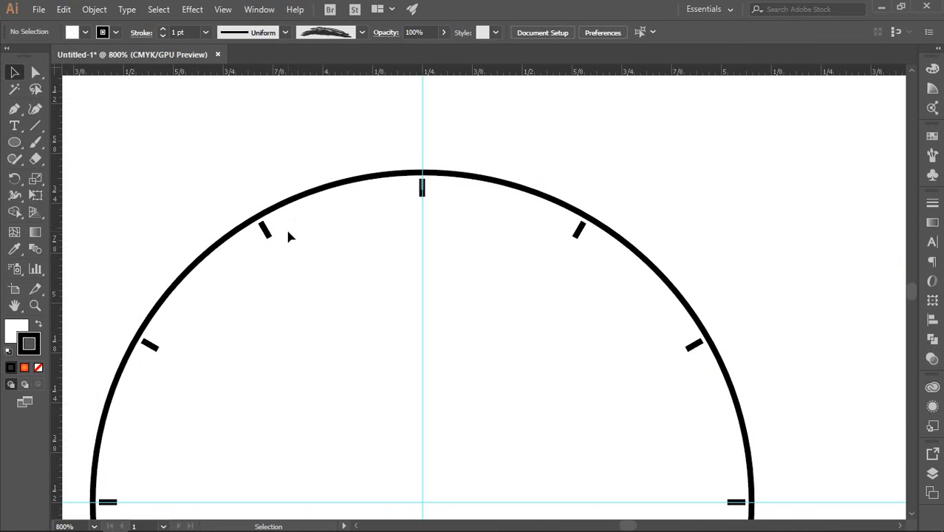
scroll(274, 235, "up", 2)
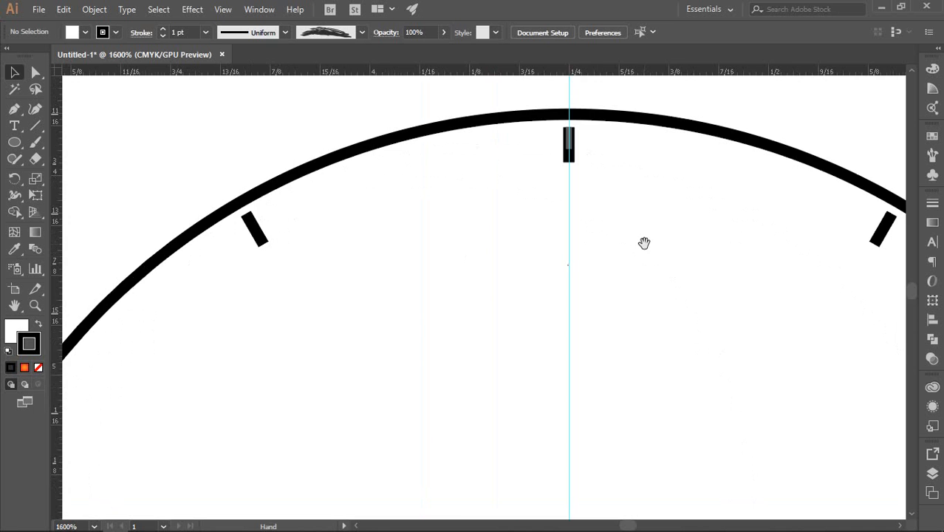
left_click_drag(644, 243, 584, 288)
scroll(515, 204, "up", 5)
left_click_drag(600, 167, 600, 236)
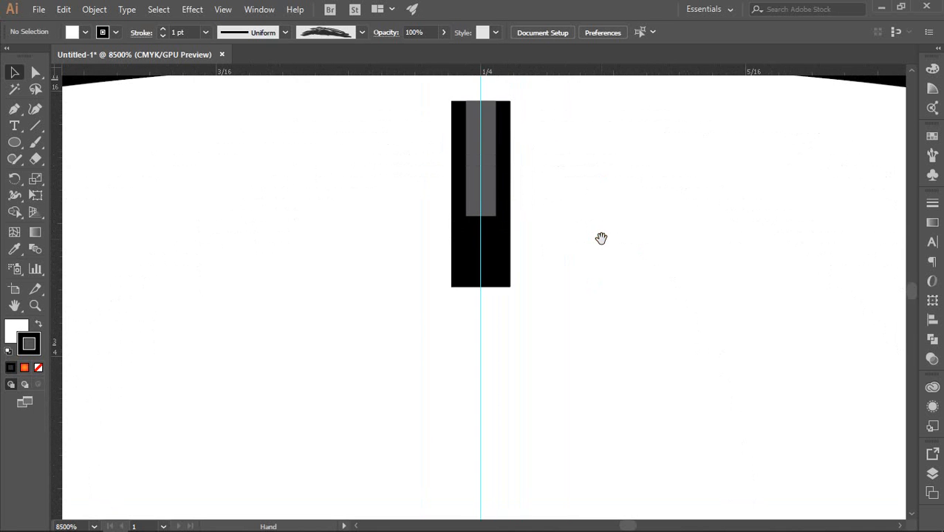
Step: Try to rotate the gray path on the top tick freehand about the clock's center, undo the rotation and deselect
left_click(481, 164)
scroll(481, 162, "down", 10)
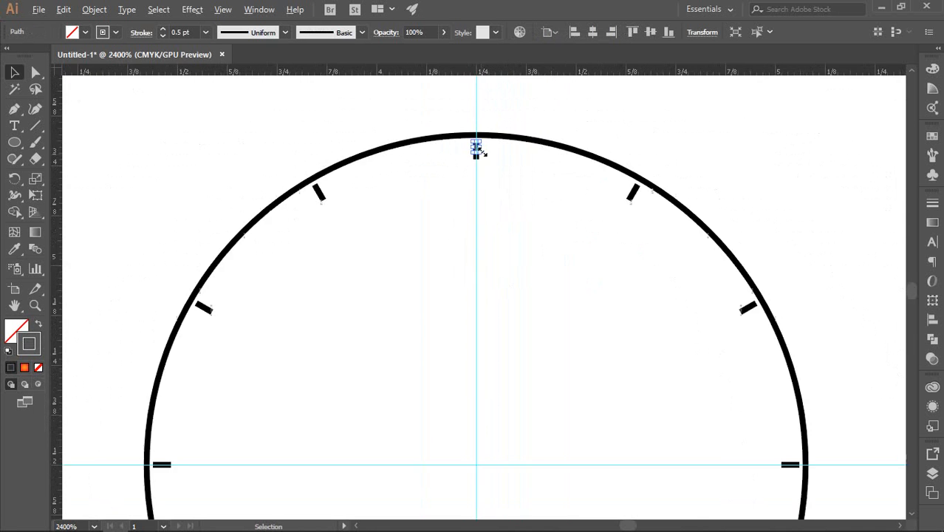
scroll(476, 168, "up", 3)
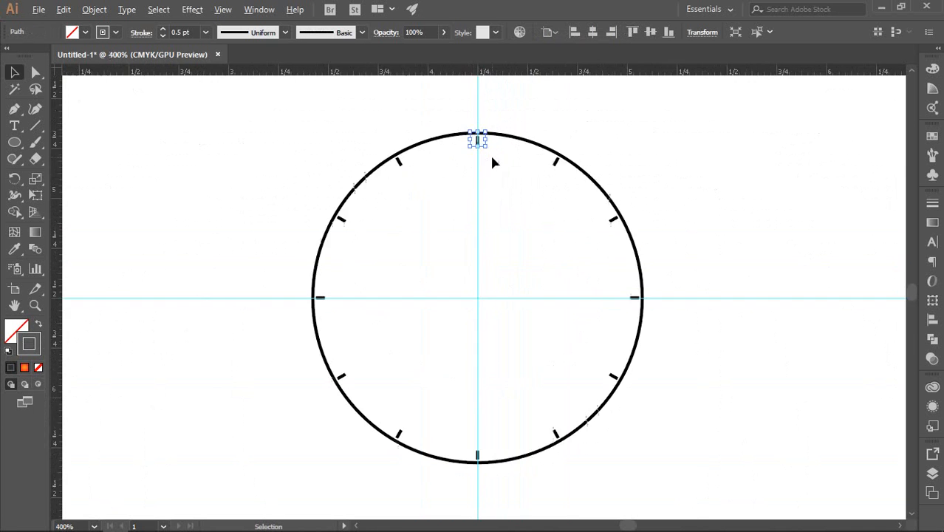
scroll(501, 164, "up", 2)
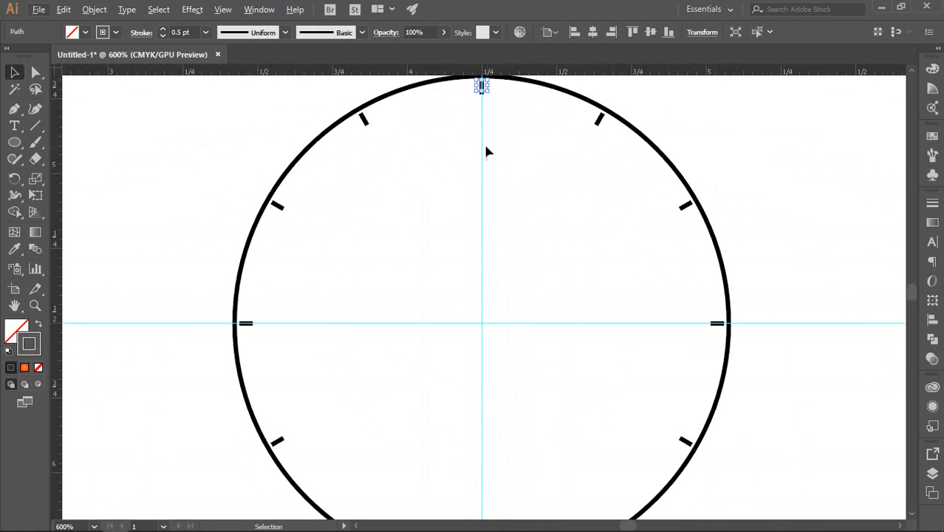
left_click(23, 179)
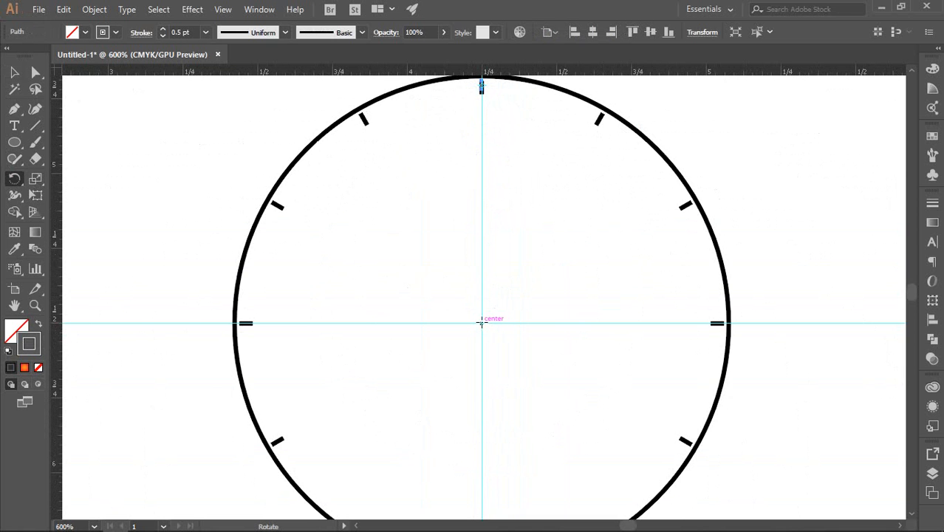
left_click(481, 323)
left_click_drag(482, 86, 639, 166)
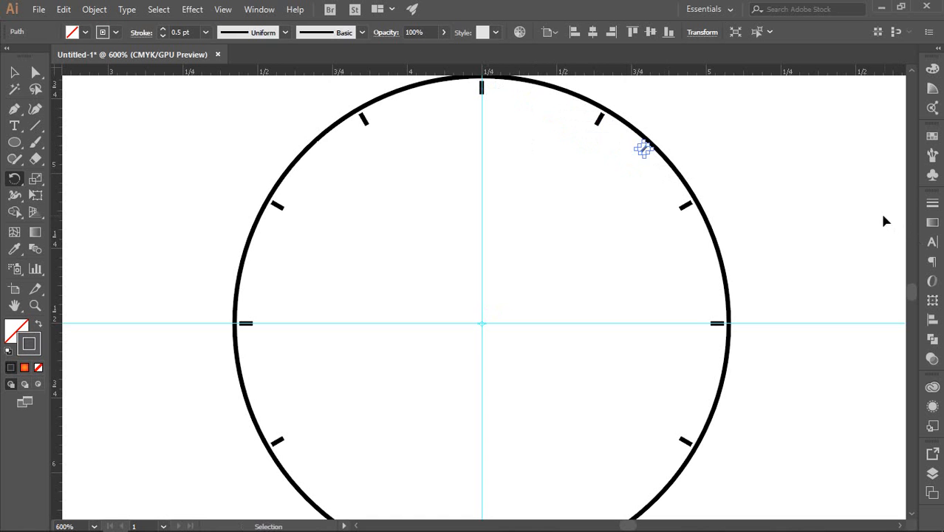
key("ctrl+z")
key("ctrl+shift+a")
left_click(15, 72)
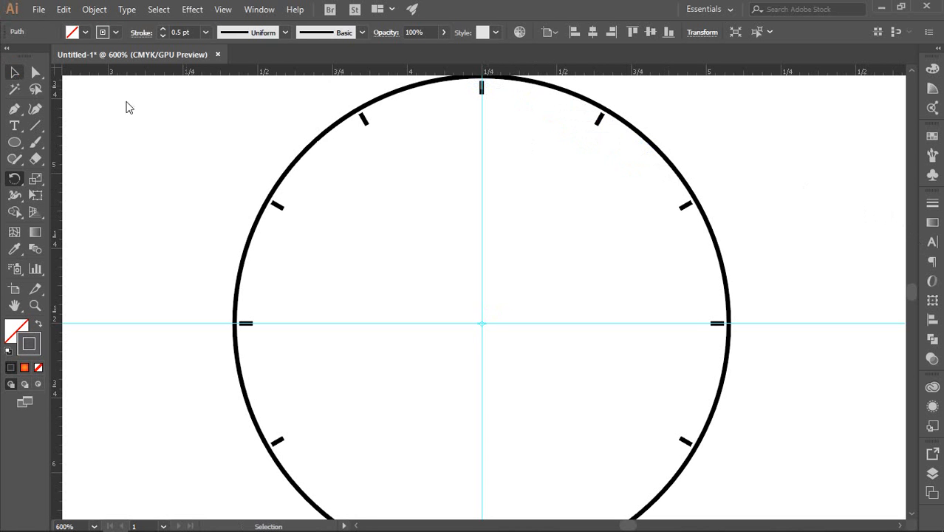
left_click(447, 176)
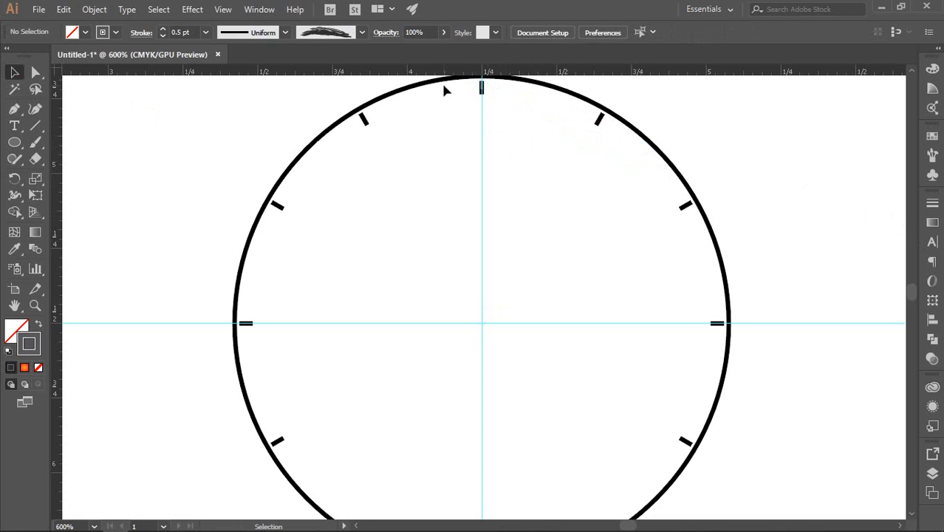
Step: Select the gray path on the top tick and open the Rotate options with the pivot at the clock's center
left_click(481, 87)
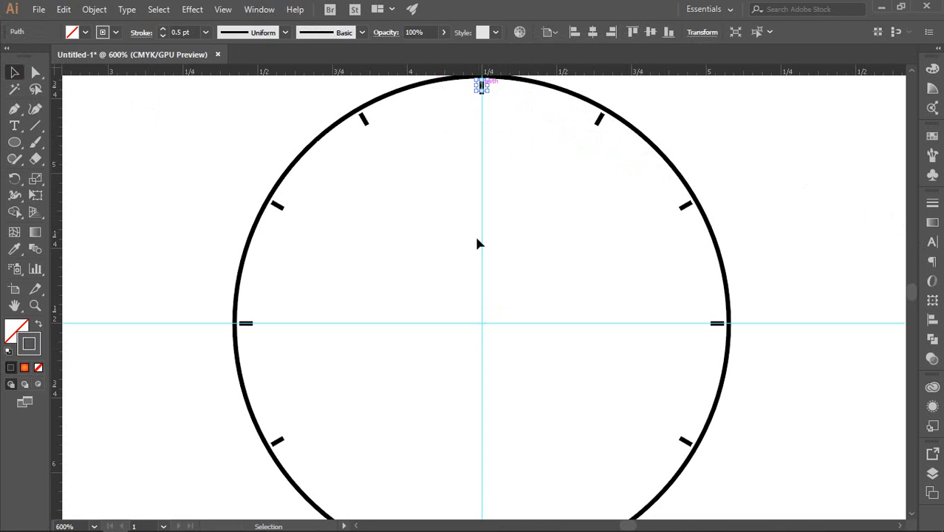
left_click(484, 113)
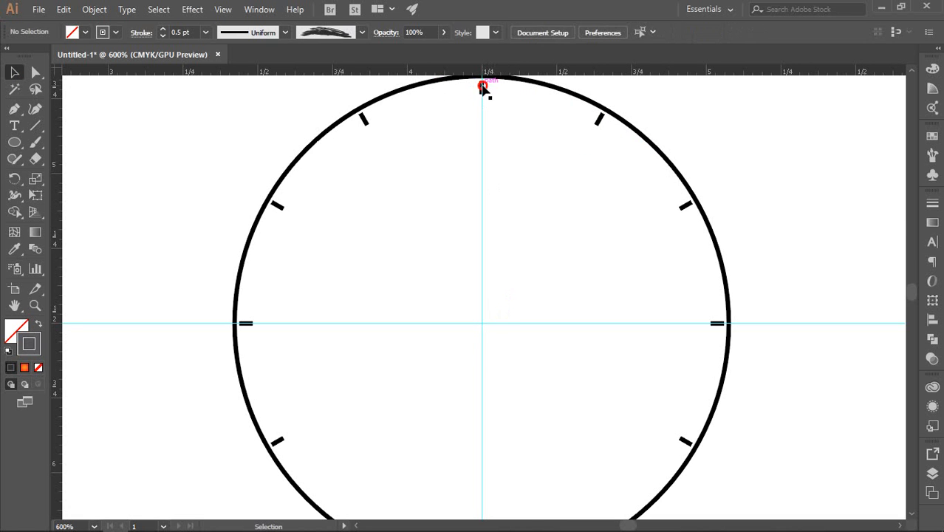
left_click(483, 87)
scroll(480, 305, "down", 2)
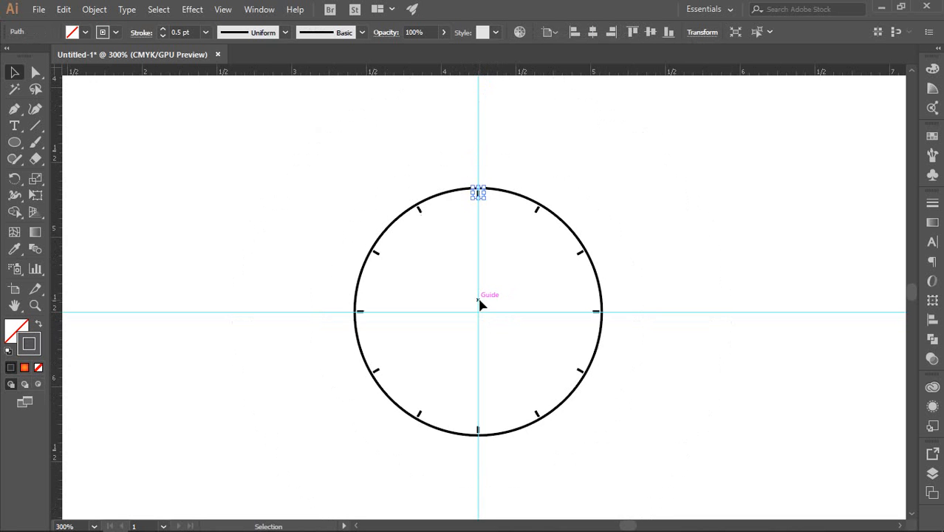
scroll(481, 304, "up", 1)
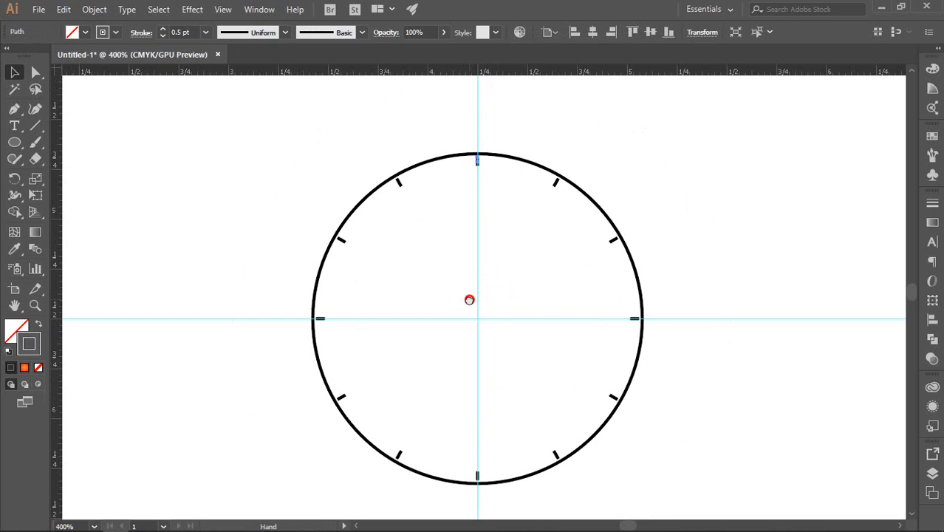
left_click_drag(470, 297, 487, 263)
left_click(13, 178)
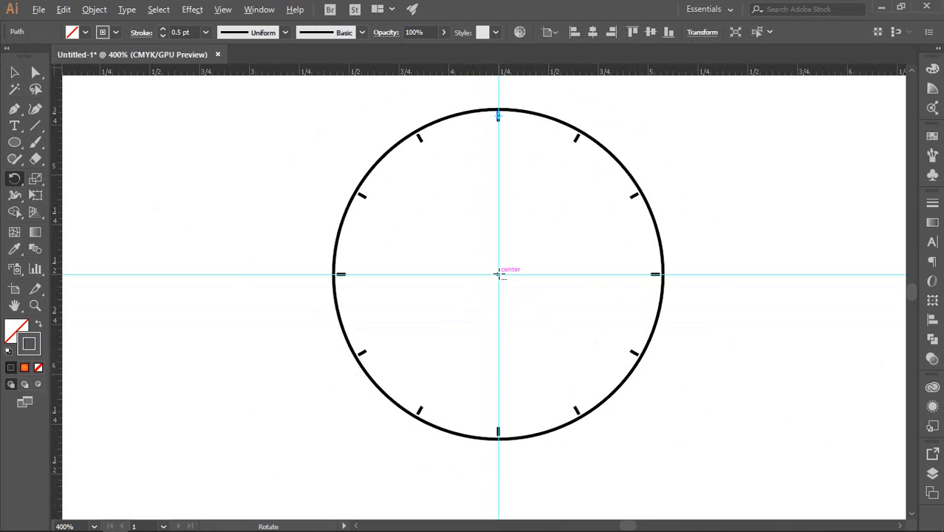
left_click(498, 274, "alt")
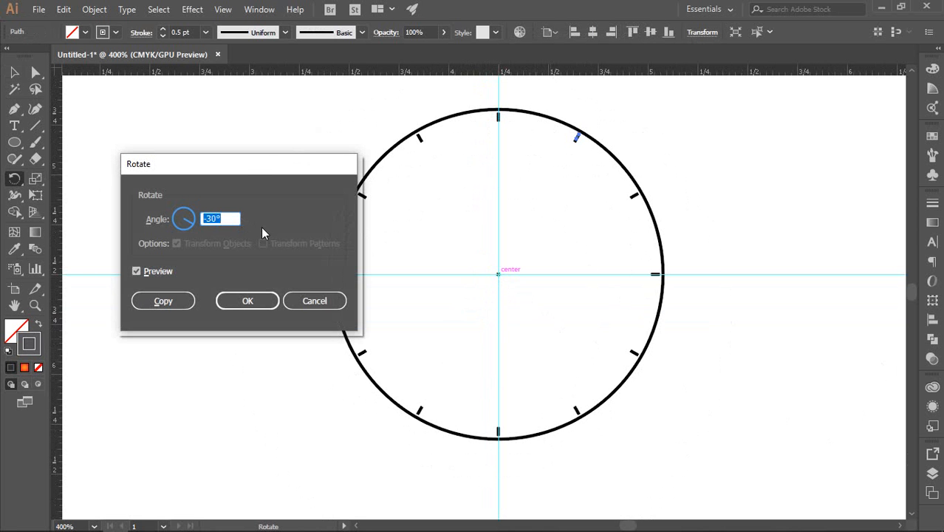
left_click_drag(245, 169, 196, 118)
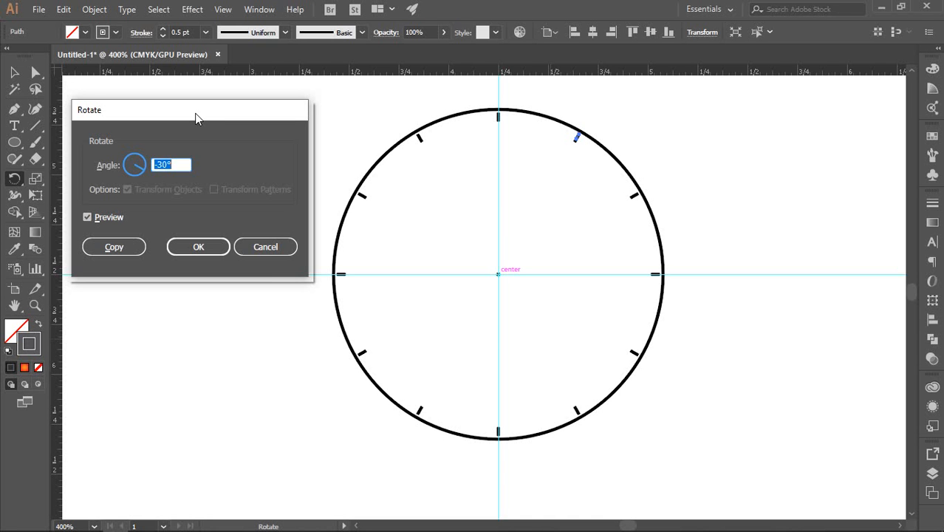
Step: Set the rotation angle to -6° with preview on and create a rotated copy of the gray path
type("-6")
left_click(138, 163)
type("6")
left_click(87, 216)
left_click(87, 217)
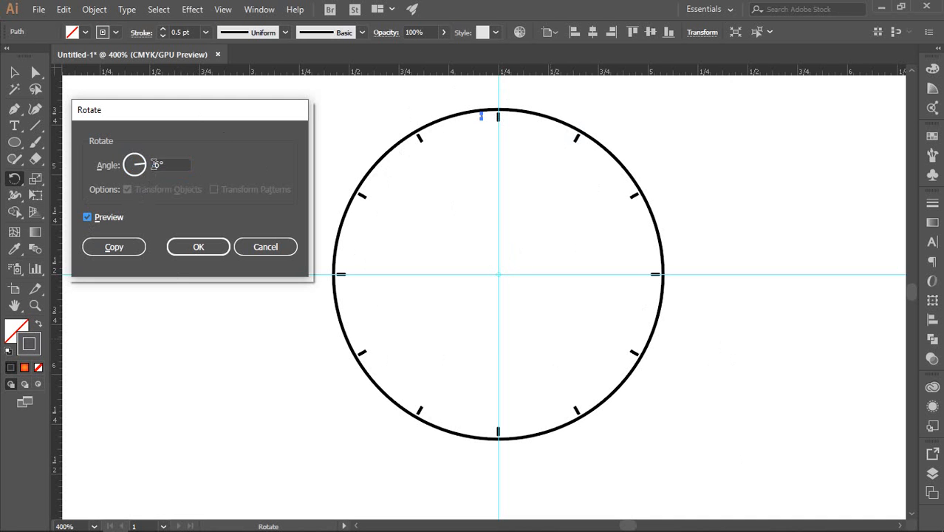
left_click(154, 164)
type("-")
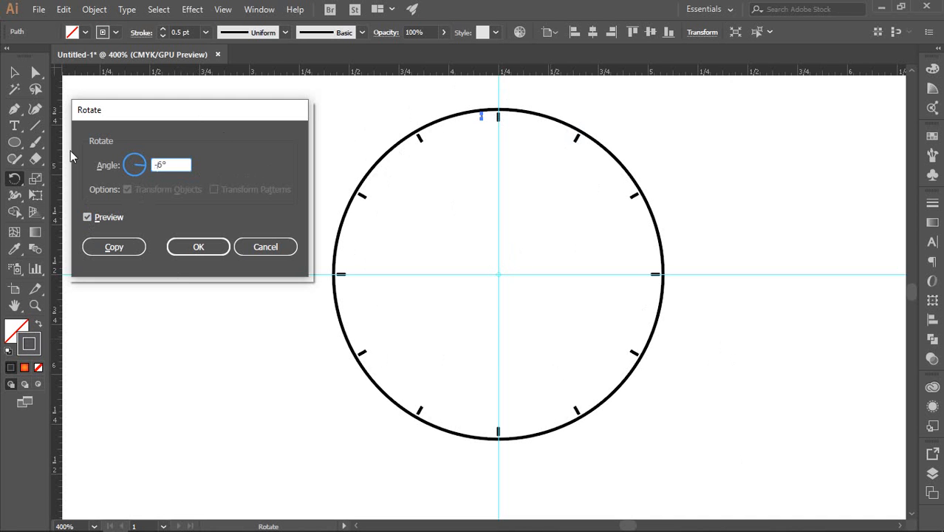
key("Tab")
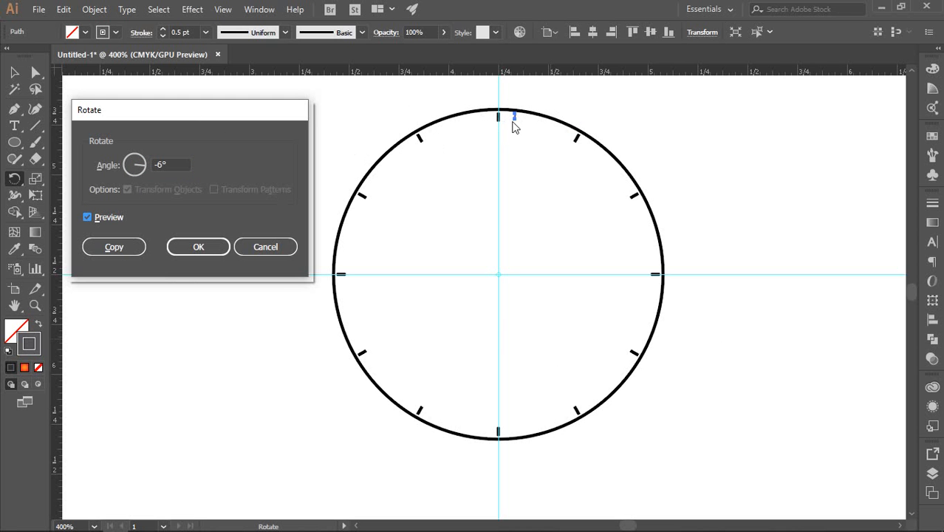
left_click(112, 247)
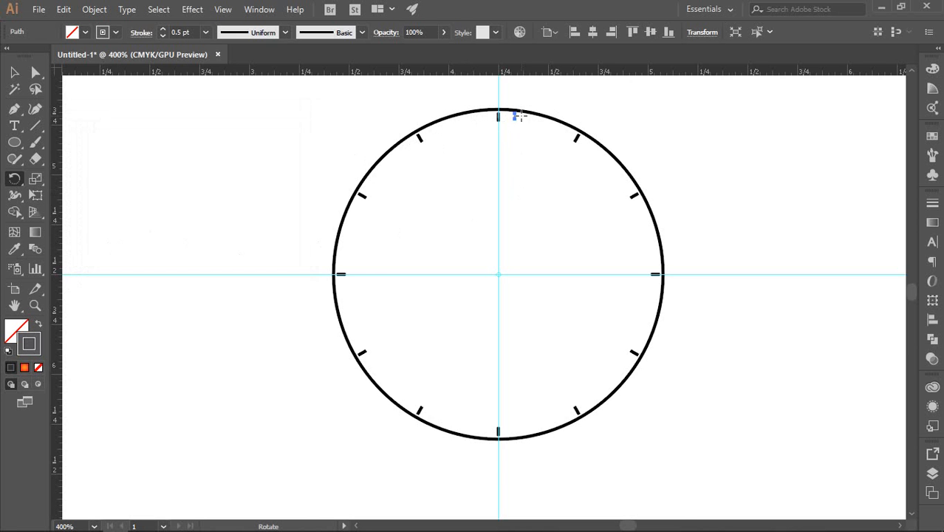
Step: Repeat the -6° rotated copy of the gray tick around the whole clock face until just before the top tick, and deselect
scroll(516, 116, "up", 3)
scroll(513, 129, "down", 4)
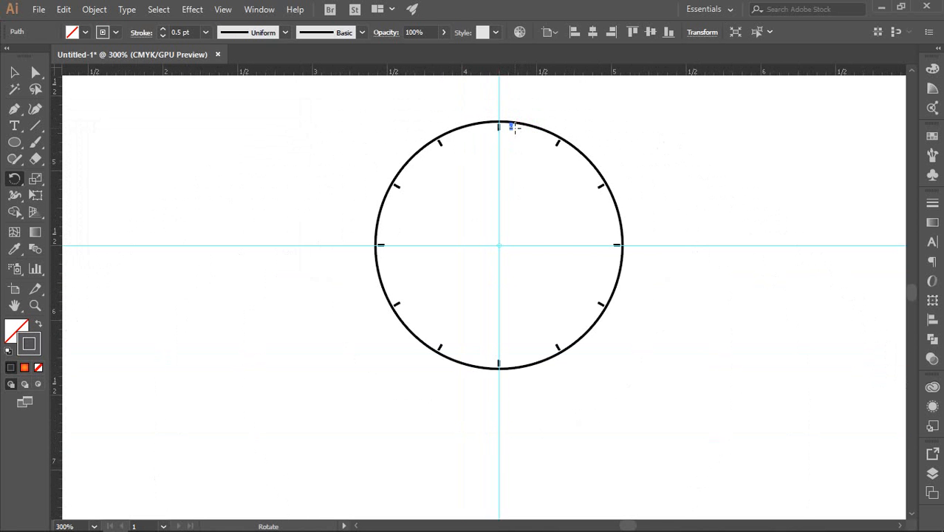
scroll(513, 126, "up", 1)
key("ctrl+d")
key("ctrl+d")
key("ctrl+d")
key("ctrl+d")
key("ctrl+d")
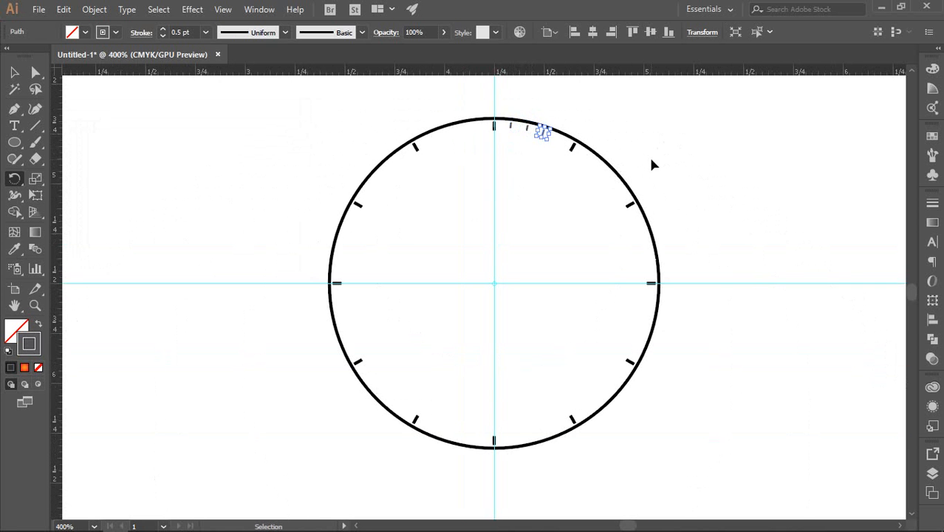
key("ctrl+d")
key("ctrl+d")
key("ctrl+d")
key("ctrl+d")
key("ctrl+d")
key("ctrl+d")
key("ctrl+d")
key("ctrl+d")
key("ctrl+d")
key("ctrl+d")
key("ctrl+d")
key("ctrl+d")
key("ctrl+d")
key("ctrl+d")
key("ctrl+d")
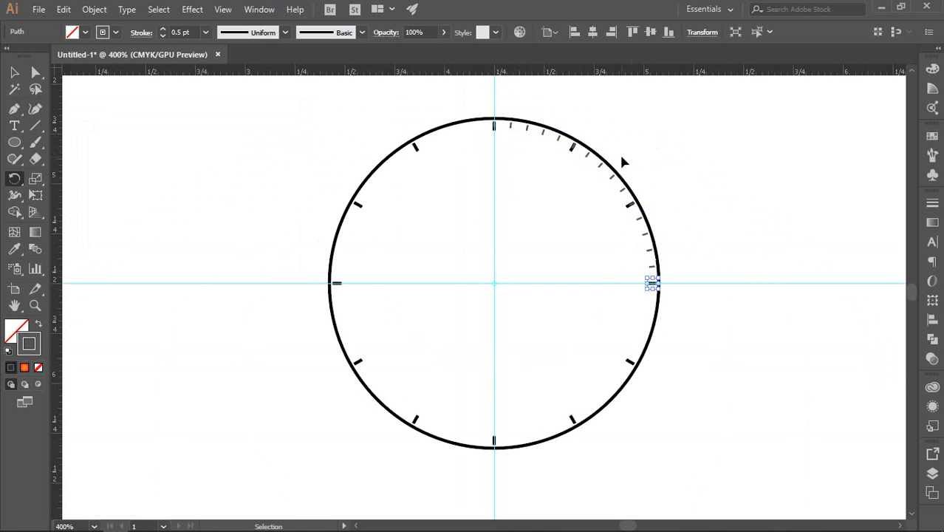
key("ctrl+d")
key("ctrl+d")
key("ctrl+d")
key("ctrl+d")
key("ctrl+d")
key("ctrl+d")
key("ctrl+d")
key("ctrl+d")
key("ctrl+d")
key("ctrl+d")
key("ctrl+d")
key("ctrl+d")
key("ctrl+d")
key("ctrl+d")
key("ctrl+d")
key("ctrl+d")
key("ctrl+d")
key("ctrl+d")
key("ctrl+d")
key("ctrl+d")
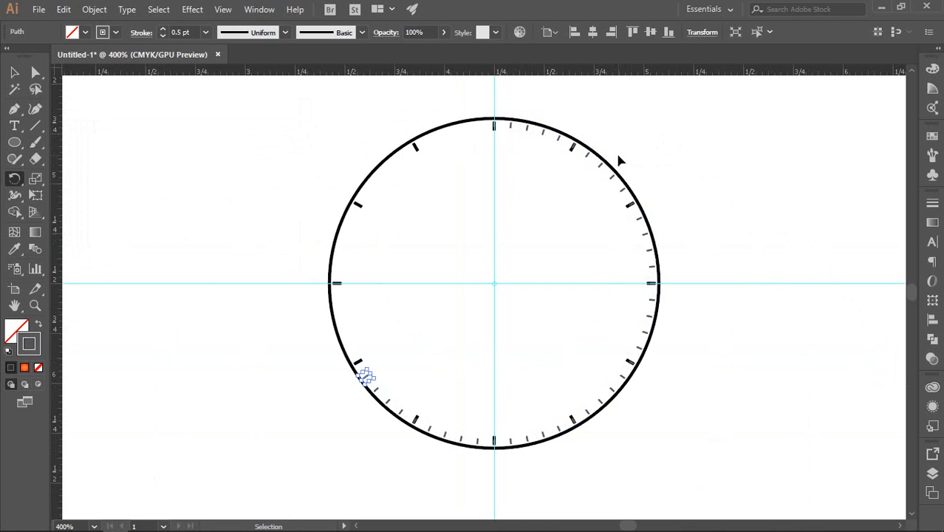
key("ctrl+d")
key("ctrl+d")
key("ctrl+d")
key("ctrl+d")
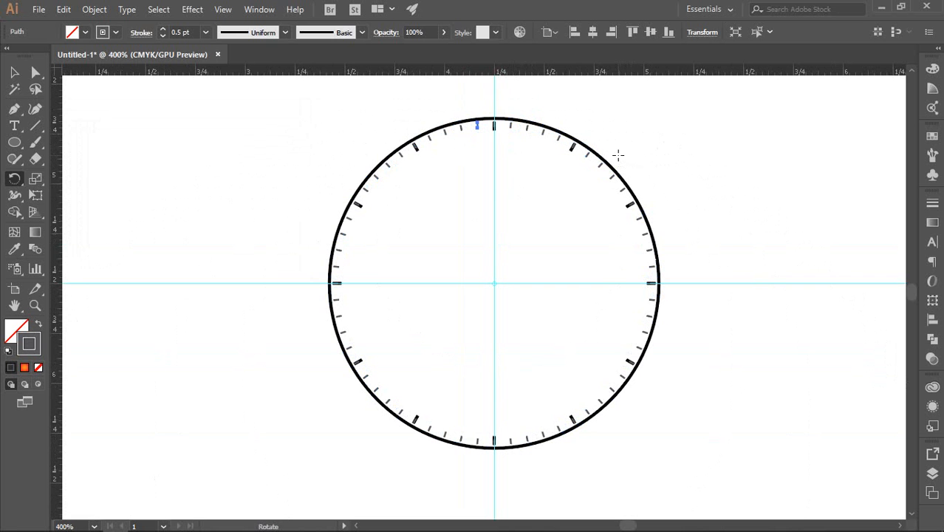
key("v")
left_click(253, 152)
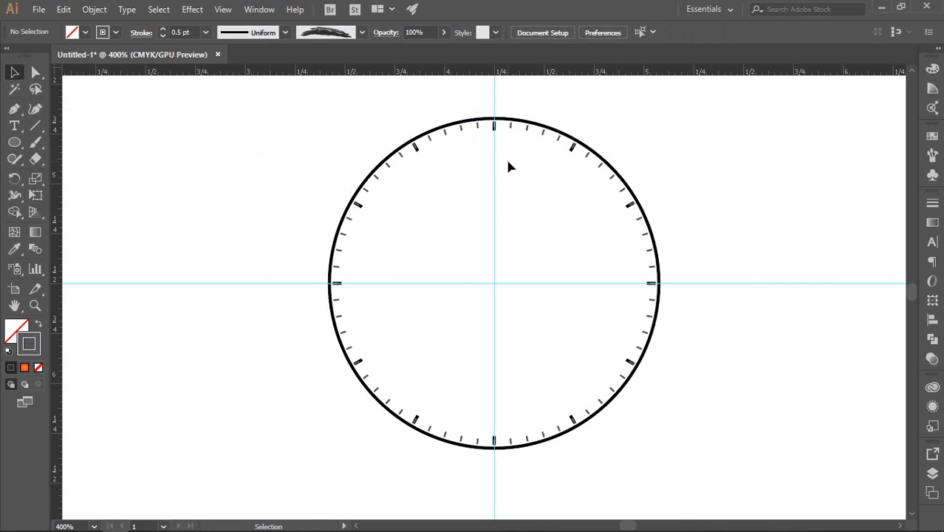
scroll(502, 148, "up", 1)
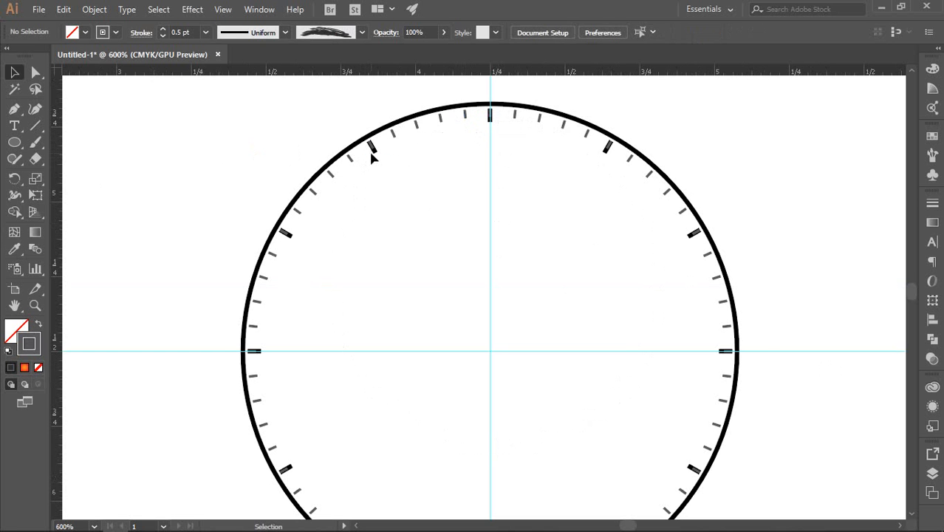
scroll(347, 116, "down", 1)
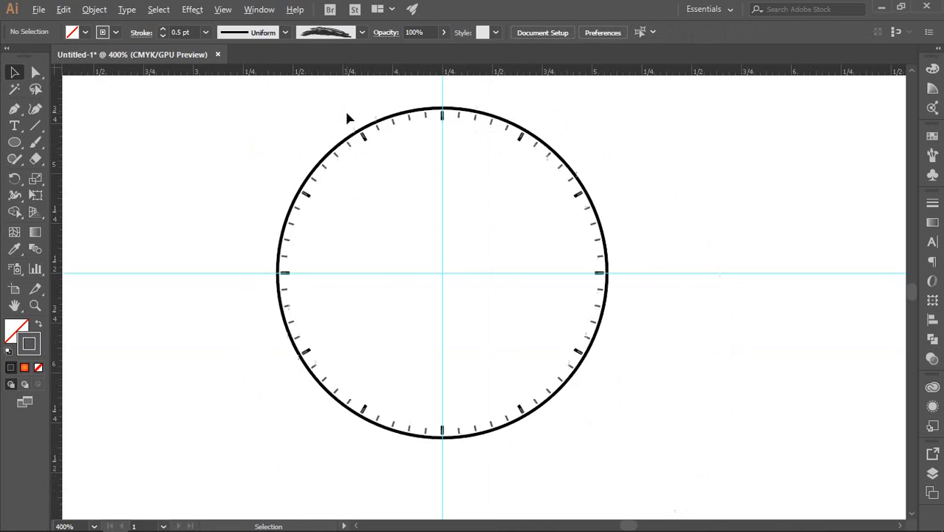
scroll(347, 118, "down", 1)
left_click_drag(257, 136, 337, 149)
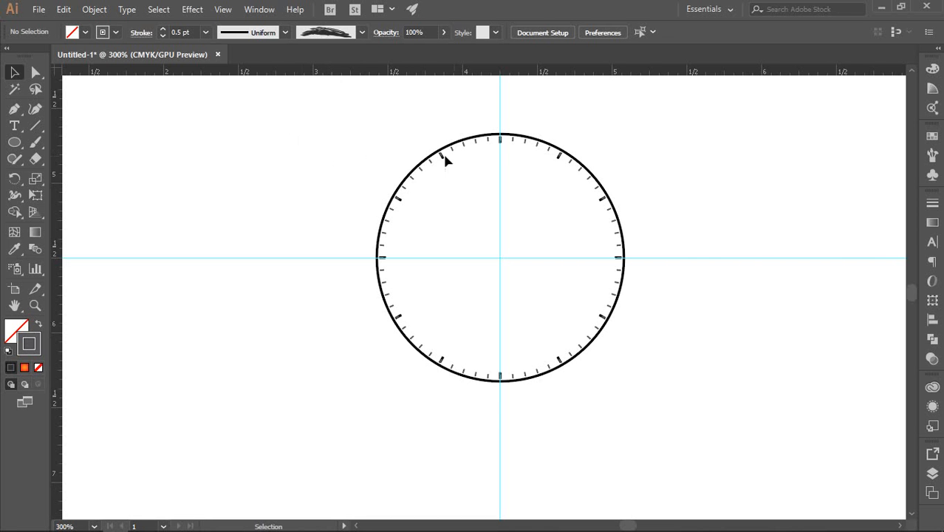
left_click(491, 145)
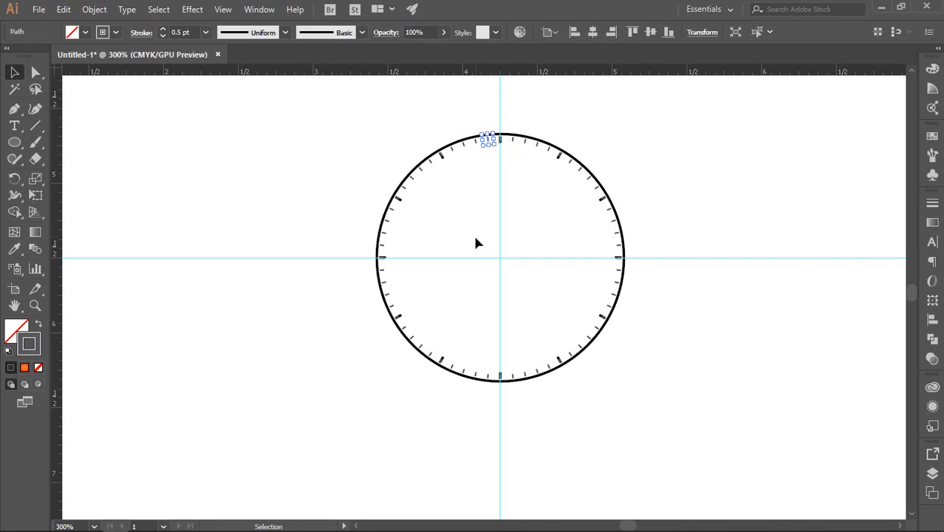
key("r")
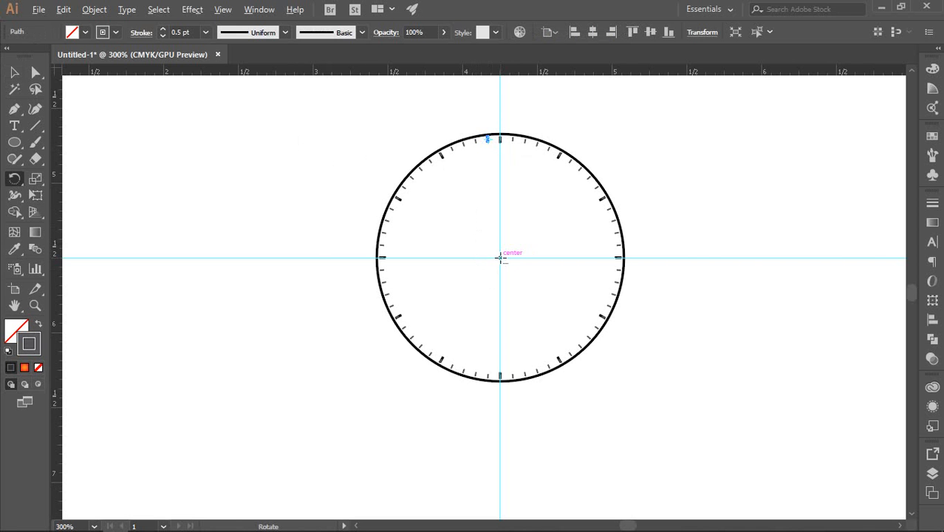
left_click(500, 257, "alt")
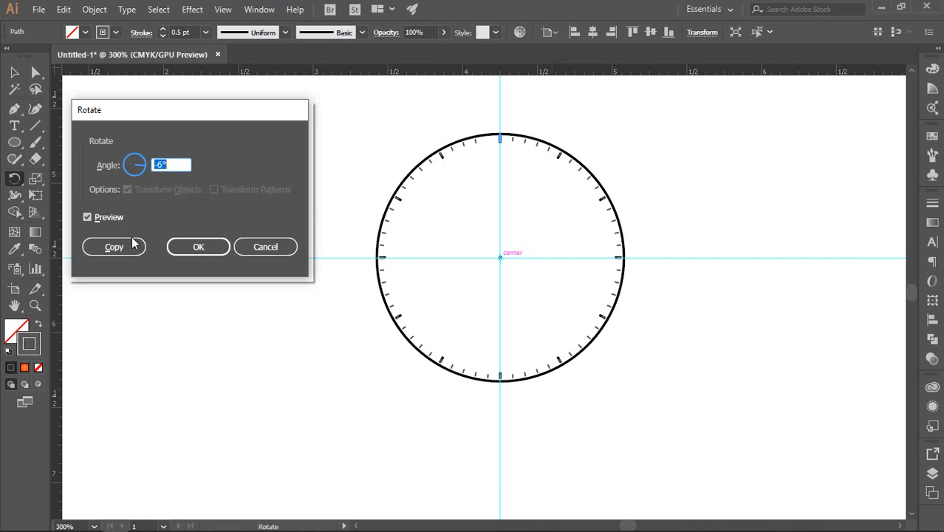
left_click(275, 246)
left_click(14, 72)
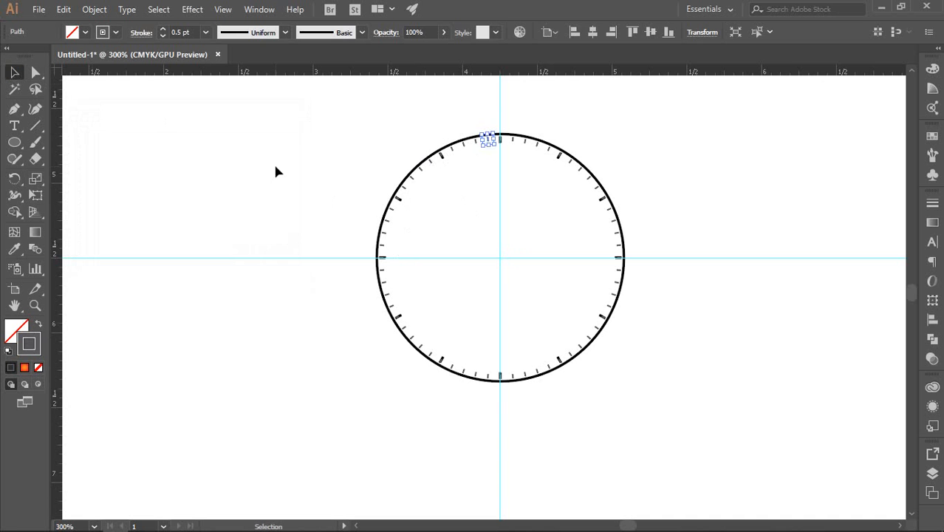
left_click(272, 172)
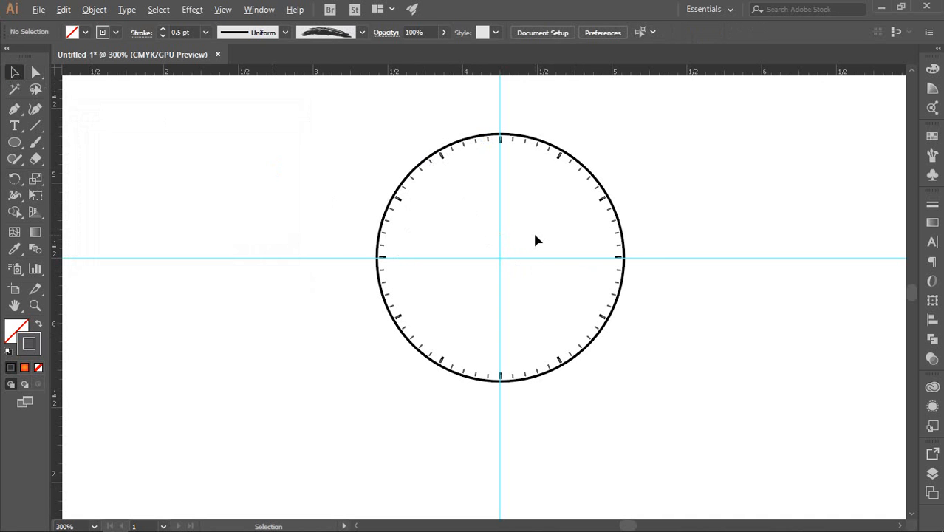
scroll(534, 236, "up", 1)
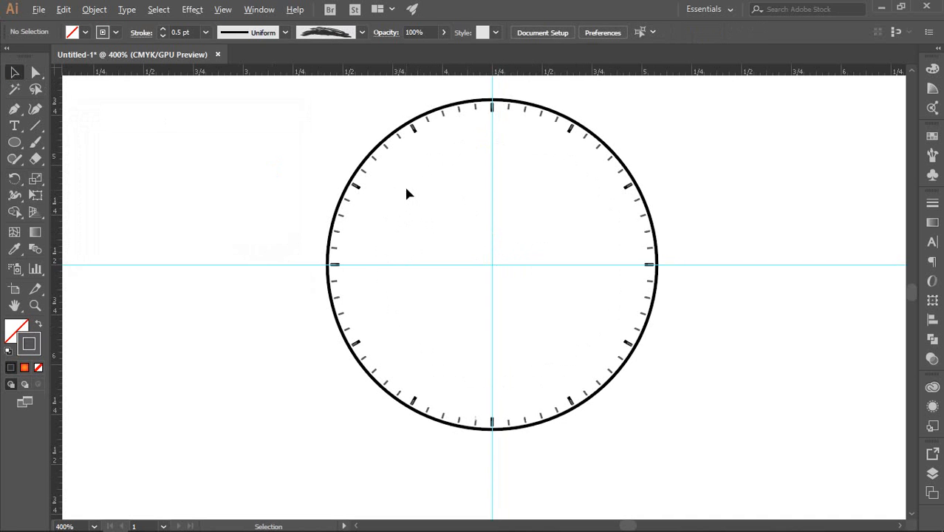
scroll(407, 193, "down", 1)
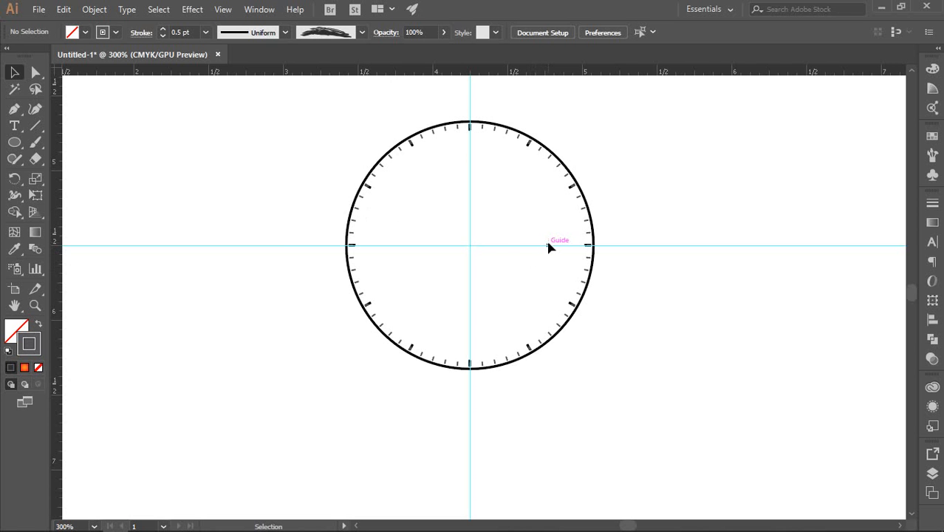
scroll(460, 151, "up", 1)
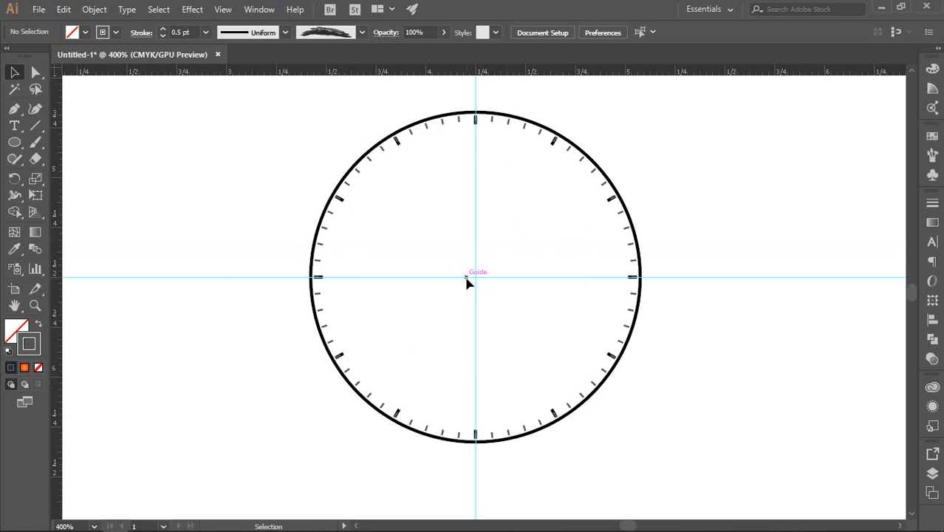
Step: Draw a narrow vertical rectangle from just below the top tick down to the horizontal center guide
scroll(477, 281, "up", 1)
scroll(526, 257, "down", 1)
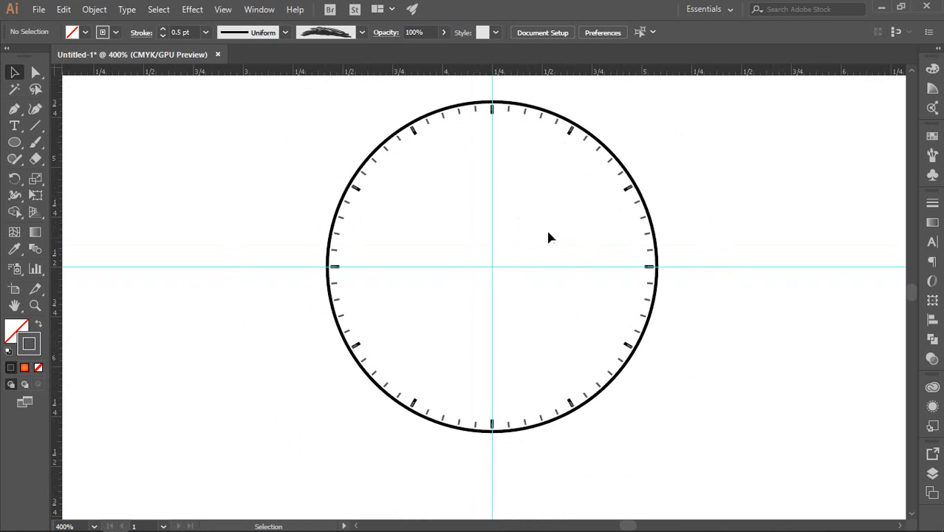
left_click_drag(554, 216, 582, 249)
scroll(549, 227, "up", 1)
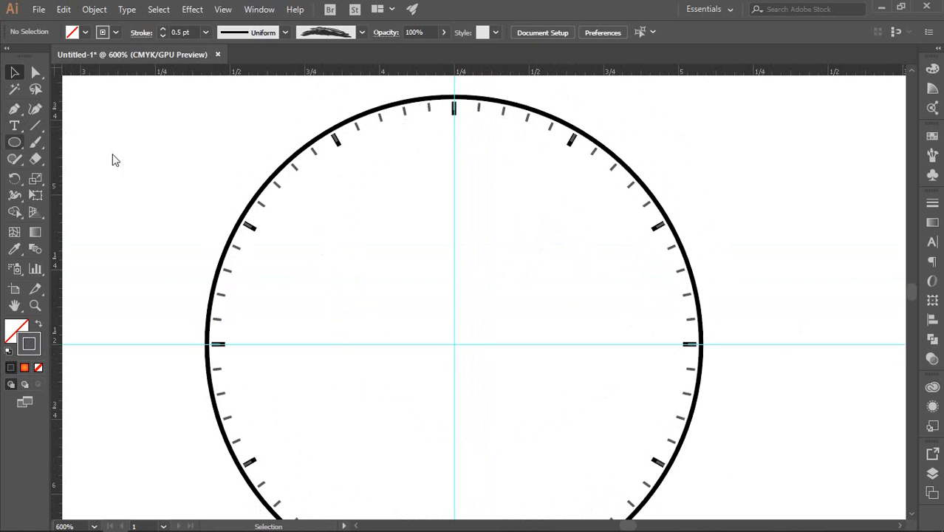
right_click(22, 144)
left_click(70, 145)
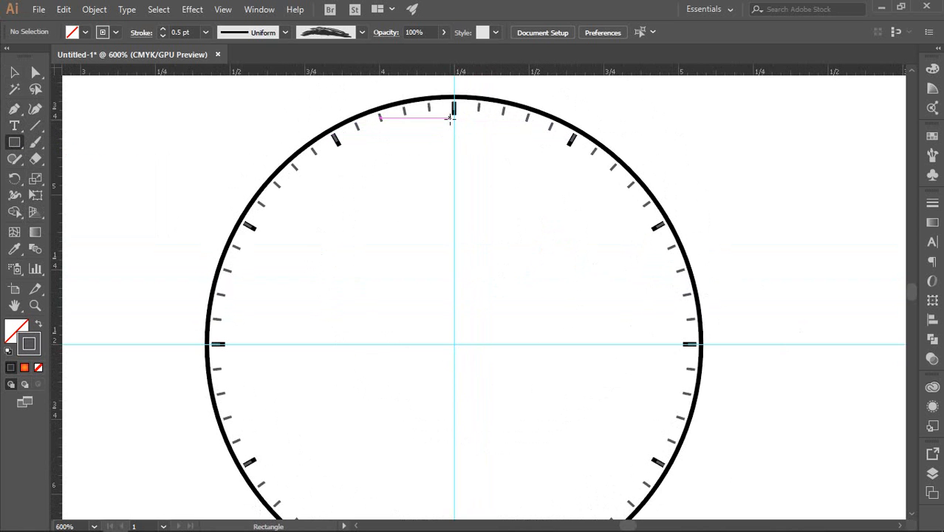
mouse_move(449, 118)
left_mouse_down()
mouse_move(468, 178)
mouse_move(449, 335)
mouse_move(461, 351)
mouse_move(467, 343)
left_mouse_up()
left_click(16, 71)
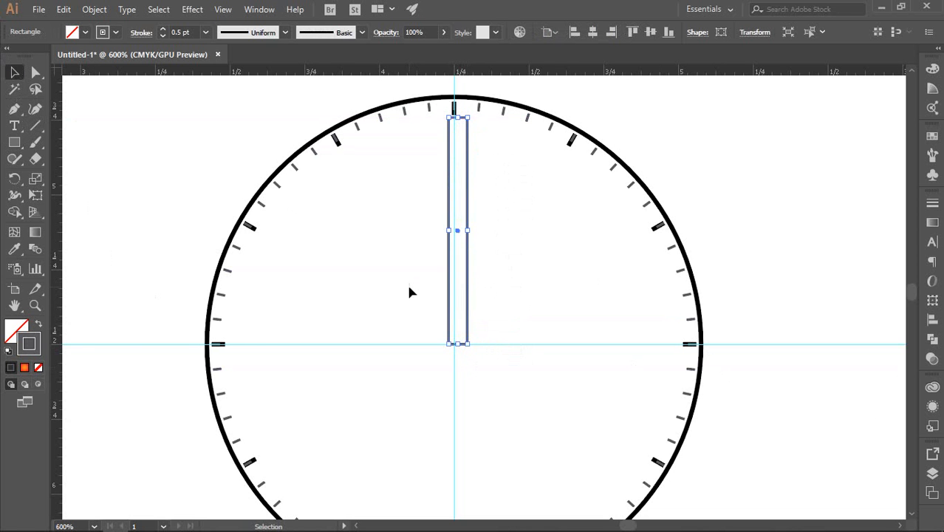
Step: Give the narrow rectangle a solid black fill with no stroke and deselect it
key("d")
left_click(39, 349)
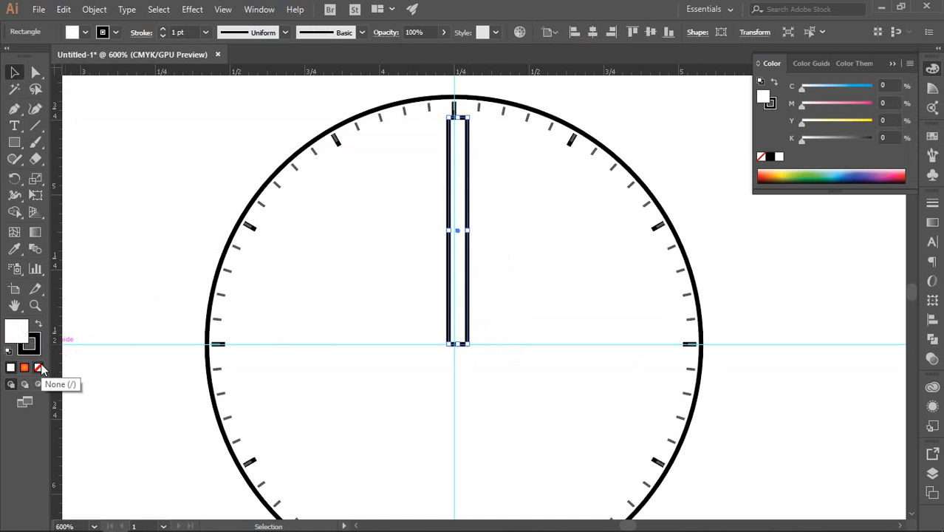
left_click(40, 367)
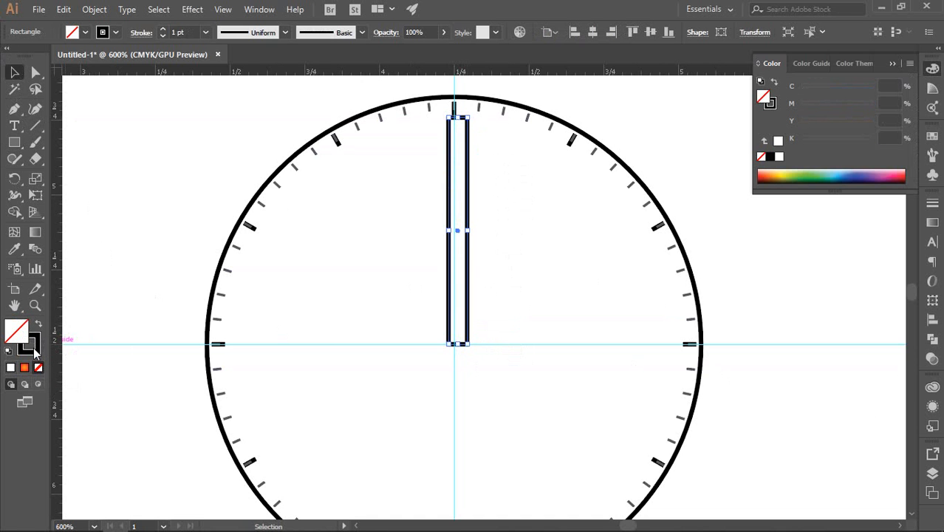
left_click(34, 350)
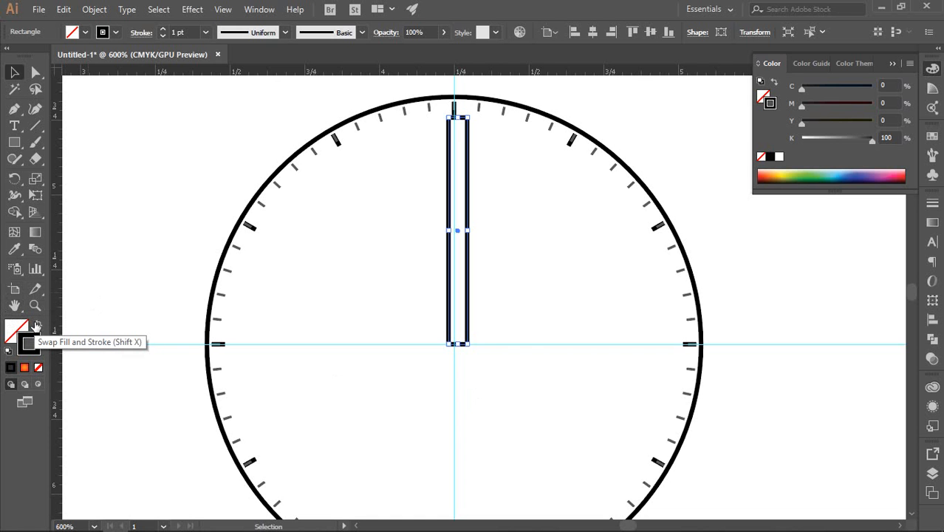
left_click(34, 324)
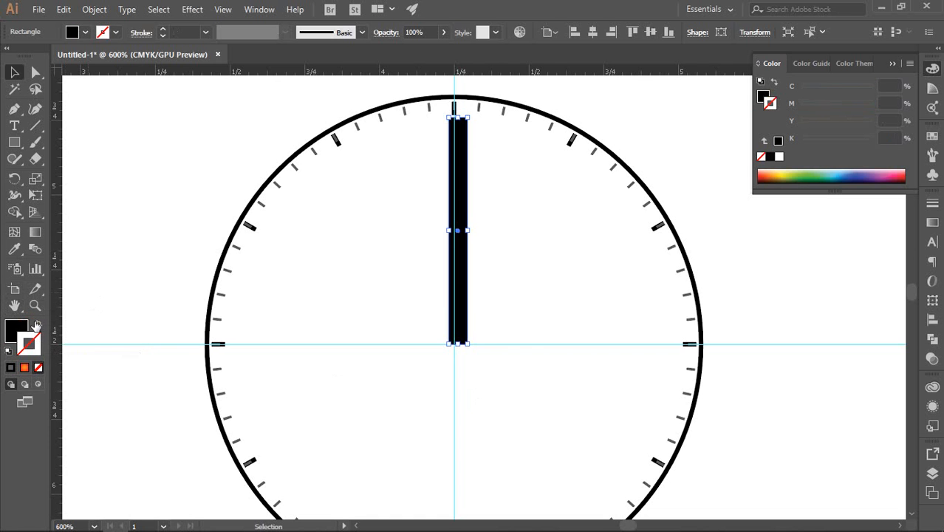
left_click(16, 331)
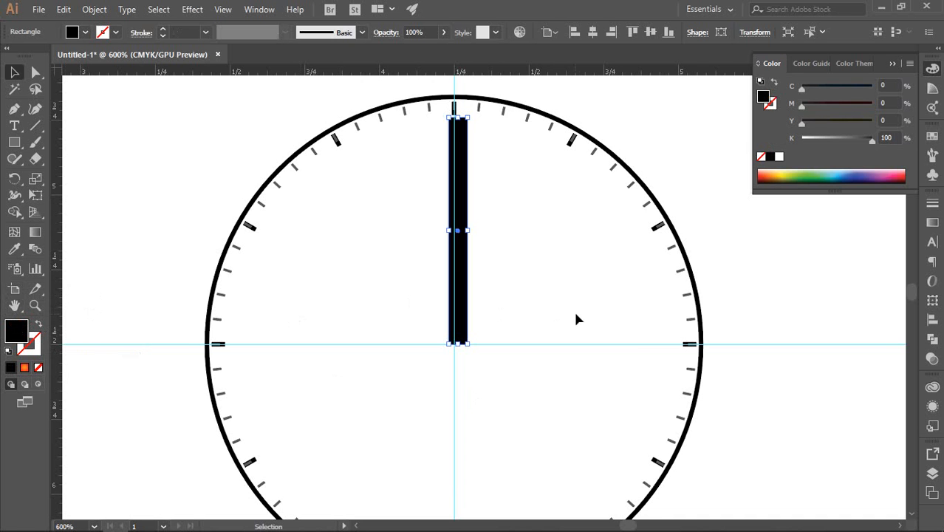
left_click(522, 265)
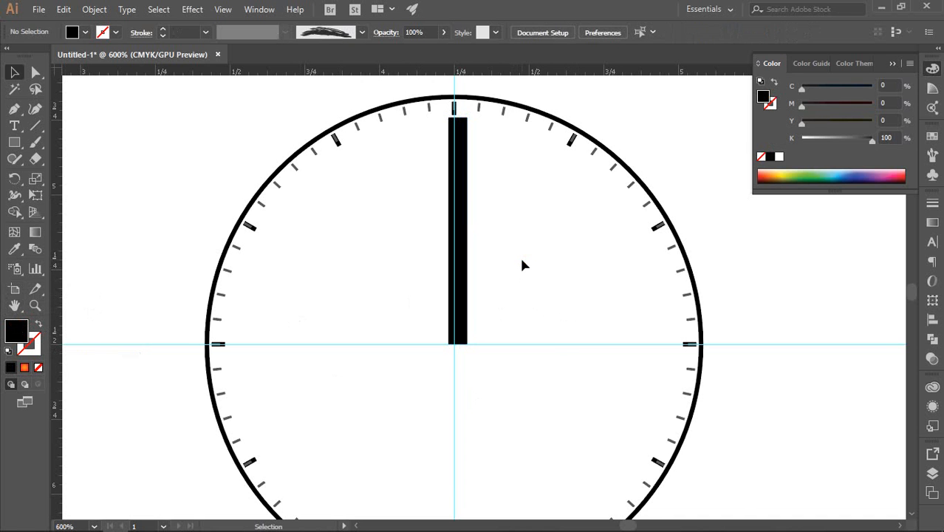
Step: Move the black rectangle sideways so its center point sits exactly on the vertical guide, and deselect it
key("ctrl+plus")
left_click(455, 267)
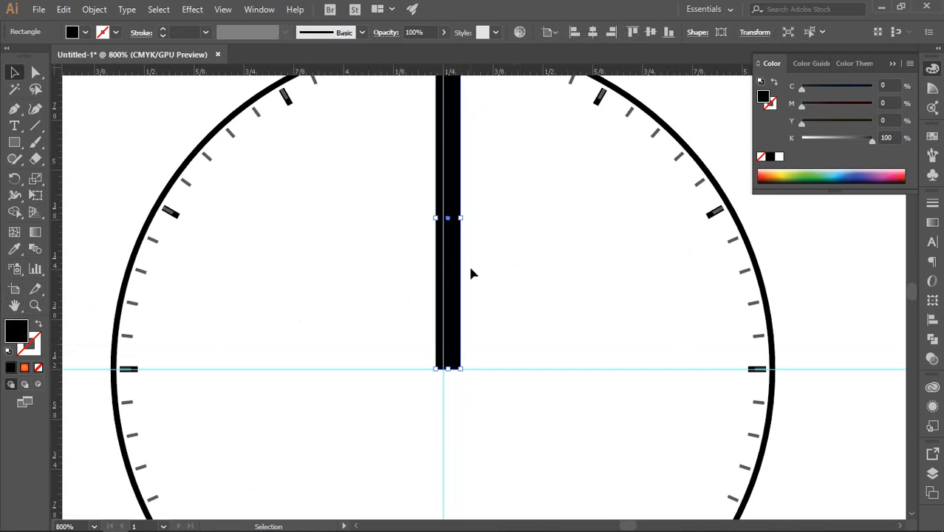
key("ctrl+plus")
key("ctrl+plus")
key("ctrl+plus")
key("ctrl+plus")
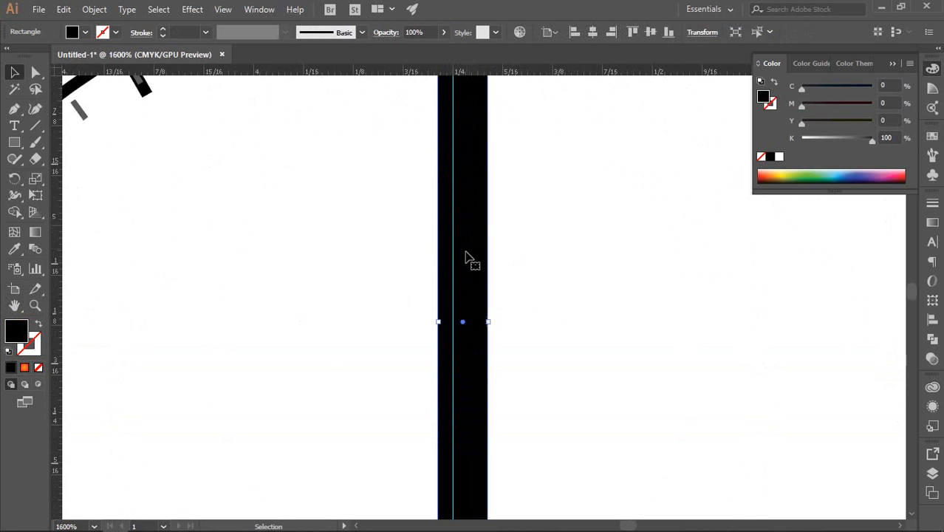
key("ctrl+plus")
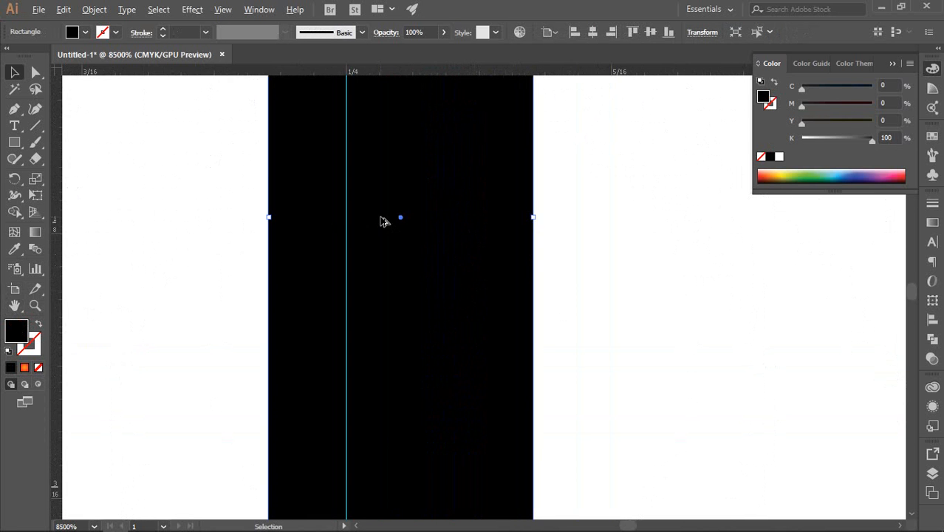
key("ctrl+plus")
left_click_drag(475, 286, 495, 195)
left_click_drag(459, 301, 566, 277)
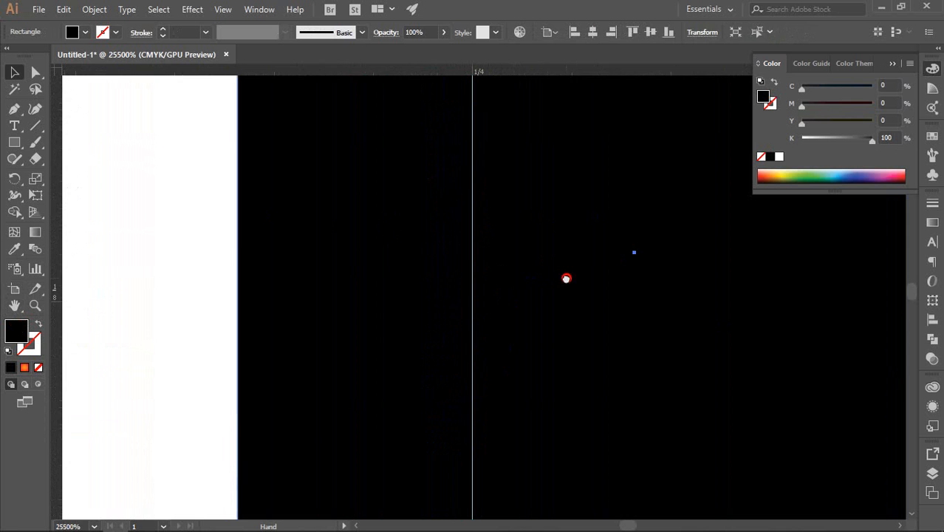
left_click_drag(634, 251, 473, 257)
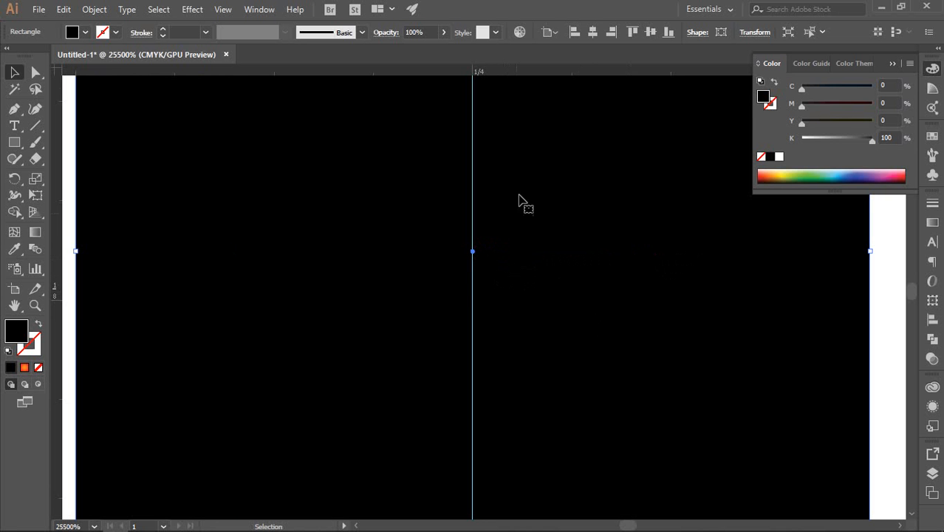
scroll(523, 154, "down", 9)
left_click(614, 215)
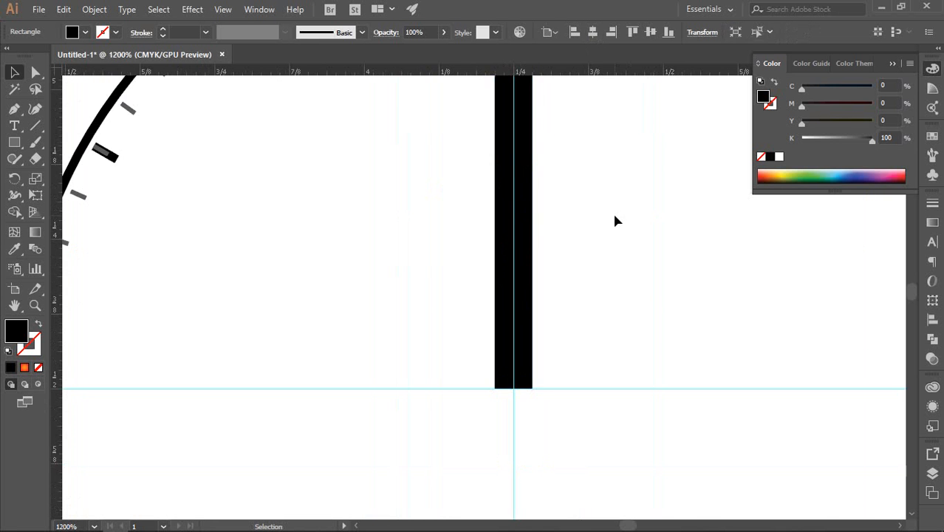
Step: Stretch the rectangle's bottom edge a short distance below the horizontal guide at the clock's center, and deselect it
scroll(614, 216, "down", 2)
left_click_drag(641, 193, 598, 302)
scroll(590, 279, "down", 7)
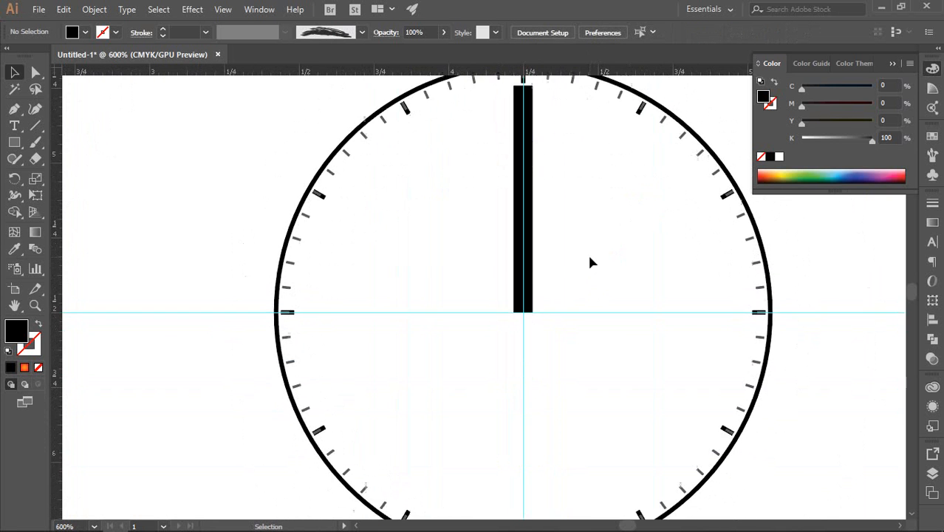
scroll(516, 312, "up", 1)
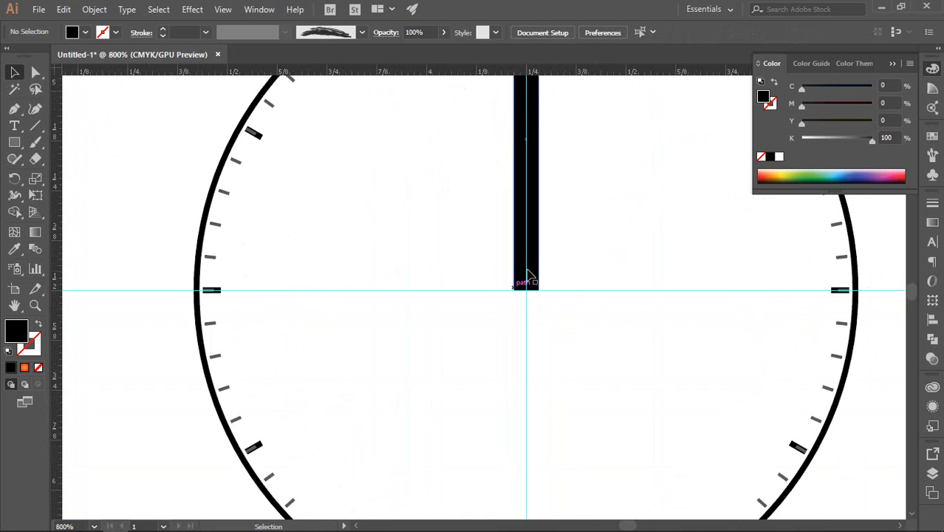
left_click(525, 285)
scroll(526, 290, "up", 1)
left_click_drag(526, 290, 526, 338)
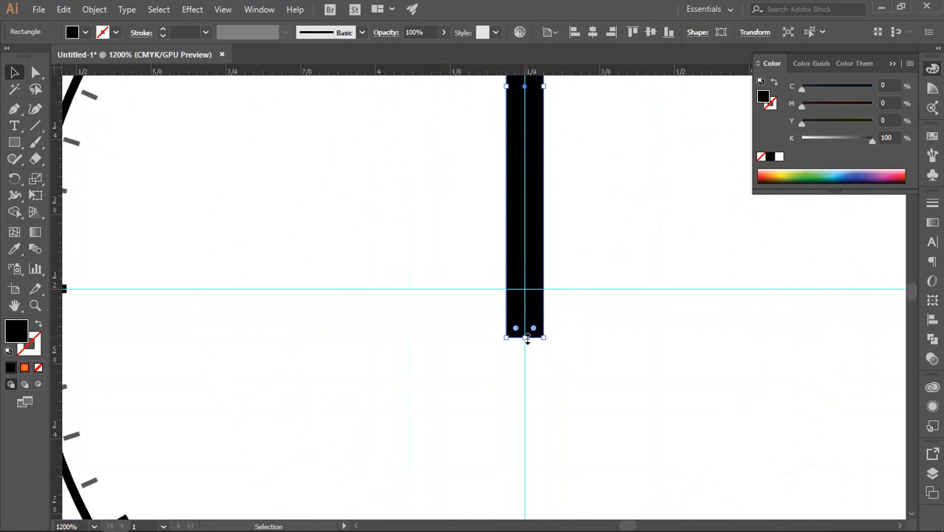
left_click_drag(526, 339, 526, 345)
scroll(597, 258, "down", 5)
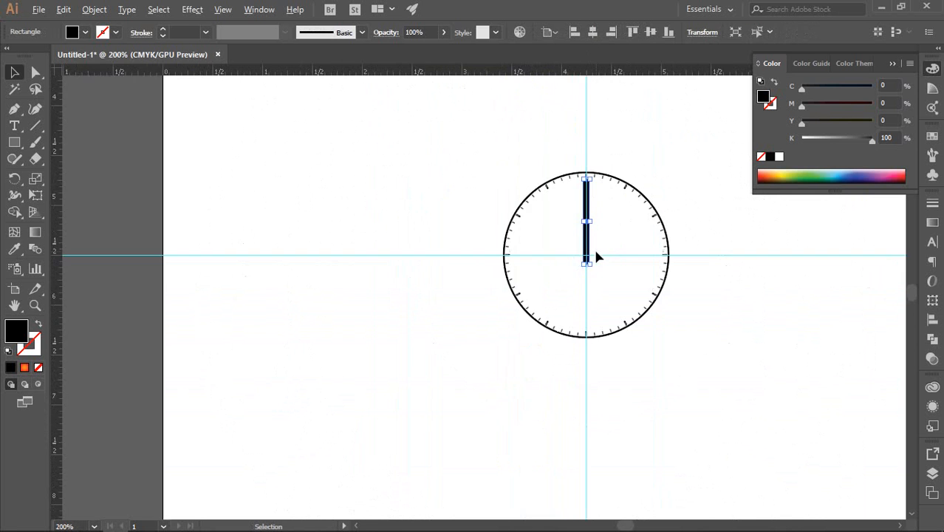
scroll(591, 260, "up", 5)
left_click_drag(565, 270, 565, 274)
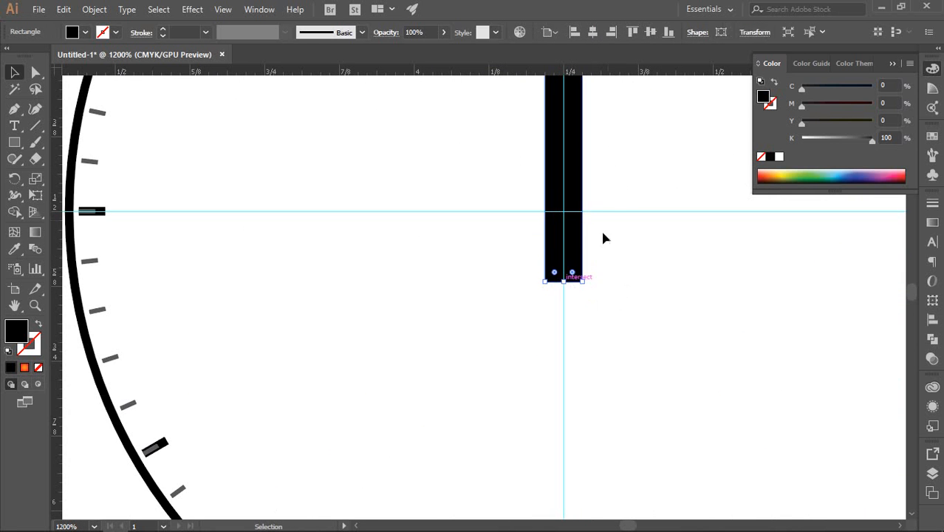
left_click(620, 185)
Step: Widen the black rectangle slightly and equally on both sides of the vertical guide, and deselect it
scroll(617, 178, "down", 4)
left_click_drag(624, 167, 568, 236)
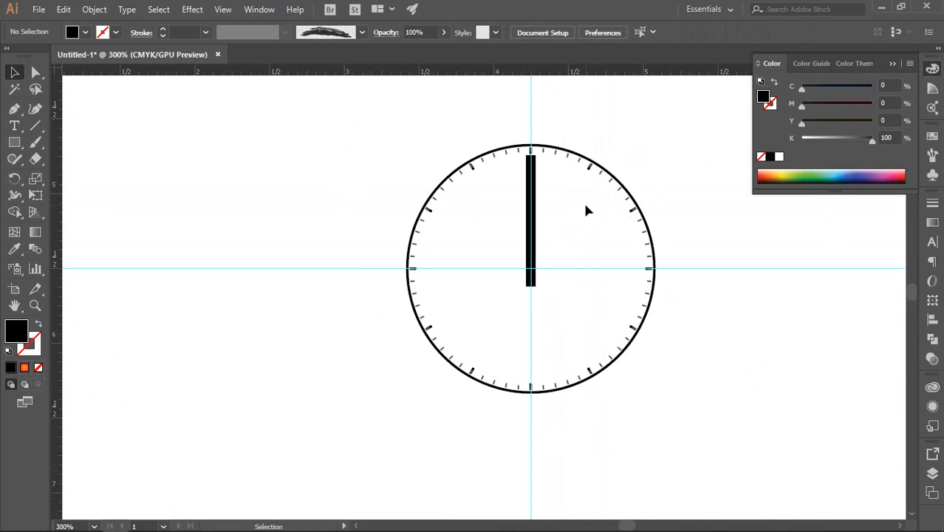
left_click(536, 183)
scroll(533, 181, "up", 4)
scroll(532, 190, "up", 1)
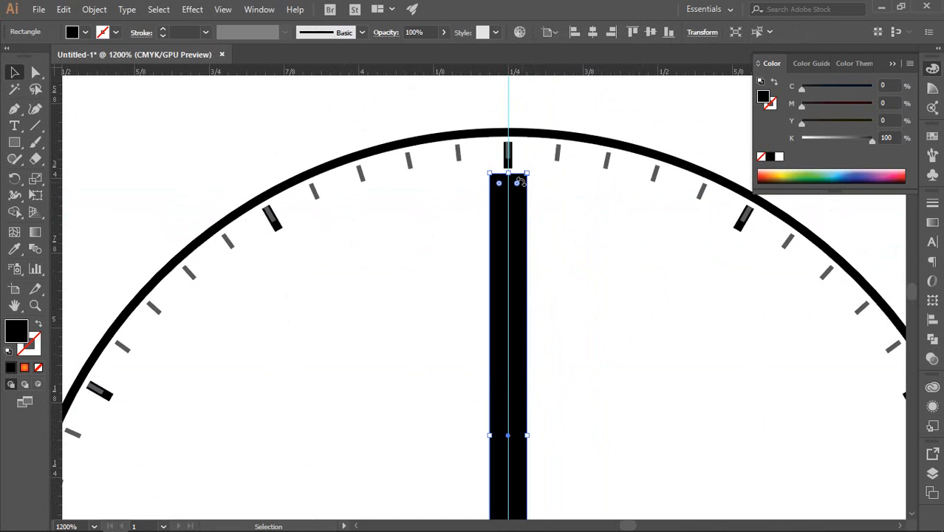
scroll(520, 195, "down", 3)
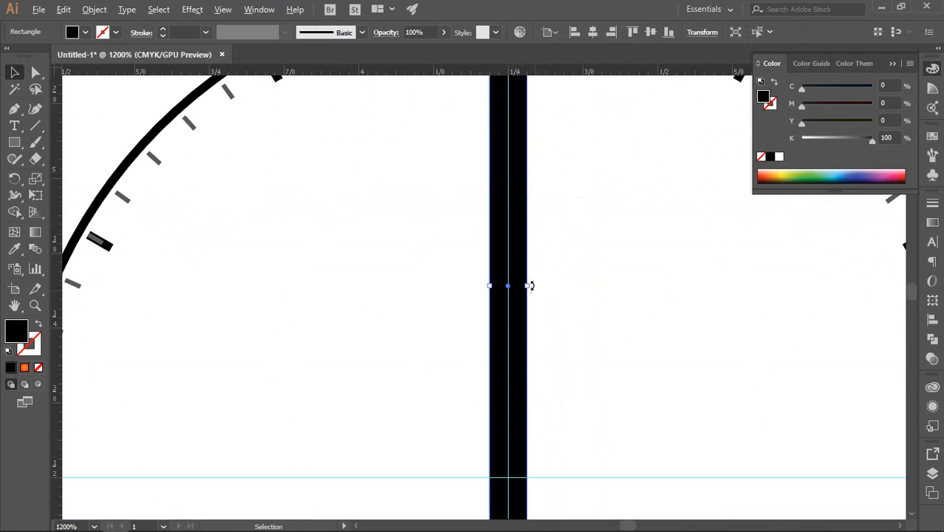
left_click_drag(530, 285, 535, 285)
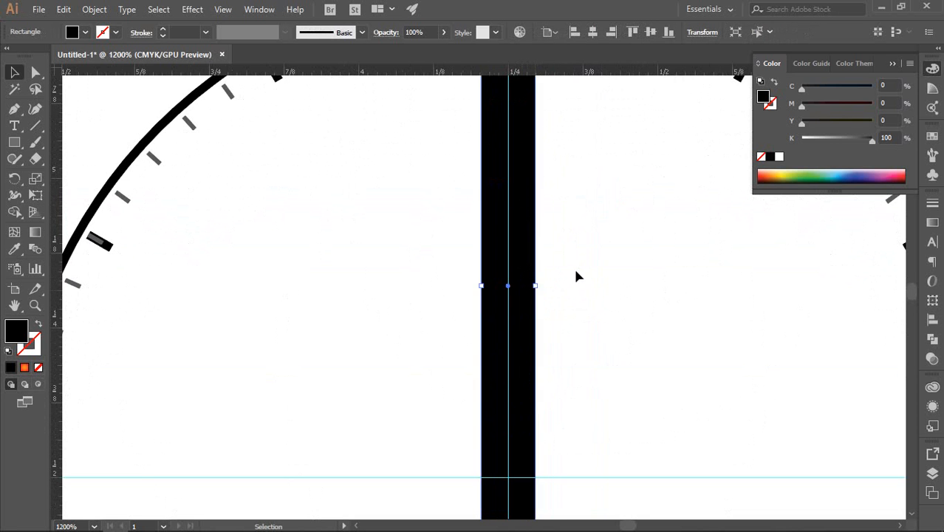
left_click(575, 272)
scroll(598, 267, "down", 5)
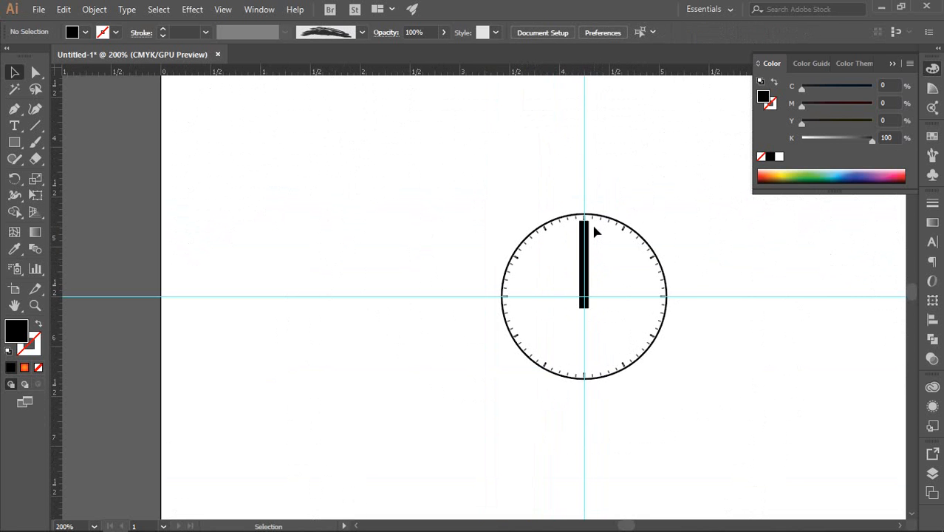
Step: Stretch the rectangle's top edge upward until it nearly reaches the lower end of the top tick
scroll(594, 228, "up", 4)
scroll(505, 238, "up", 2)
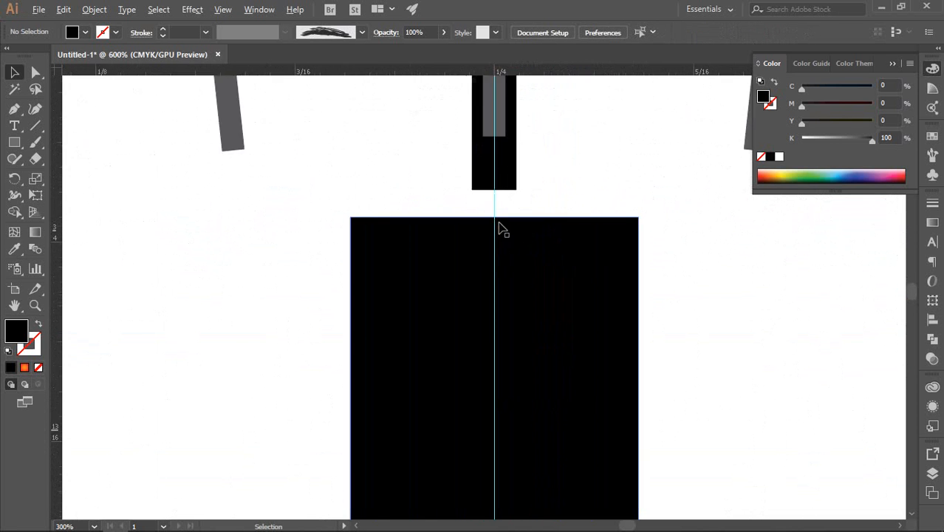
left_click(498, 220)
scroll(466, 241, "up", 2)
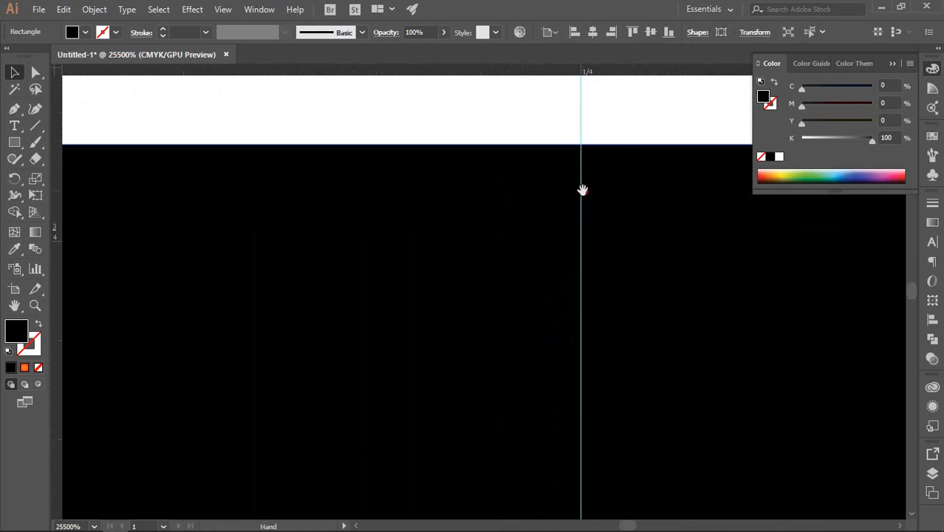
left_click_drag(582, 190, 496, 295)
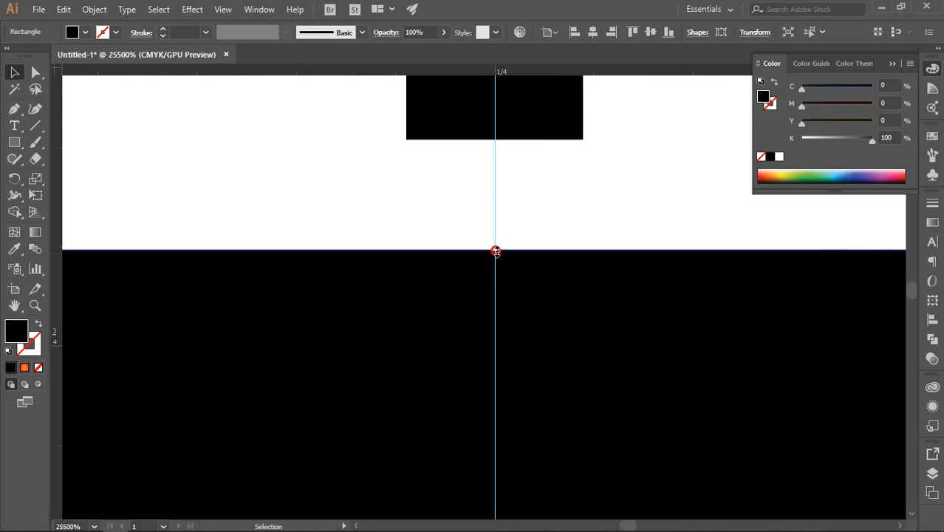
left_click_drag(496, 251, 495, 168)
scroll(495, 169, "down", 3)
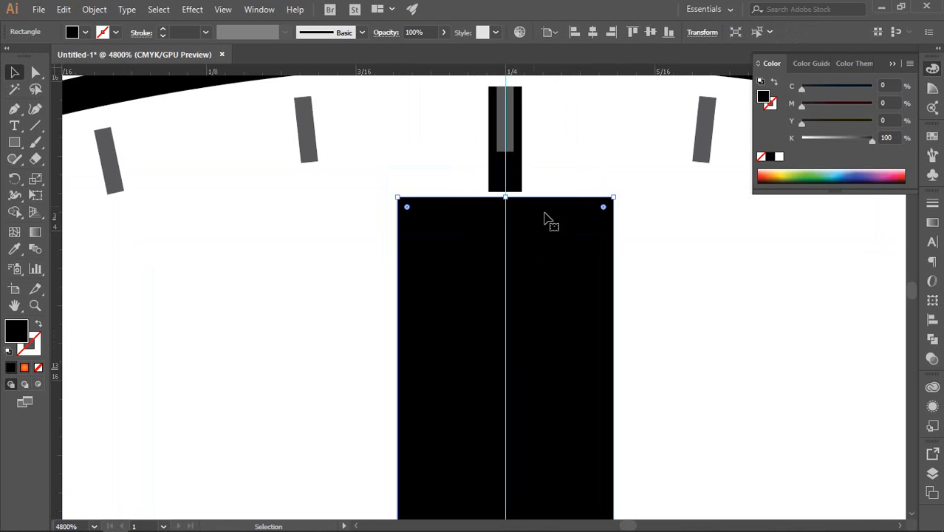
Step: Add an anchor point to the middle of the black rectangle's top edge, exactly on the vertical guide
scroll(516, 226, "down", 4)
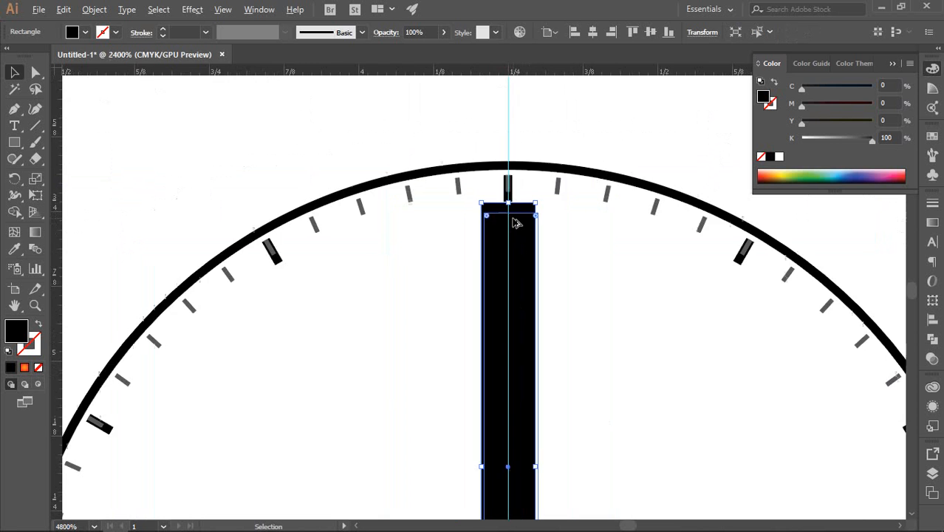
scroll(501, 221, "up", 5)
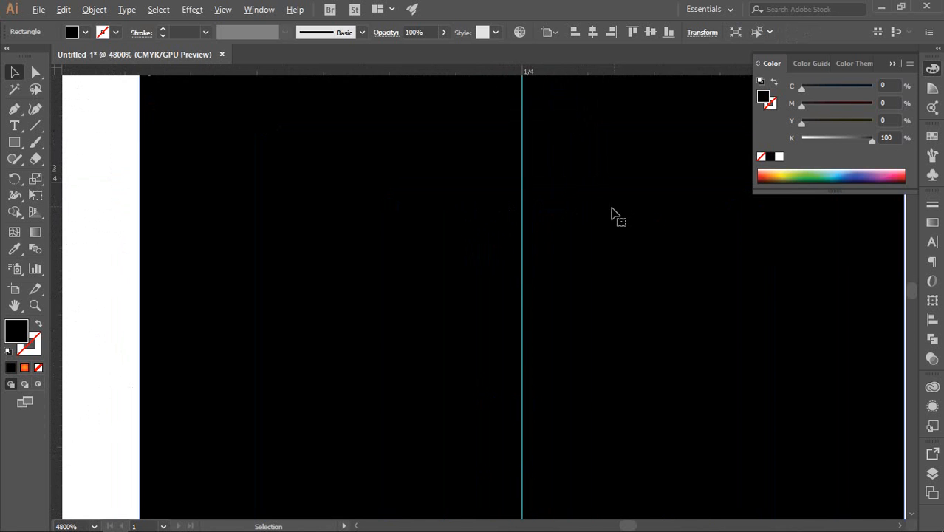
left_click_drag(610, 213, 533, 354)
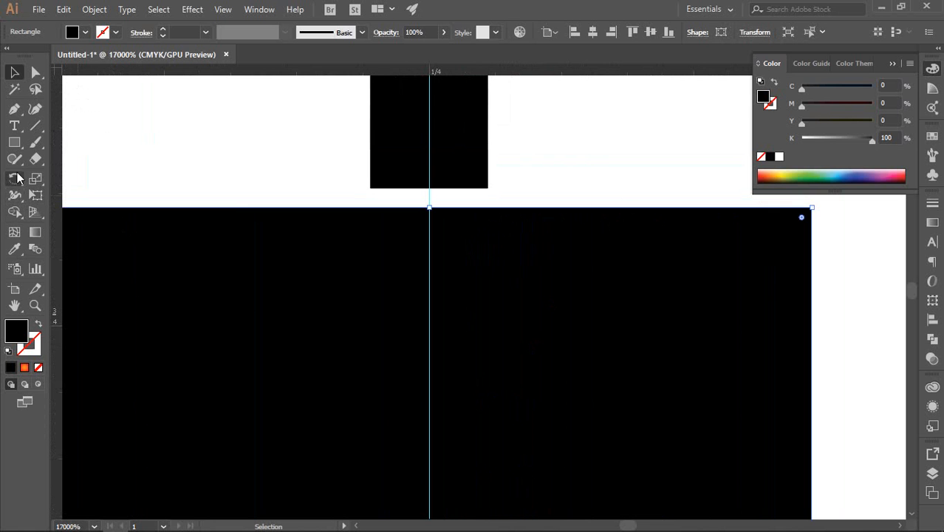
right_click(13, 109)
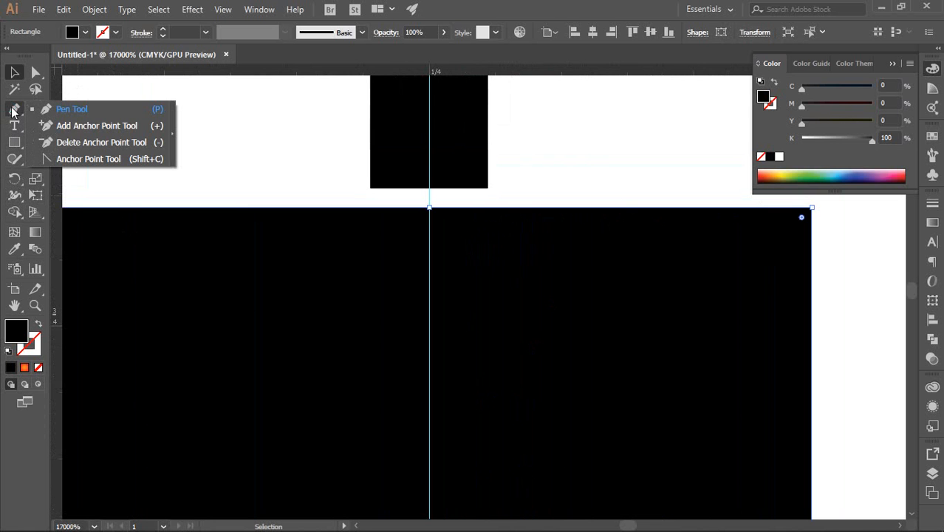
left_click(71, 125)
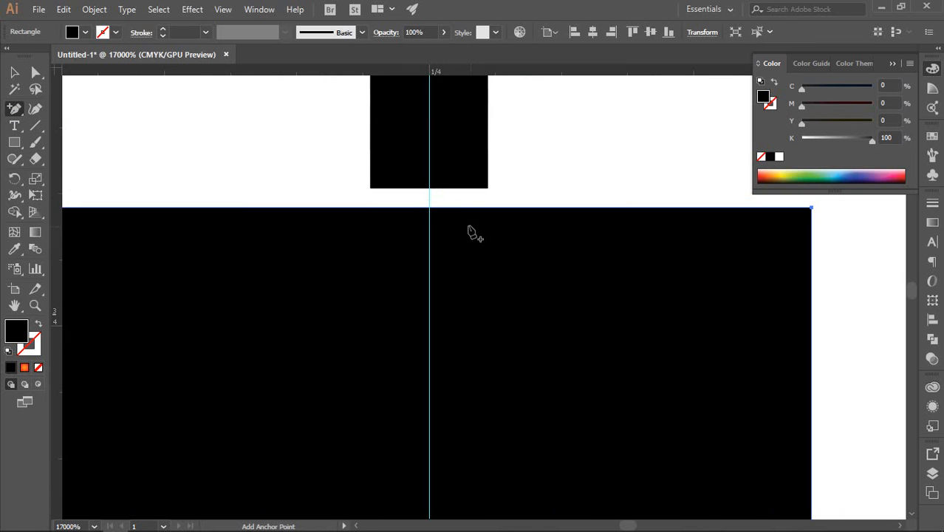
left_click(429, 209)
key("-")
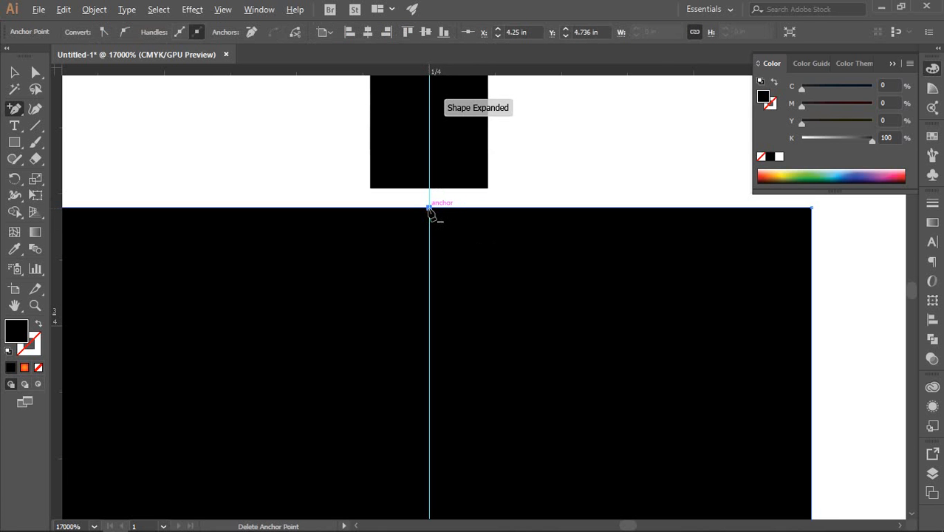
Step: Add an anchor point to the middle of the rectangle's bottom edge, exactly on the vertical guide, and deselect the shape
scroll(429, 210, "down", 5)
scroll(429, 262, "down", 8)
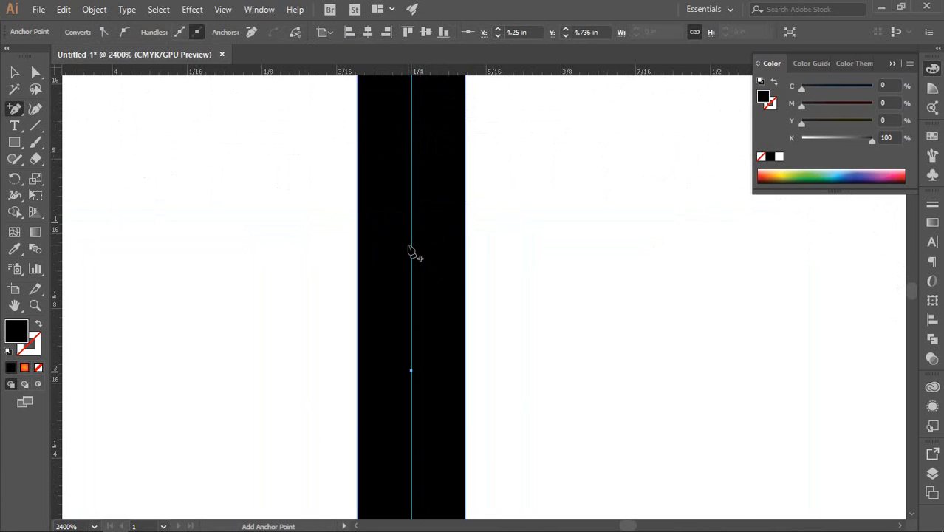
scroll(411, 244, "down", 8)
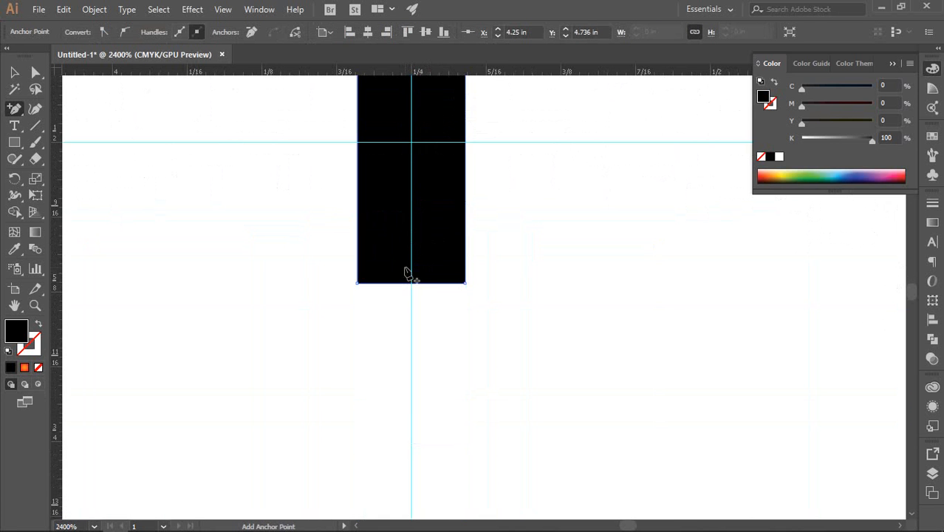
scroll(409, 274, "up", 2)
scroll(416, 270, "up", 3)
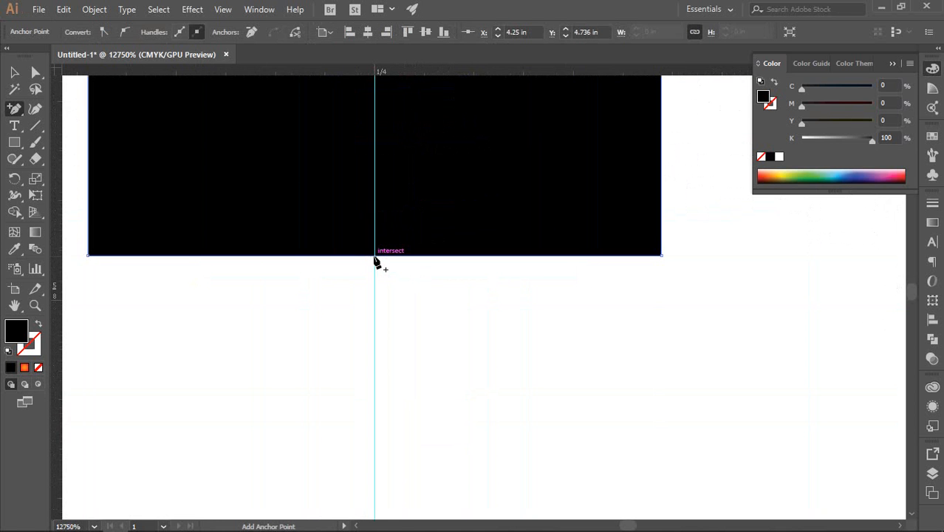
scroll(376, 259, "down", 11)
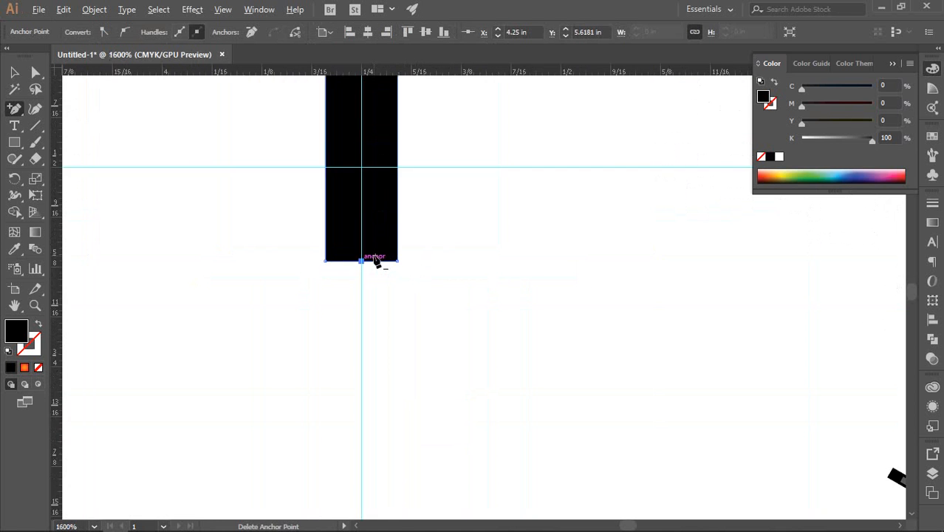
left_click(14, 72)
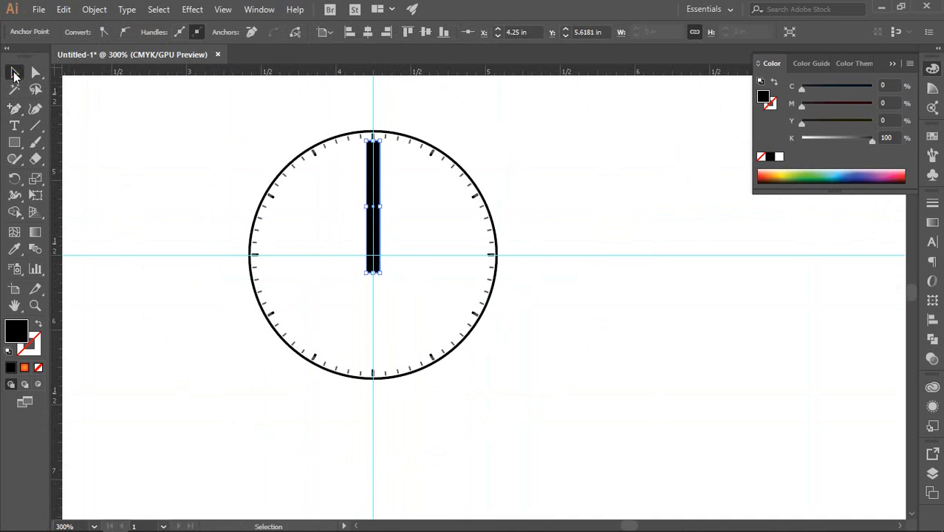
left_click(145, 120)
scroll(390, 147, "up", 2)
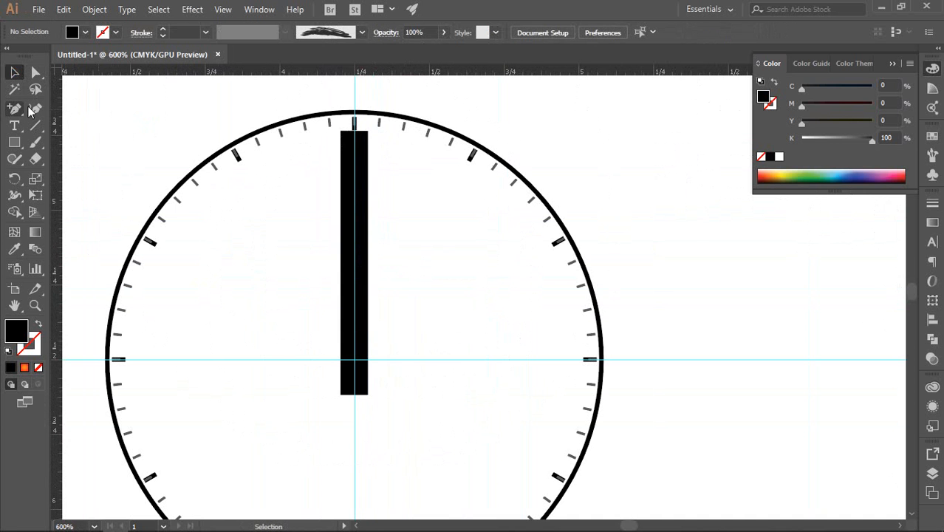
Step: Move only the rectangle's two top corner points straight down about halfway to the horizontal guide, leaving the middle point as the hand's tip
left_click(36, 73)
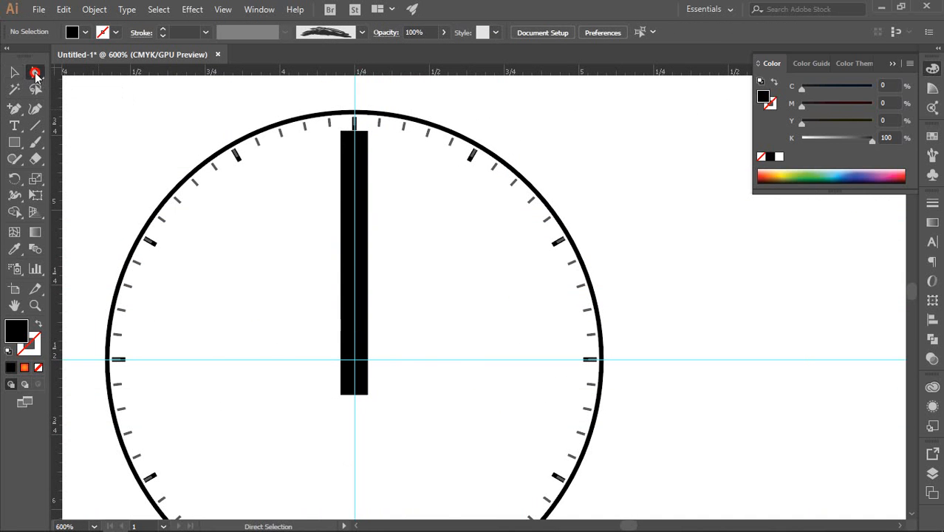
scroll(326, 164, "up", 5)
left_click_drag(447, 156, 502, 272)
left_click(379, 166)
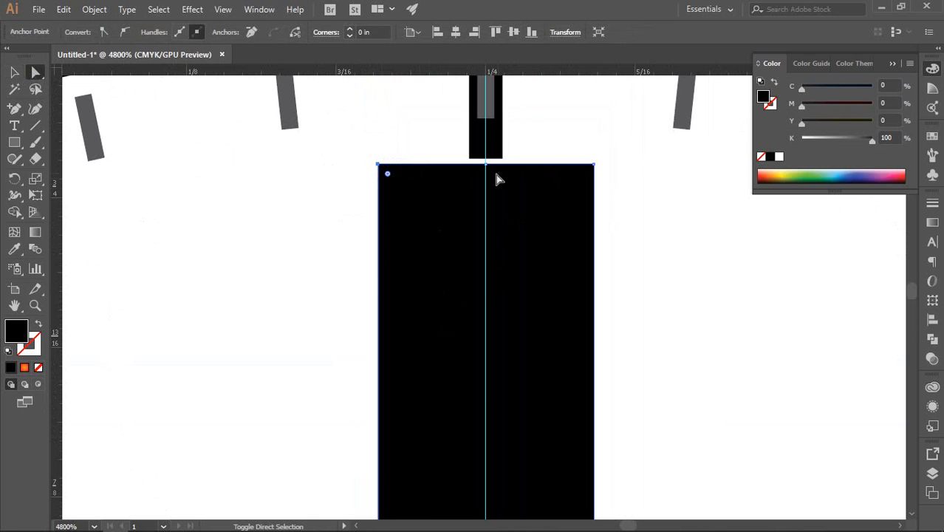
left_click(594, 165, "shift")
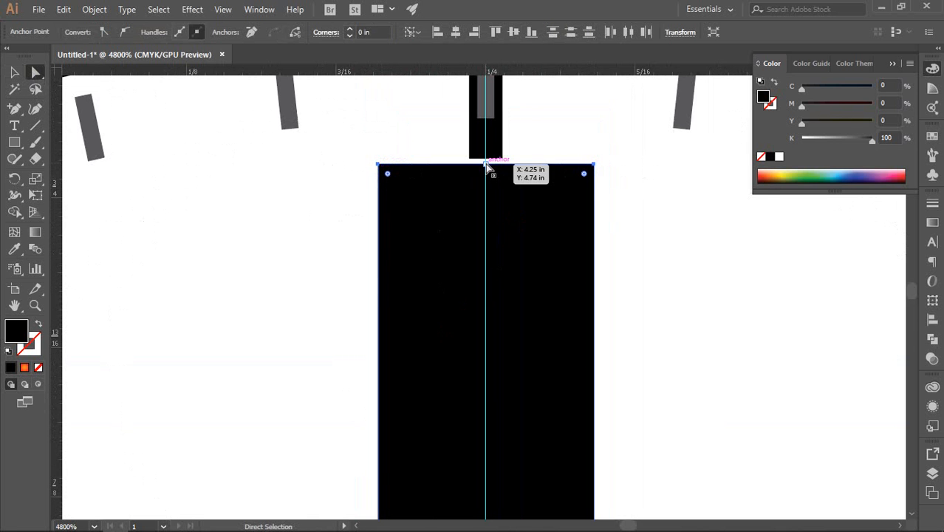
scroll(489, 169, "down", 9)
scroll(495, 170, "up", 4)
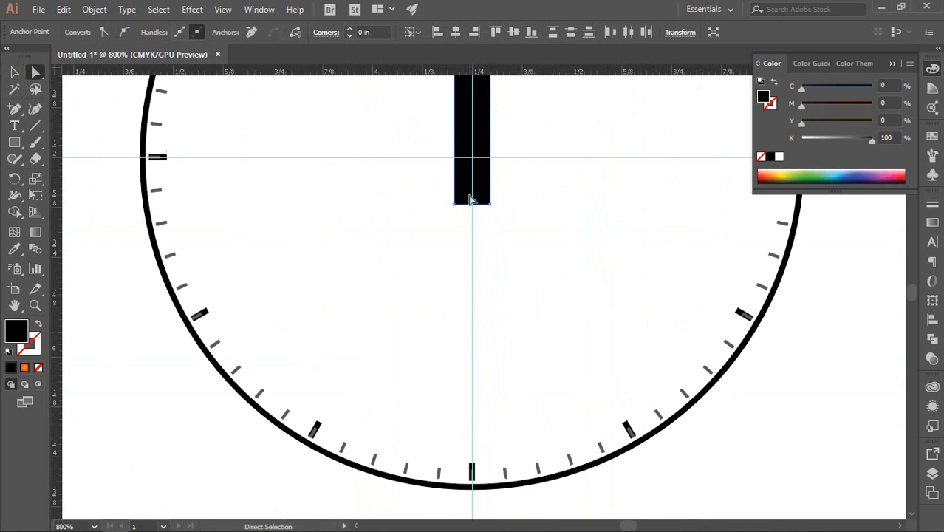
scroll(518, 258, "up", 5)
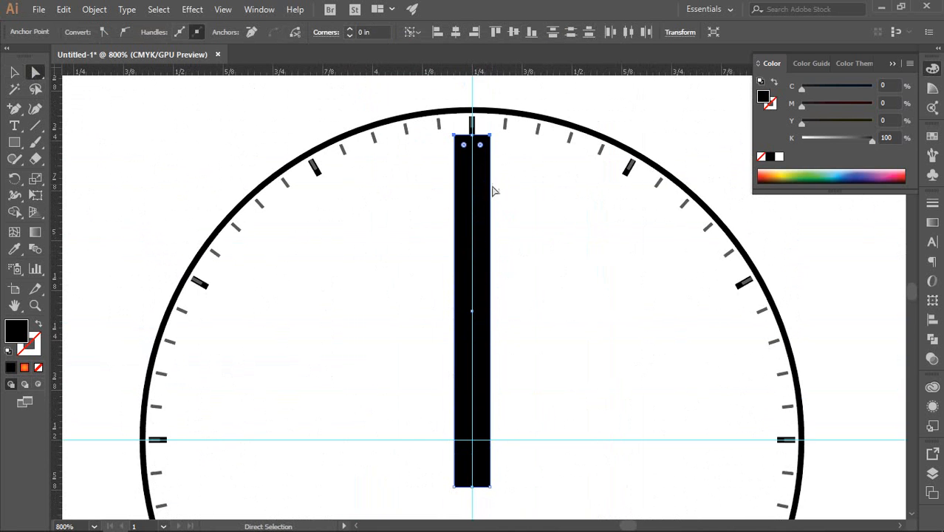
scroll(476, 131, "up", 2)
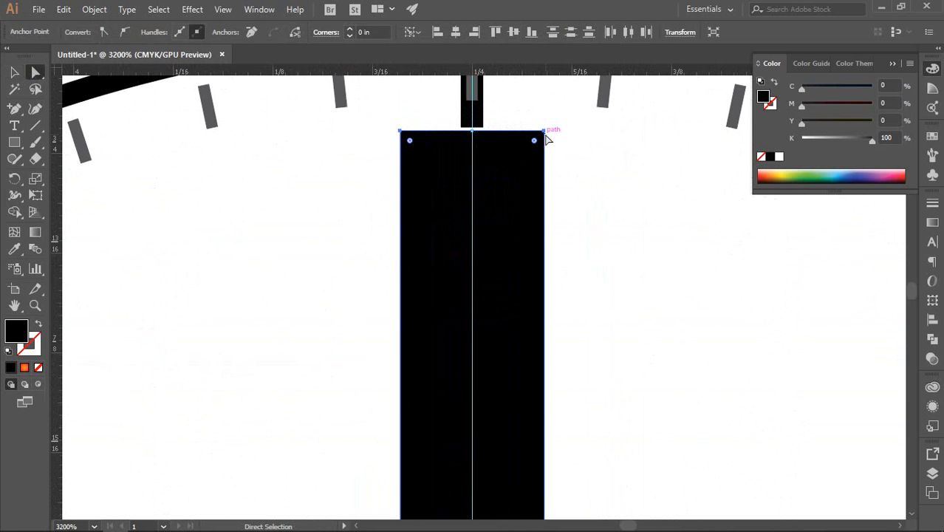
scroll(550, 139, "down", 3)
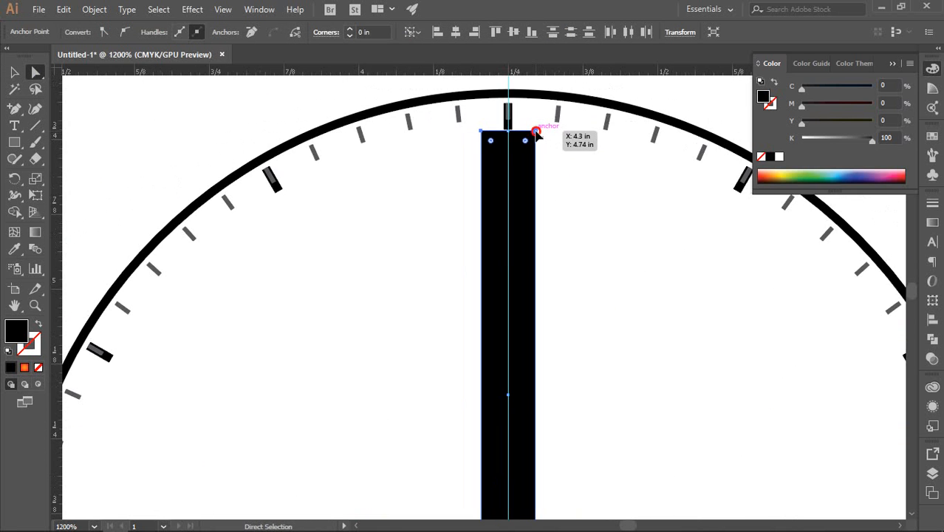
left_click_drag(537, 131, 538, 363)
scroll(561, 354, "down", 6)
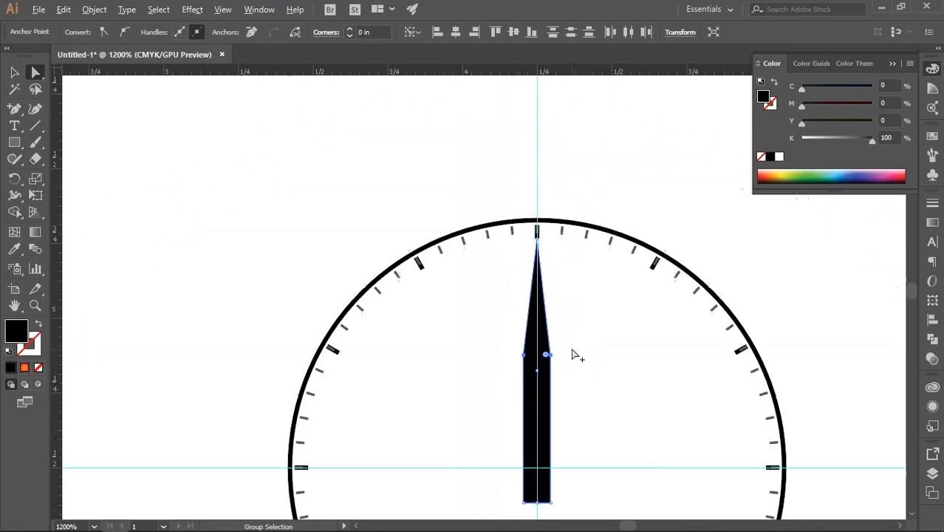
scroll(574, 268, "up", 2)
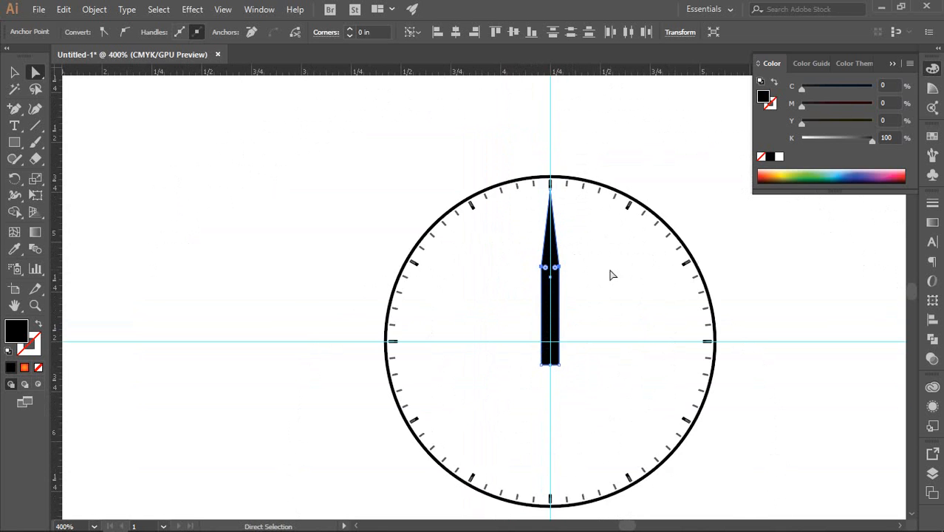
scroll(610, 275, "up", 1)
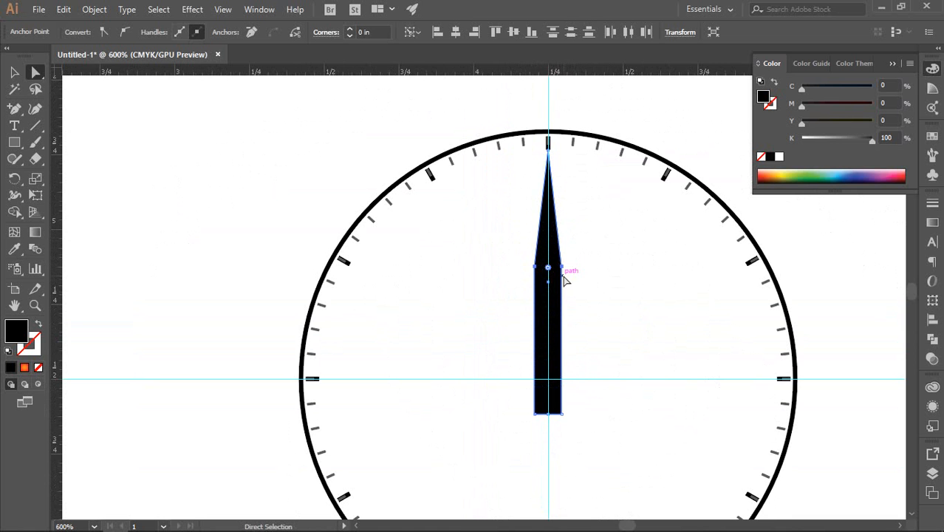
scroll(555, 275, "down", 2)
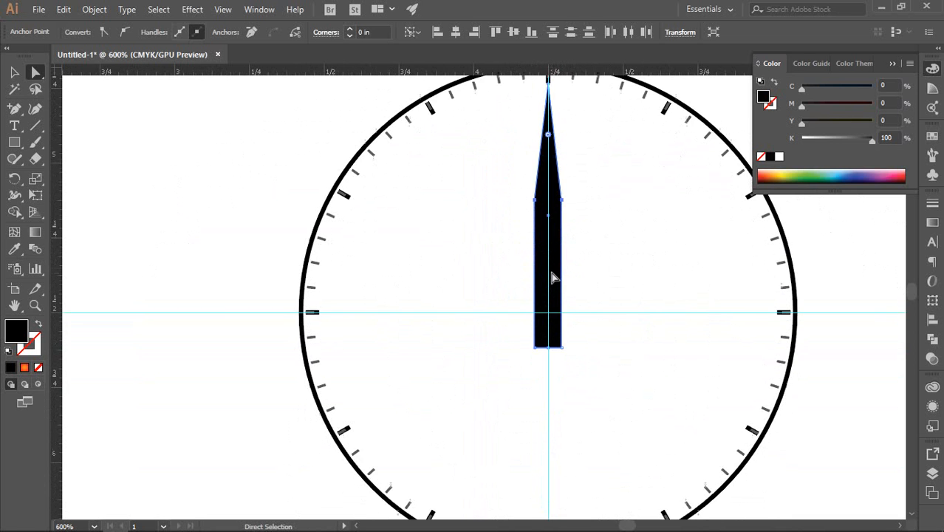
scroll(599, 277, "down", 1)
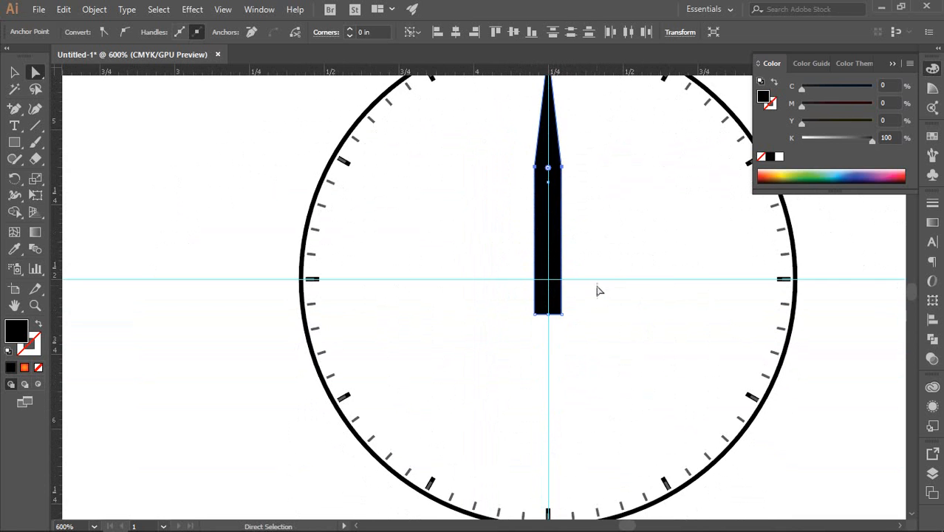
left_click(561, 314)
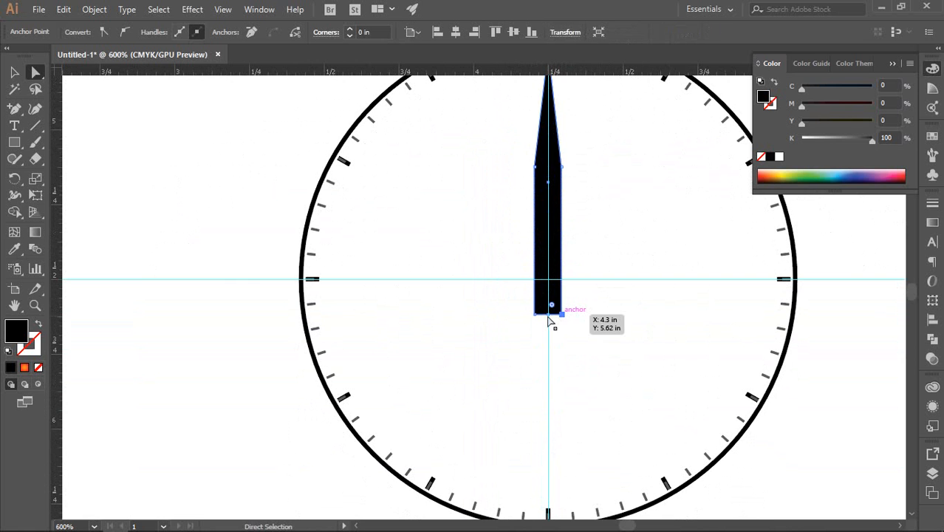
left_click(536, 314, "shift")
scroll(545, 322, "up", 3)
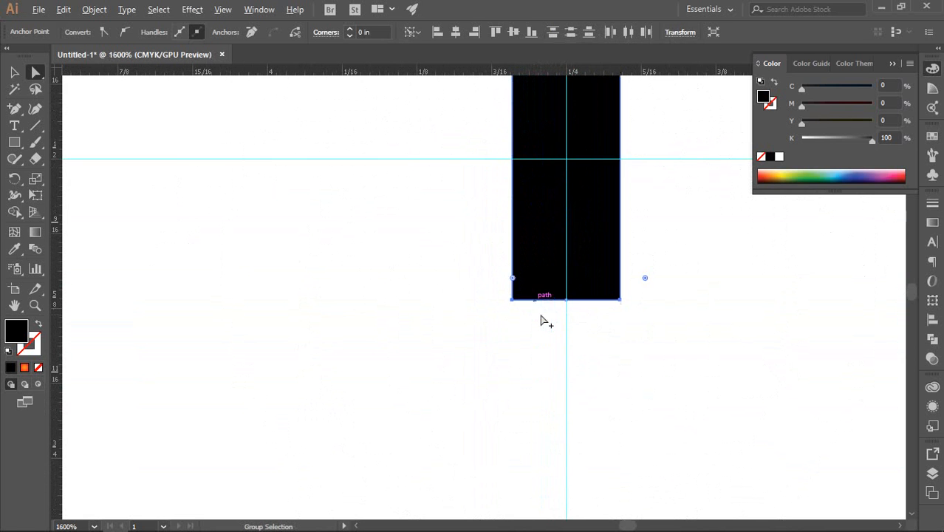
left_click(662, 310)
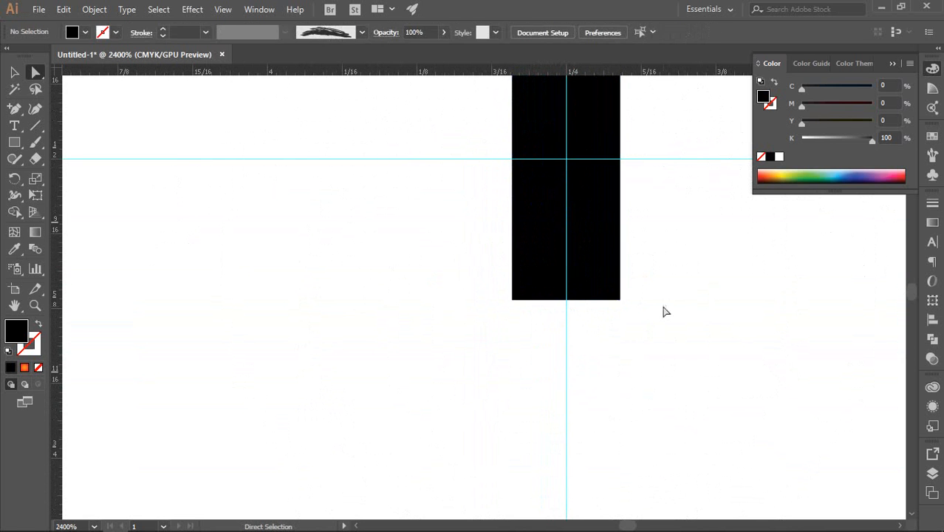
Step: Scale the hand's two bottom corner points inward, narrowing the lower end to about a fifth of its width around the vertical guide, and deselect
left_click(513, 300)
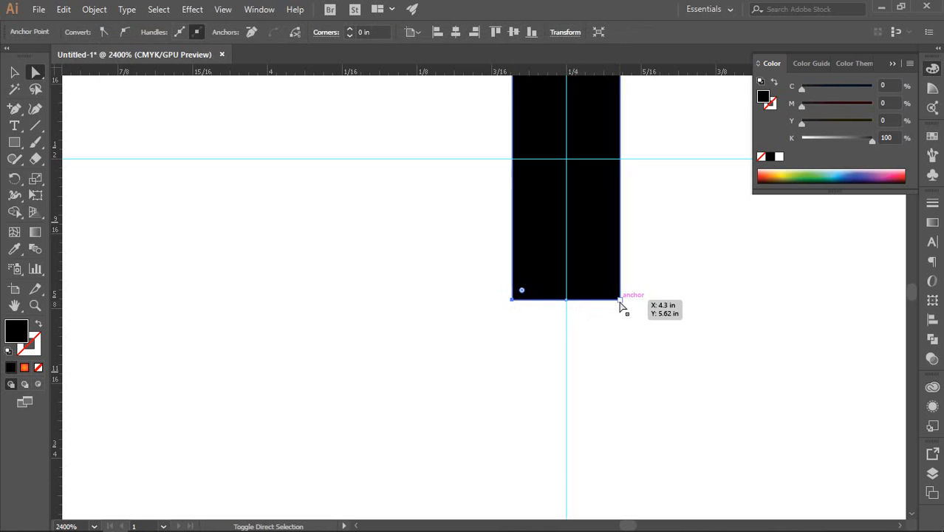
left_click(620, 302, "shift")
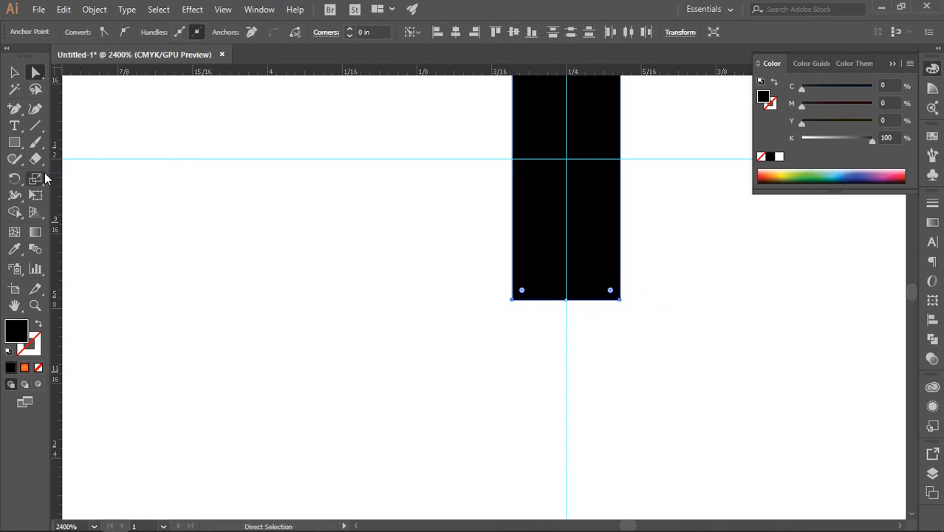
left_click(43, 178)
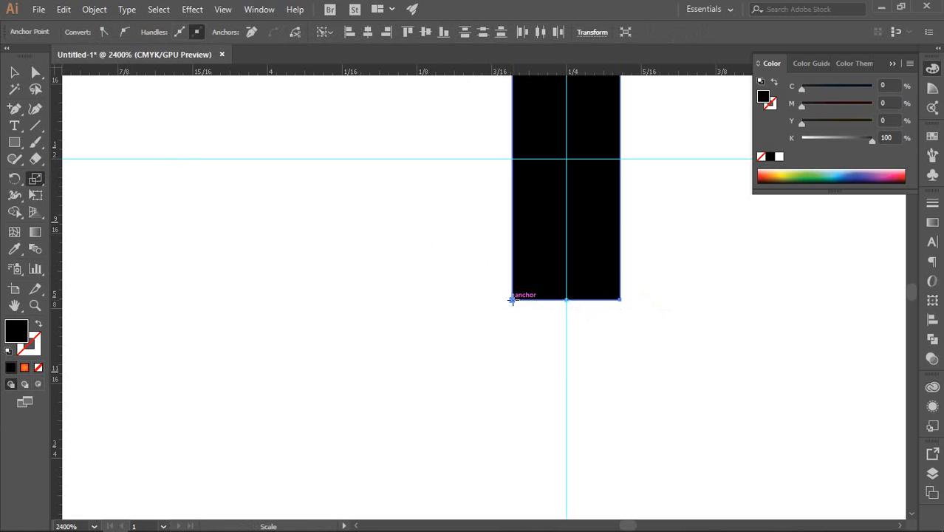
left_click_drag(512, 299, 556, 296)
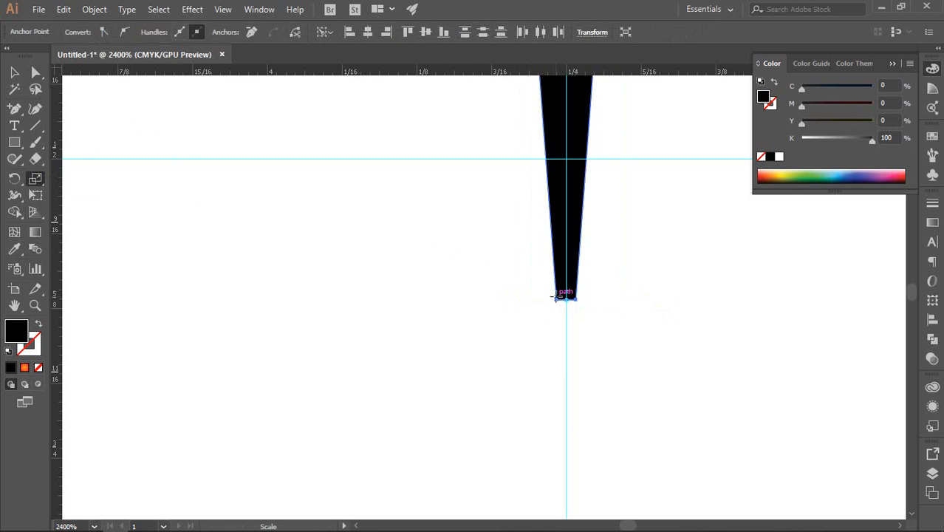
scroll(556, 297, "down", 6)
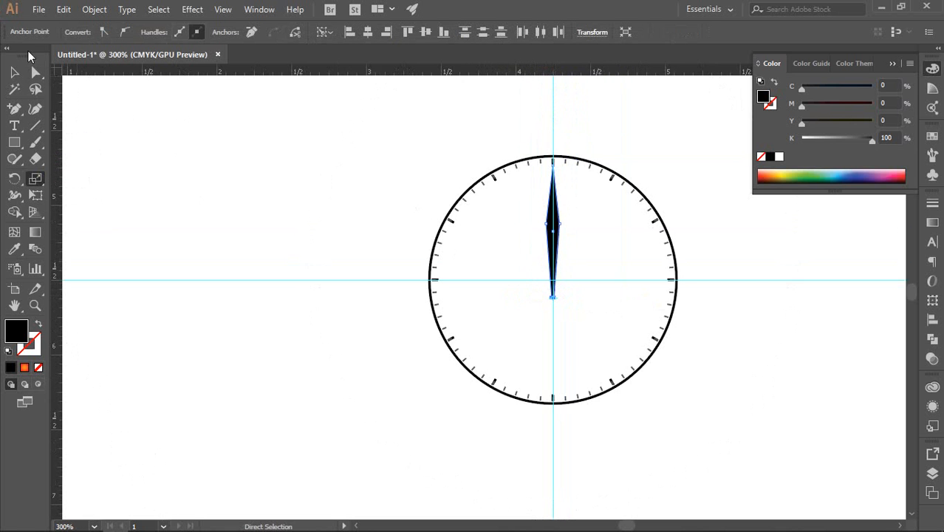
left_click(14, 71)
left_click(297, 161)
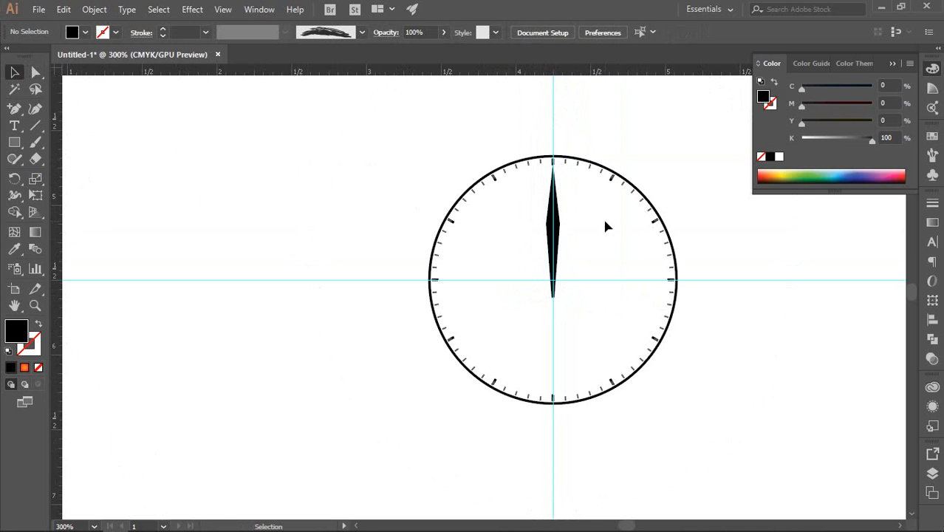
scroll(605, 222, "up", 3)
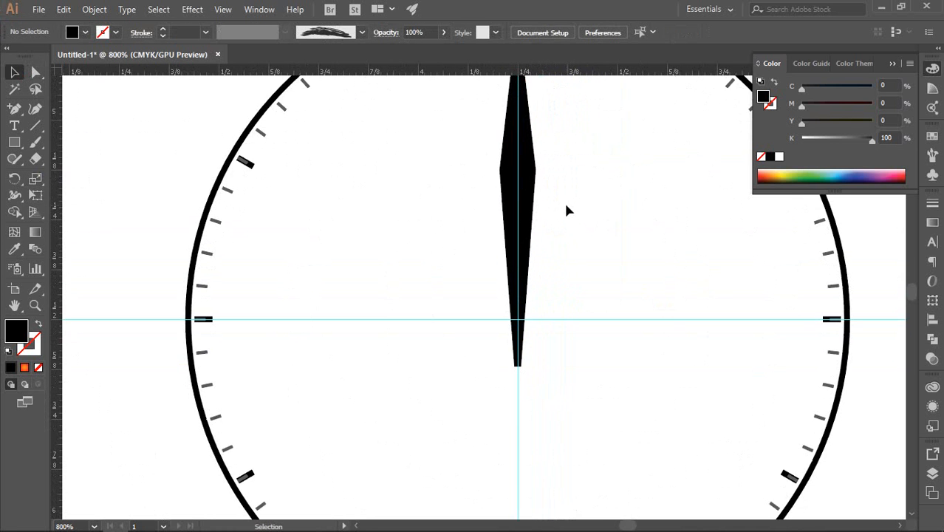
scroll(566, 211, "up", 5)
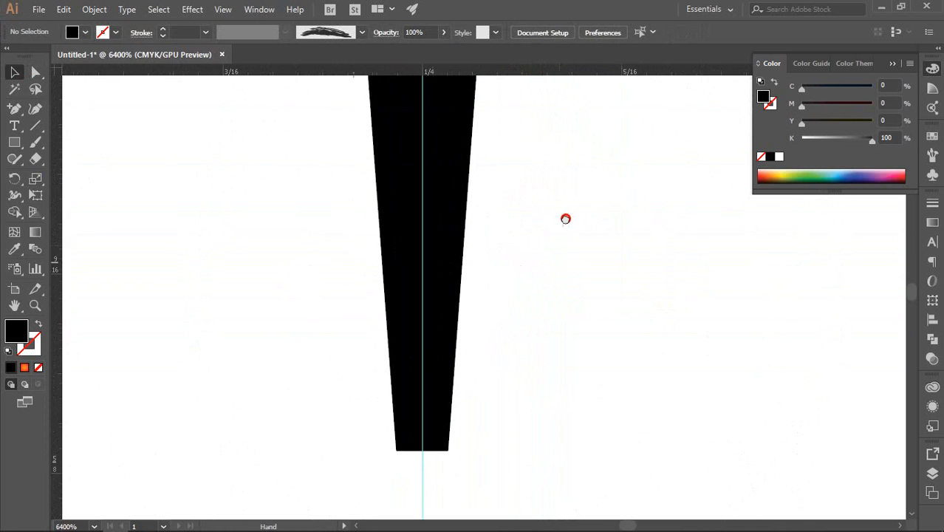
left_click_drag(566, 219, 585, 138)
left_click(35, 72)
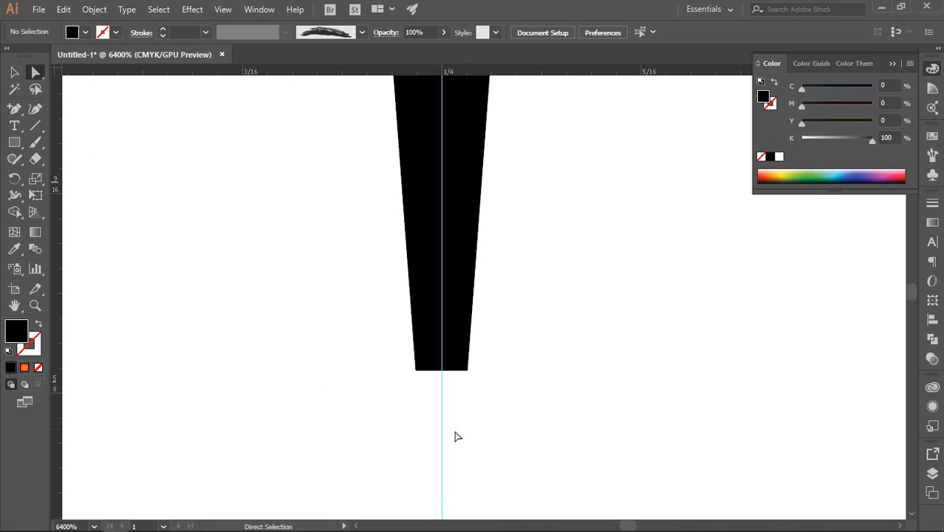
left_click(417, 370)
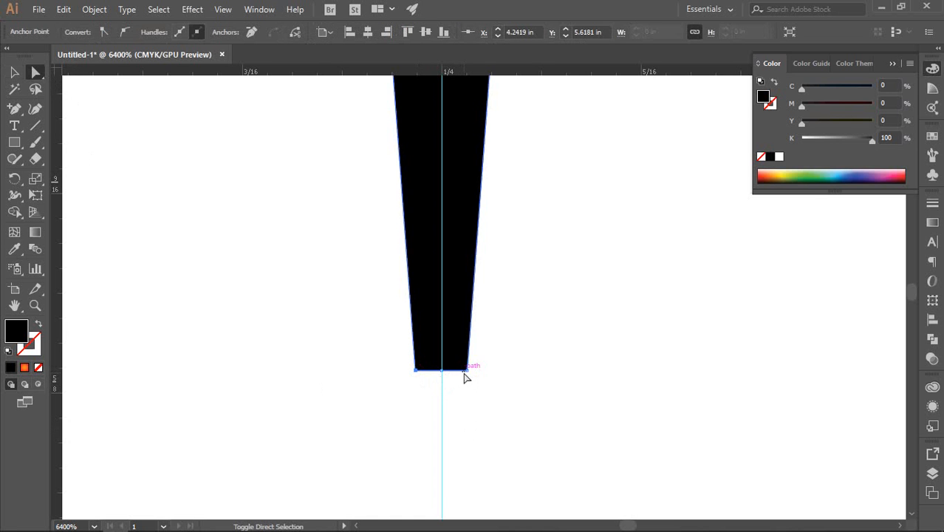
left_click(466, 373, "shift")
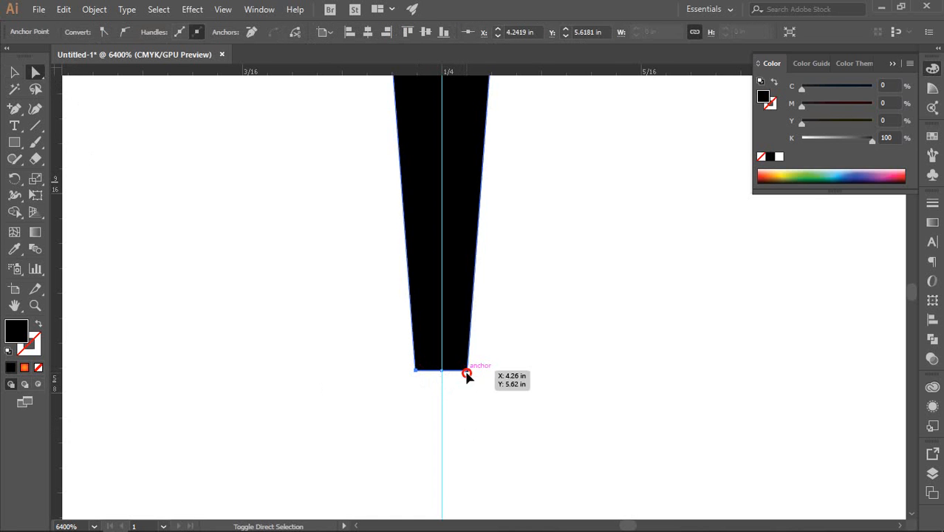
left_click(556, 354)
scroll(552, 348, "down", 8)
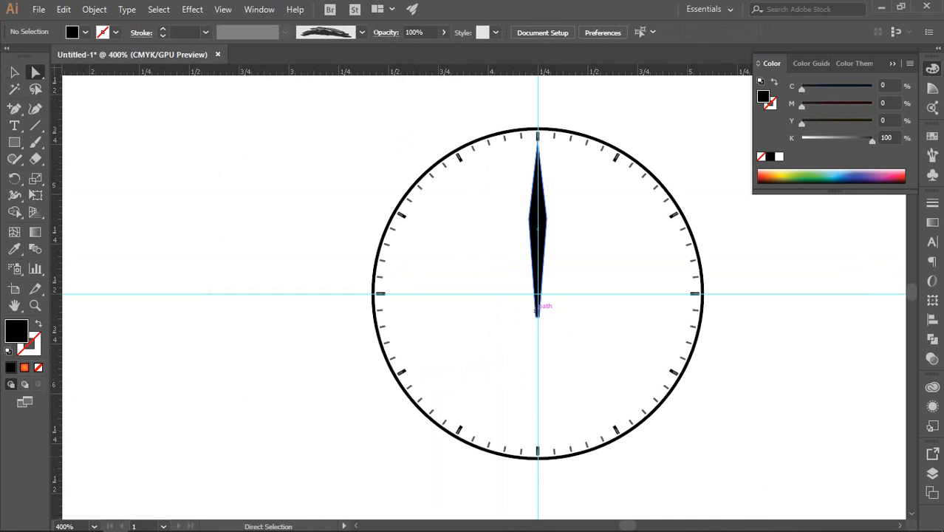
Step: Undo the last narrowing of the hand's lower end, back to the full-width bottom edge
left_click(14, 72)
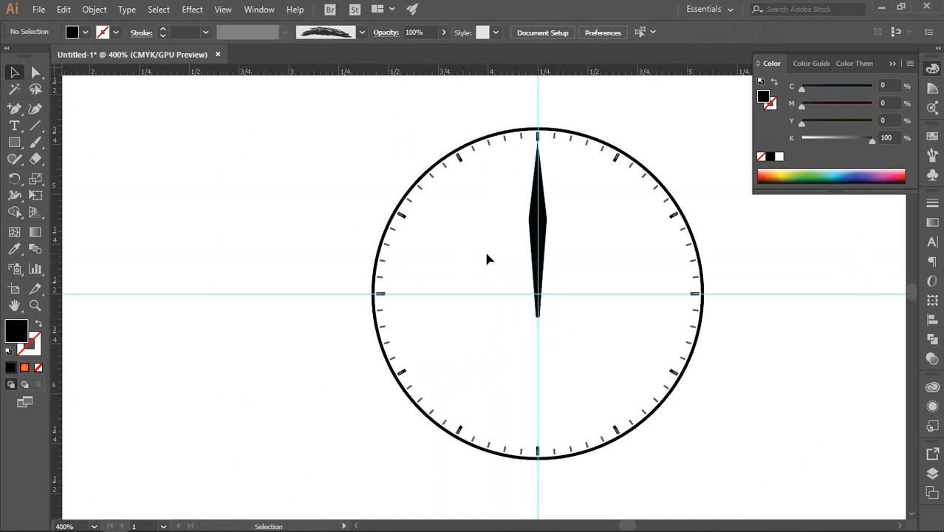
key("a")
key("ctrl+z")
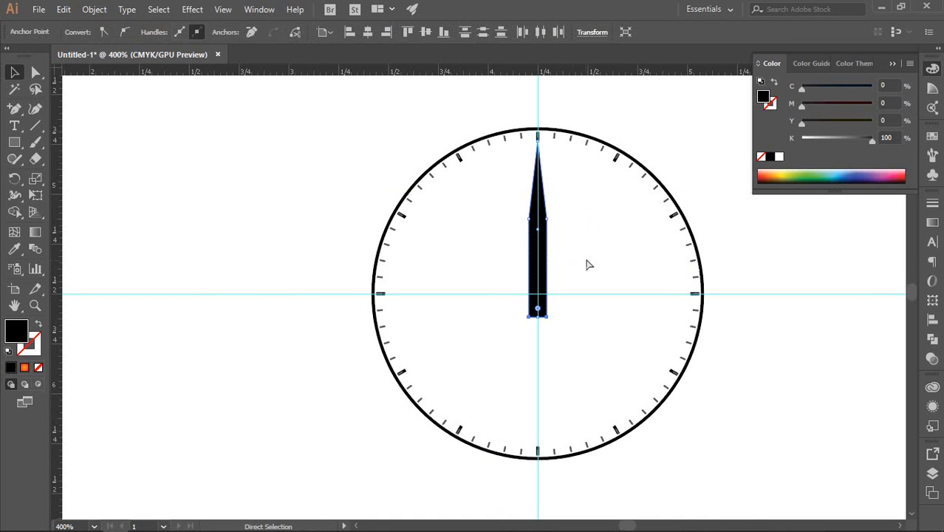
key("ctrl+z")
Step: Scale the hand's two bottom corner points inward to about a sixth of their spacing around the vertical guide, and deselect the hand
scroll(553, 309, "up", 3)
scroll(552, 309, "up", 1)
scroll(530, 322, "down", 3)
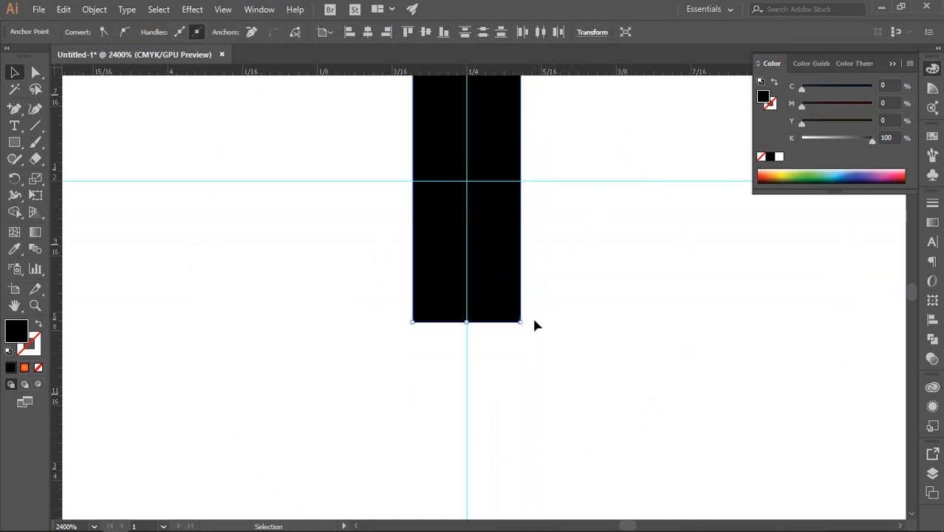
left_click(352, 274)
left_click(35, 72)
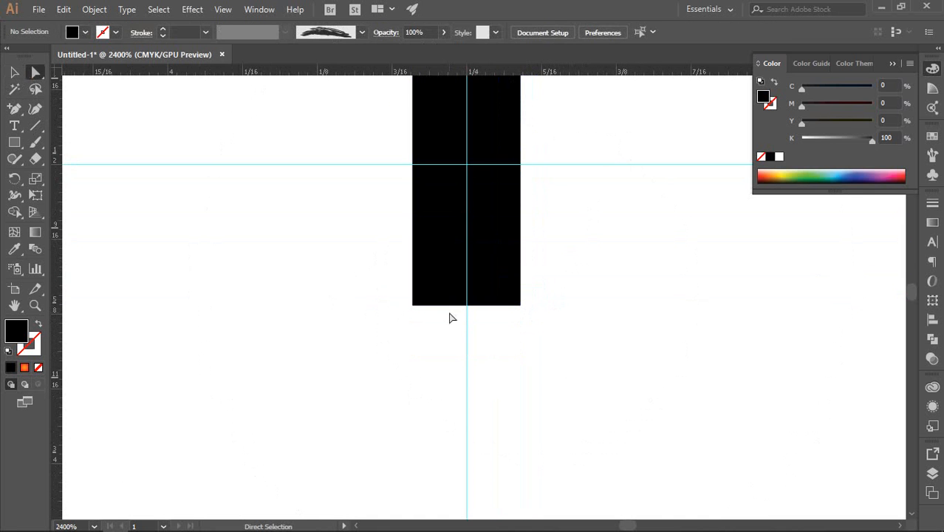
left_click(414, 306)
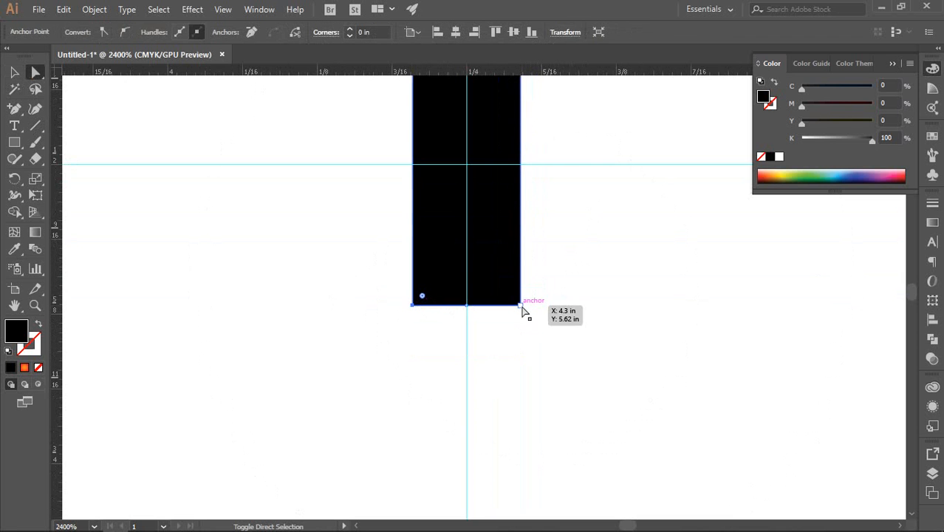
left_click(521, 304, "shift")
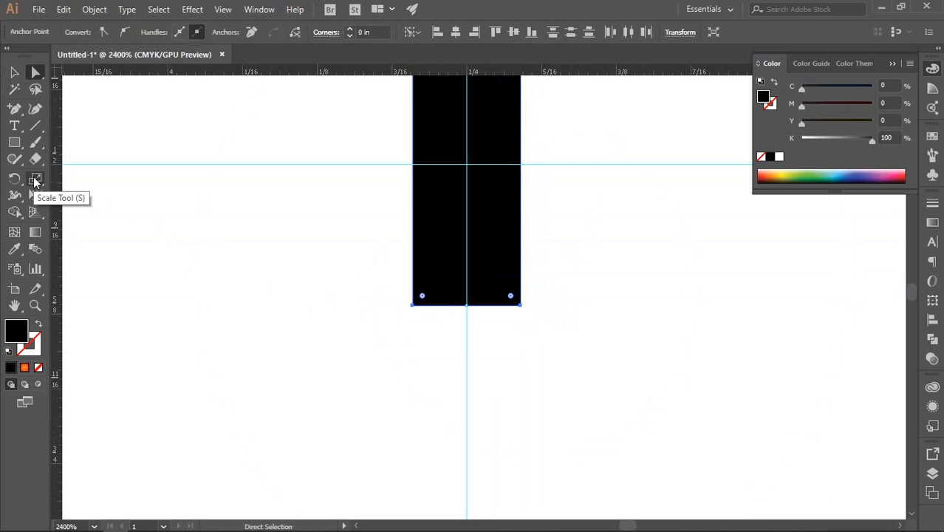
left_click(35, 181)
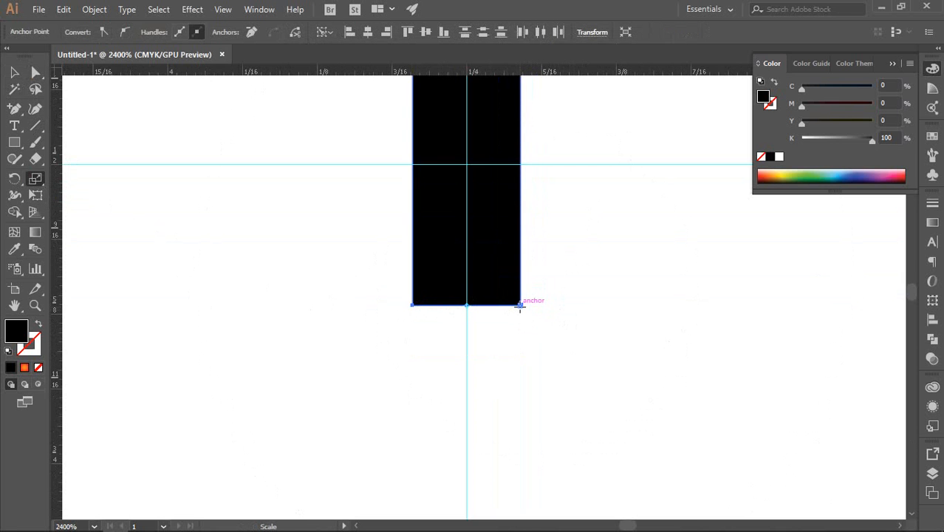
left_click_drag(519, 308, 476, 303)
scroll(540, 299, "up", 3)
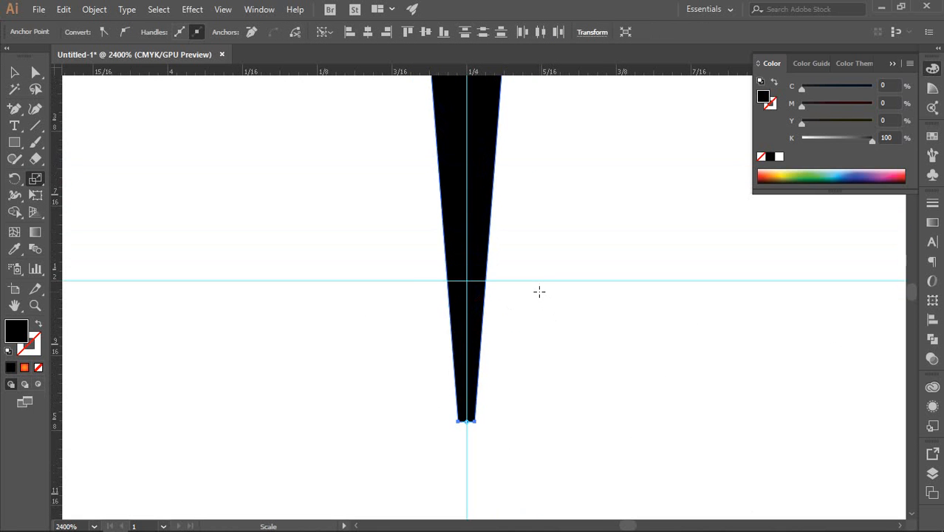
key("v")
scroll(534, 284, "down", 9)
left_click(554, 274)
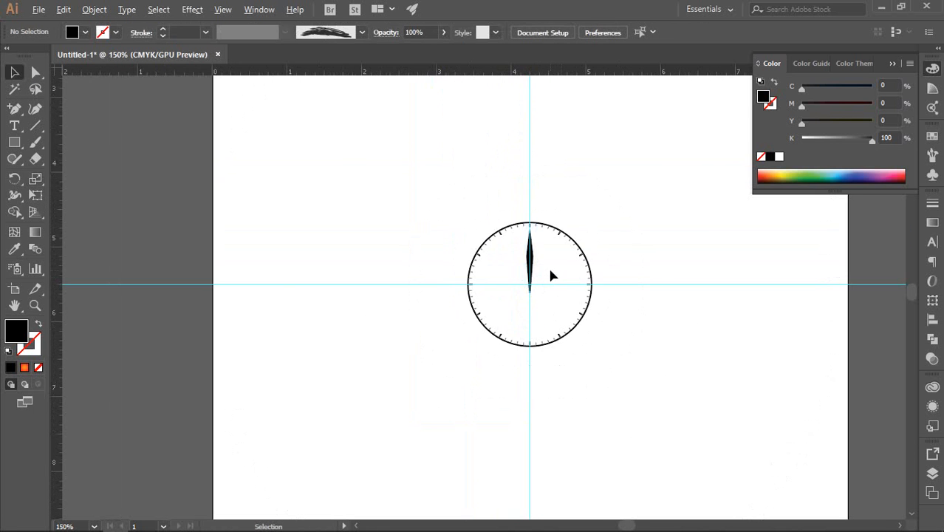
Step: Draw a straight line with the Pen tool along the vertical guide, from above the clock to below the hand, with a black stroke and no fill
scroll(552, 274, "up", 4)
scroll(509, 225, "up", 3)
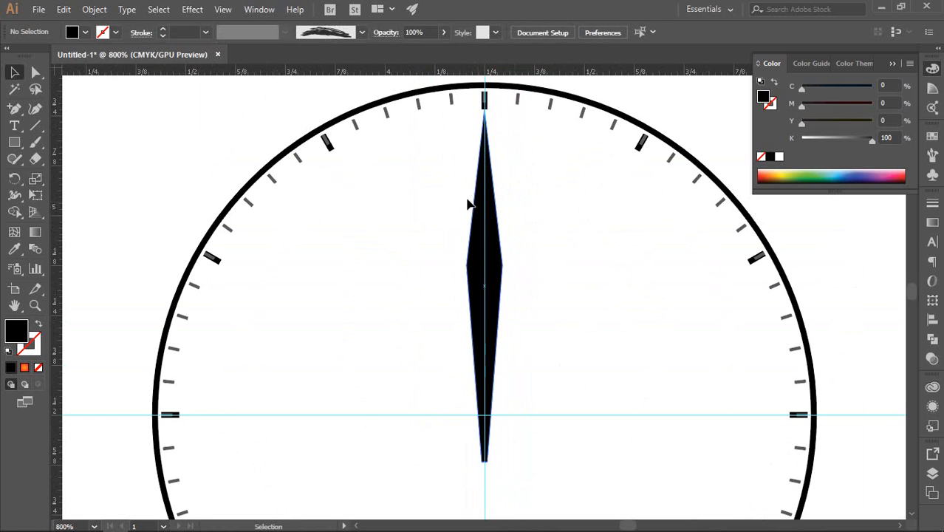
left_click(21, 112)
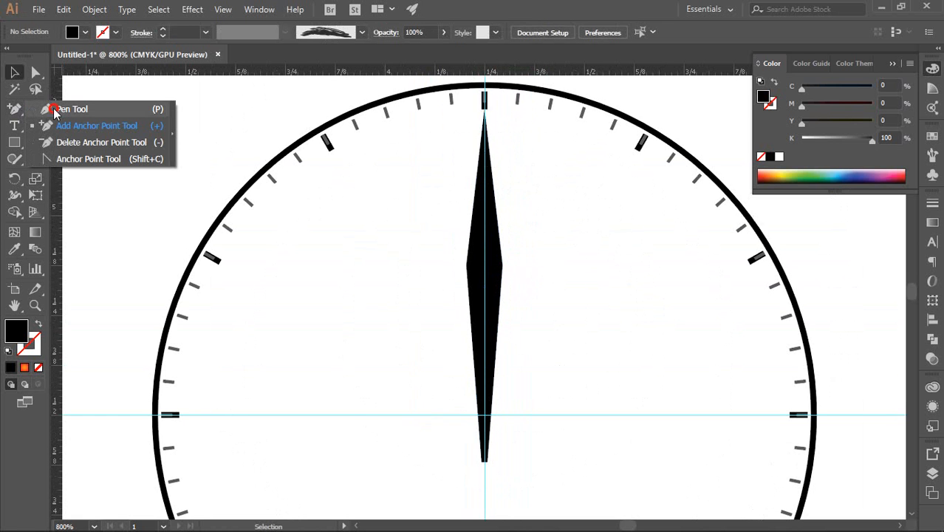
left_click(59, 110)
scroll(527, 196, "down", 3)
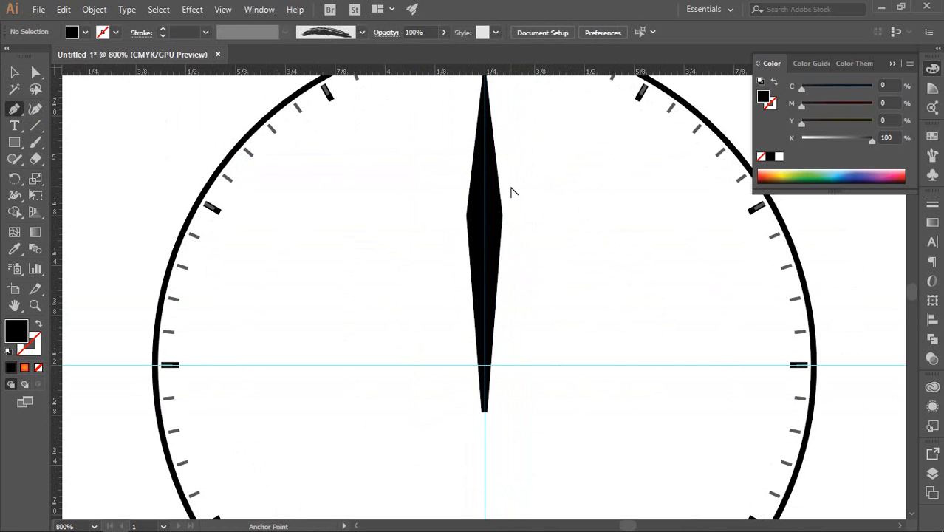
scroll(510, 185, "down", 4)
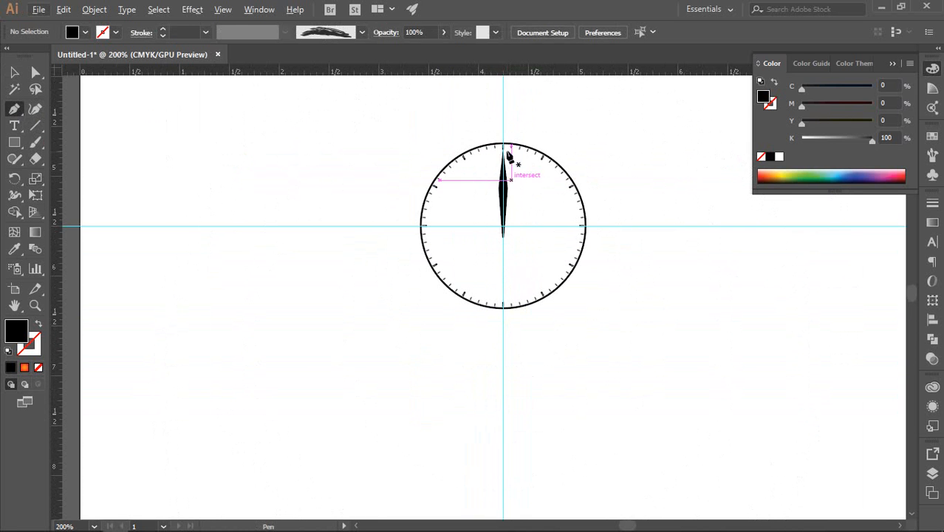
left_click(503, 125)
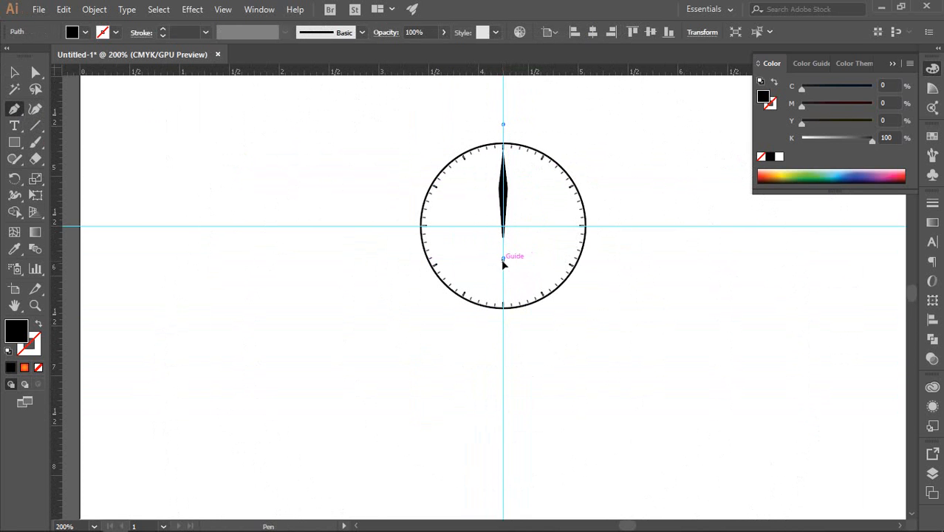
left_click(503, 258)
left_click(14, 71)
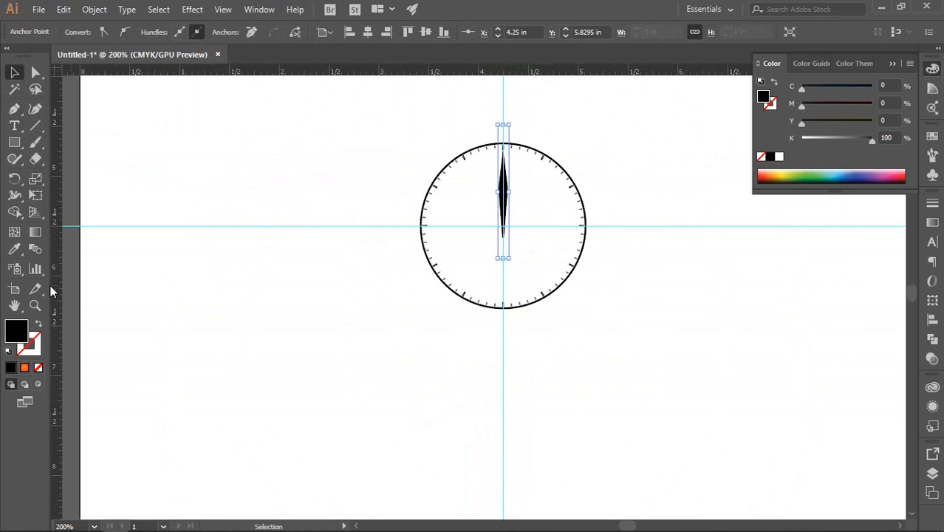
left_click(39, 325)
left_click(362, 270)
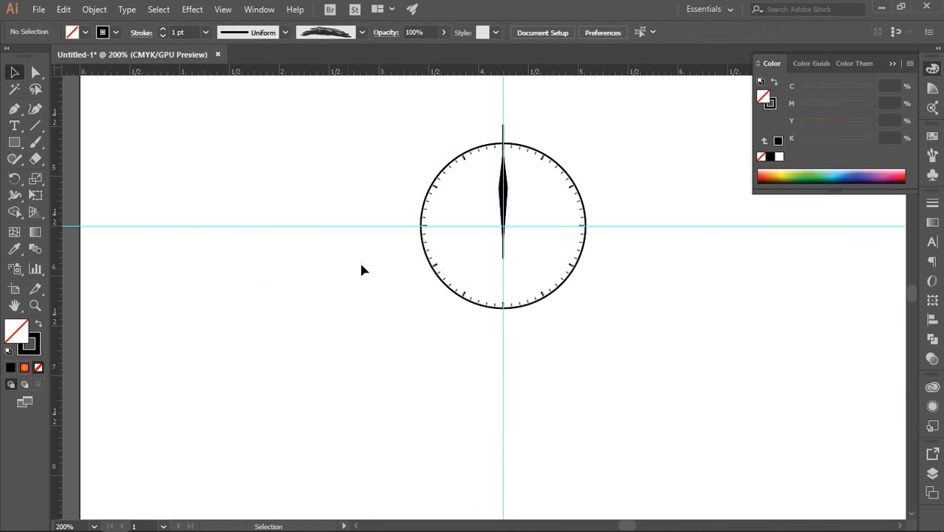
Step: Select the vertical line together with the hand and split the hand lengthwise along the line using Pathfinder Divide
left_click(503, 130)
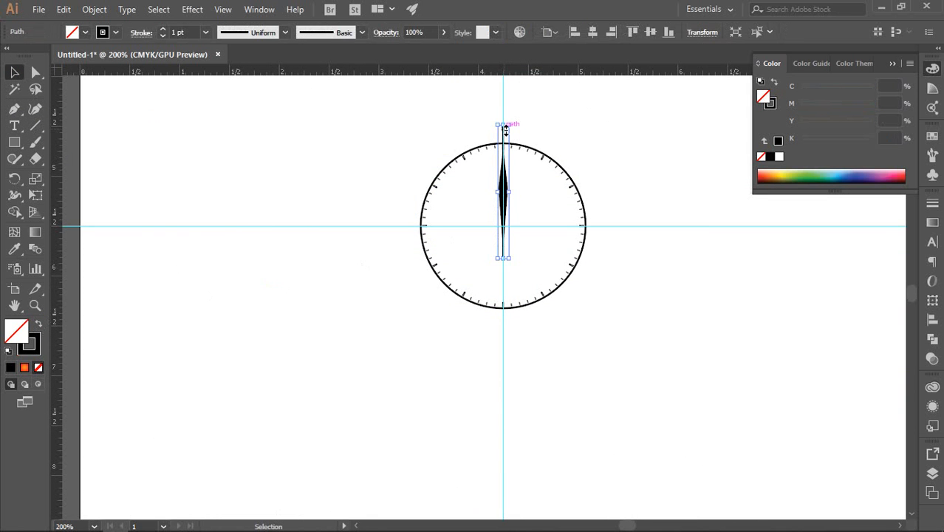
scroll(504, 130, "up", 4)
scroll(537, 178, "down", 2)
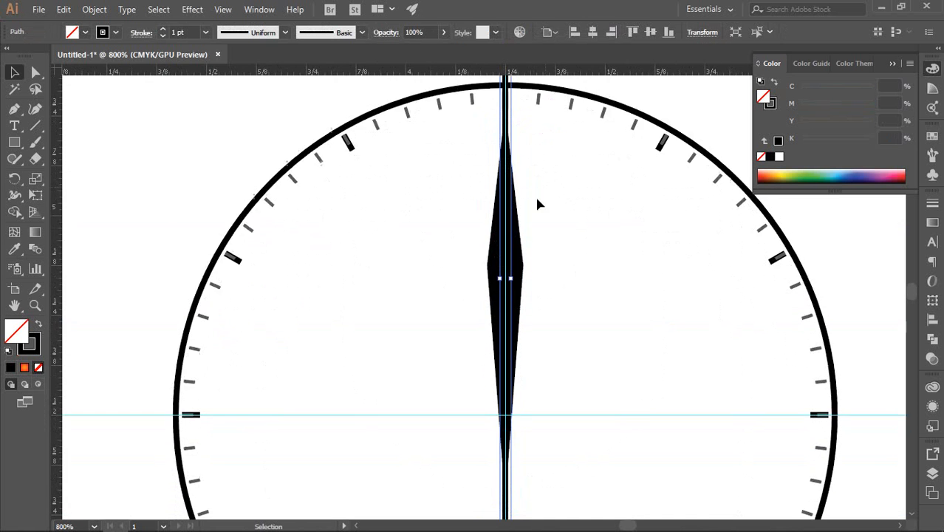
scroll(521, 247, "up", 1)
left_click(510, 284, "shift")
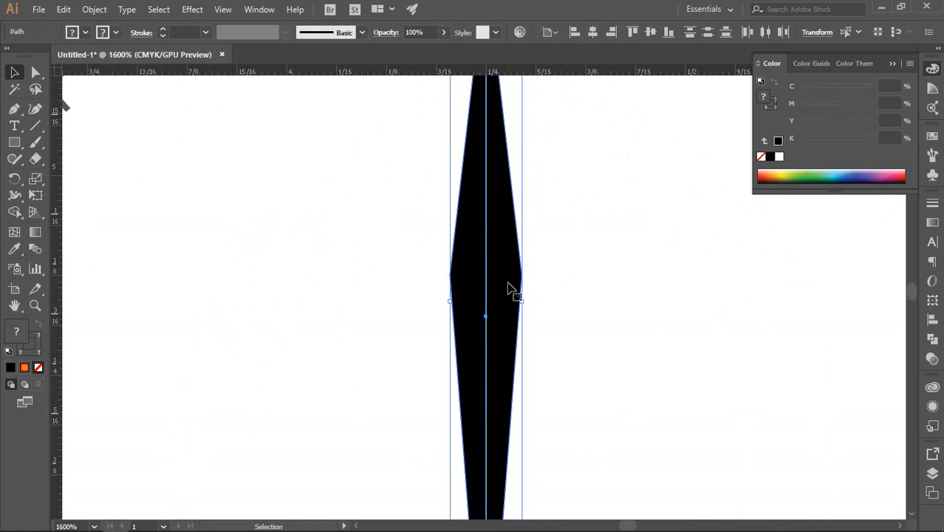
scroll(507, 280, "down", 3)
scroll(554, 244, "down", 1)
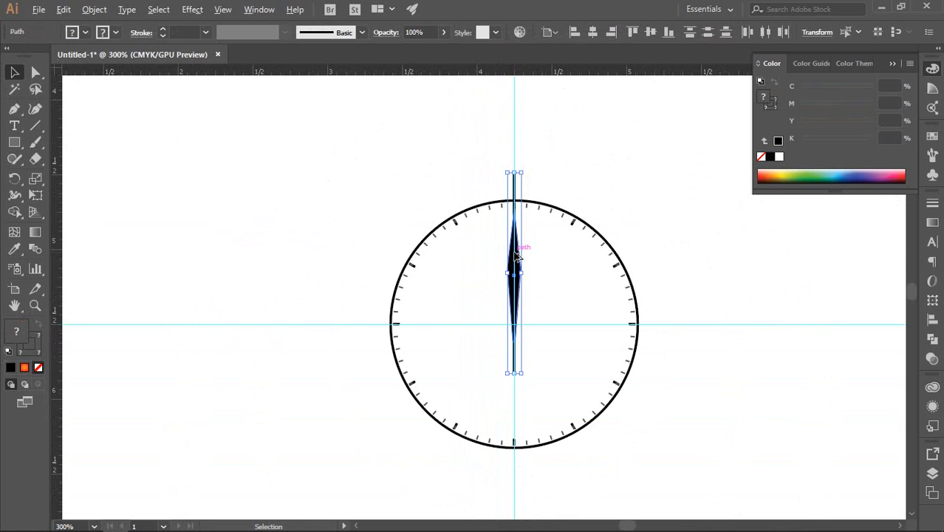
scroll(565, 250, "up", 1)
left_click_drag(582, 258, 497, 230)
key("space")
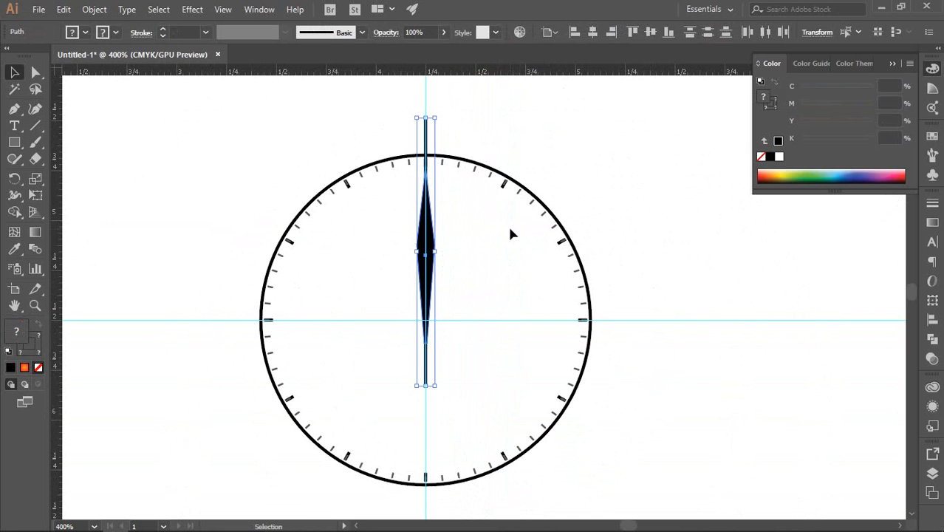
left_click(932, 338)
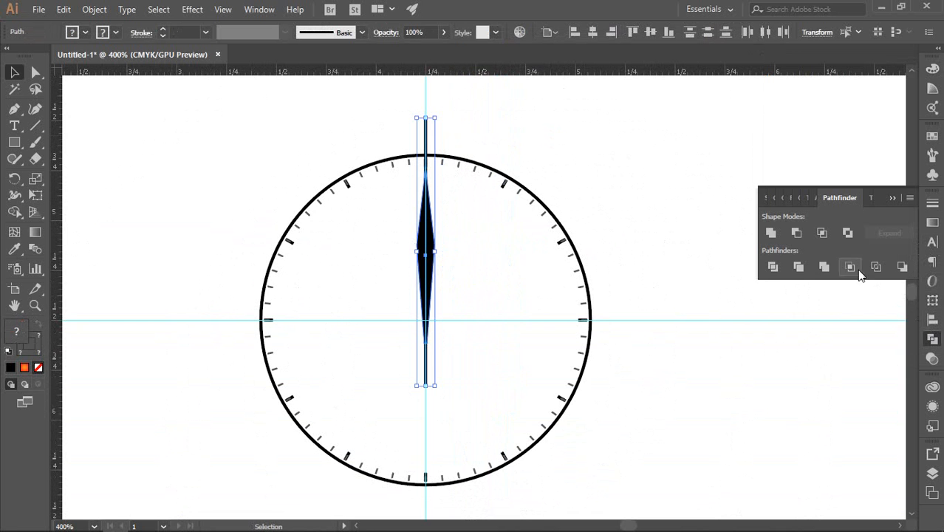
left_click(773, 268)
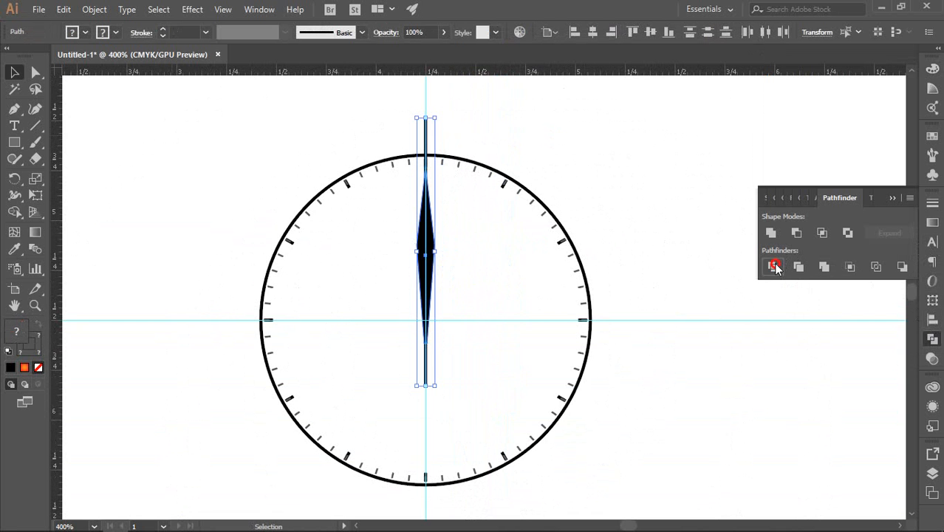
Step: Ungroup the divided hand into separate left and right halves and deselect them
scroll(439, 141, "up", 5)
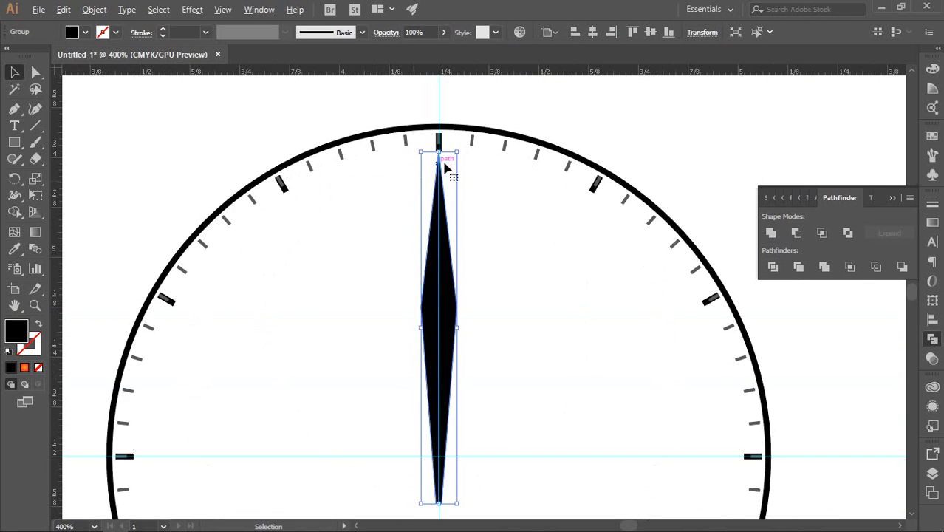
scroll(439, 142, "down", 3)
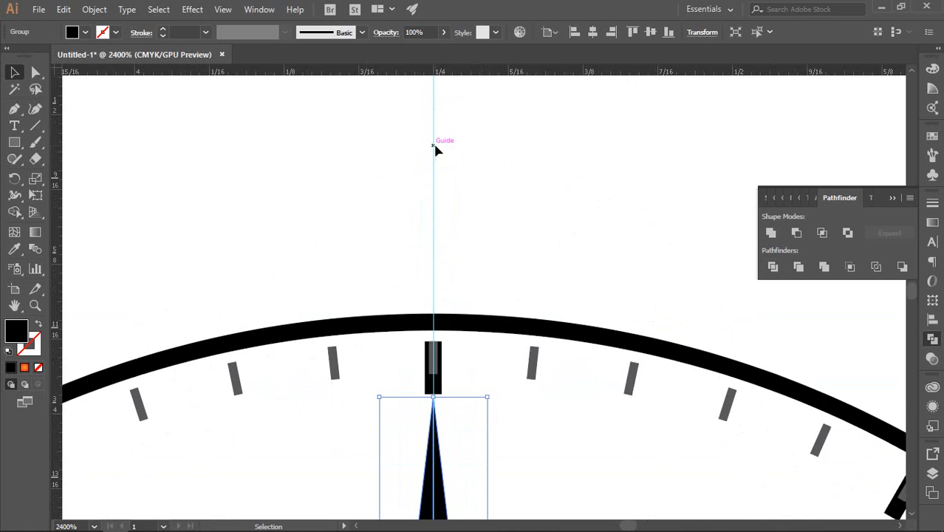
scroll(434, 345, "down", 4)
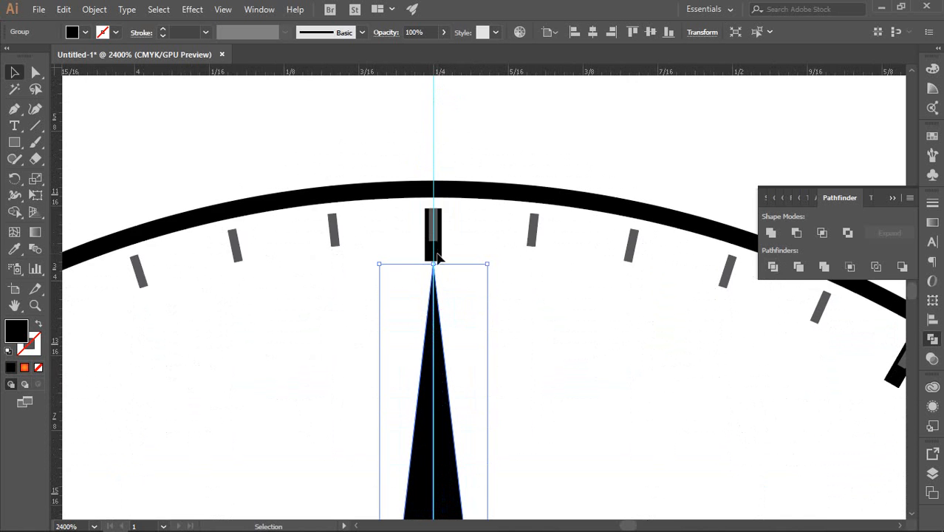
scroll(438, 251, "down", 5)
scroll(439, 249, "down", 2)
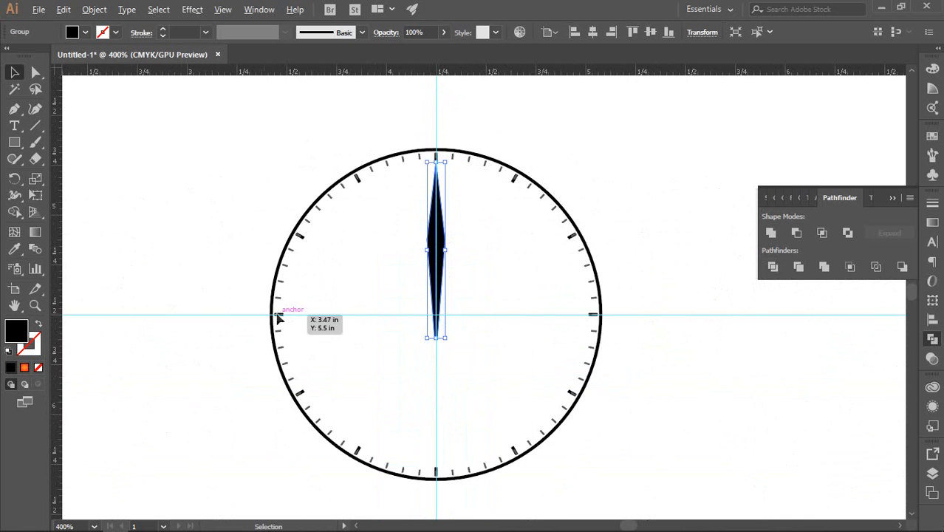
scroll(427, 367, "up", 2)
scroll(467, 297, "down", 2)
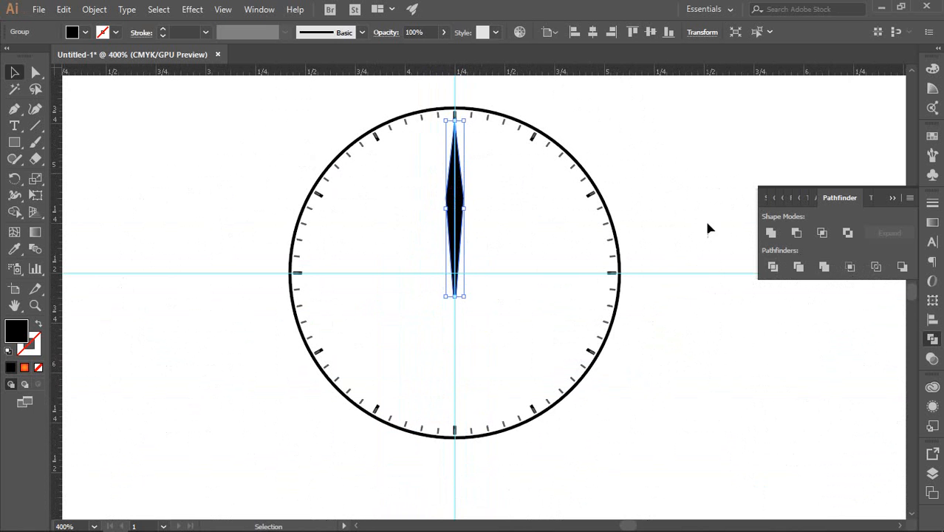
right_click(458, 196)
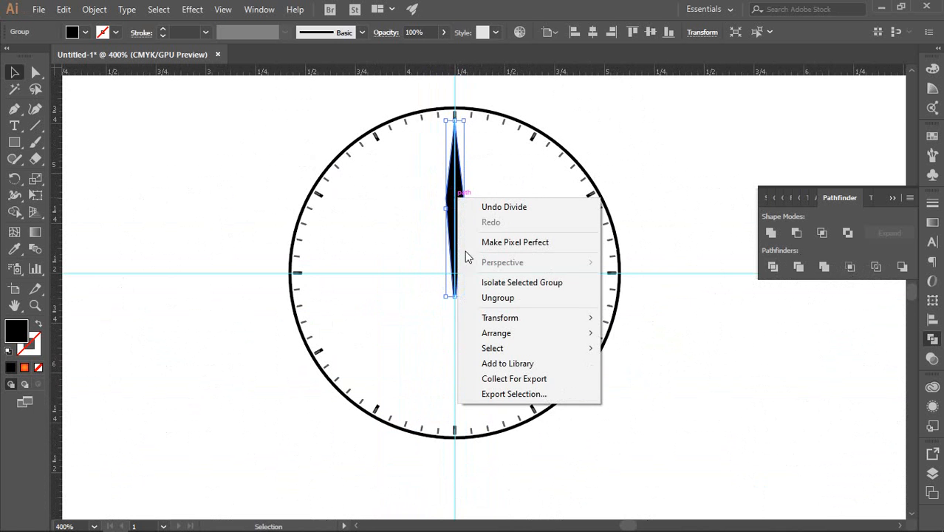
left_click(486, 298)
left_click(517, 231)
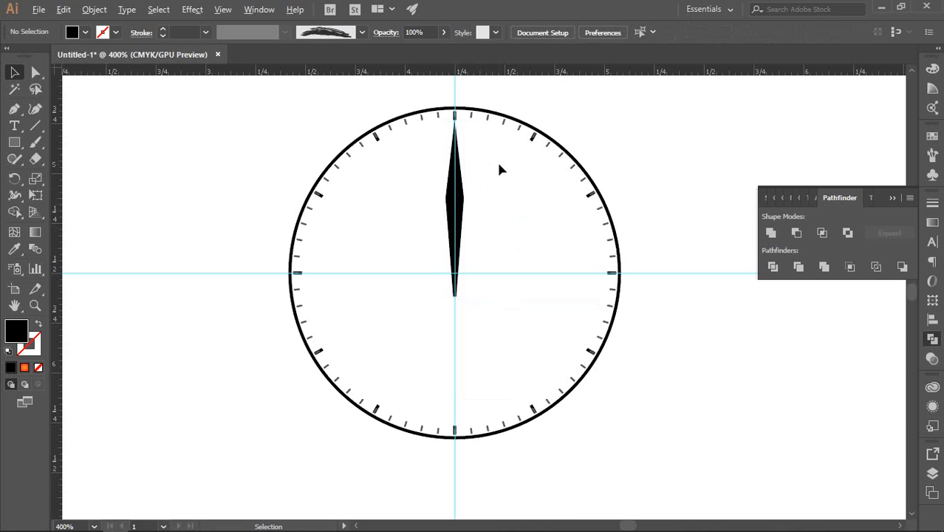
Step: Hide the guides to see the divided hand without the line over its middle
scroll(495, 164, "up", 1)
right_click(474, 176)
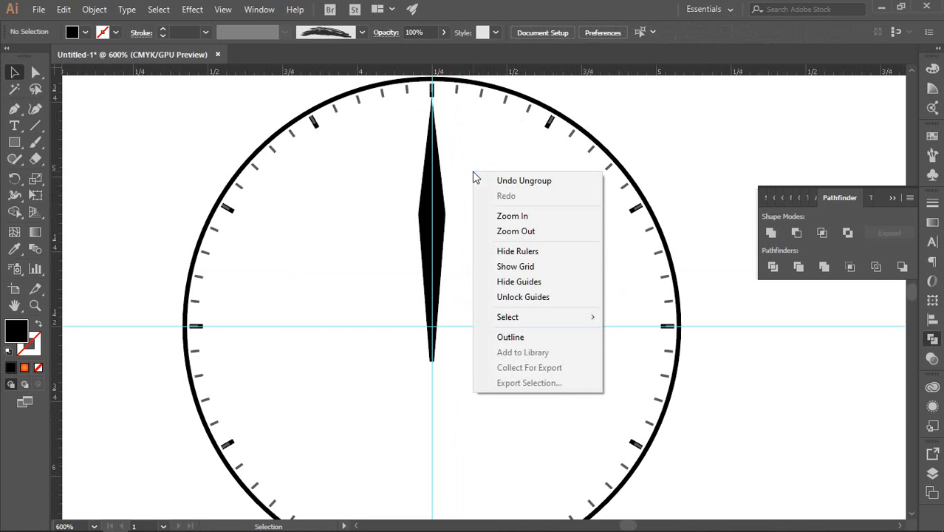
left_click(520, 281)
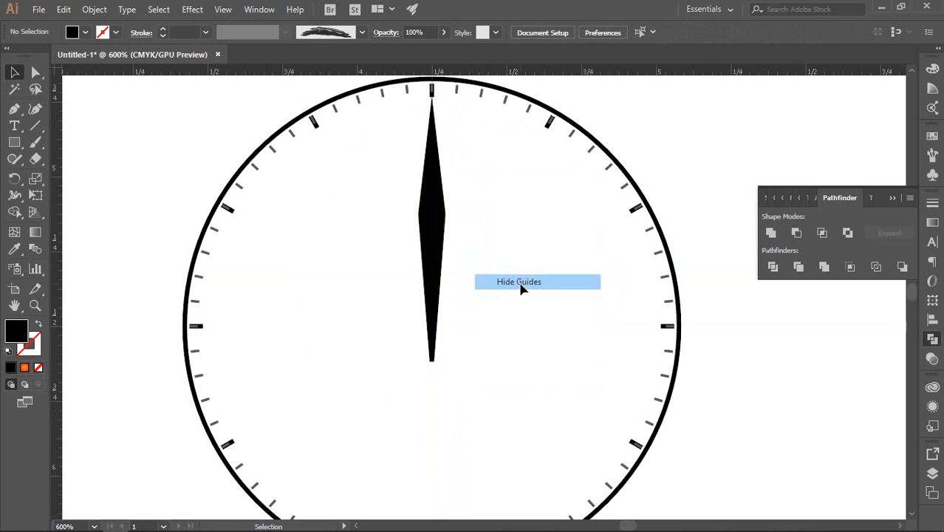
Step: Select the right and left halves of the hand in turn to check that they are separate shapes
left_click(439, 213)
left_click(472, 218)
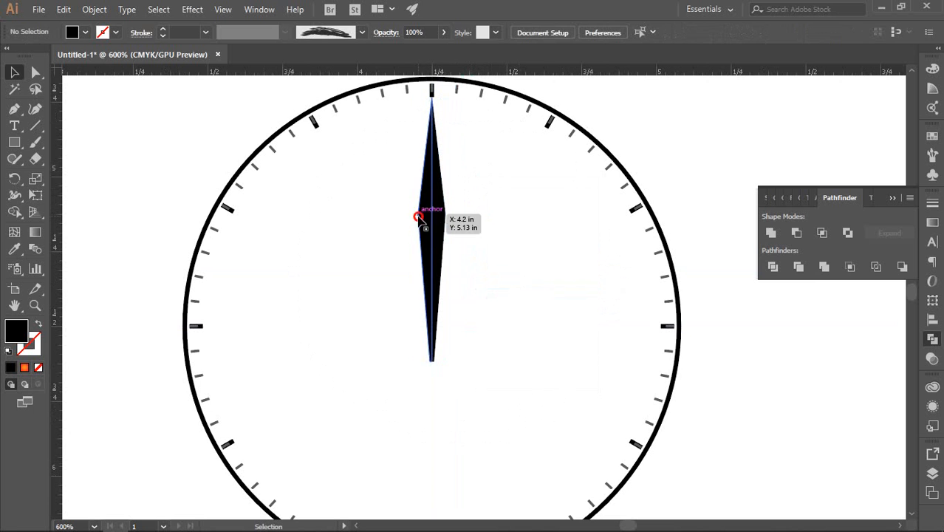
left_click(424, 216)
left_click(516, 238)
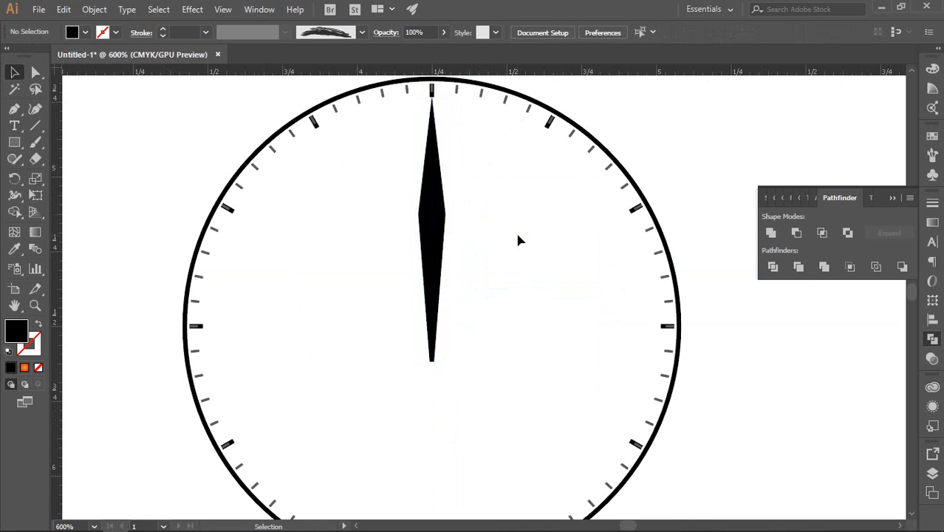
scroll(516, 237, "up", 1)
left_click(427, 216)
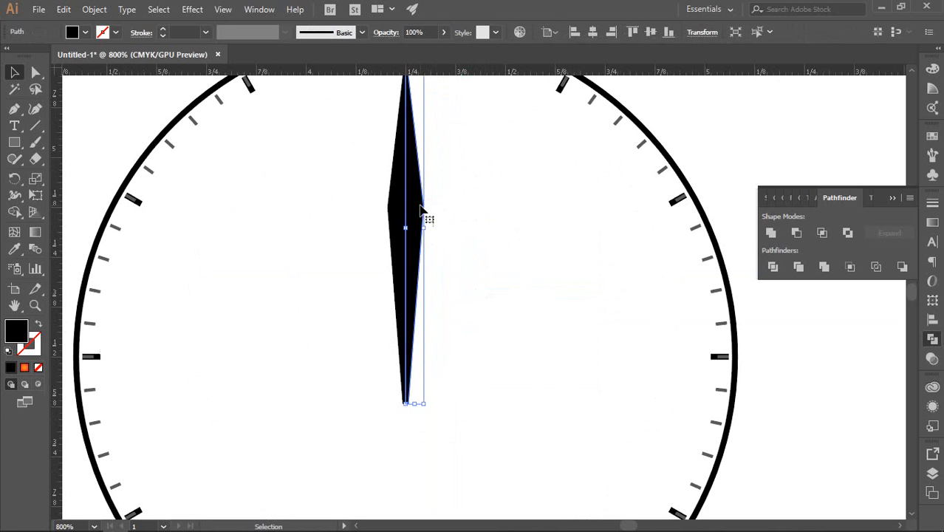
left_click(395, 212)
left_click(520, 227)
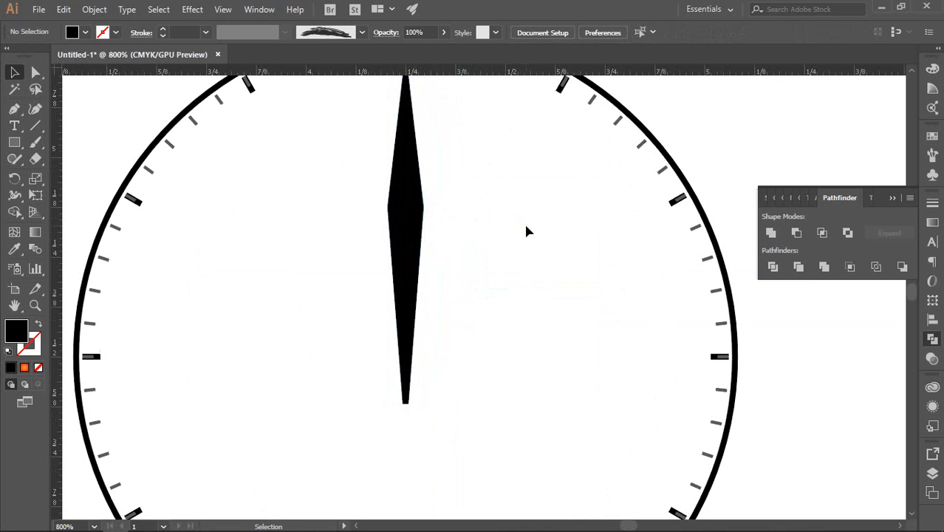
Step: Set the fill of the hand's right half to 60% black (K) and deselect it
left_click(418, 216)
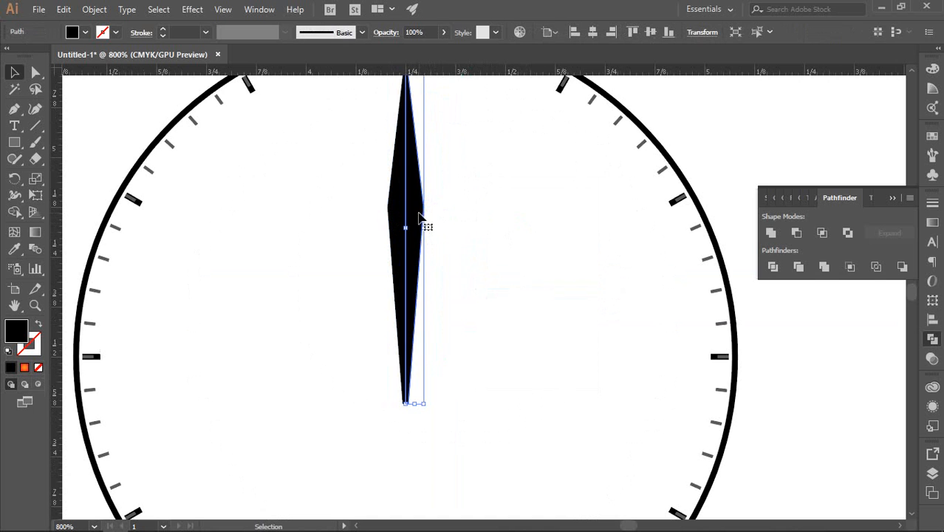
left_click(933, 68)
left_click(895, 87)
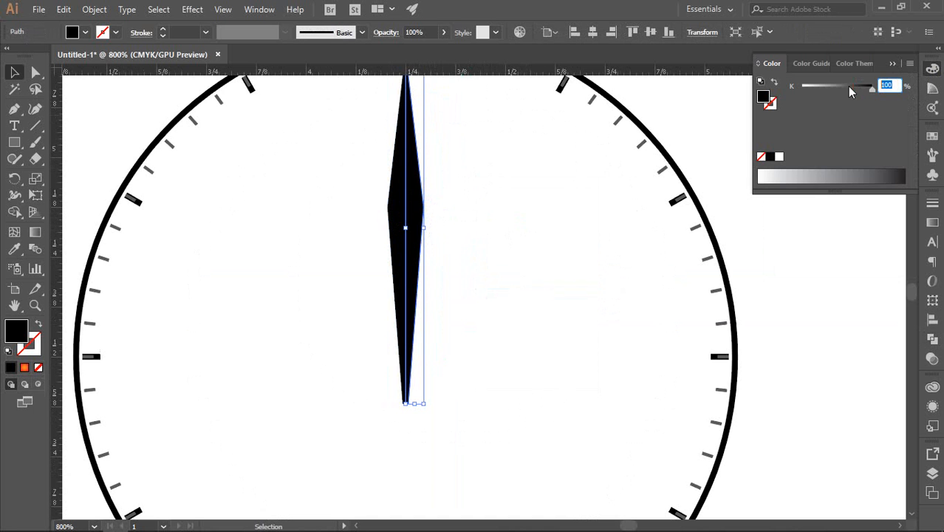
type("60")
key("Return")
left_click(557, 199)
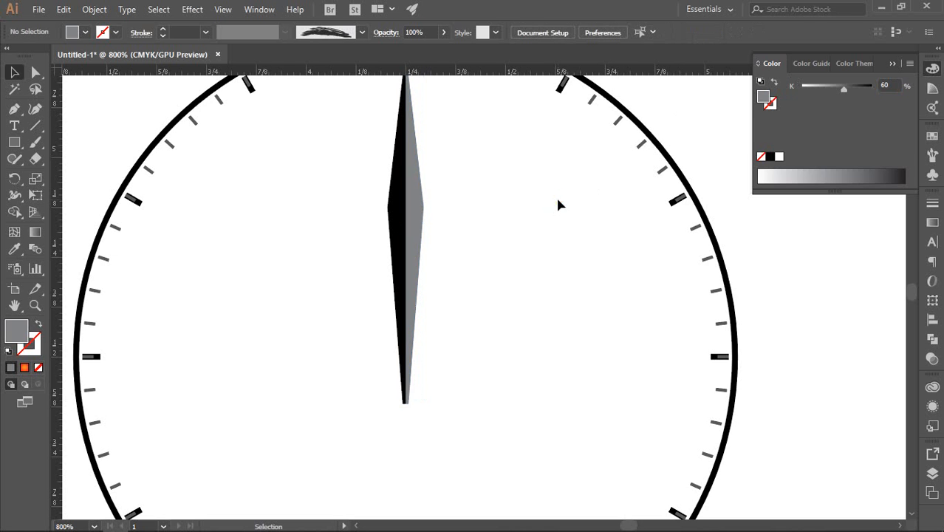
Step: Set the fill of the hand's left half to 90% black (K), deselect it and put away the color settings
left_click(396, 219)
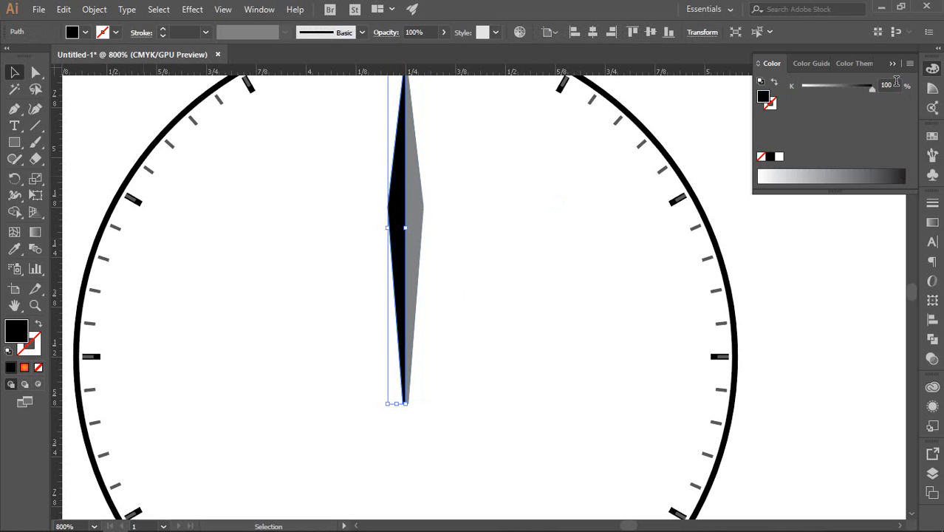
left_click_drag(896, 82, 858, 82)
type("90")
key("Return")
left_click(570, 174)
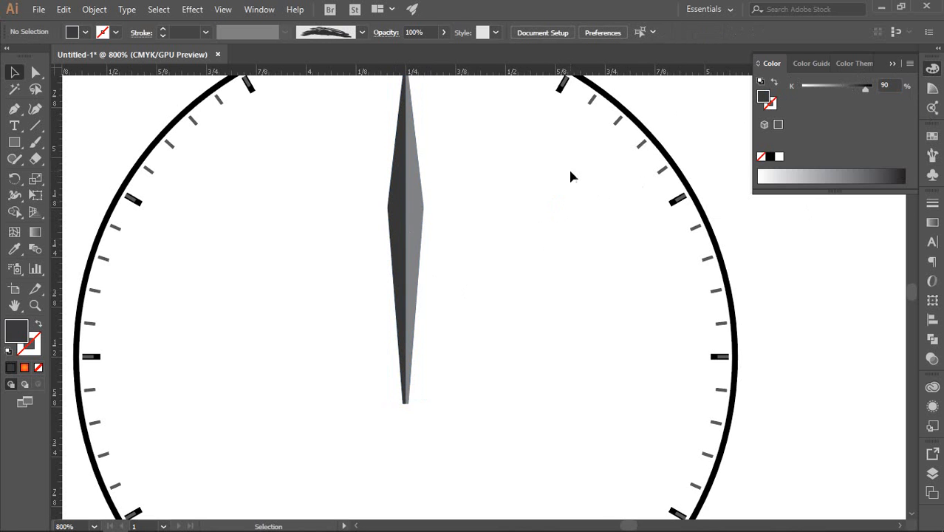
scroll(520, 267, "down", 2)
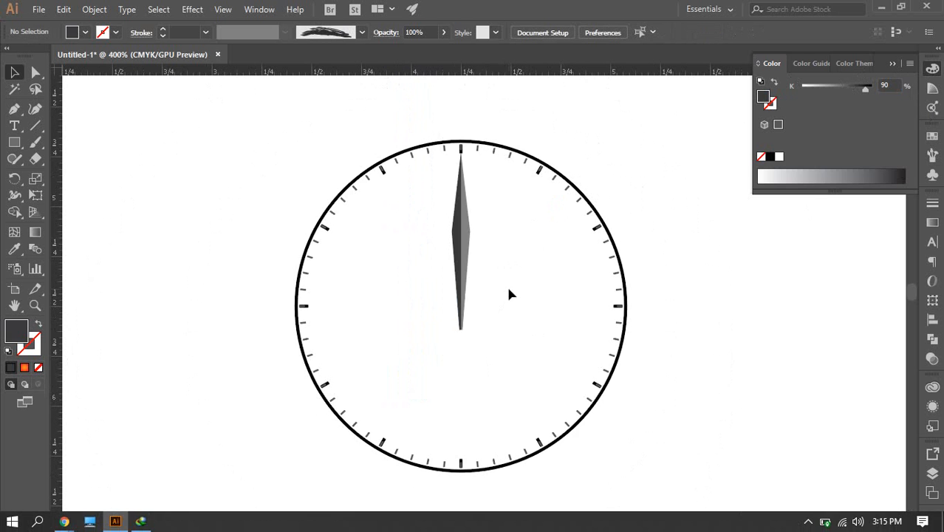
scroll(485, 331, "down", 2)
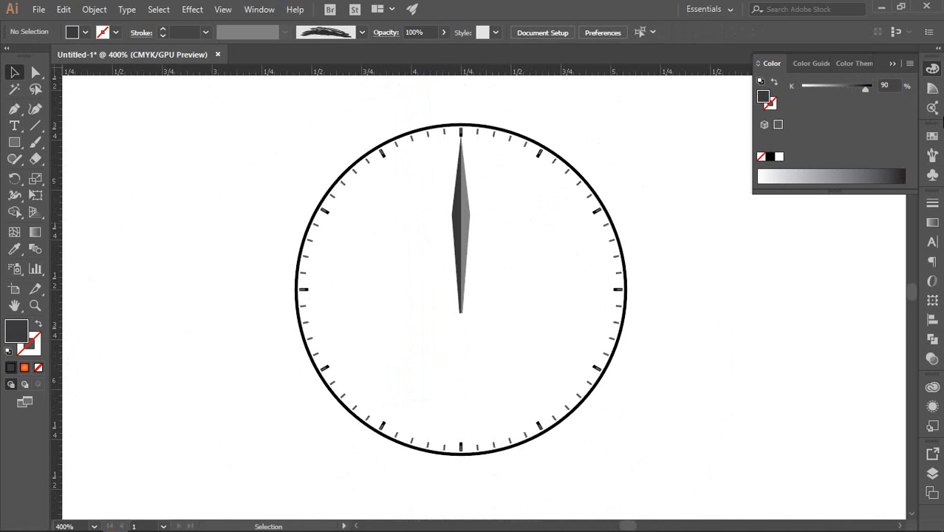
left_click(934, 66)
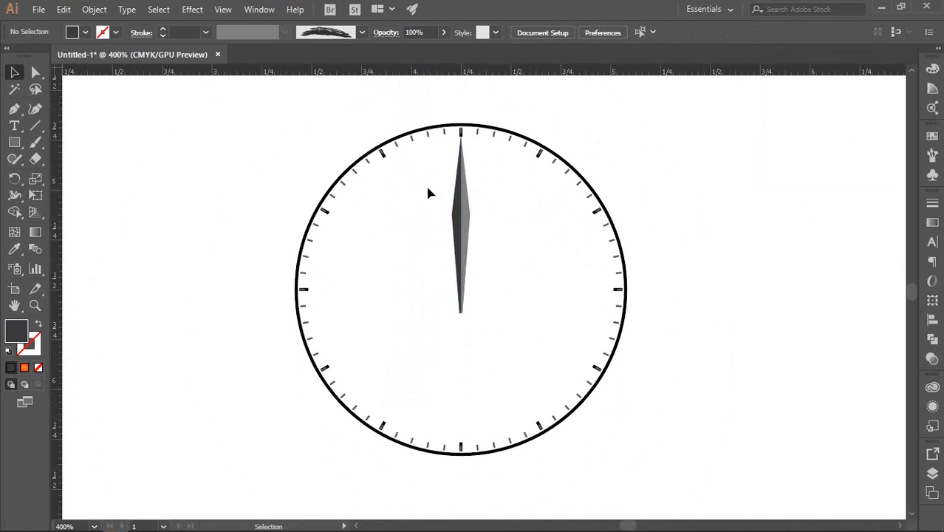
Step: Select both halves of the hand, group them and deselect the group
left_click_drag(427, 187, 507, 270)
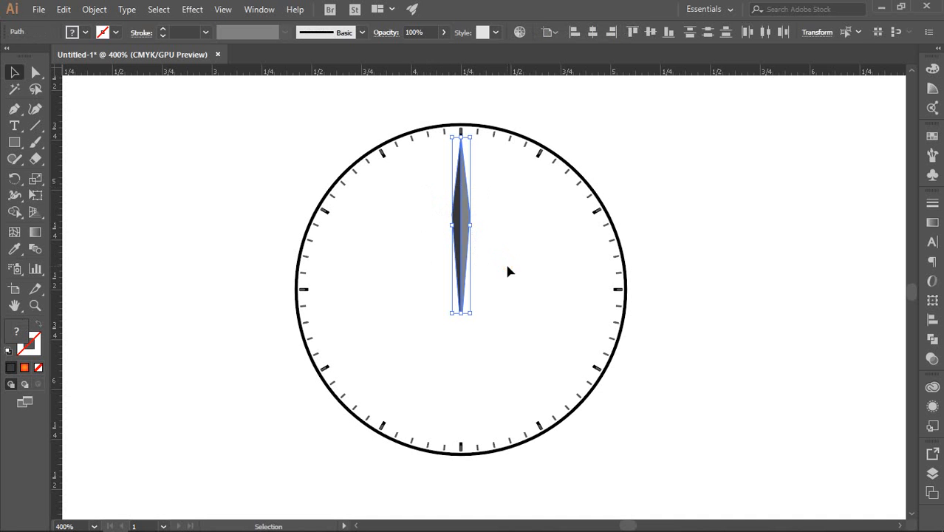
right_click(461, 220)
left_click(496, 304)
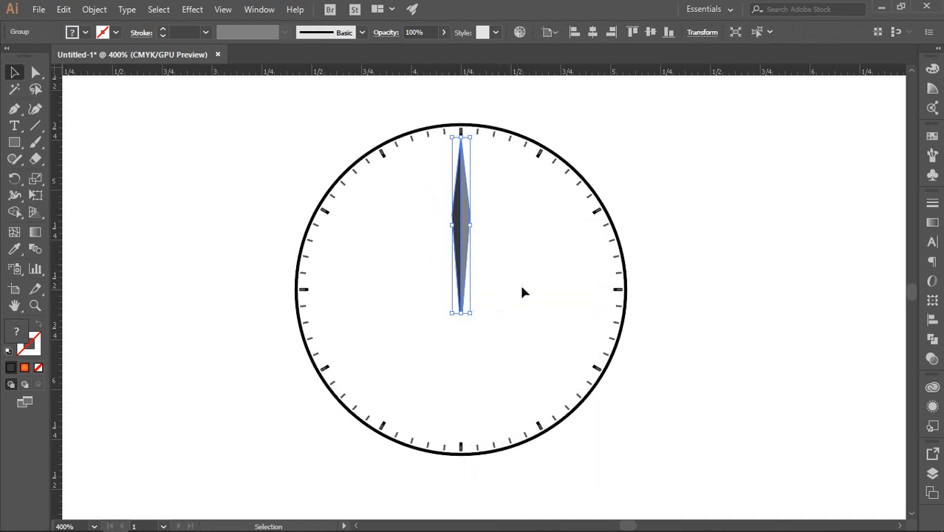
left_click(533, 280)
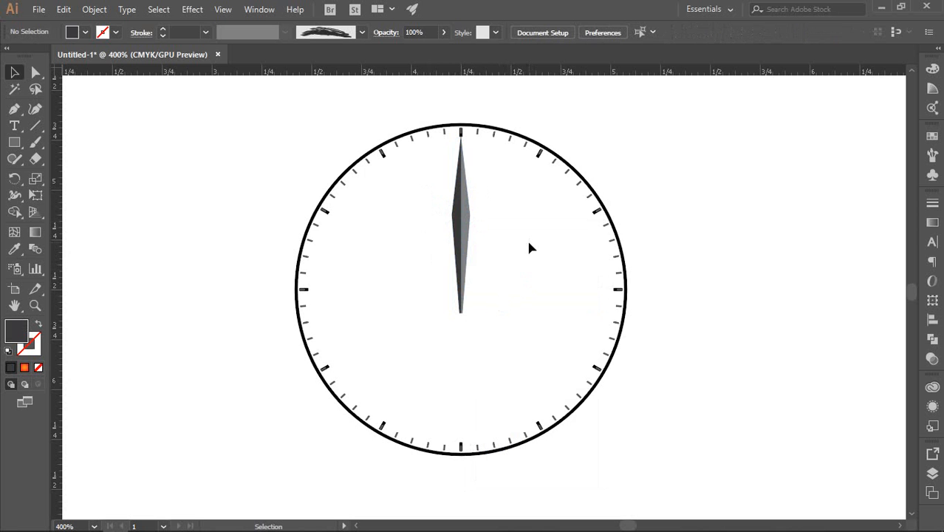
Step: Show the guides again and set the grouped hand's rotation center exactly at the guides' intersection
right_click(505, 199)
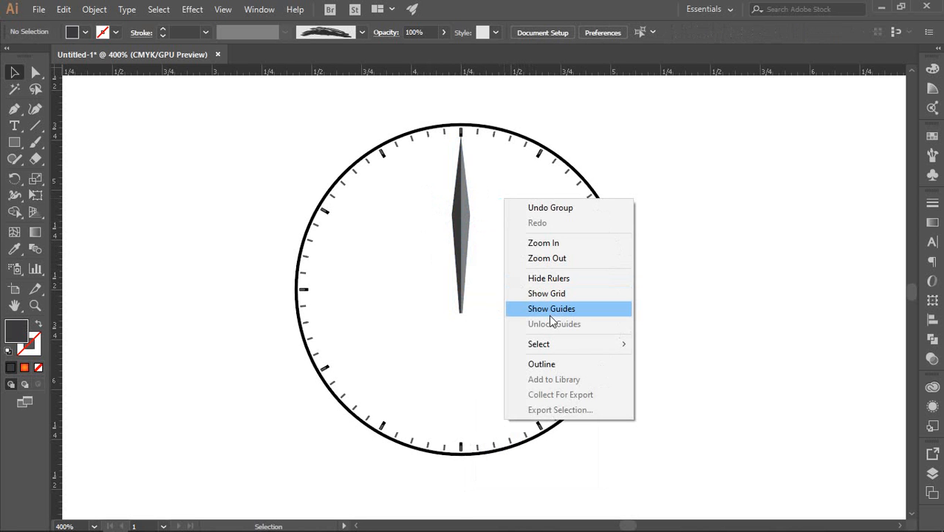
left_click(549, 312)
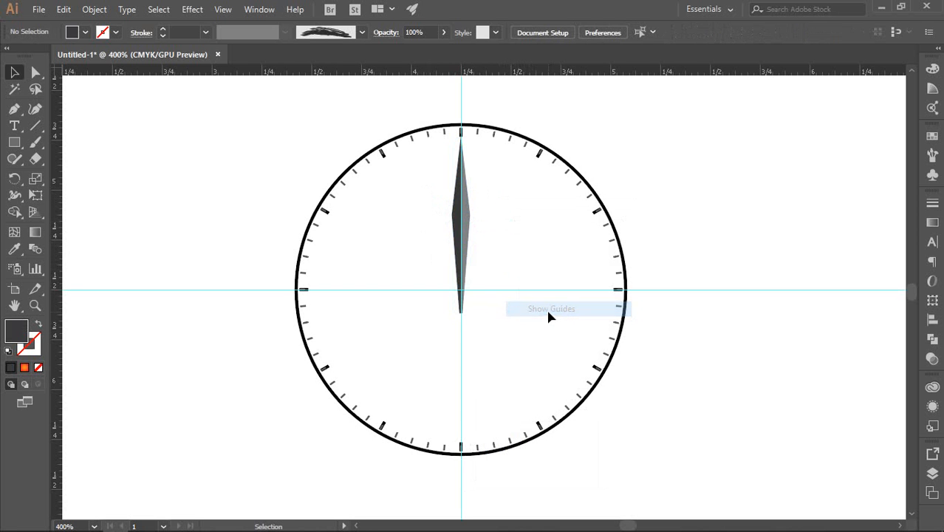
left_click(456, 224)
left_click(15, 179)
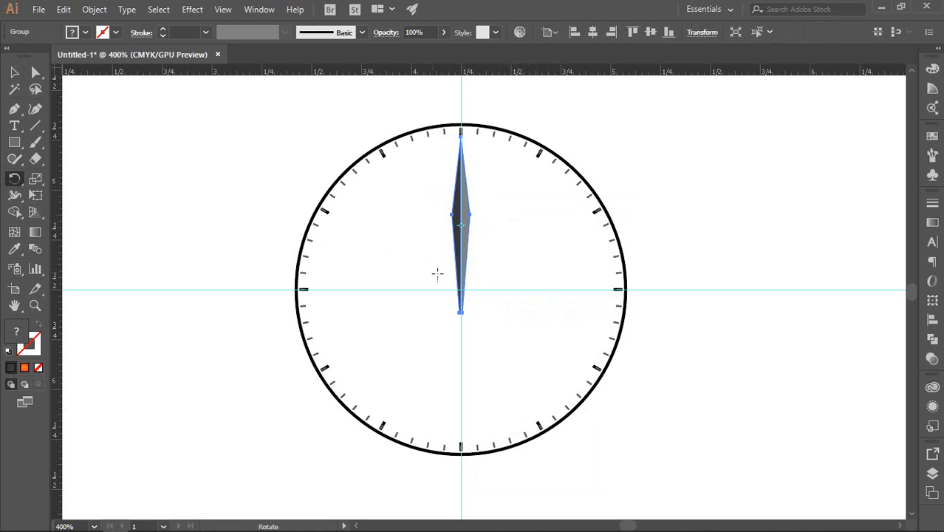
key("ctrl+plus")
key("ctrl+plus")
key("ctrl+plus")
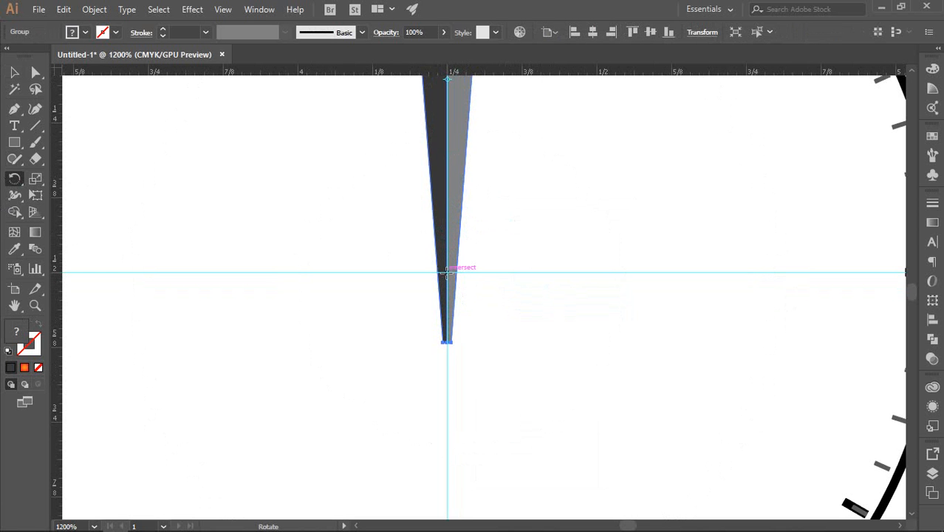
key("ctrl+plus")
key("ctrl+plus")
key("ctrl+plus")
key("ctrl+plus")
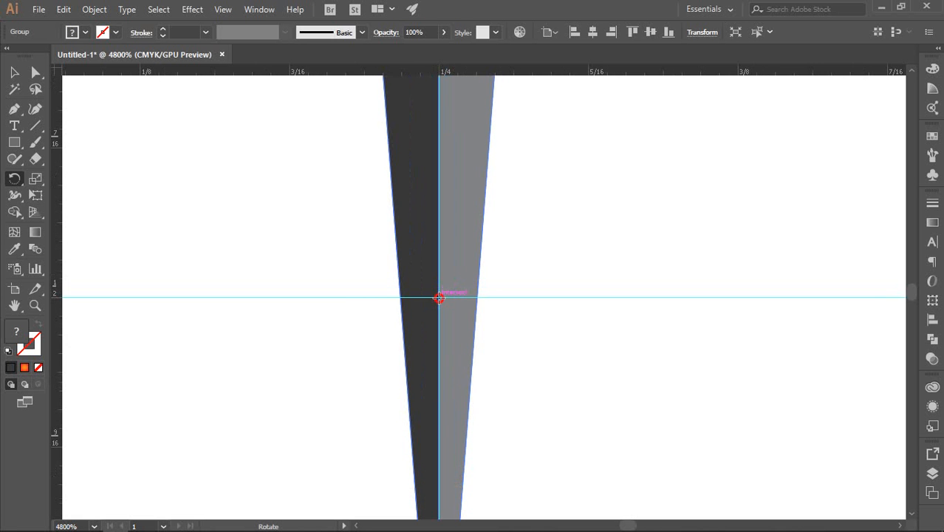
Step: Rotate copies of the hand around the clock center to the four o'clock and eight o'clock marks, and deselect
scroll(440, 295, "down", 11)
scroll(441, 265, "up", 5)
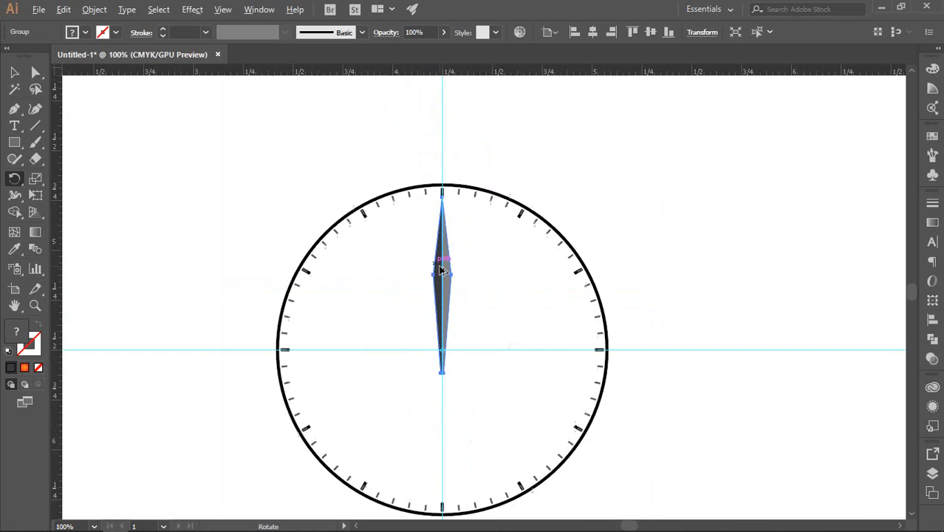
scroll(448, 235, "down", 2)
left_click_drag(452, 144, 582, 394)
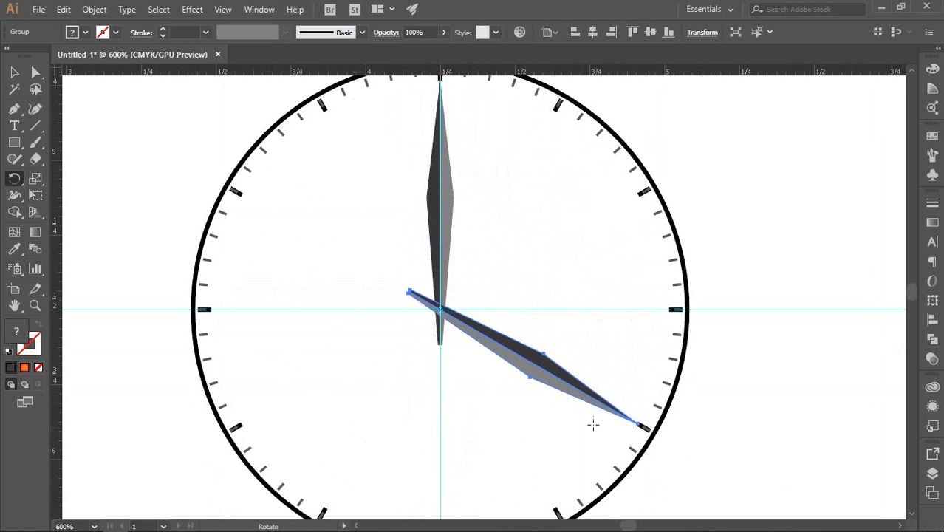
scroll(493, 296, "down", 1)
left_click_drag(541, 335, 333, 438)
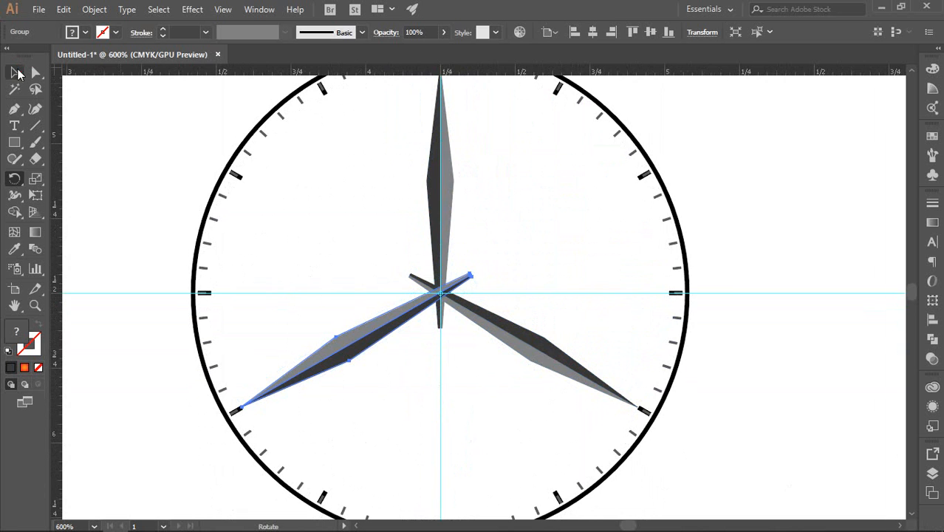
key("v")
left_click(778, 303)
scroll(652, 269, "down", 4)
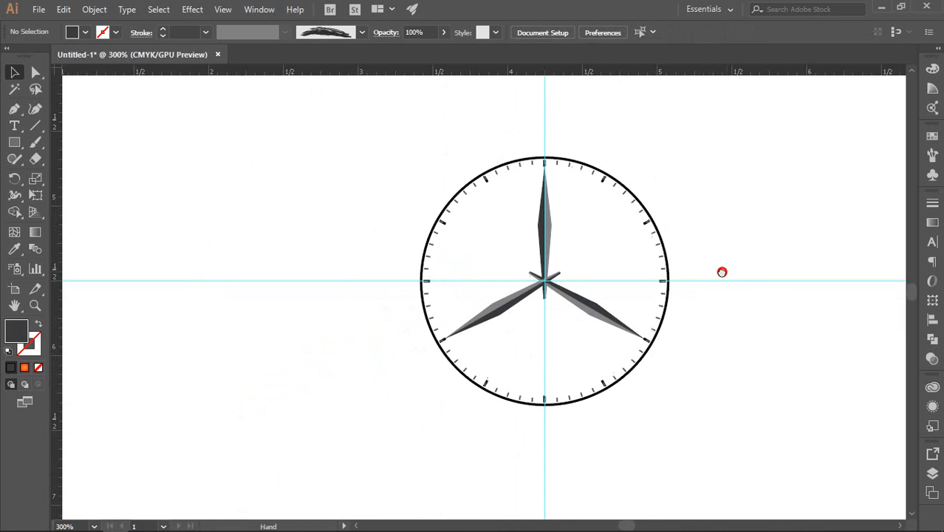
Step: Rotate the eight o'clock hand around the guides' intersection to the second minute tick past nine o'clock, and deselect it
scroll(585, 274, "up", 3)
scroll(520, 311, "up", 1)
left_click(478, 297)
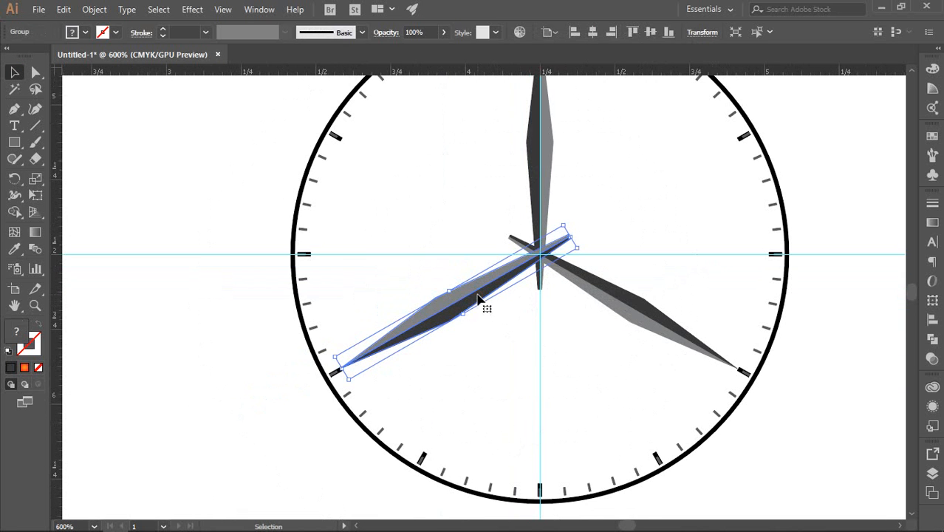
left_click(14, 179)
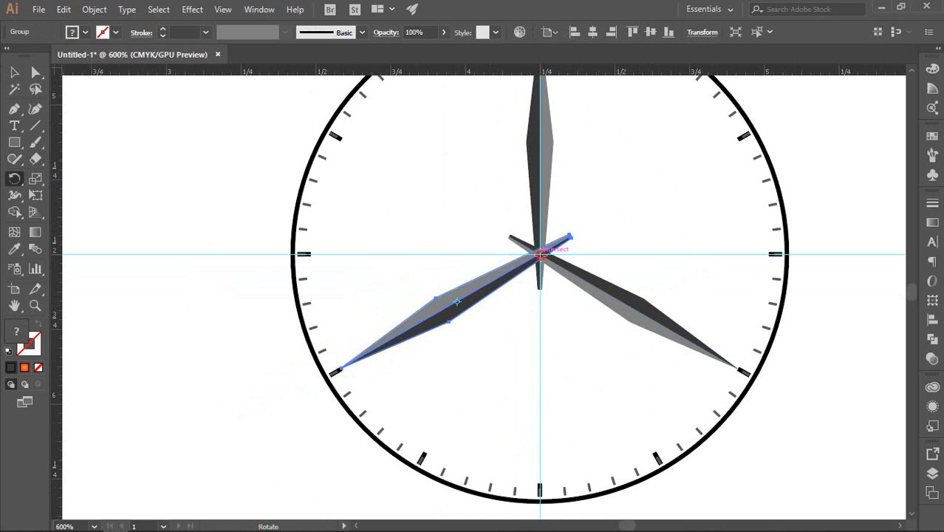
left_click(542, 255)
left_click_drag(411, 325, 383, 214)
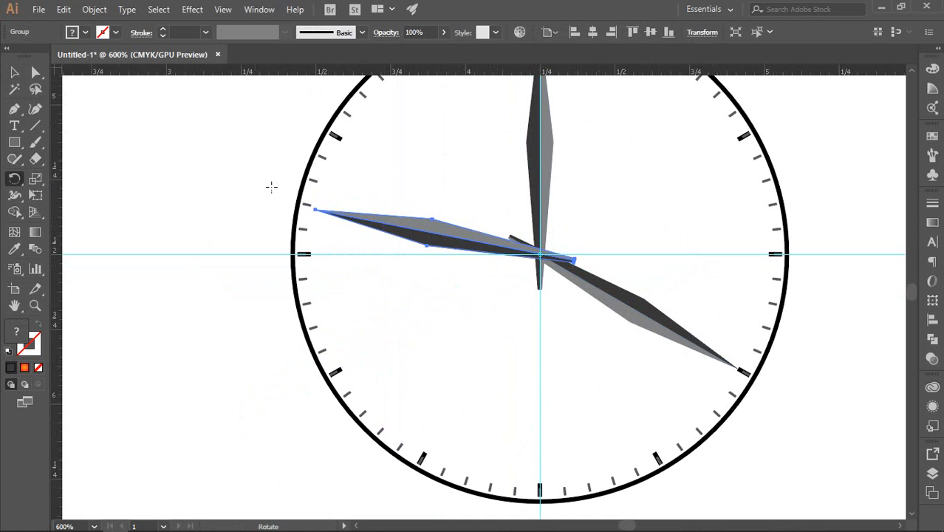
key("v")
left_click(151, 135)
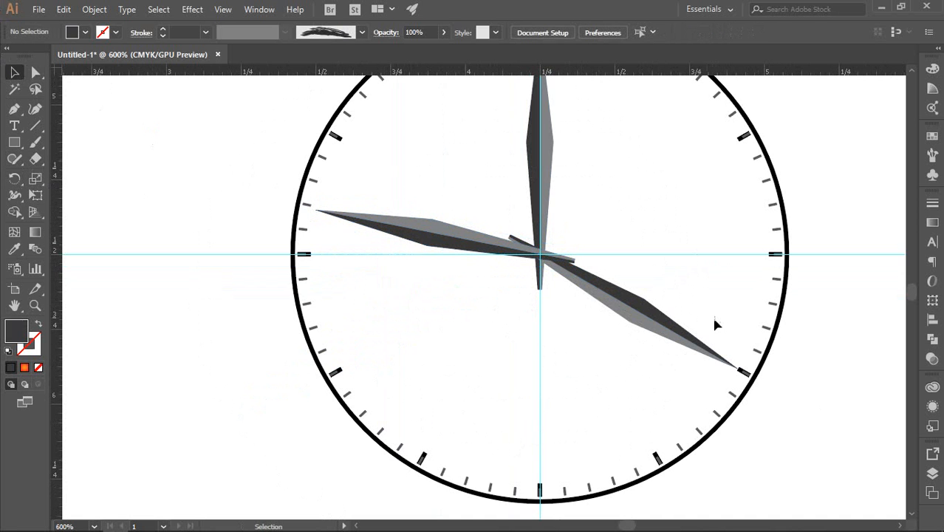
Step: Shorten the four o'clock hand by about a sixth of its length from the pointed end, and deselect it
left_click(643, 310)
scroll(738, 366, "up", 1)
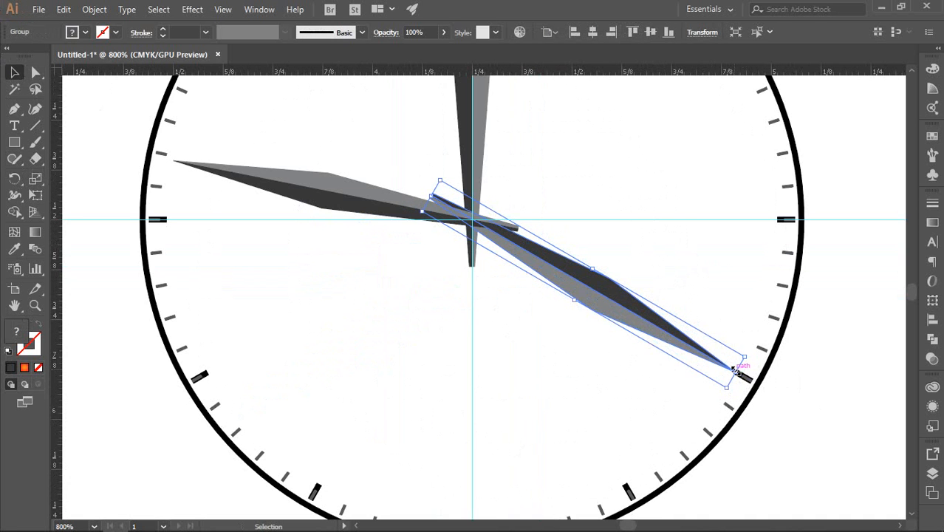
left_click_drag(737, 370, 688, 344)
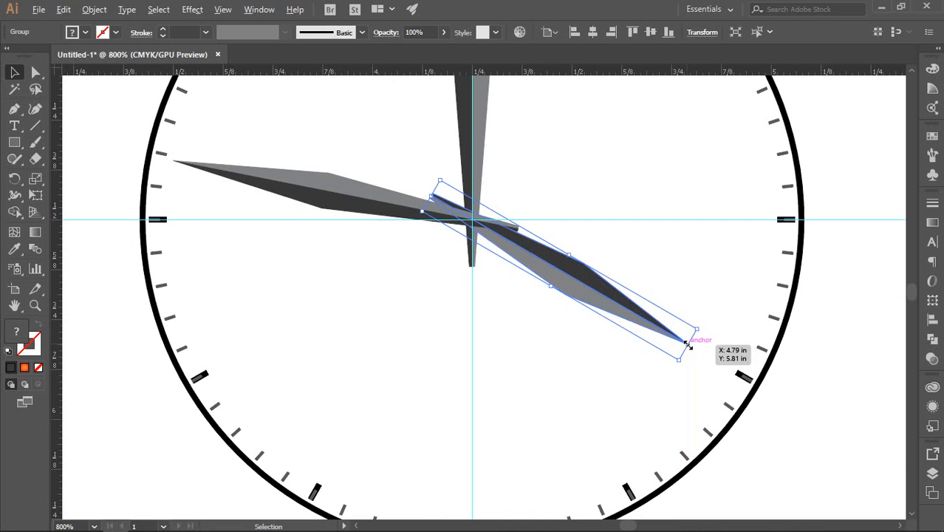
scroll(688, 345, "down", 1)
left_click(830, 293)
Step: Narrow the hand just past nine o'clock symmetrically to about a third of its width, and deselect it
scroll(647, 265, "up", 1)
scroll(647, 264, "up", 2)
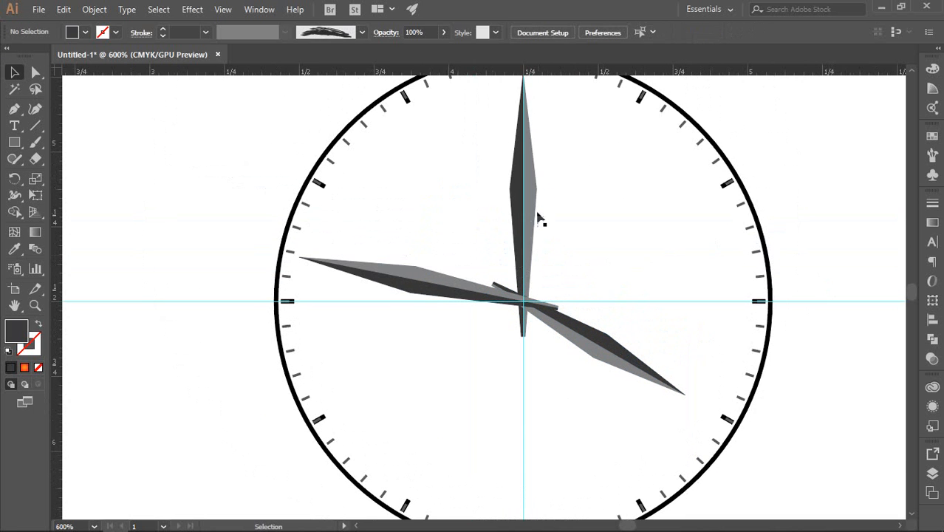
left_click(424, 276)
scroll(425, 275, "up", 4)
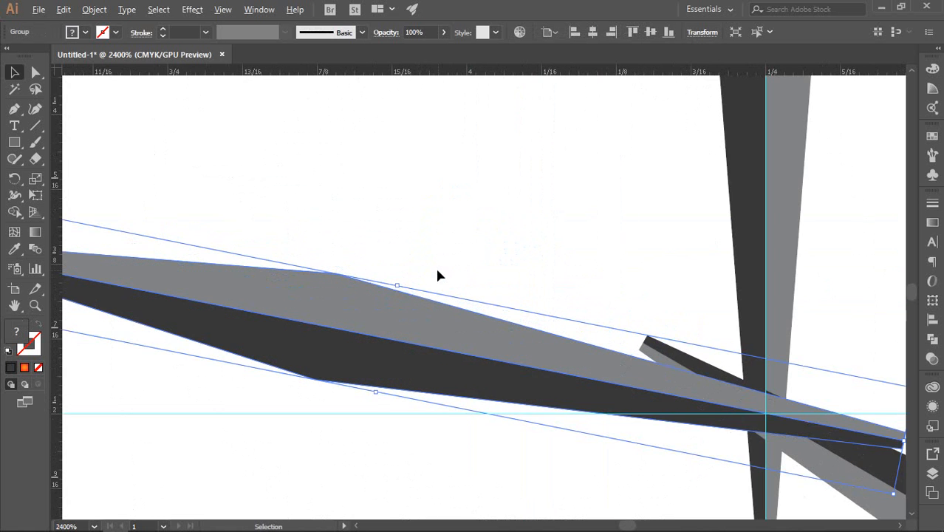
left_click_drag(398, 270, 394, 311)
left_click(495, 246)
scroll(494, 246, "down", 4)
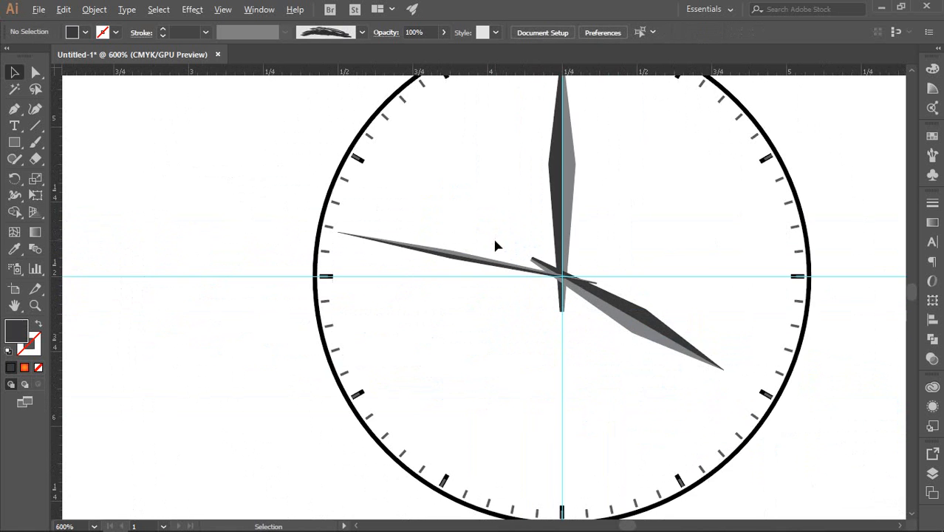
Step: Widen the hand just past nine o'clock symmetrically by about two-fifths of its width, and deselect it
left_click_drag(684, 242, 683, 269)
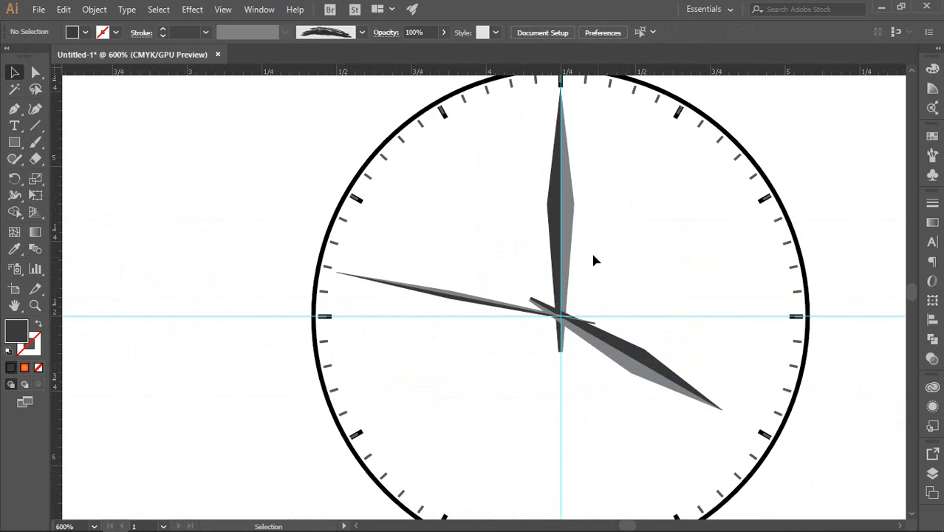
left_click(493, 298)
scroll(449, 281, "up", 5)
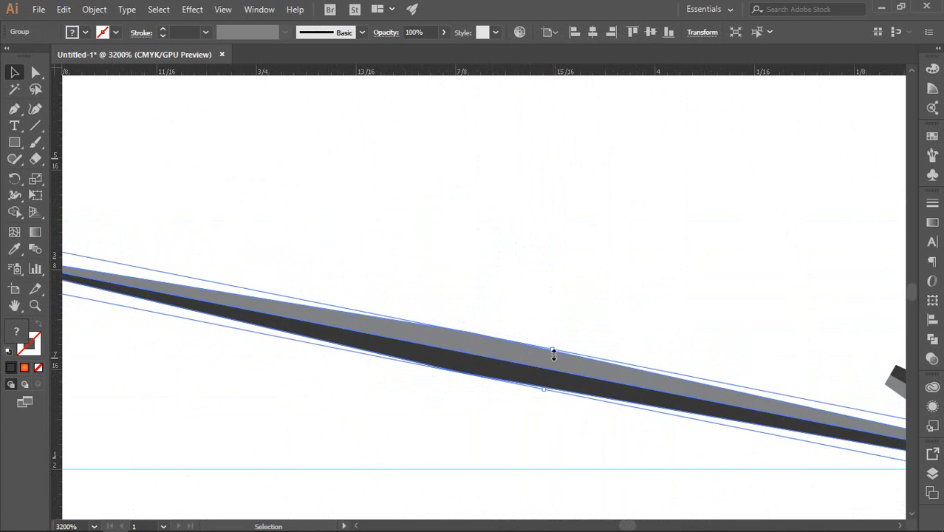
left_click_drag(554, 347, 554, 336)
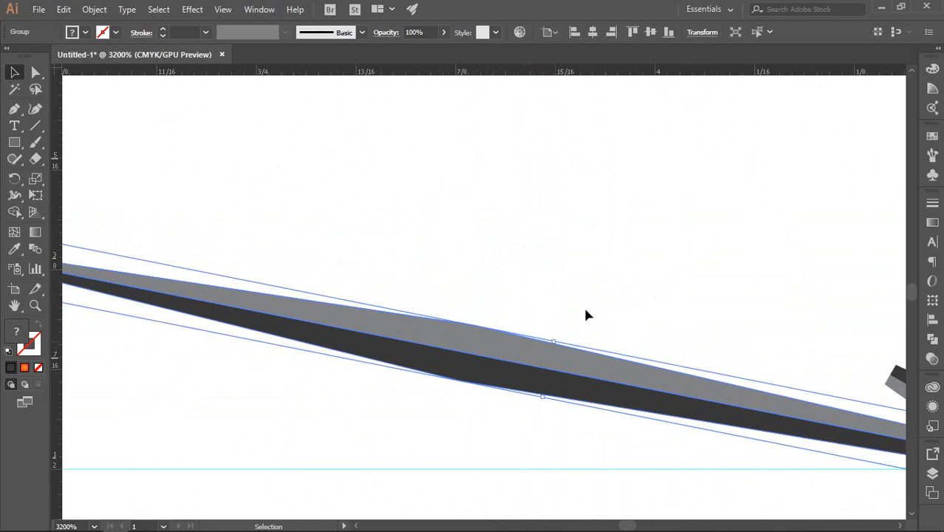
left_click(604, 283)
scroll(604, 283, "down", 4)
Step: Narrow the twelve o'clock hand symmetrically to about half its width, and deselect it
left_click_drag(608, 269, 464, 280)
scroll(450, 211, "down", 2)
left_click(475, 257)
scroll(477, 255, "up", 3)
left_click(558, 263)
scroll(558, 264, "down", 3)
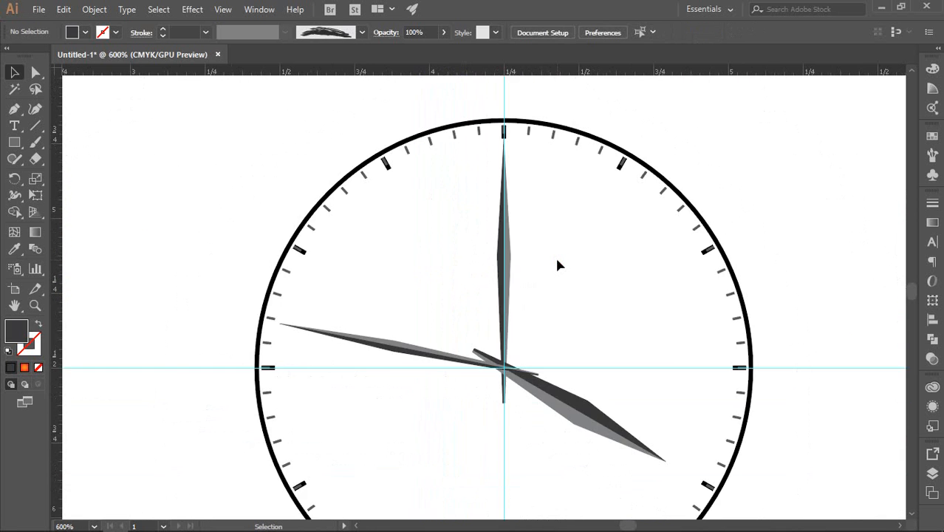
Step: Narrow the hand just past nine o'clock symmetrically by about a sixth of its width, and deselect it
scroll(476, 312, "up", 4)
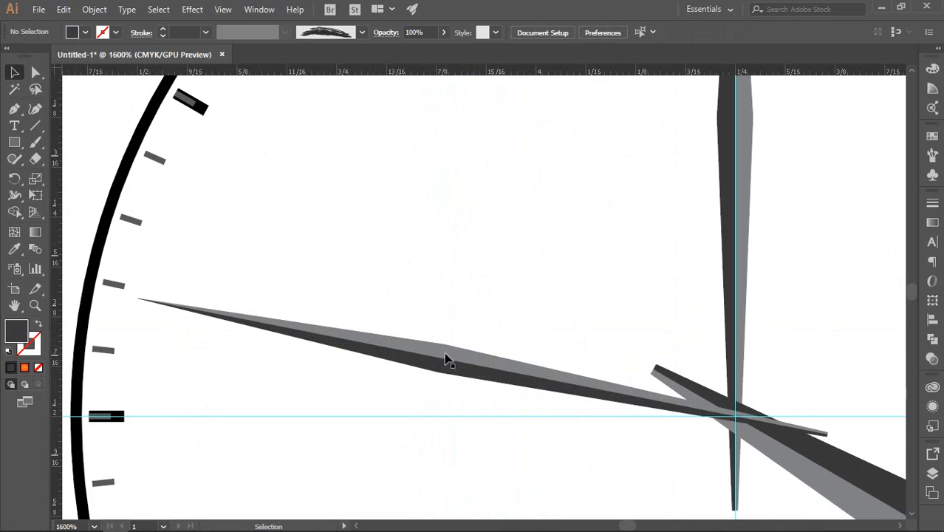
left_click(445, 356)
scroll(446, 356, "up", 3)
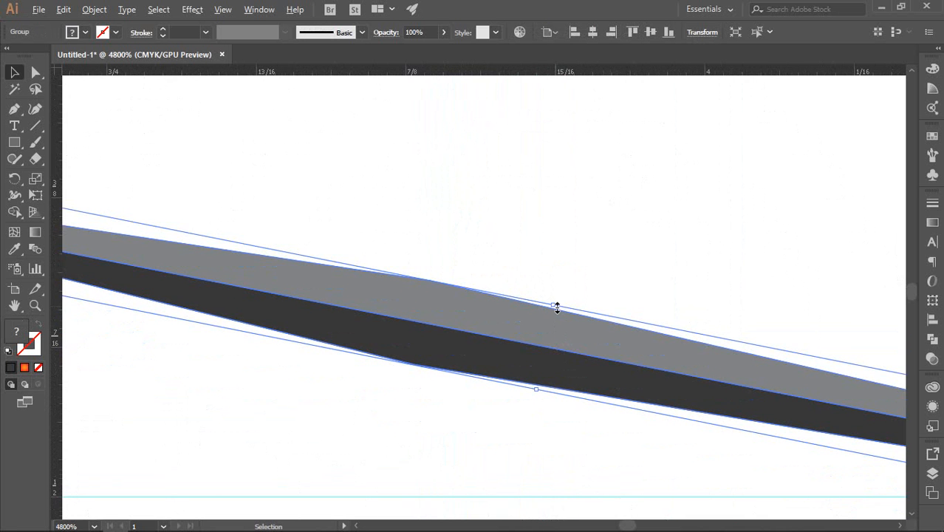
left_click_drag(556, 308, 557, 315)
left_click(587, 246)
scroll(586, 247, "down", 8)
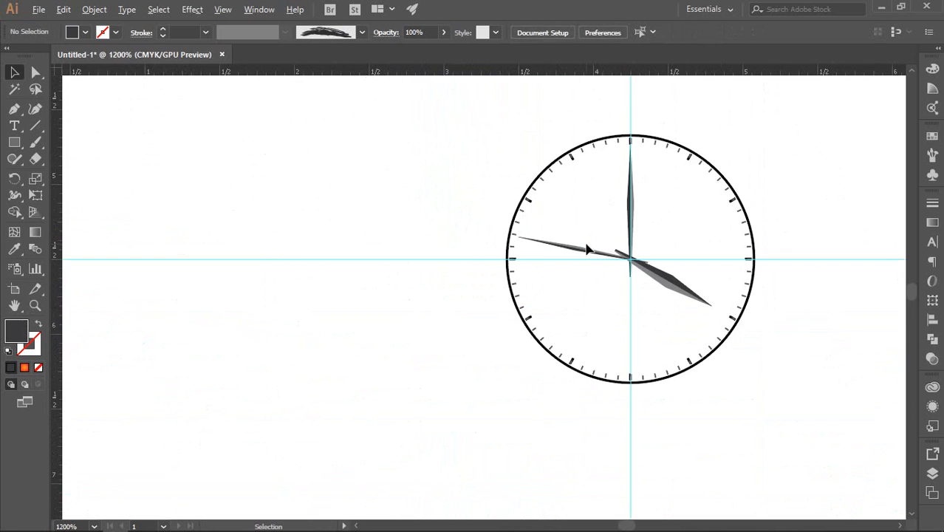
left_click_drag(588, 249, 550, 282)
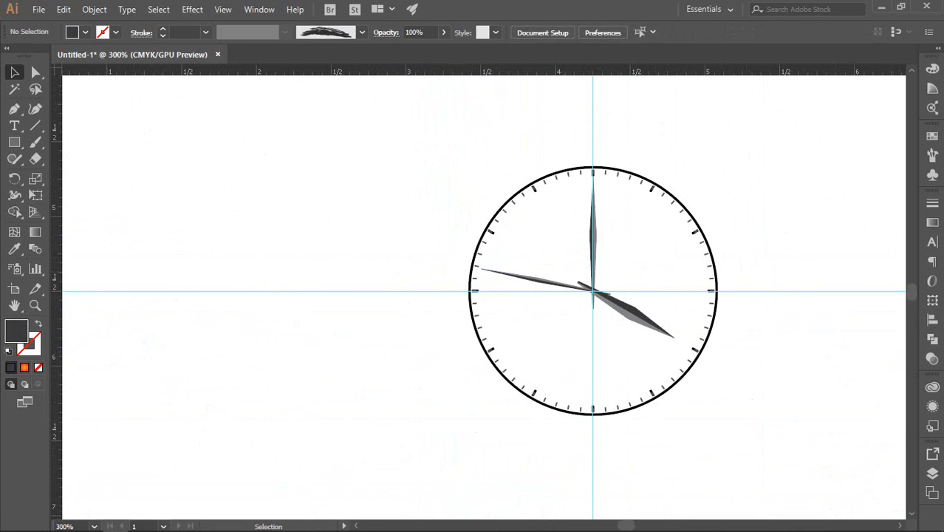
scroll(611, 299, "up", 4)
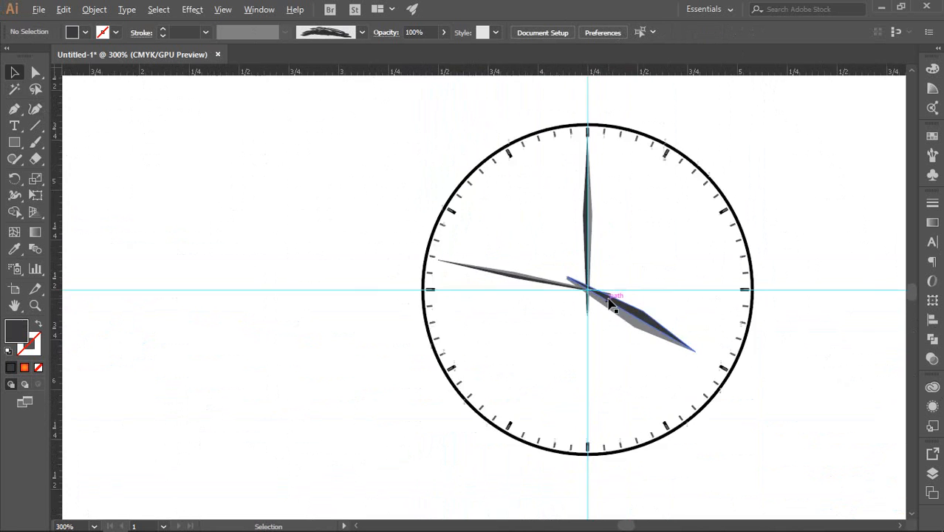
Step: Draw a dark circle about 0.04 in across, centered on the guides' intersection over the hands, and deselect it
scroll(465, 277, "up", 4)
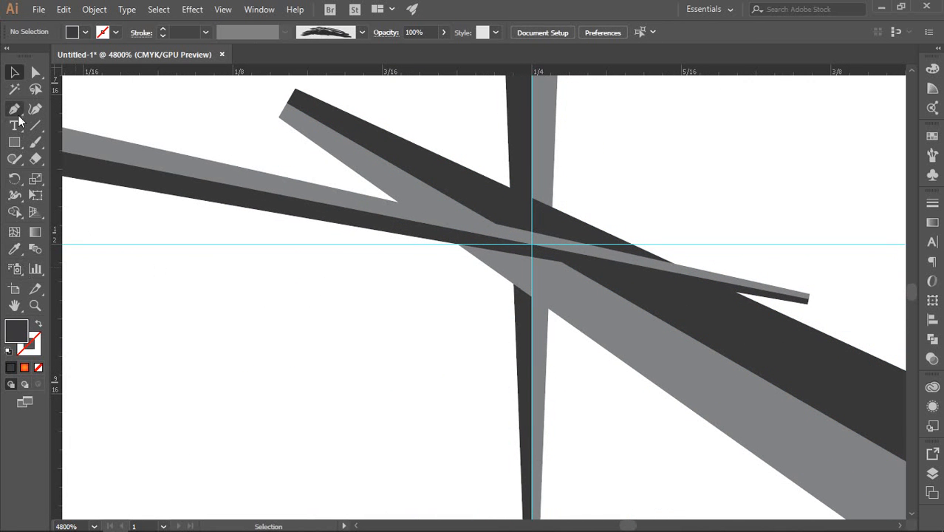
key("l")
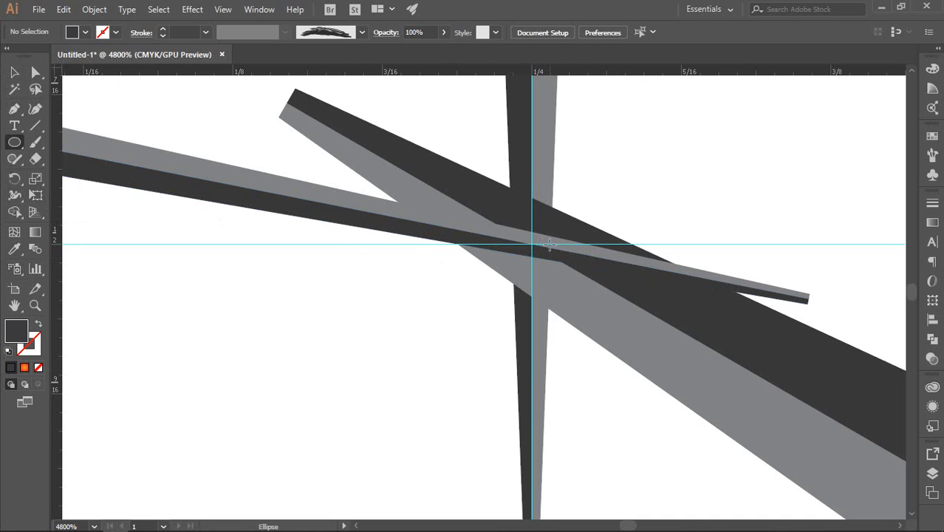
scroll(548, 252, "up", 1)
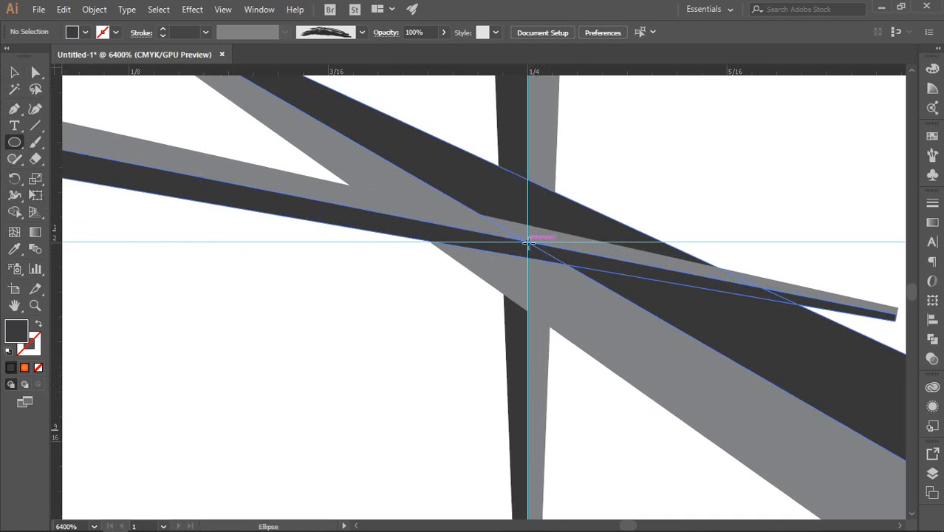
left_click_drag(527, 241, 592, 277)
scroll(589, 277, "down", 1)
key("v")
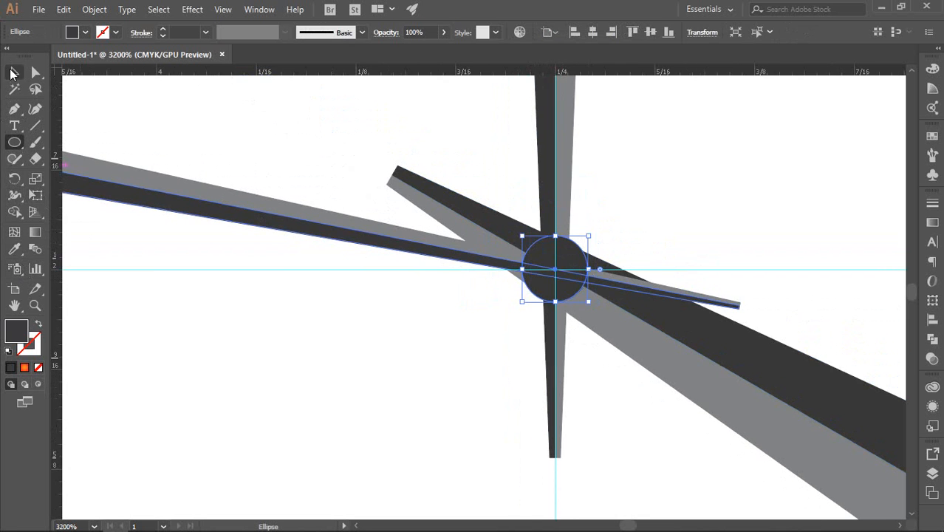
left_click(365, 328)
Step: Fill the center circle with a radial white-to-black gradient and move the gradient's midpoint to 40.81%
scroll(365, 325, "down", 3)
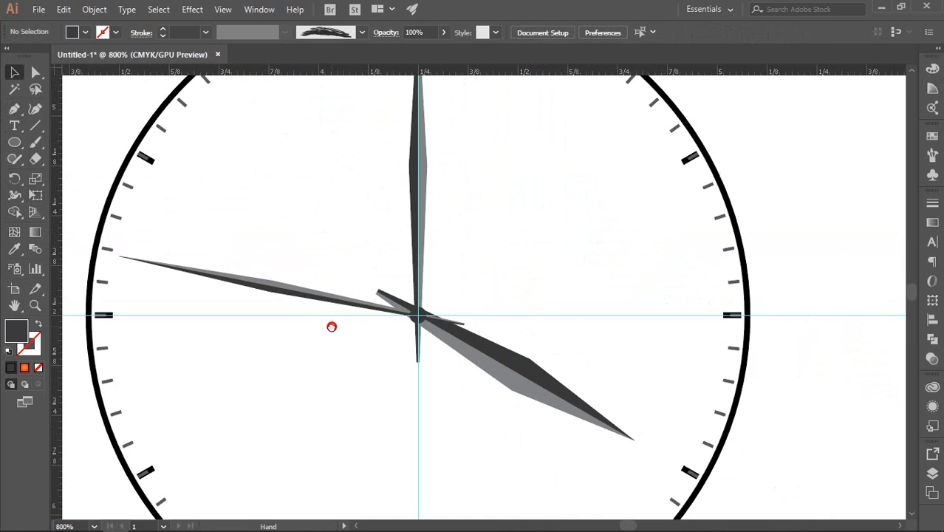
left_click_drag(331, 326, 388, 283)
left_click(475, 273)
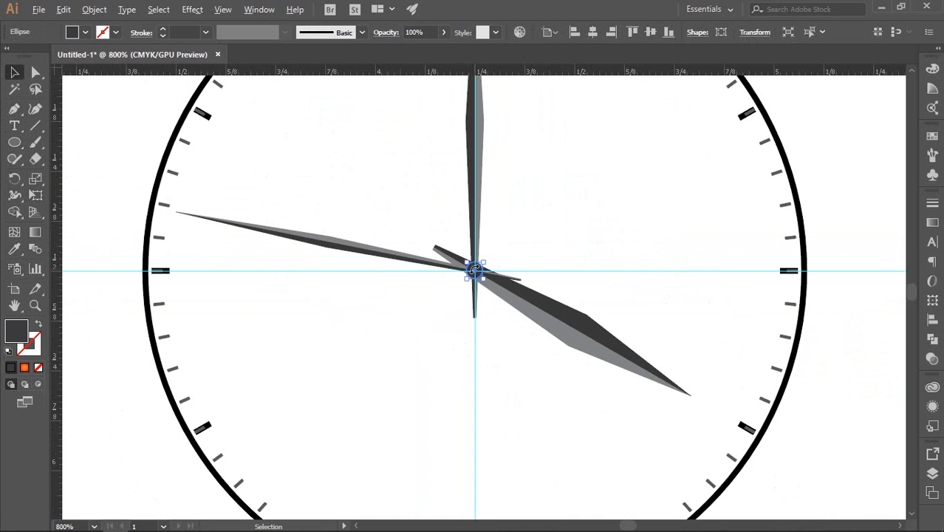
scroll(475, 273, "up", 5)
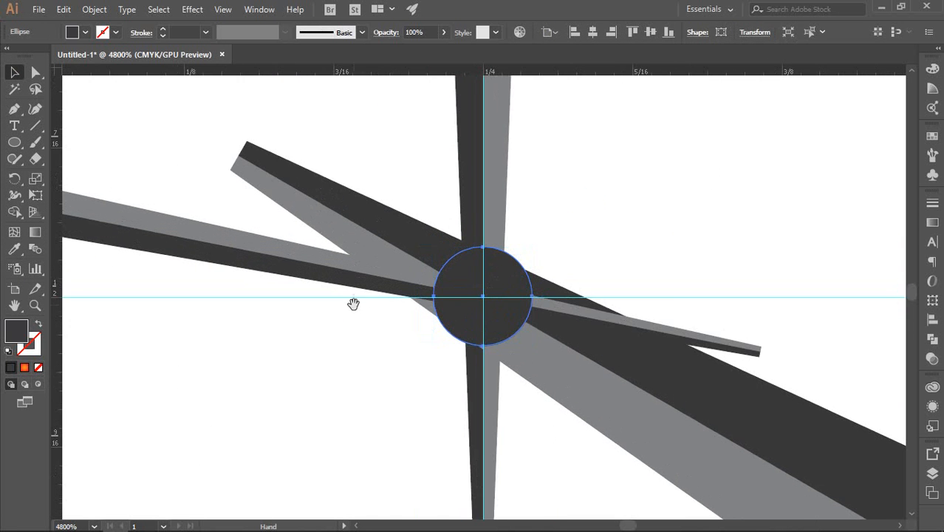
left_click_drag(353, 303, 312, 251)
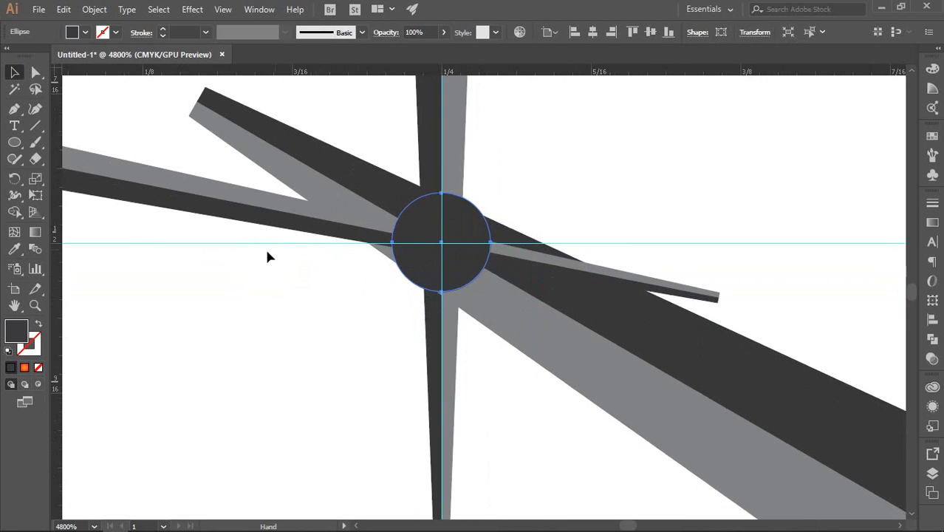
left_click(933, 223)
left_click(788, 225)
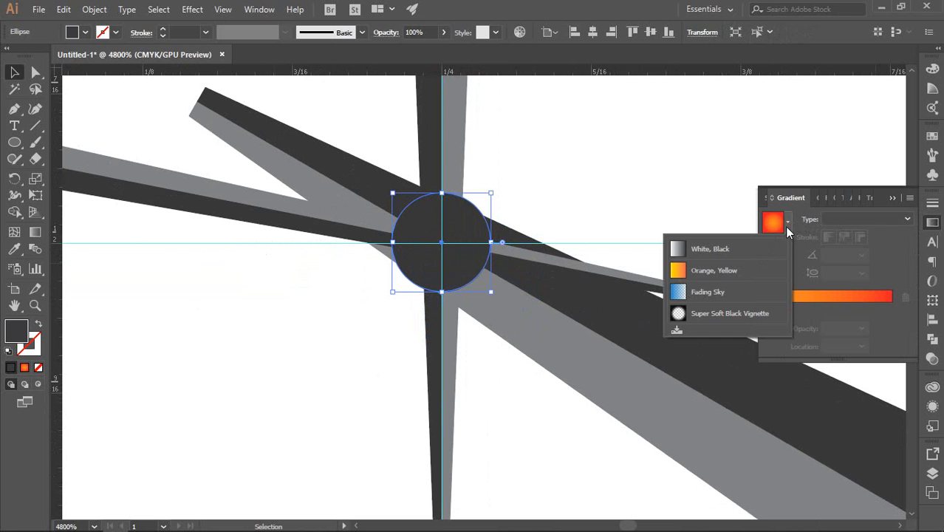
left_click(709, 252)
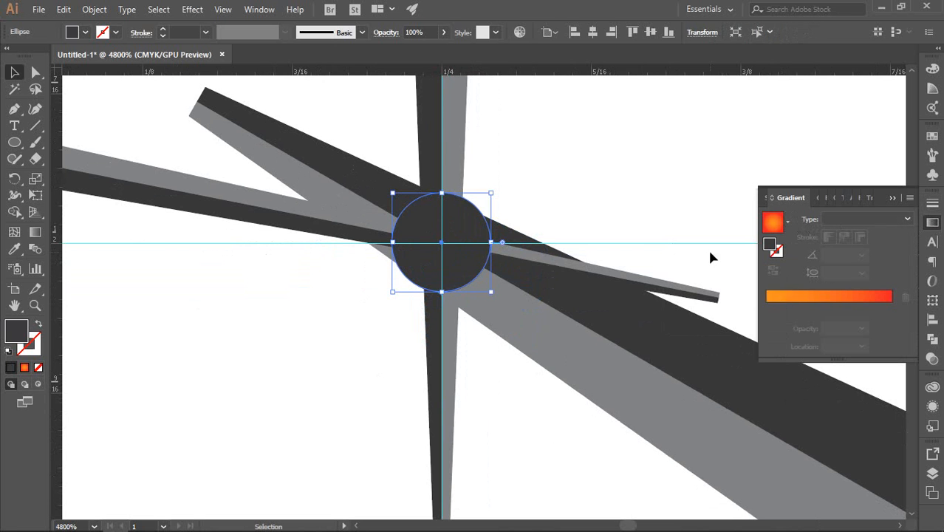
left_click(856, 219)
left_click(846, 249)
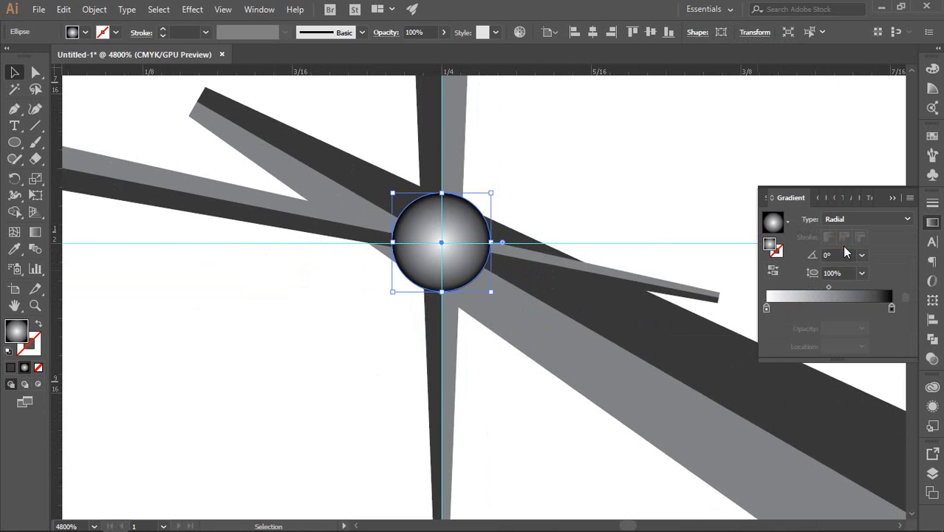
left_click_drag(829, 286, 818, 289)
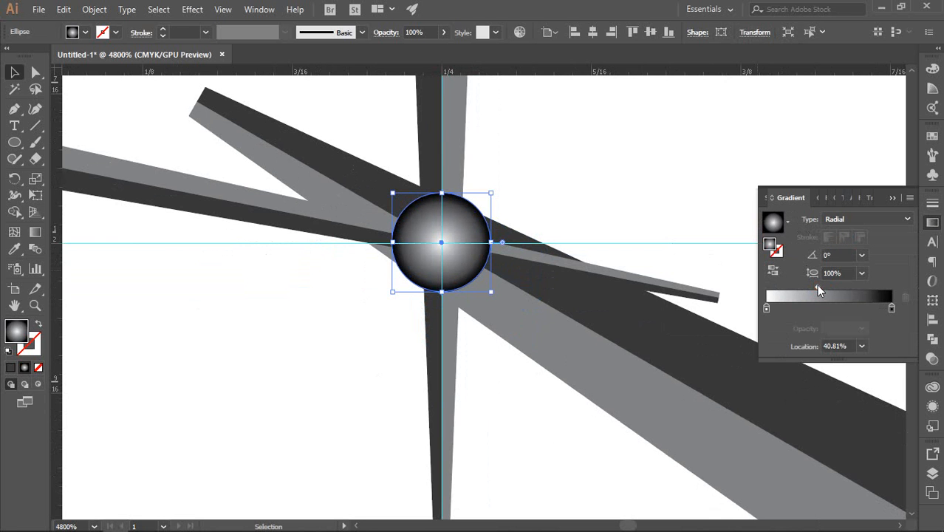
Step: Change the gradient's white inner stop to gray with K at 59%
left_click(766, 308)
double_click(766, 308)
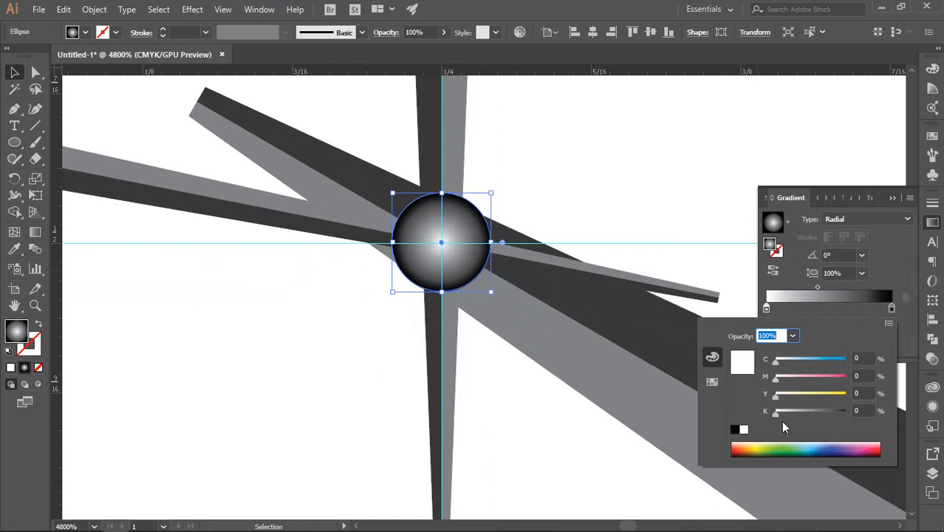
left_click_drag(775, 415, 790, 415)
left_click_drag(815, 416, 819, 414)
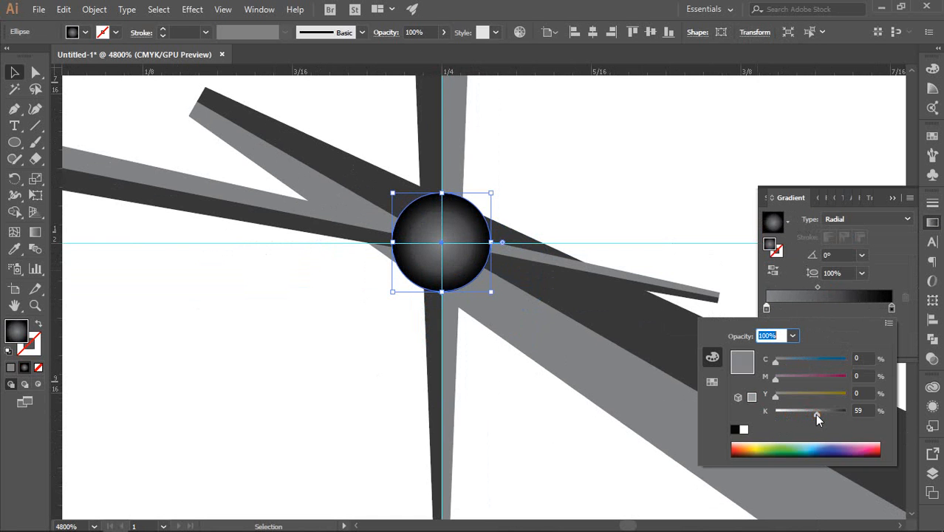
Step: Set the gradient's black outer stop to K 90%, and deselect the circle
double_click(892, 308)
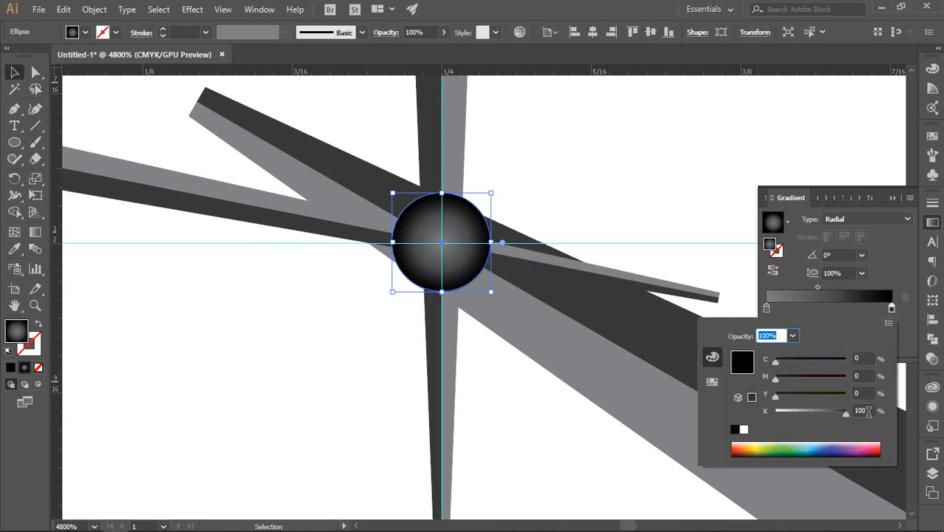
left_click(864, 411)
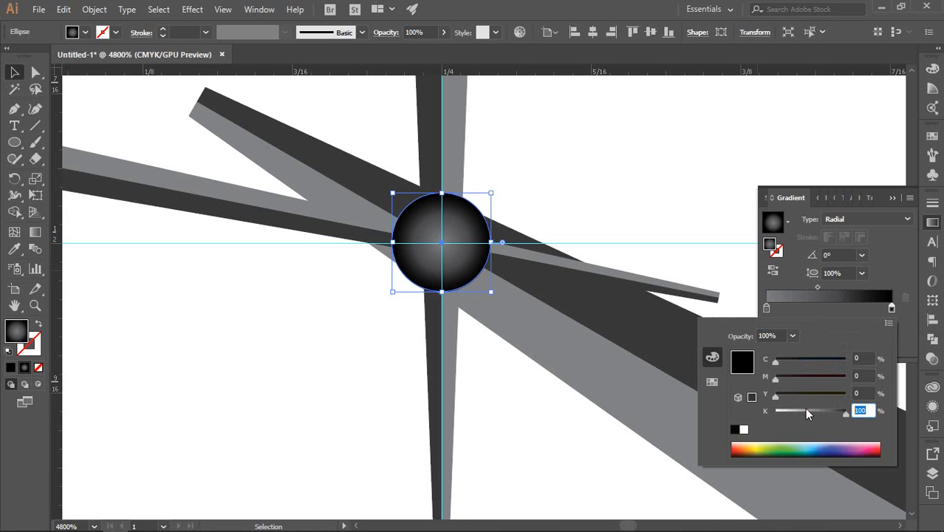
type("90")
key("Return")
left_click(571, 177)
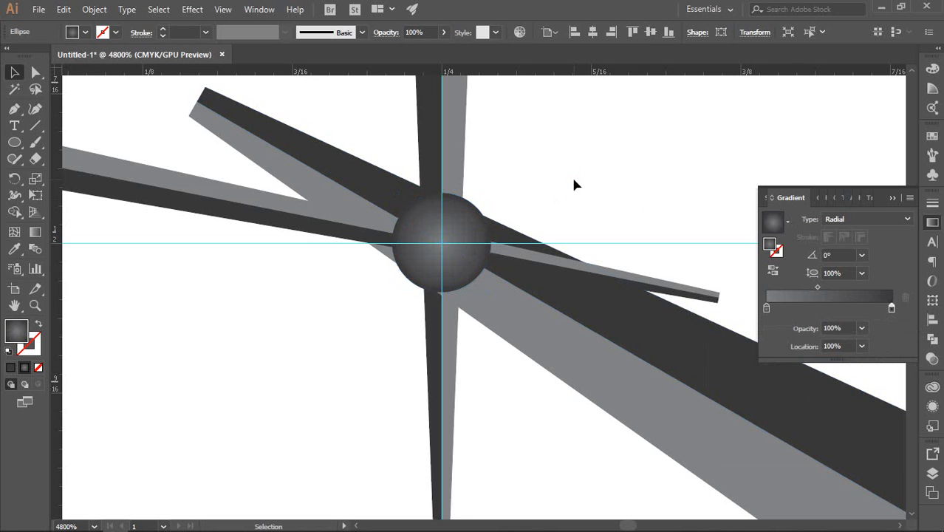
Step: Give the center circle a white stroke
scroll(575, 174, "down", 2)
scroll(575, 178, "down", 3)
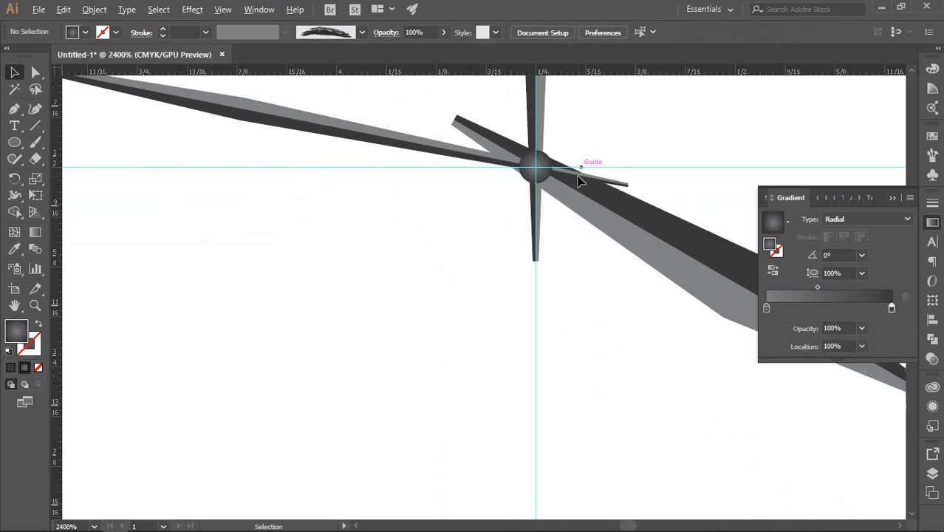
scroll(561, 175, "up", 4)
left_click(466, 172)
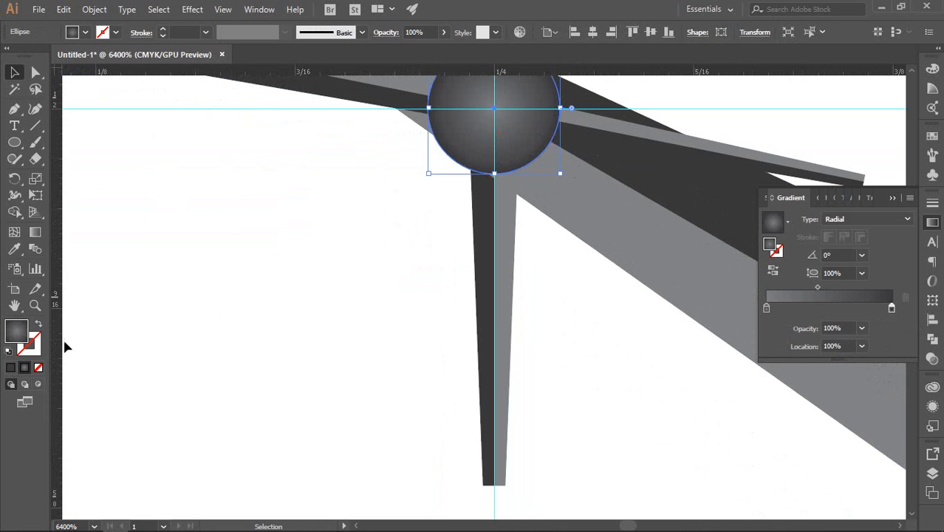
left_click(29, 347)
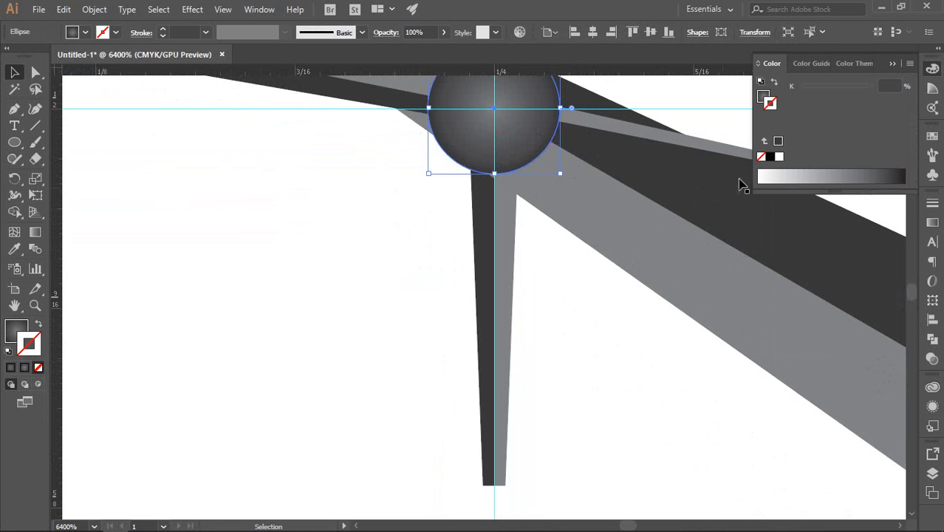
left_click(778, 157)
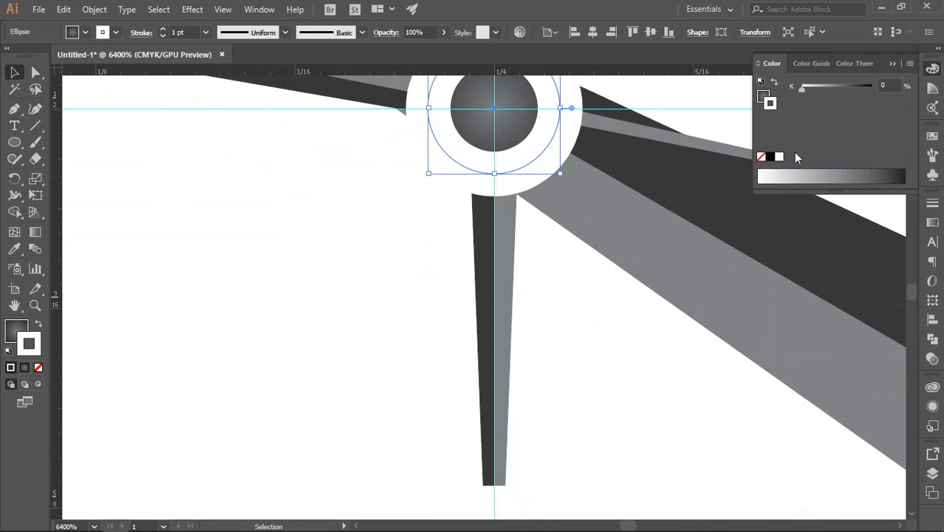
Step: Set the center circle's stroke weight to 0.25 pt, and deselect it
left_click(206, 33)
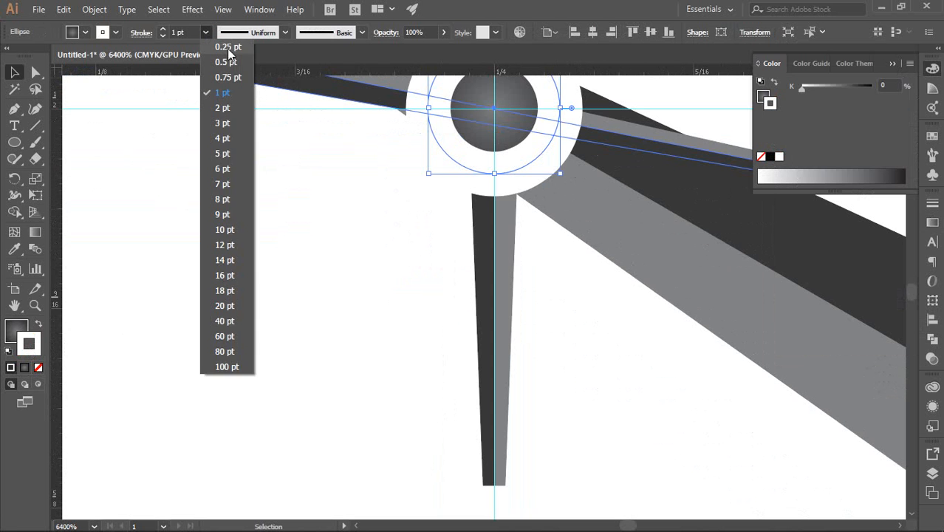
left_click(226, 46)
left_click(288, 250)
scroll(336, 243, "down", 3)
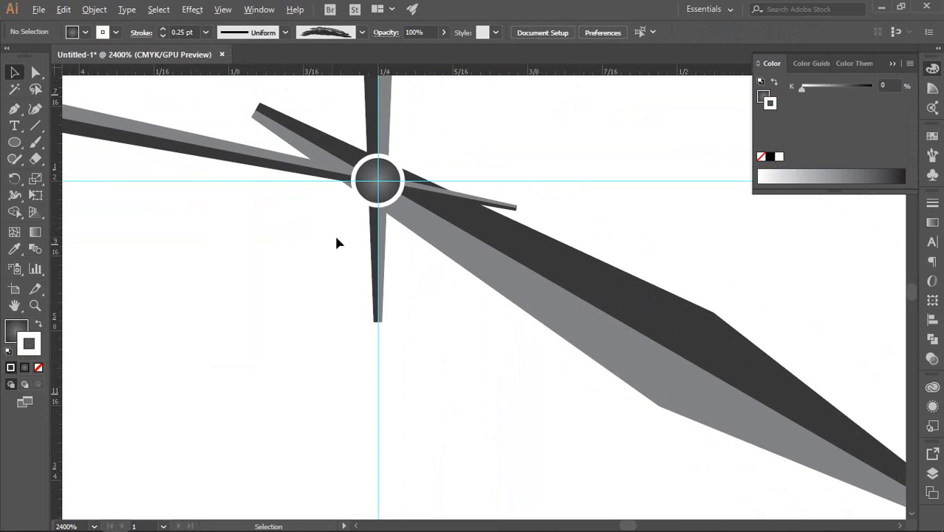
Step: Change the center circle's white stroke to dark gray with K at 90%
left_click(377, 181)
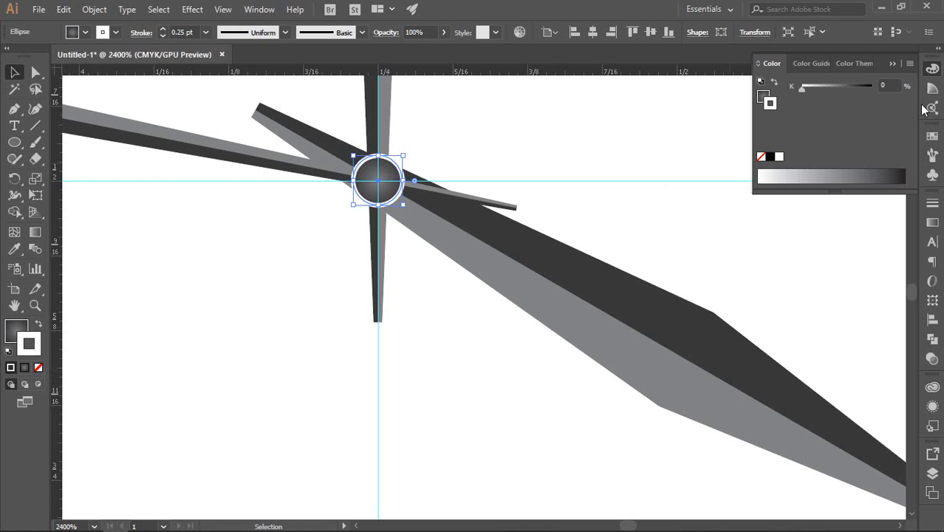
left_click_drag(805, 92, 863, 92)
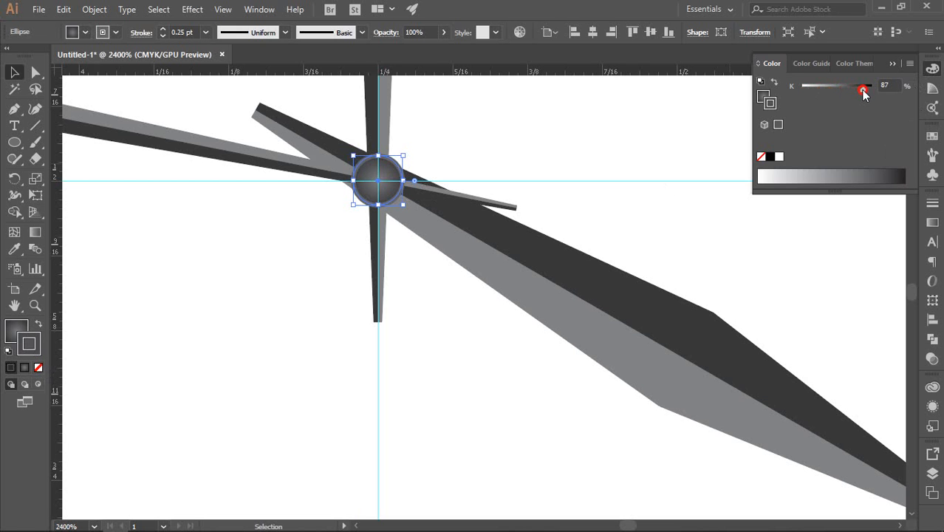
left_click(886, 85)
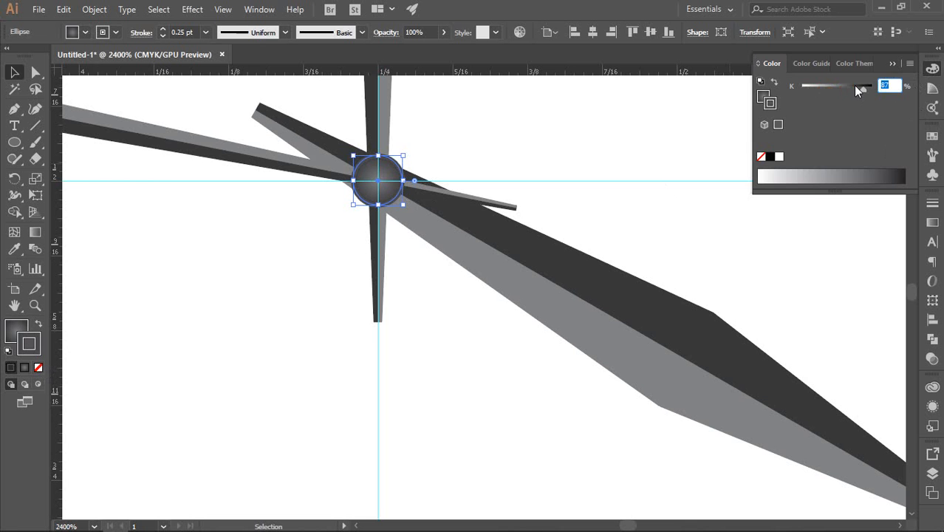
type("90")
key("Return")
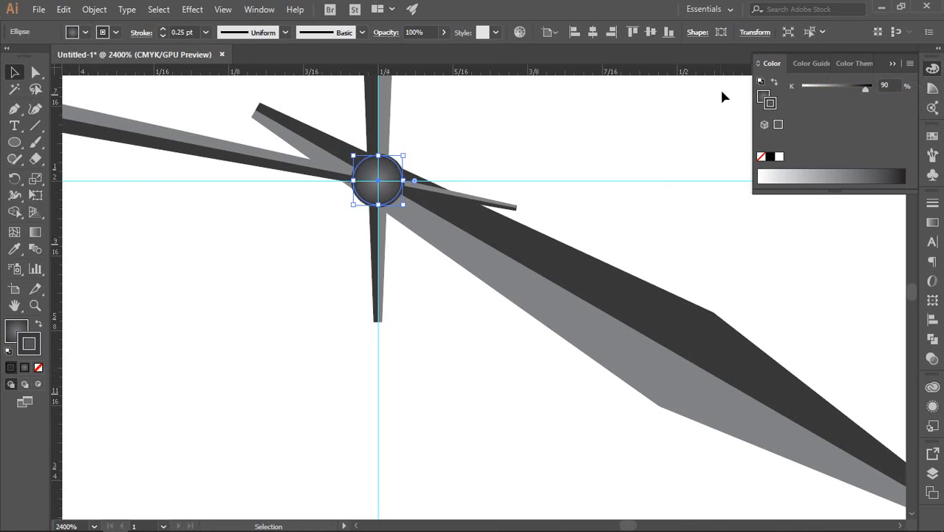
Step: Set the center circle's stroke weight to 0.1 pt, and deselect it
double_click(179, 33)
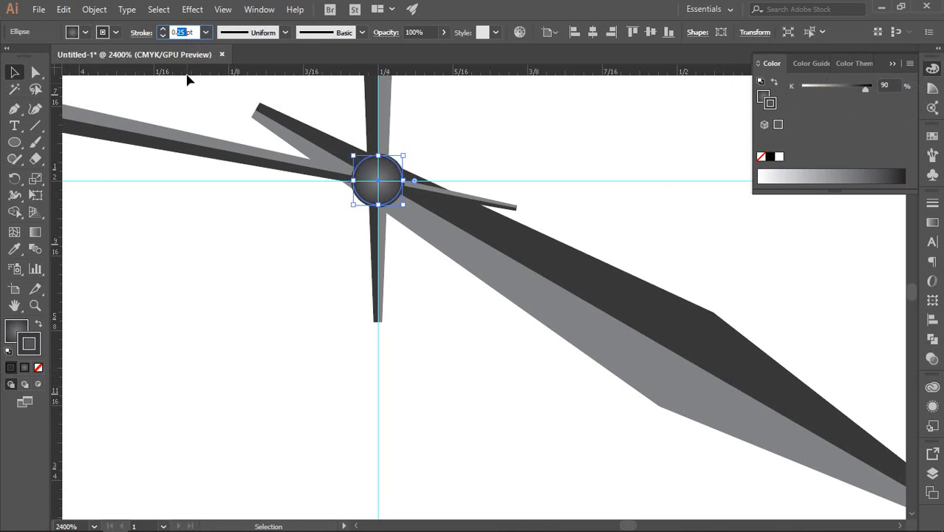
type("0.1")
key("Return")
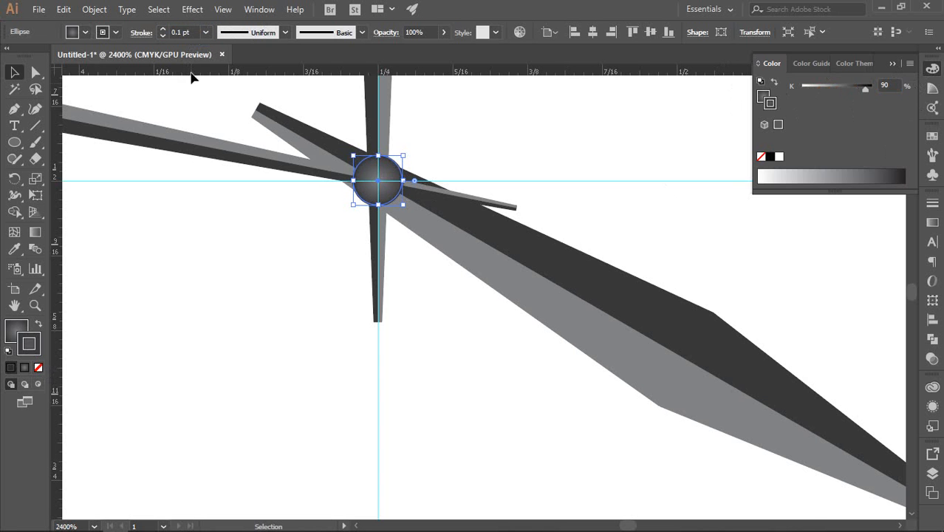
left_click(477, 294)
Step: Hide the guides crossing the clock
scroll(473, 262, "down", 2)
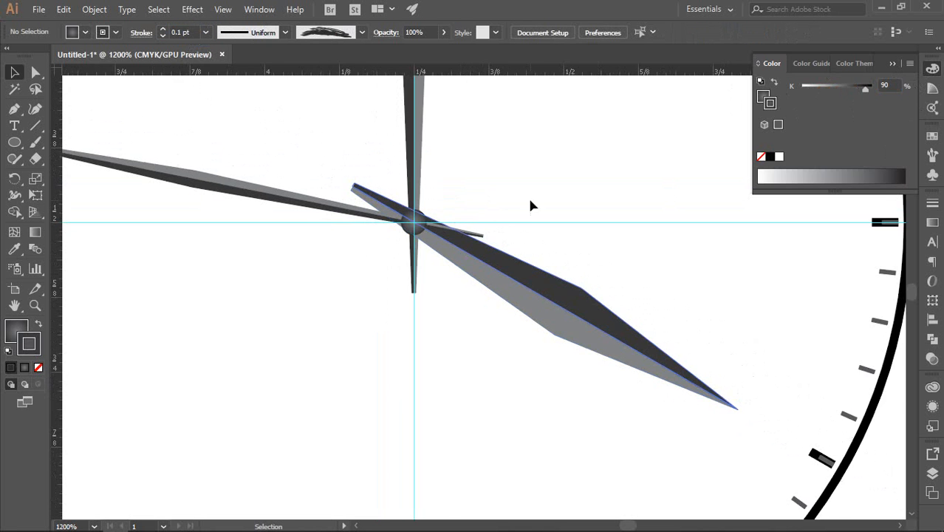
scroll(548, 196, "down", 1)
scroll(544, 203, "up", 2)
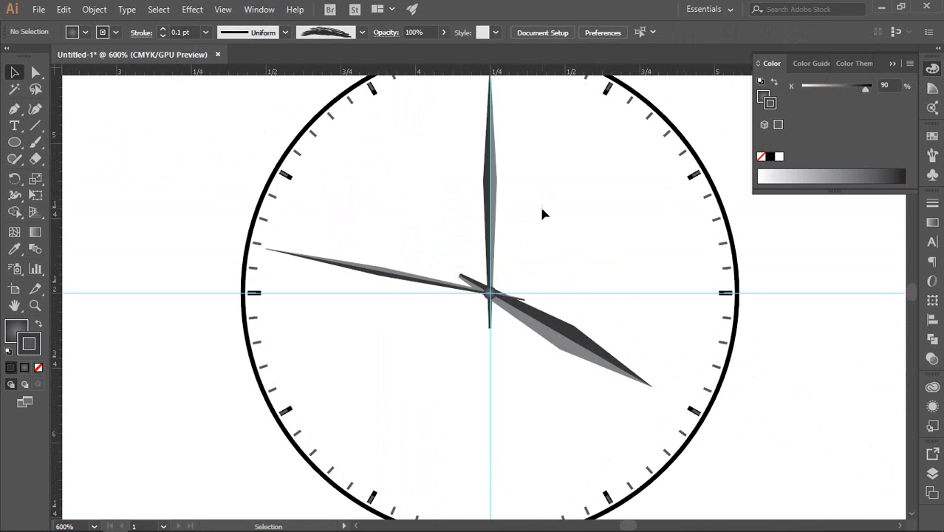
right_click(535, 227)
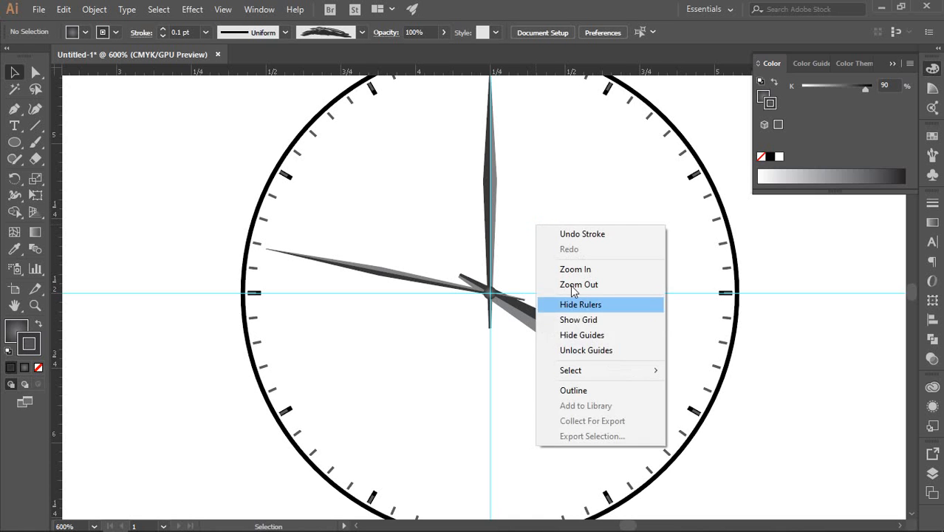
left_click(573, 334)
left_click_drag(583, 256, 584, 263)
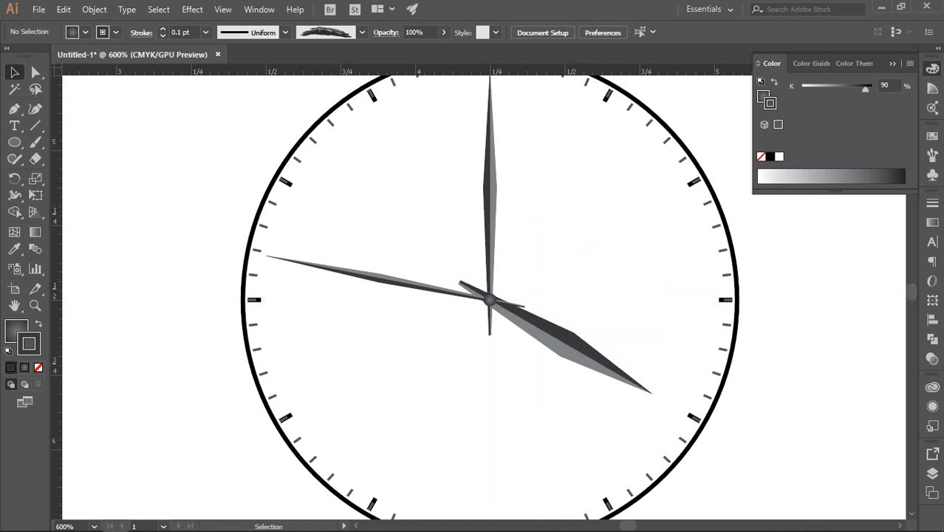
Step: Enlarge the center circle slightly over the joint of the hands, keeping it centered, and deselect it
left_click(932, 67)
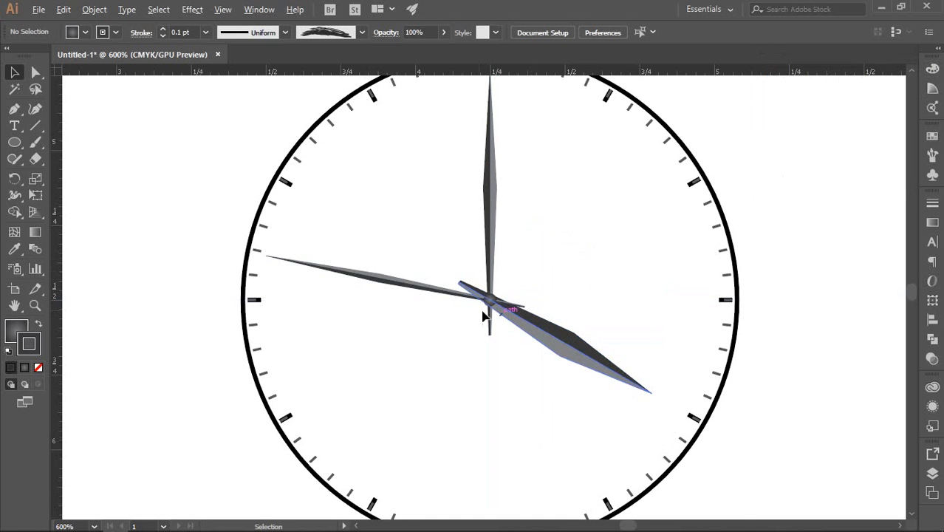
scroll(484, 315, "up", 4)
left_click(536, 235)
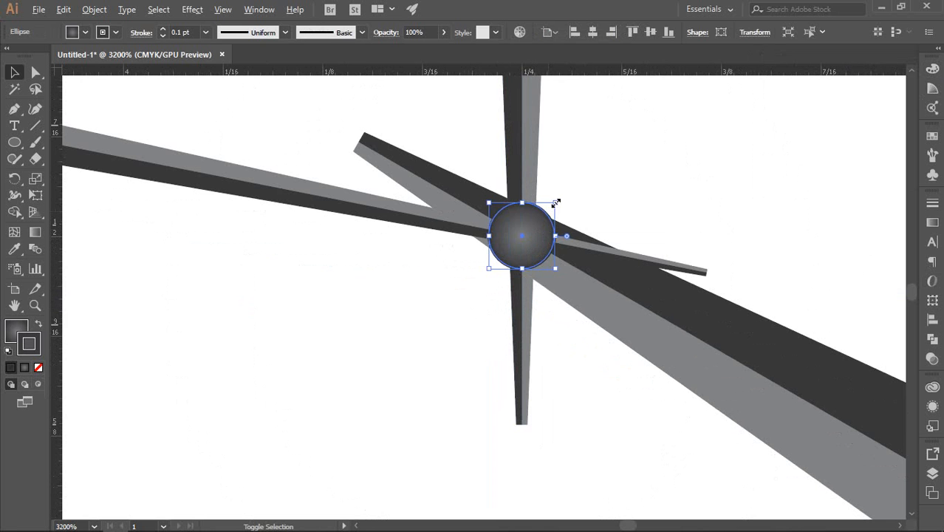
left_click_drag(554, 199, 569, 195)
left_click(619, 183)
scroll(619, 183, "down", 4)
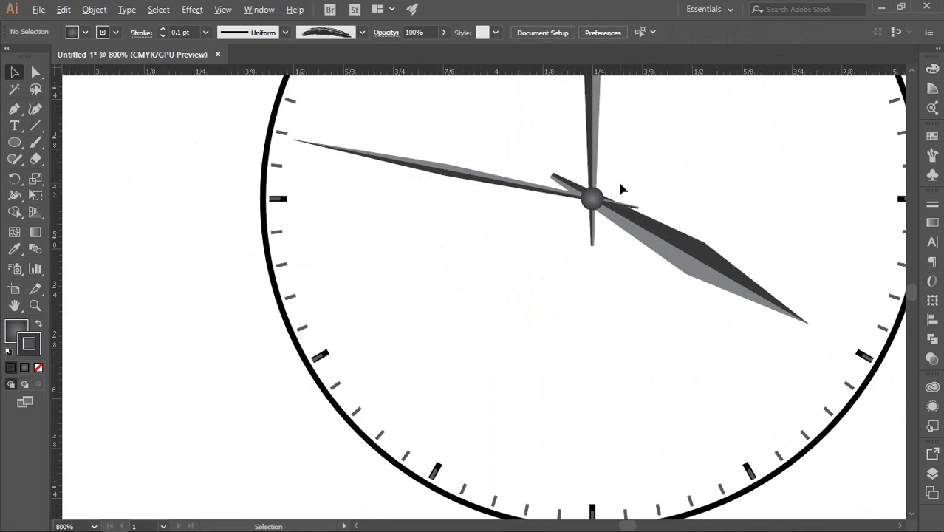
Step: Examine the clock face, its hands and the center cap at different magnifications
left_click_drag(693, 179, 610, 258)
left_click_drag(763, 264, 745, 283)
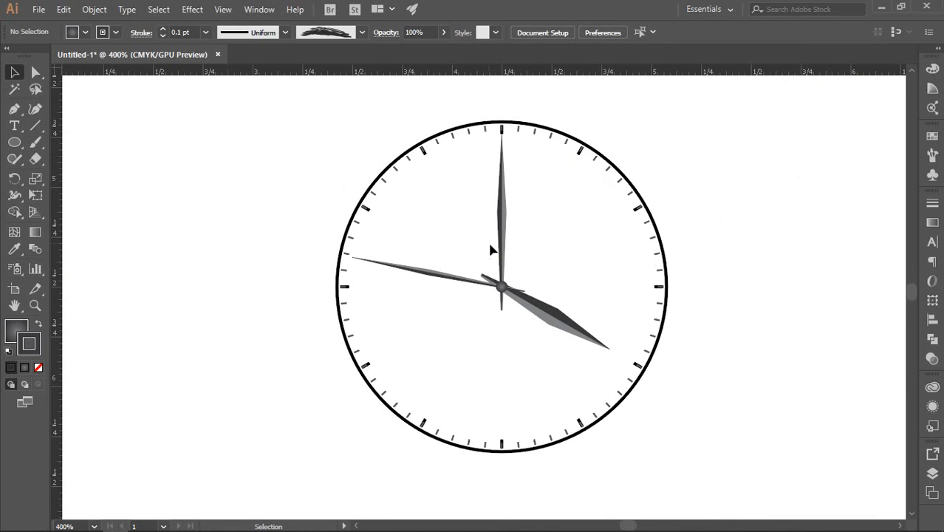
left_click_drag(443, 211, 546, 274)
left_click(546, 274)
scroll(520, 190, "up", 1)
scroll(499, 311, "up", 4)
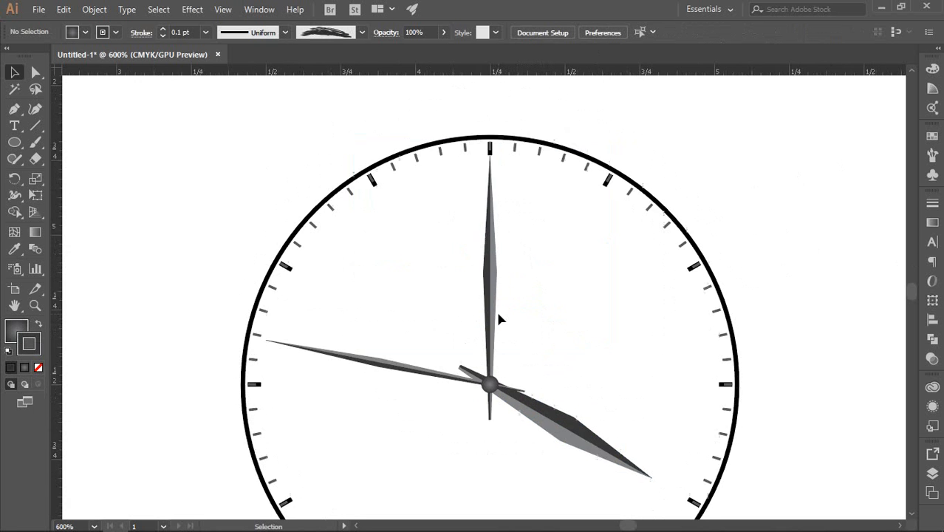
scroll(441, 170, "up", 2)
scroll(422, 198, "down", 2)
Step: Show the guides through the clock's center again
right_click(186, 141)
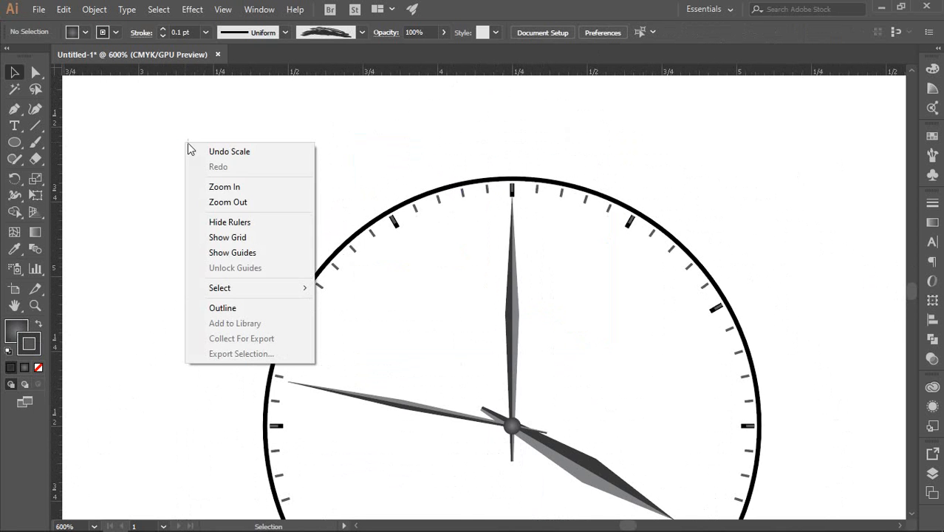
left_click(226, 253)
left_click_drag(605, 284, 565, 254)
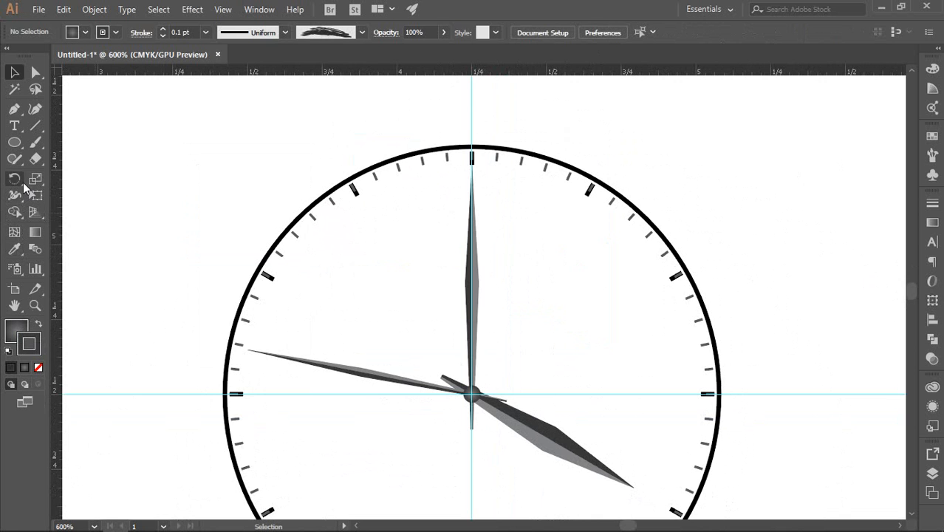
Step: Add the point text "12" above the top of the clock's outer ring
left_click(14, 125)
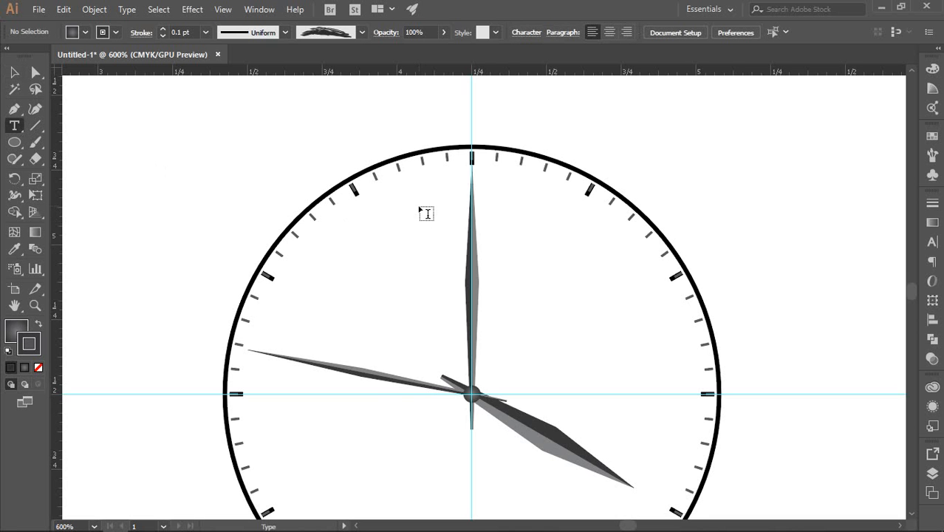
scroll(429, 208, "up", 3)
left_click(444, 156)
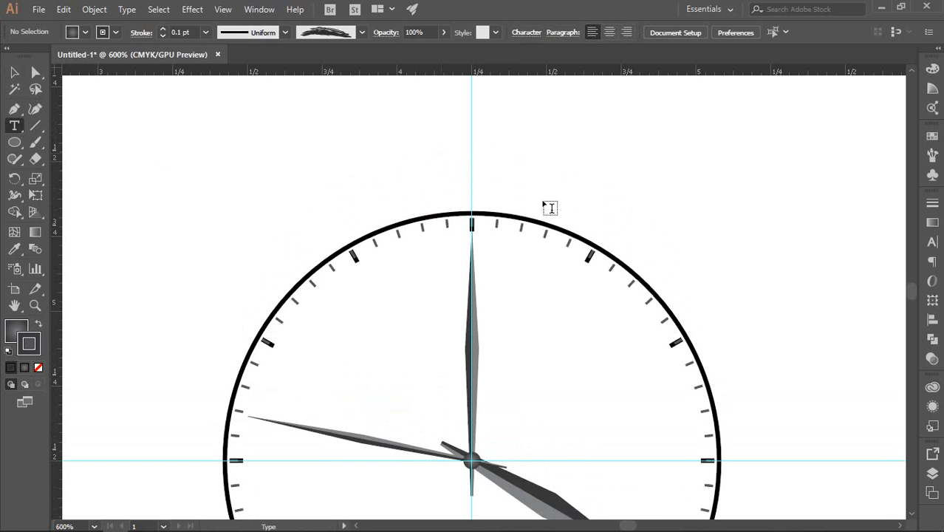
type("12")
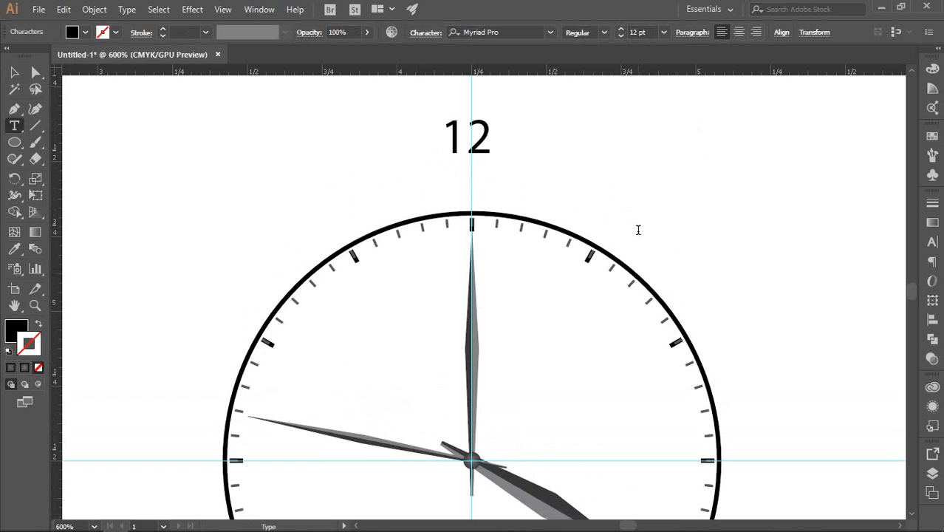
Step: Set the font of the whole "12" text to Montserrat Bold
key("ctrl+a")
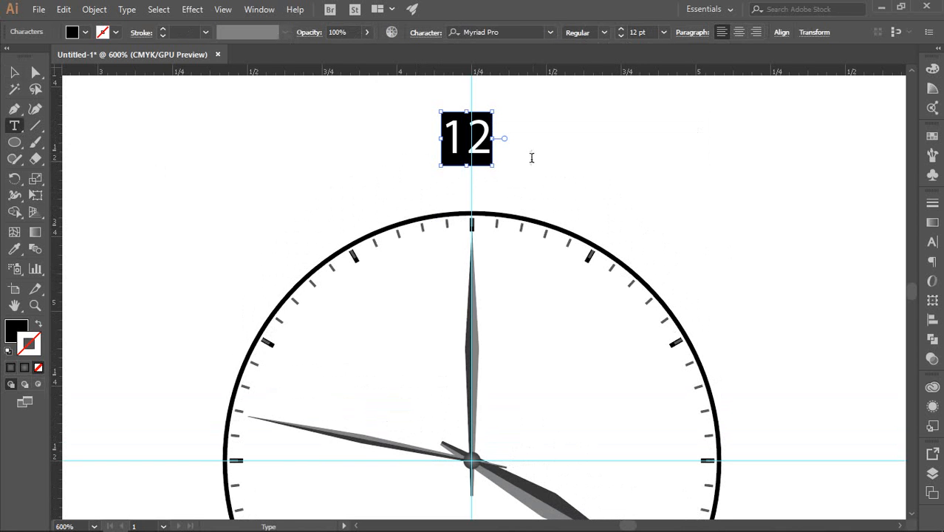
left_click(510, 32)
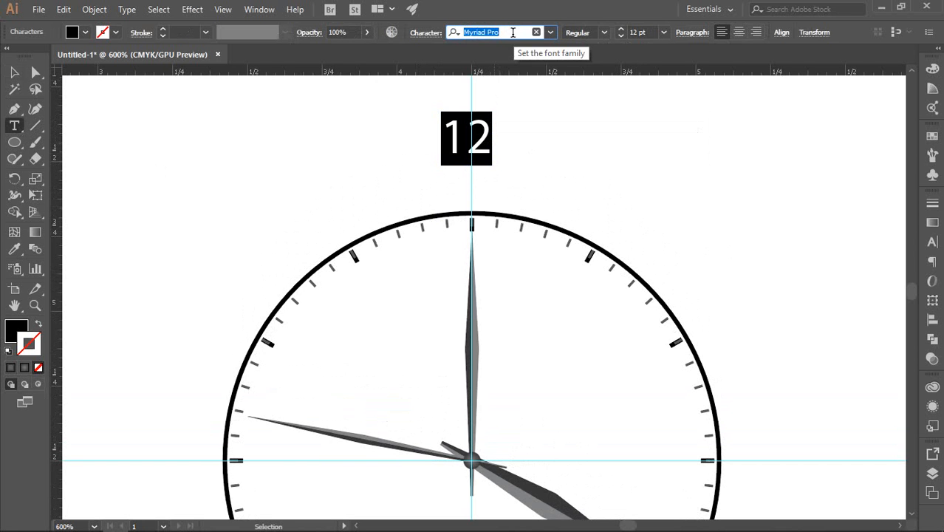
type("M")
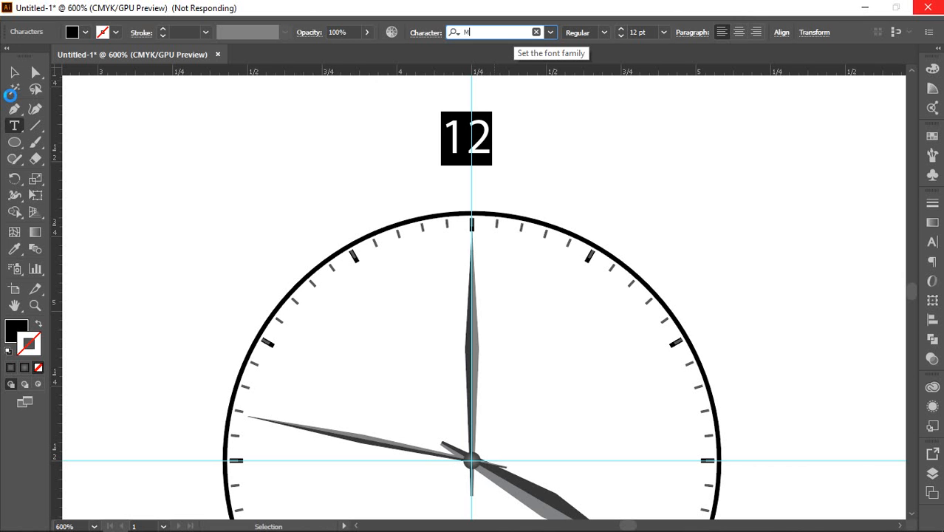
type("ont")
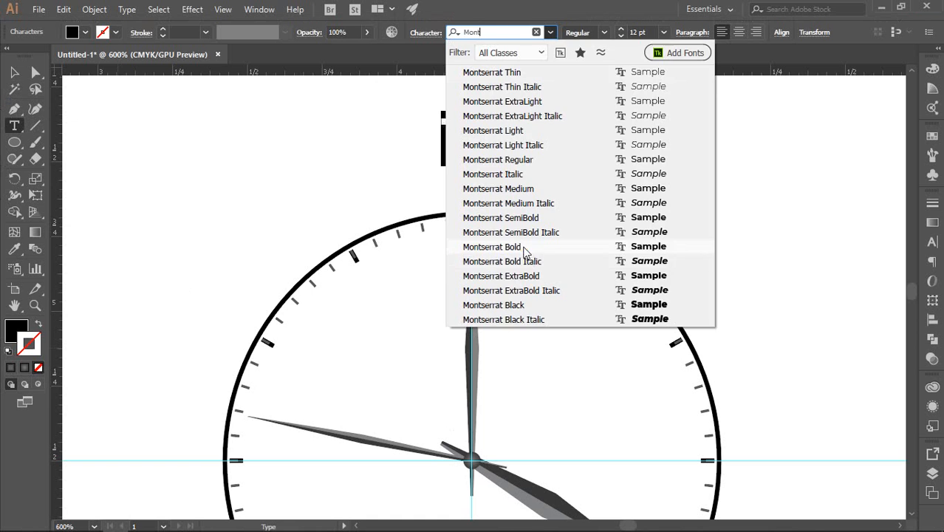
left_click(476, 246)
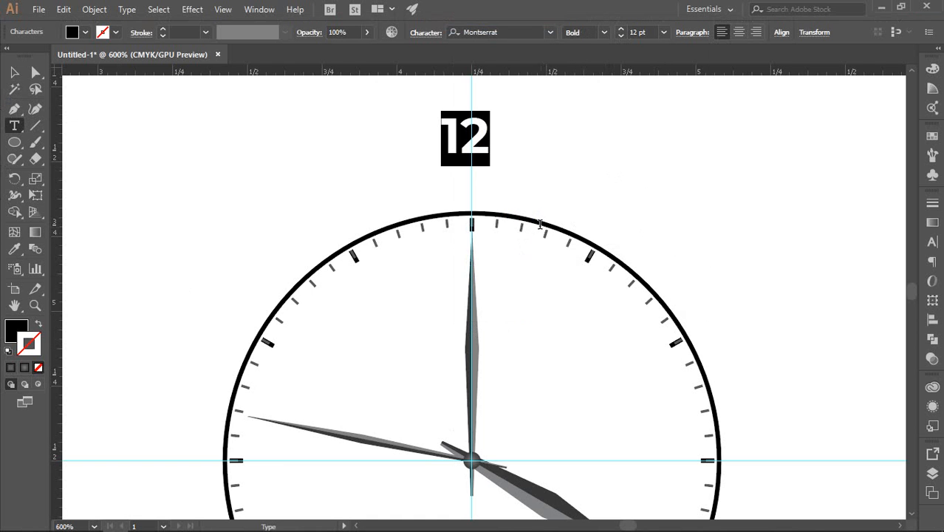
Step: Reduce the font size of the "12" text to 6 pt
left_click(620, 36)
left_click(620, 36)
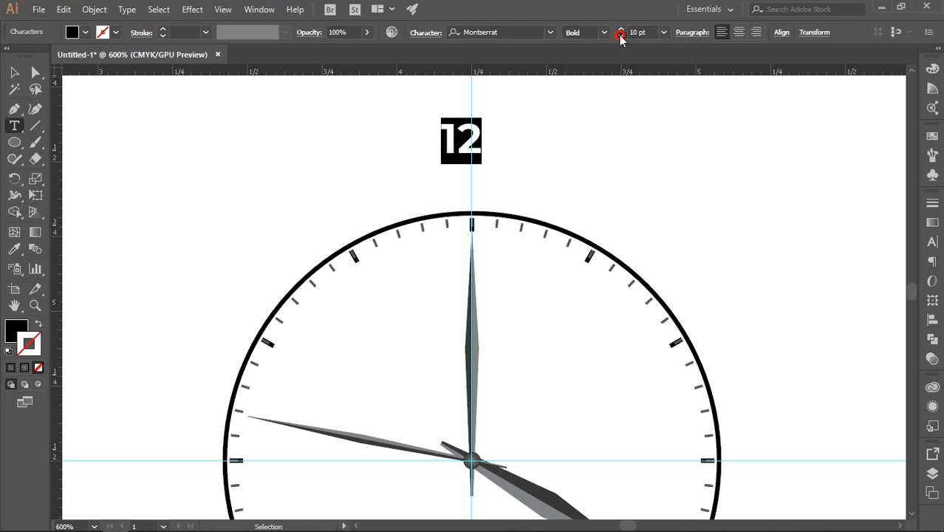
left_click(620, 36)
left_click(620, 36)
left_click(620, 36)
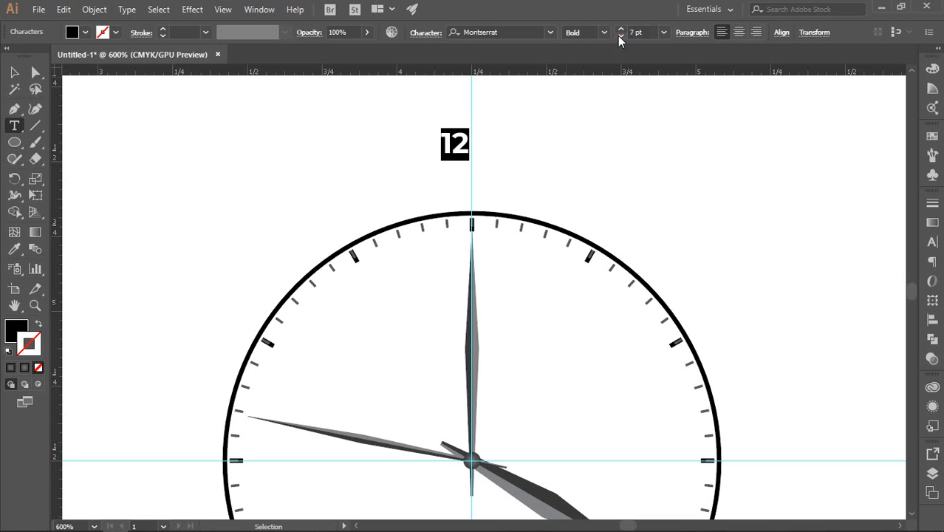
left_click(620, 37)
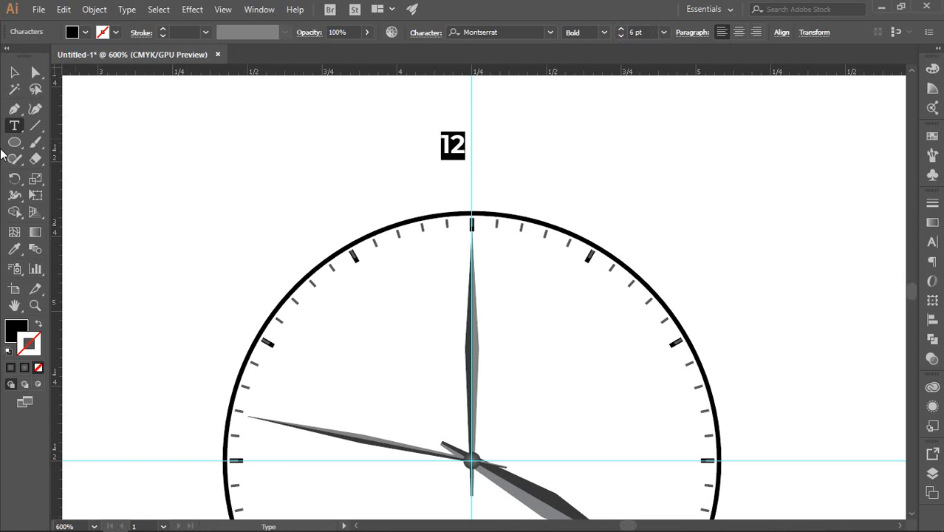
Step: Center-align the "12" text's paragraph and center it horizontally on the artboard, leaving it deselected
left_click(14, 71)
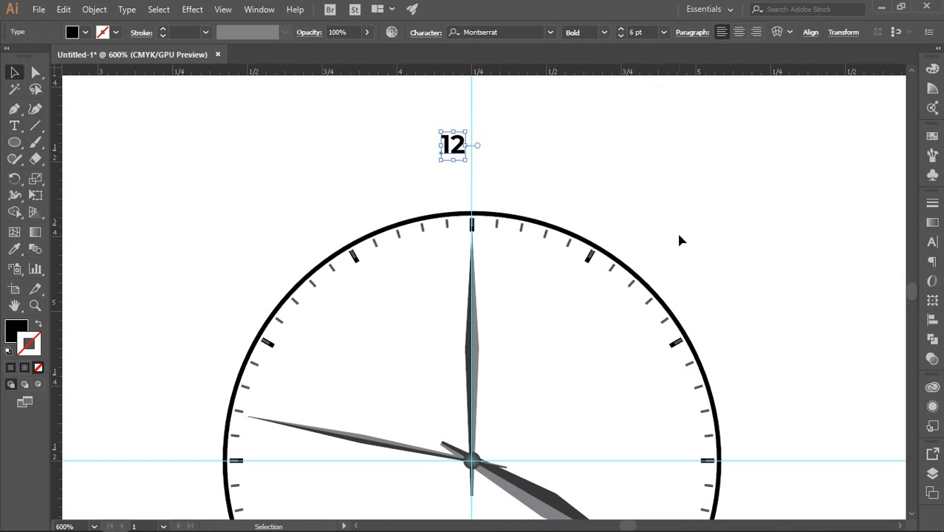
left_click(739, 34)
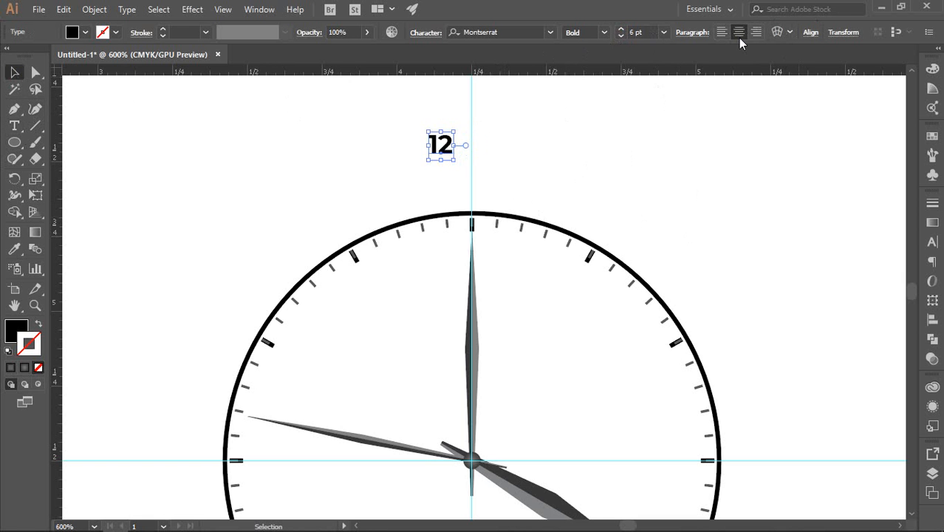
left_click(932, 319)
left_click(898, 309)
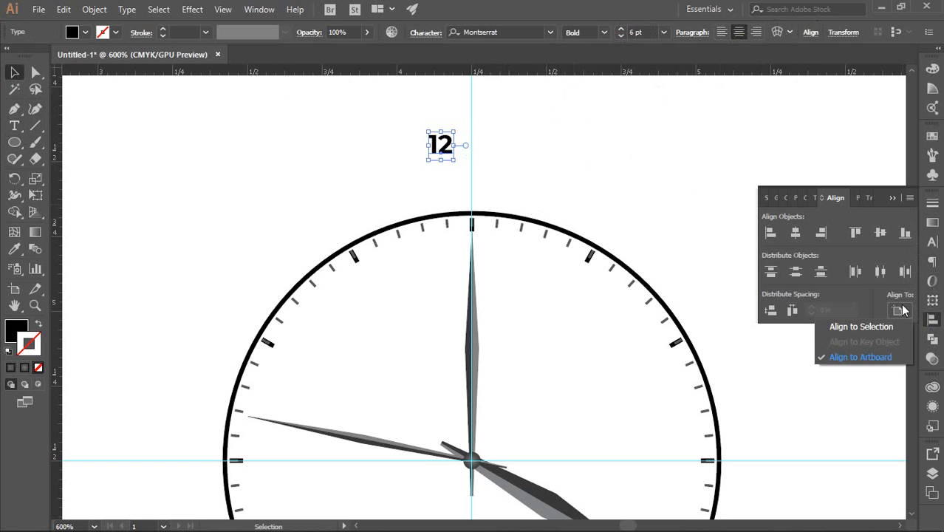
left_click(796, 233)
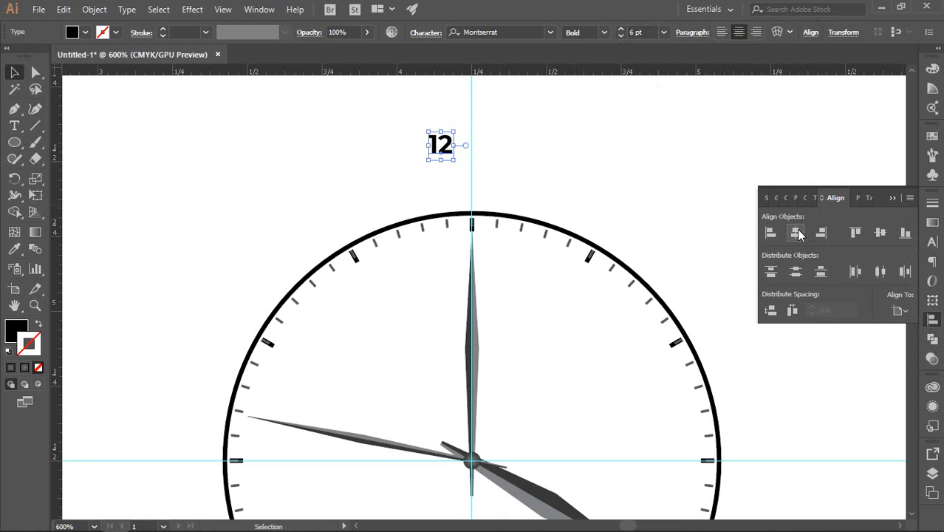
left_click(796, 233)
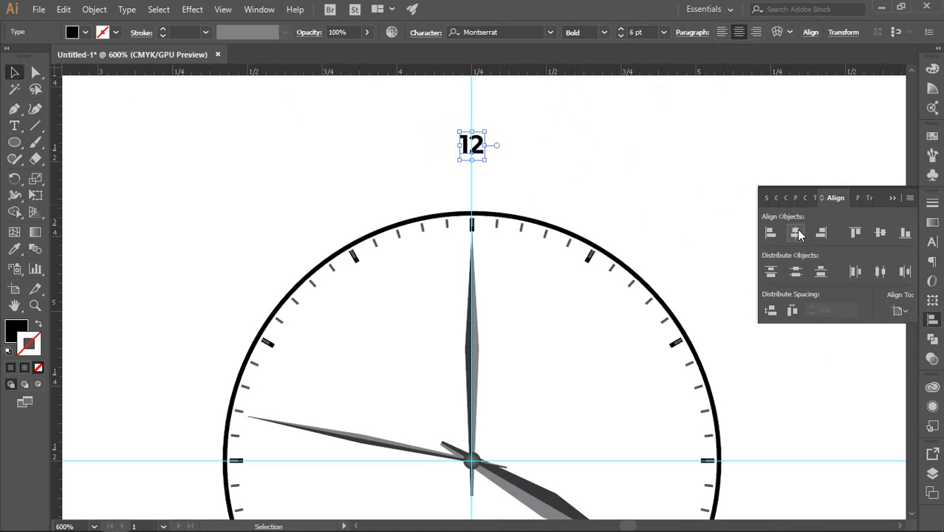
left_click(933, 319)
left_click(584, 176)
scroll(580, 170, "down", 4)
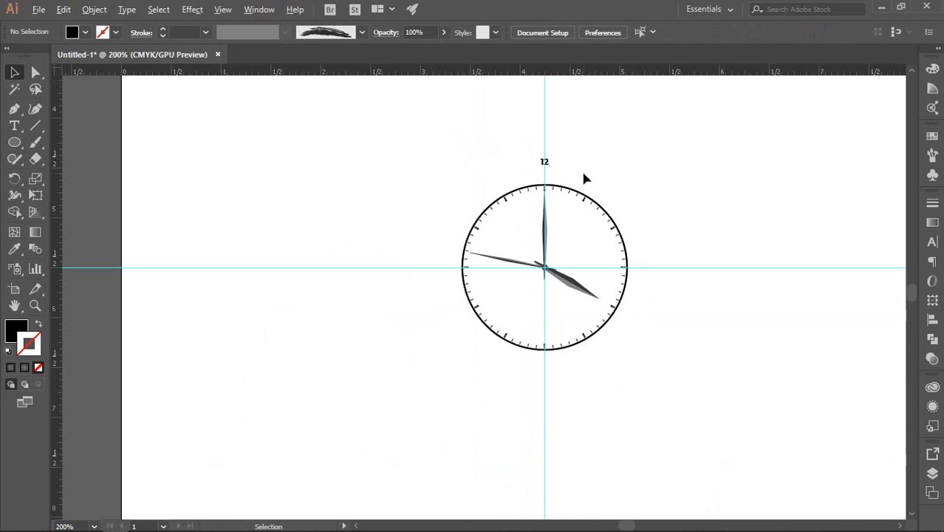
scroll(574, 172, "up", 2)
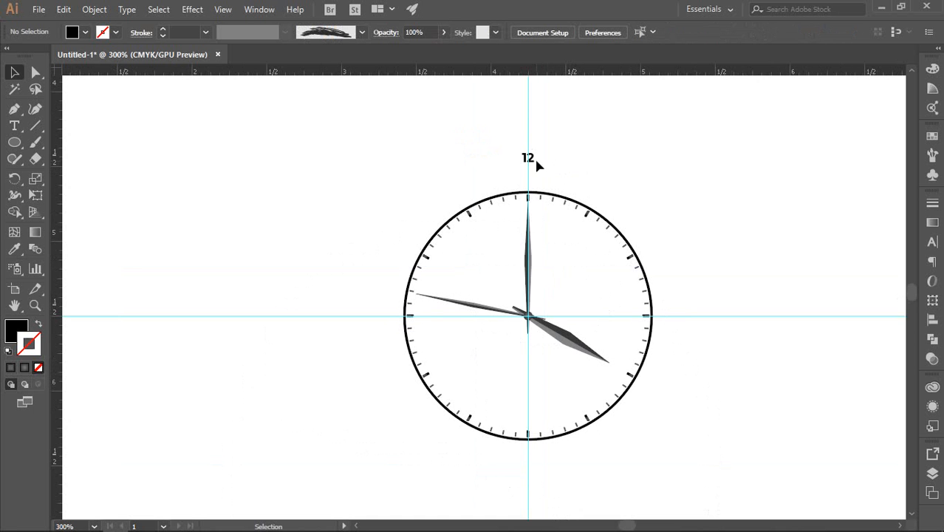
Step: Move the "12" text inside the ring just below the 12 o'clock tick and scale it down to 4.57 pt
left_click_drag(537, 163, 529, 208)
scroll(529, 209, "up", 5)
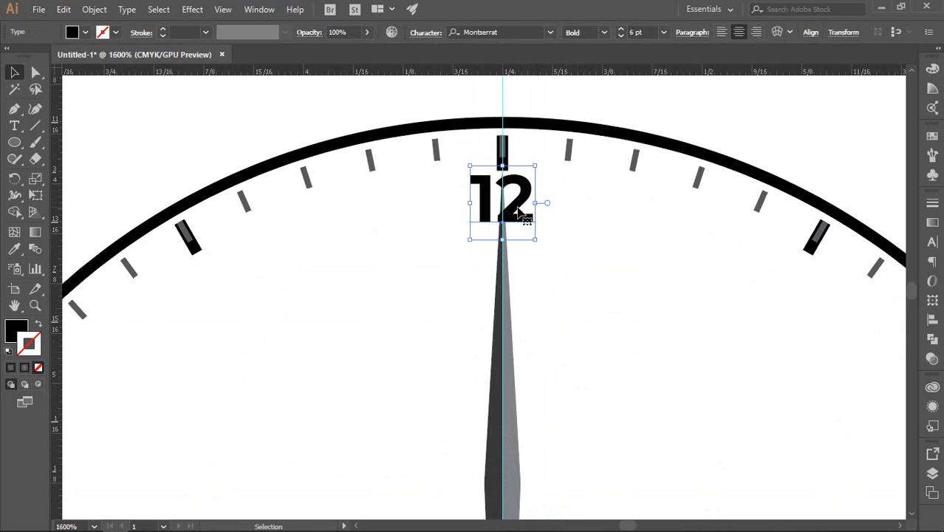
left_click_drag(504, 236, 506, 214)
scroll(517, 207, "down", 5)
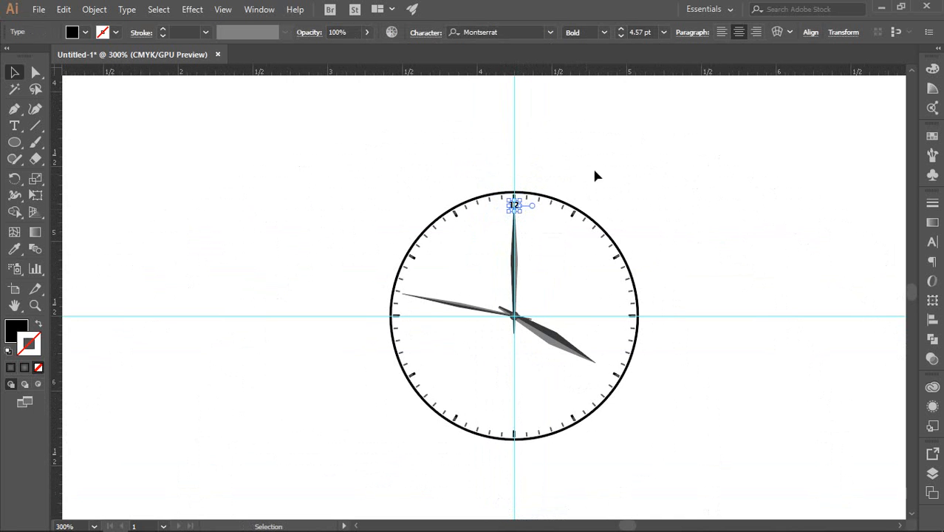
left_click(636, 166)
Step: Change the fill of the "12" text to 90% K and deselect it
scroll(522, 219, "up", 4)
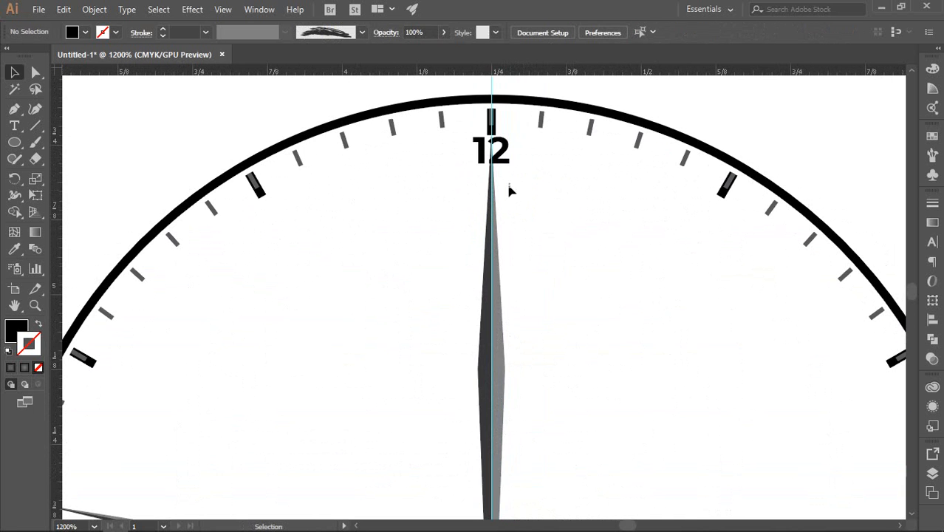
left_click(506, 161)
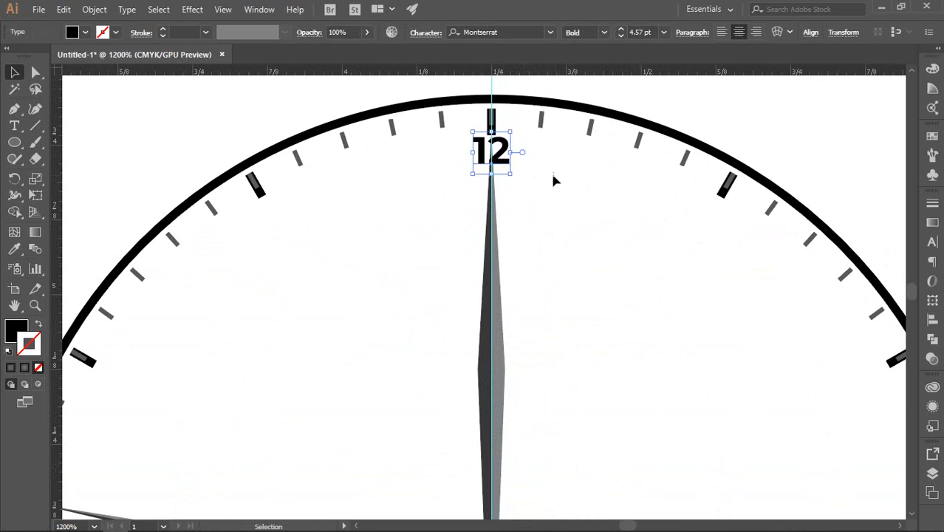
left_click(932, 68)
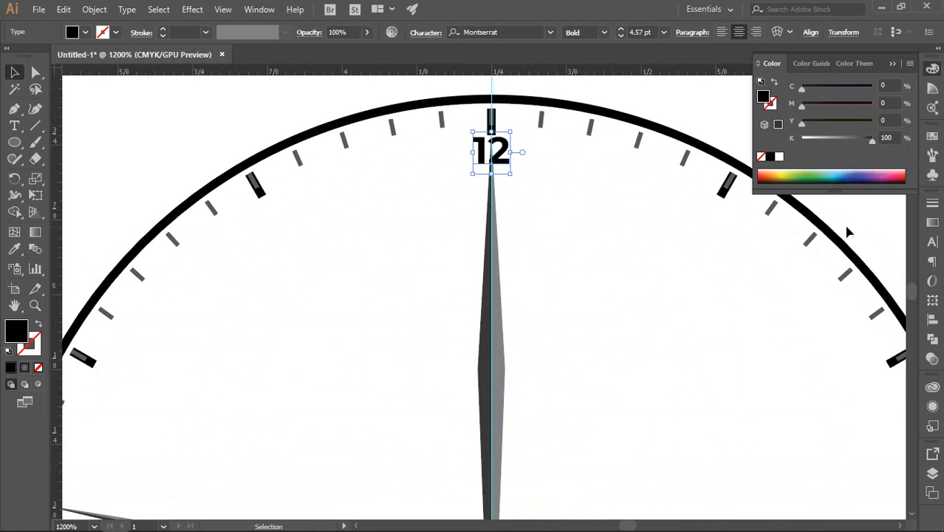
left_click(889, 138)
type("90")
key("Return")
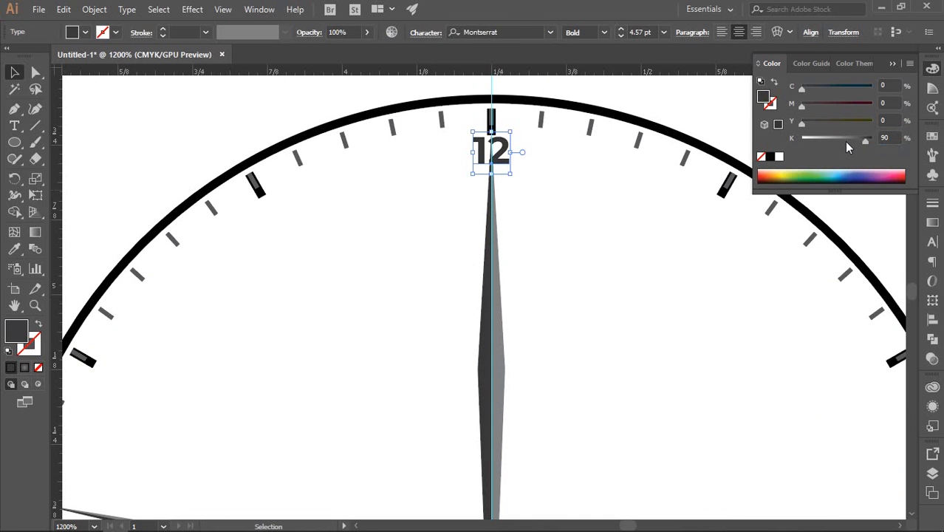
left_click(713, 99)
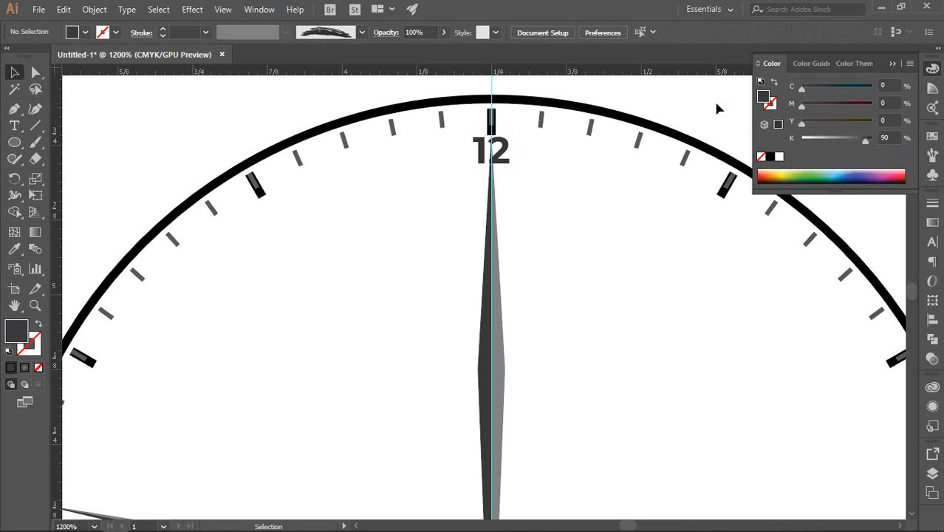
left_click(935, 69)
Step: Create a copy of the "12" text rotated -30° around the clock's center, where the guides cross
scroll(810, 81, "down", 3)
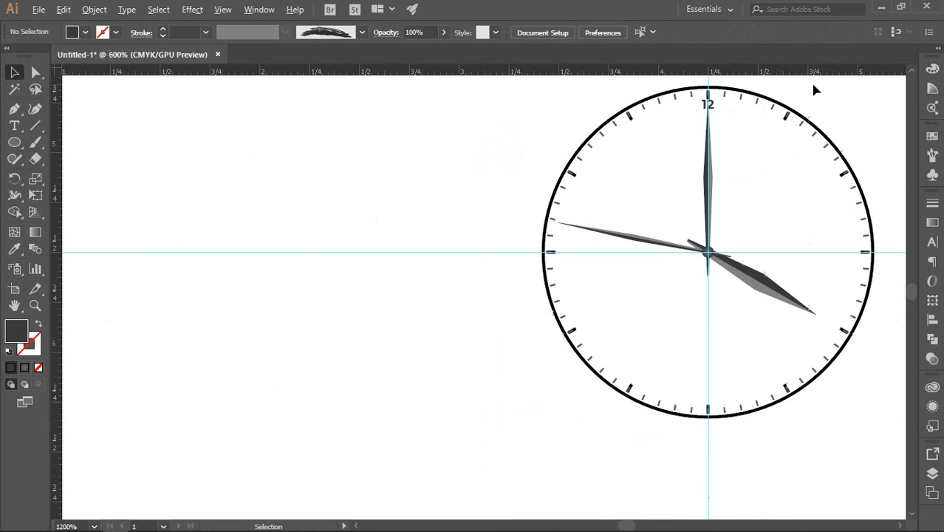
left_click(711, 105)
left_click_drag(758, 137, 625, 138)
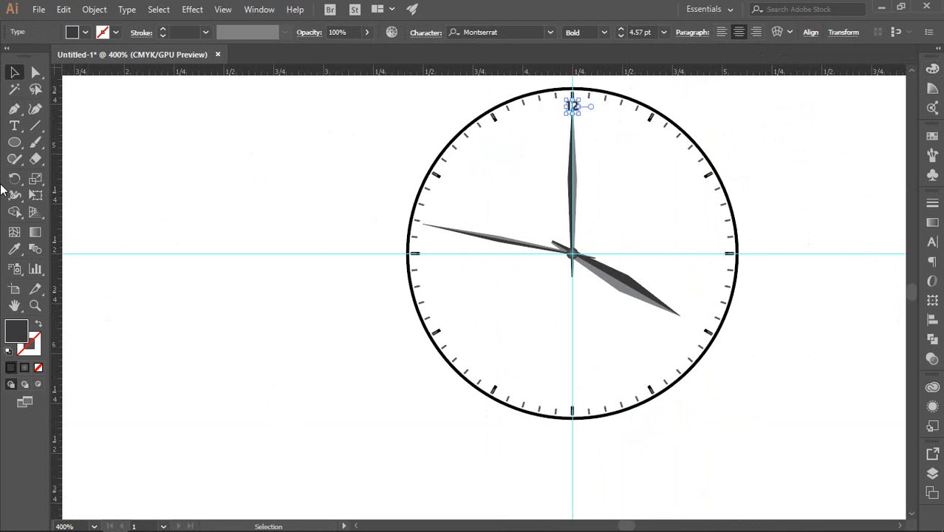
left_click(14, 178)
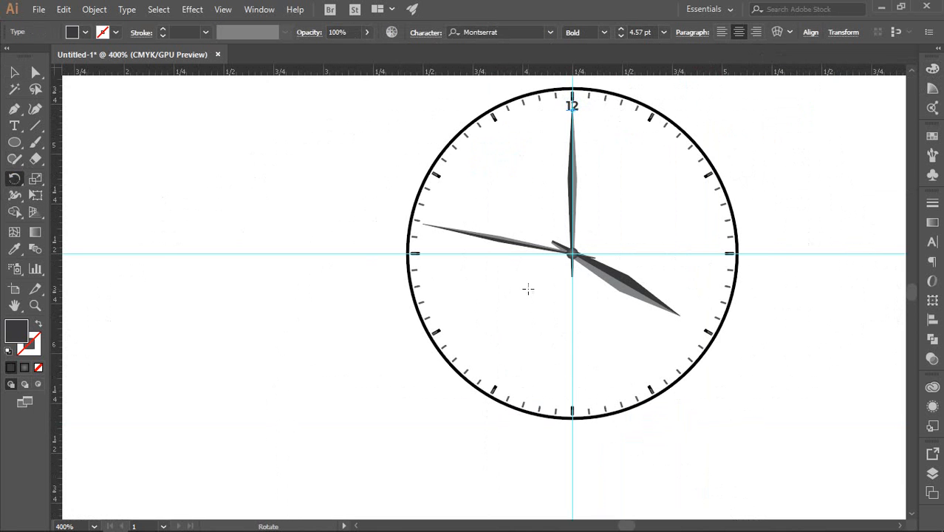
scroll(569, 266, "up", 7)
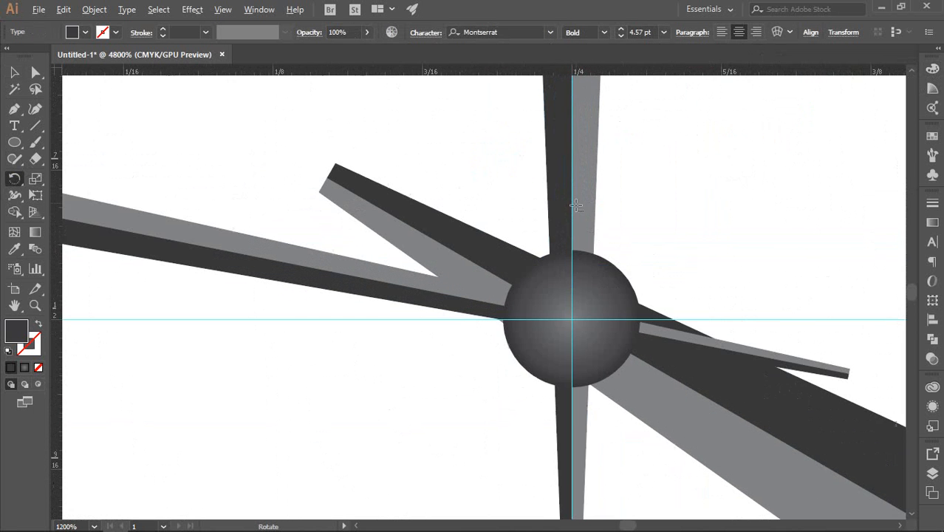
scroll(551, 364, "up", 2)
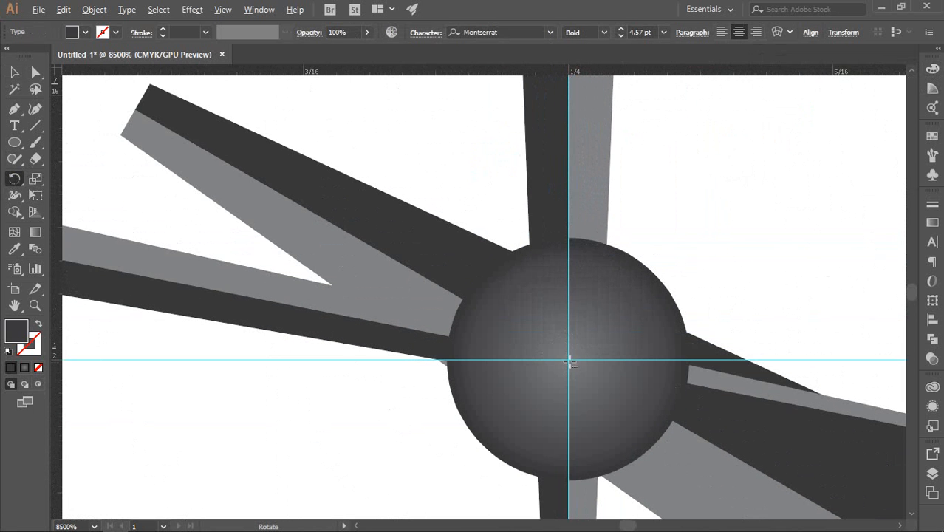
left_click(569, 359, "alt")
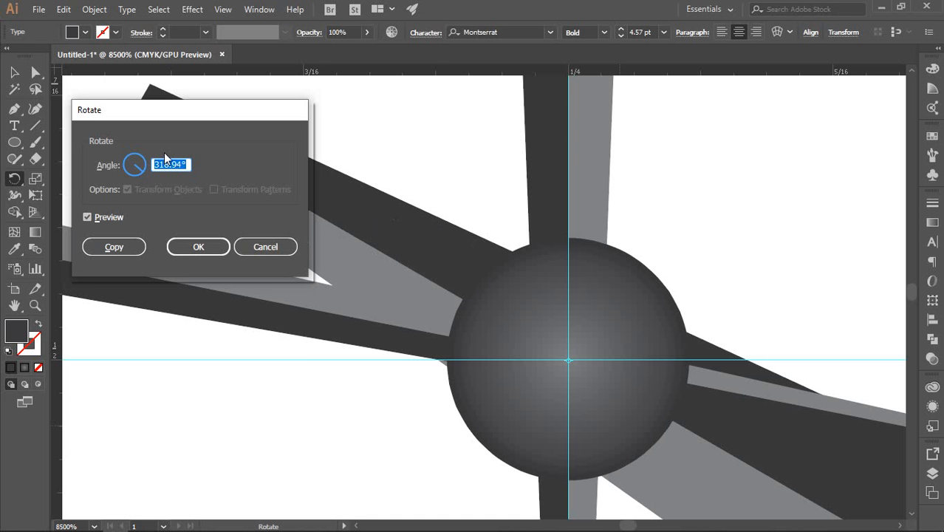
type("-30")
left_click(108, 246)
Step: Repeat the rotated copy around the dial until all twelve hour positions carry a "12", leaving nothing selected
scroll(424, 267, "down", 2)
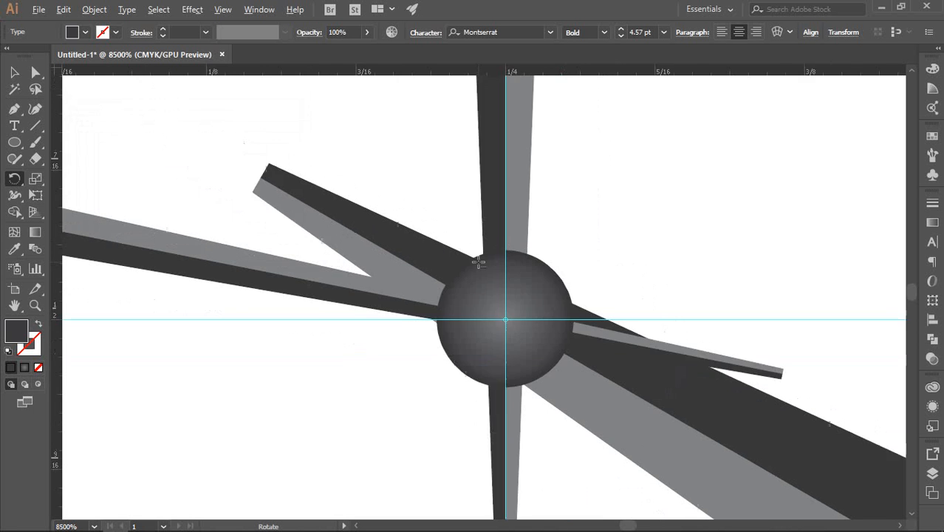
scroll(479, 262, "down", 2)
scroll(527, 249, "down", 4)
scroll(556, 185, "up", 6)
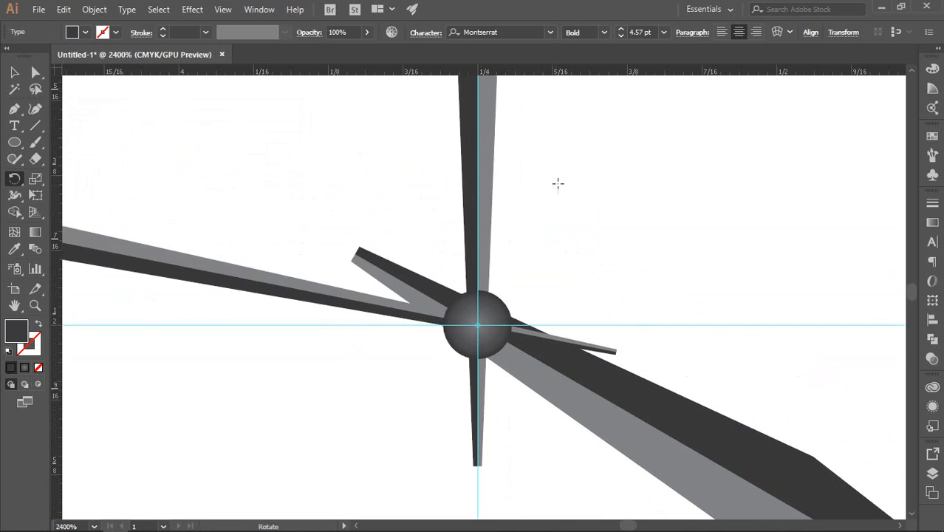
scroll(558, 183, "down", 6)
scroll(584, 114, "up", 1)
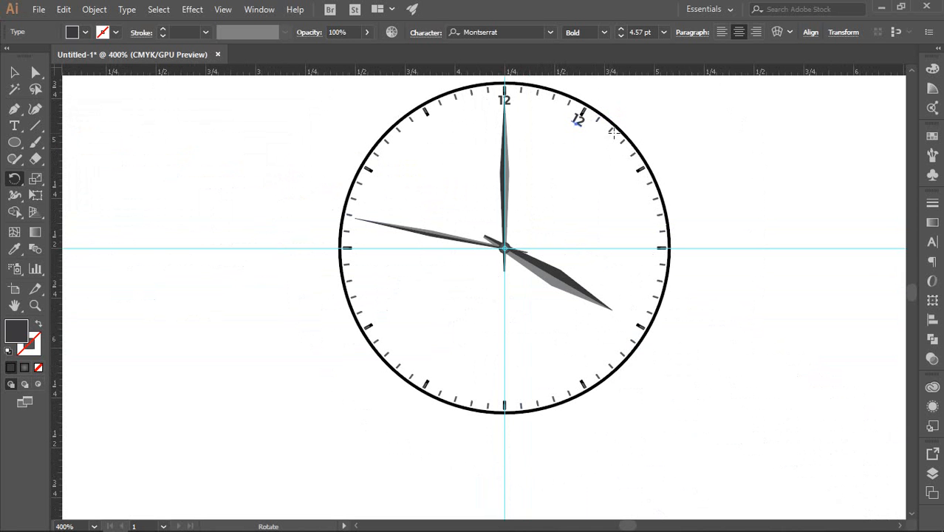
key("ctrl")
key("ctrl+d")
key("ctrl+d")
key("ctrl+d")
key("ctrl+d")
key("ctrl+d")
key("ctrl+d")
key("ctrl+d")
key("ctrl+d")
key("ctrl+d")
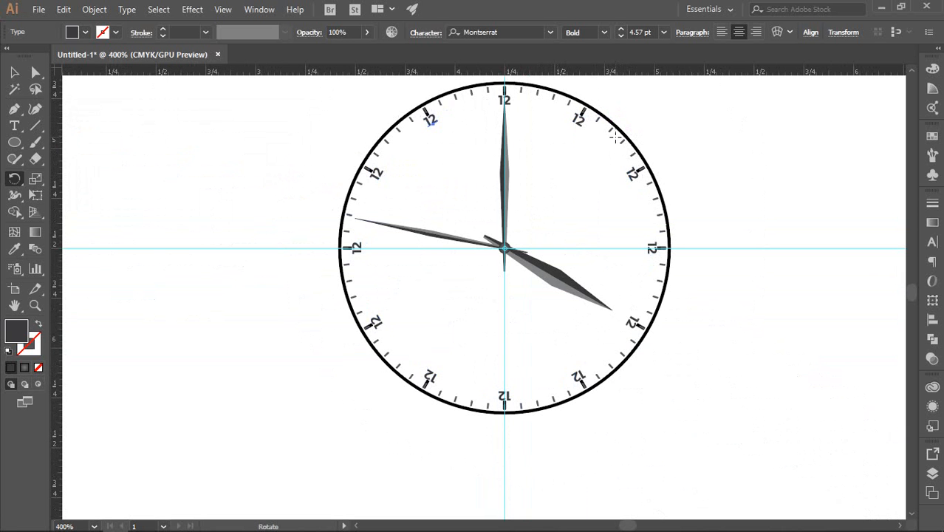
key("v")
left_click(473, 161)
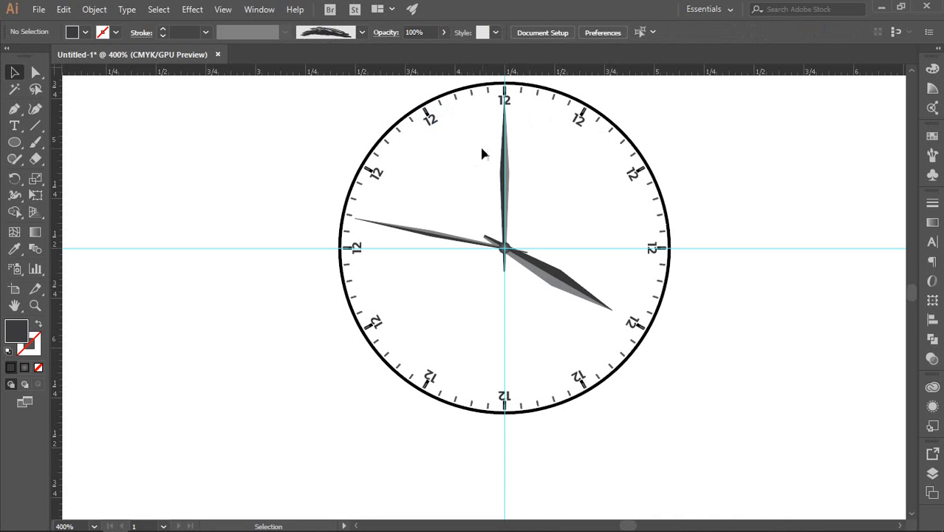
Step: Replace the numeral at the 1 o'clock position with "01"
scroll(554, 126, "up", 2)
scroll(558, 133, "up", 3)
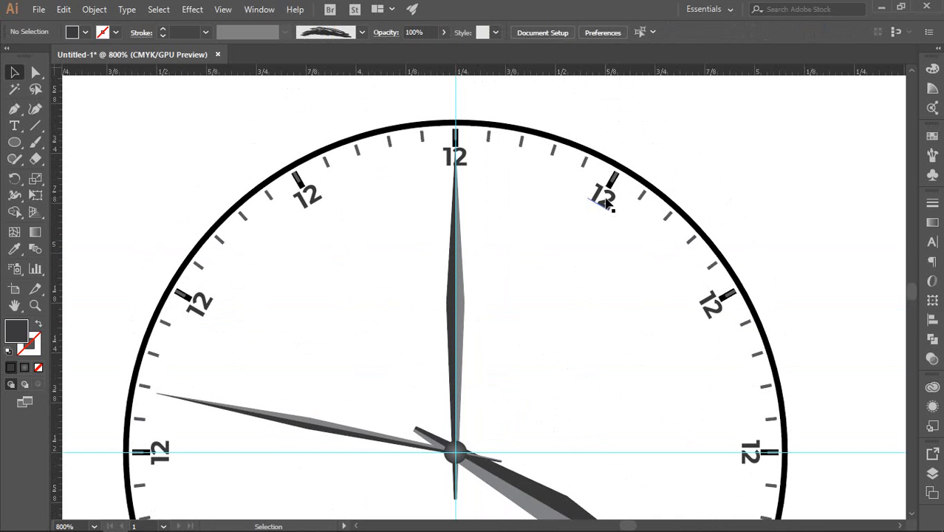
key("t")
double_click(600, 193)
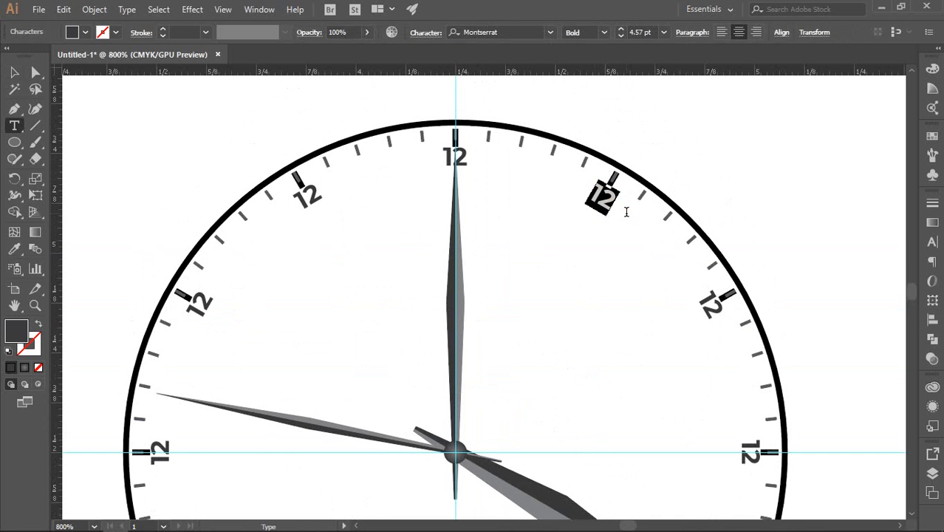
type("01")
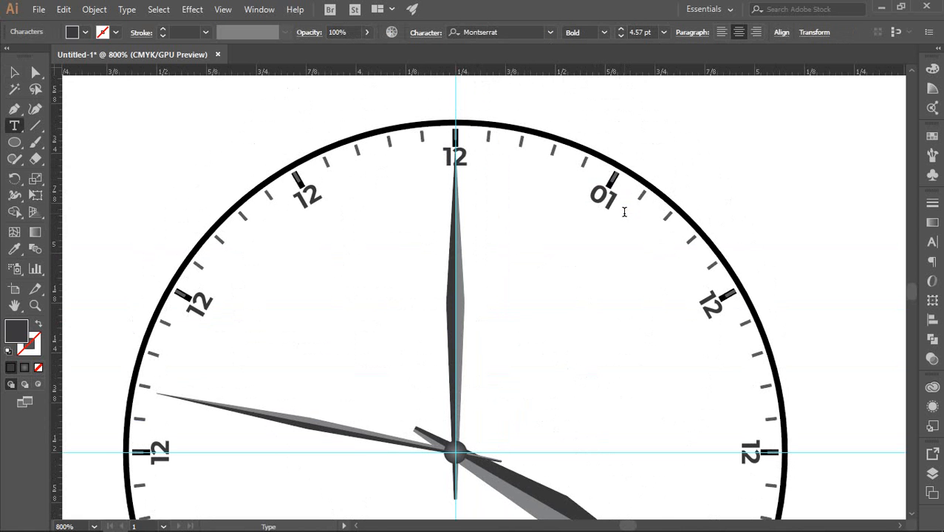
Step: Replace the numerals at the 2 and 3 o'clock positions with "02" and "03"
scroll(625, 212, "down", 2)
double_click(706, 251)
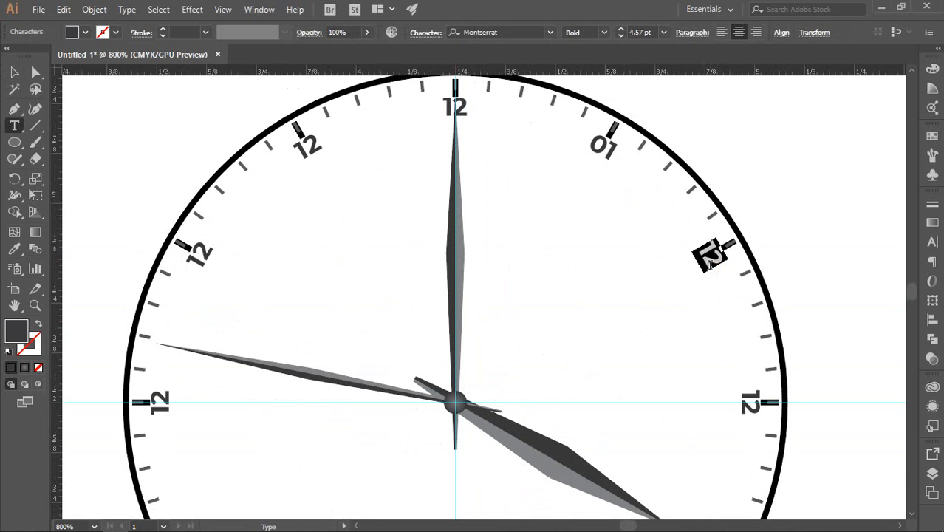
type("02")
scroll(710, 251, "down", 3)
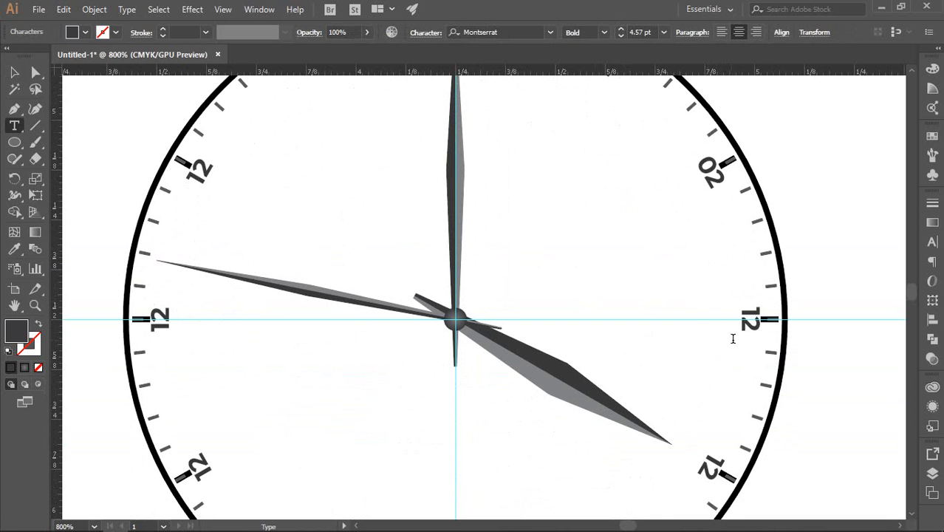
left_click_drag(741, 312, 759, 333)
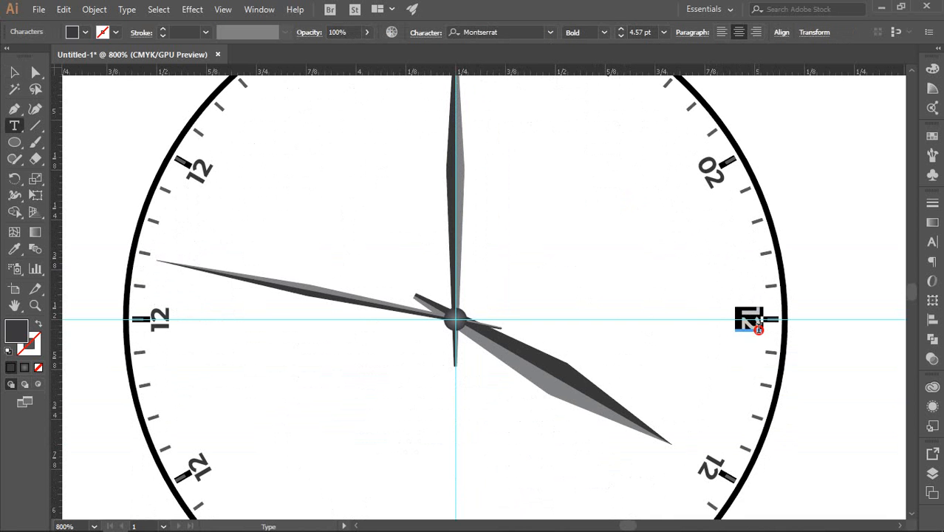
type("03")
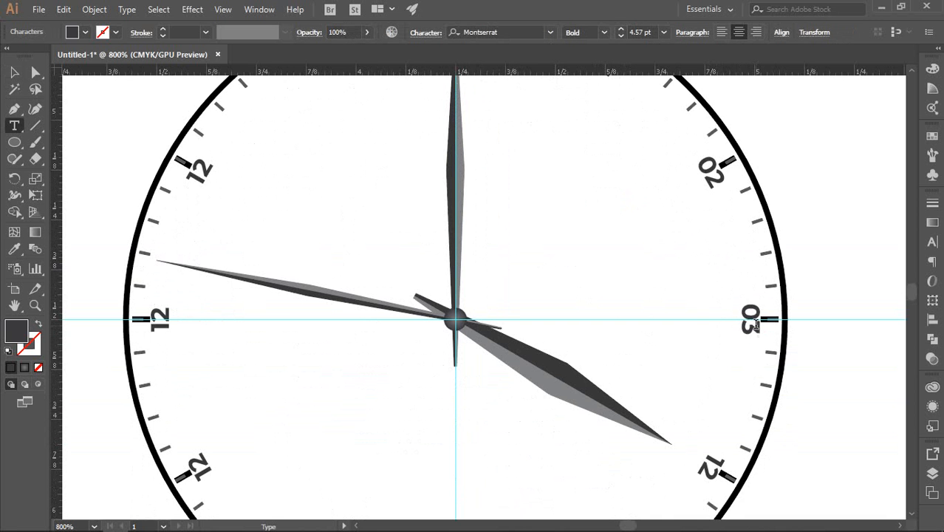
scroll(697, 281, "down", 4)
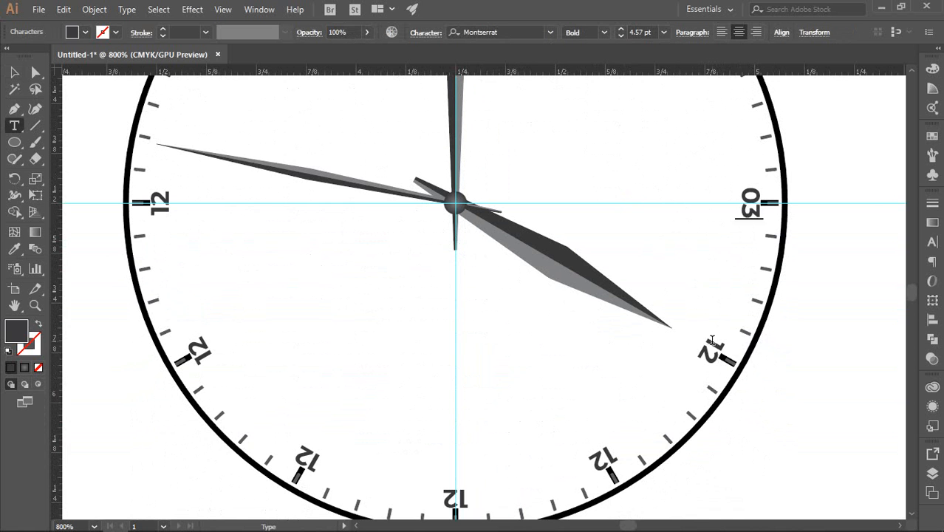
Step: Replace the placeholder 12s at the four and five o'clock marks with 04 and 05
left_click_drag(715, 338, 697, 358)
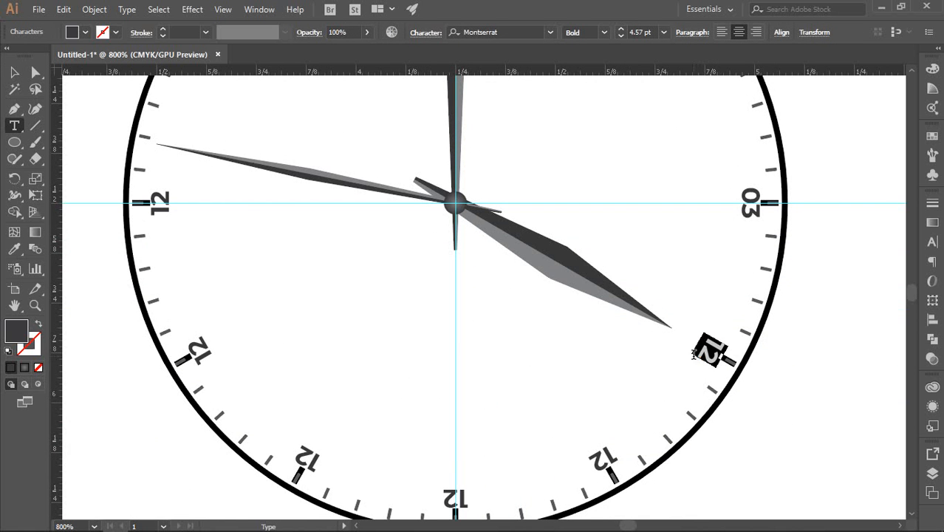
type("04")
scroll(670, 310, "down", 3)
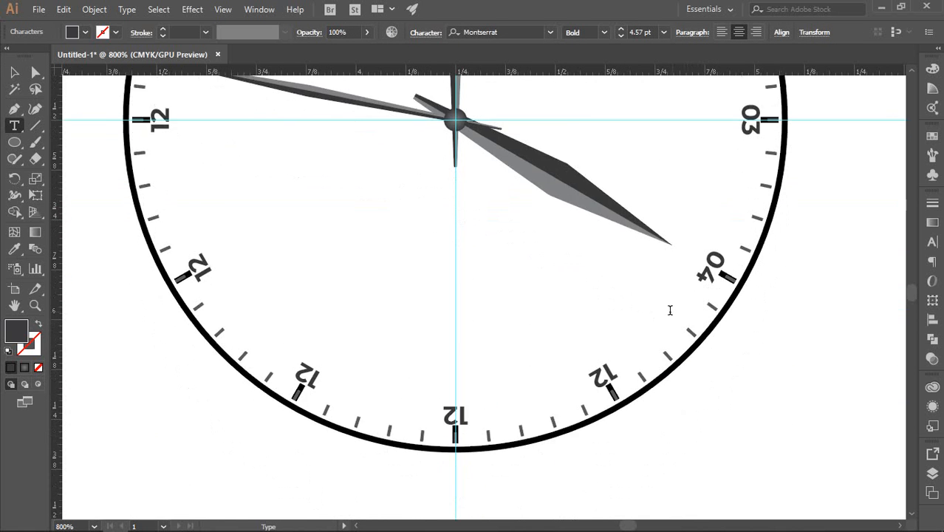
scroll(670, 310, "down", 2)
left_click_drag(620, 306, 582, 316)
left_click(613, 304)
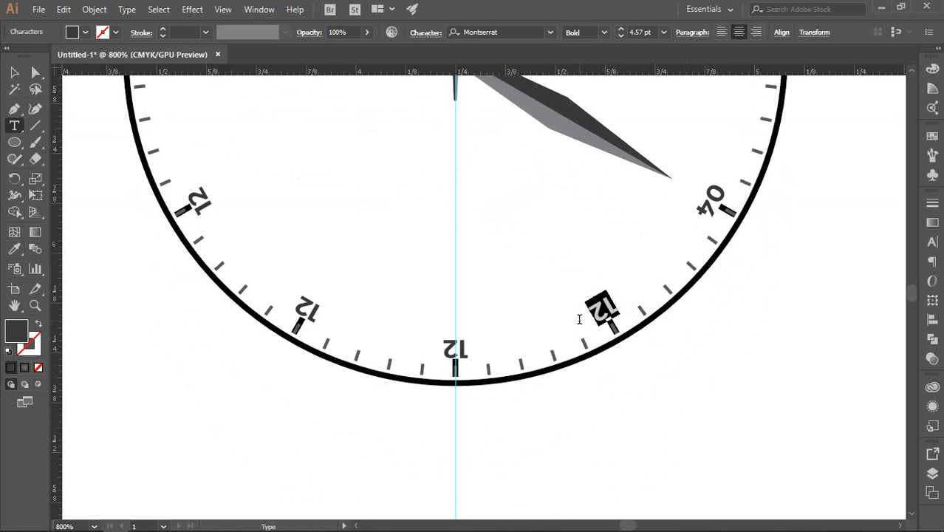
type("05")
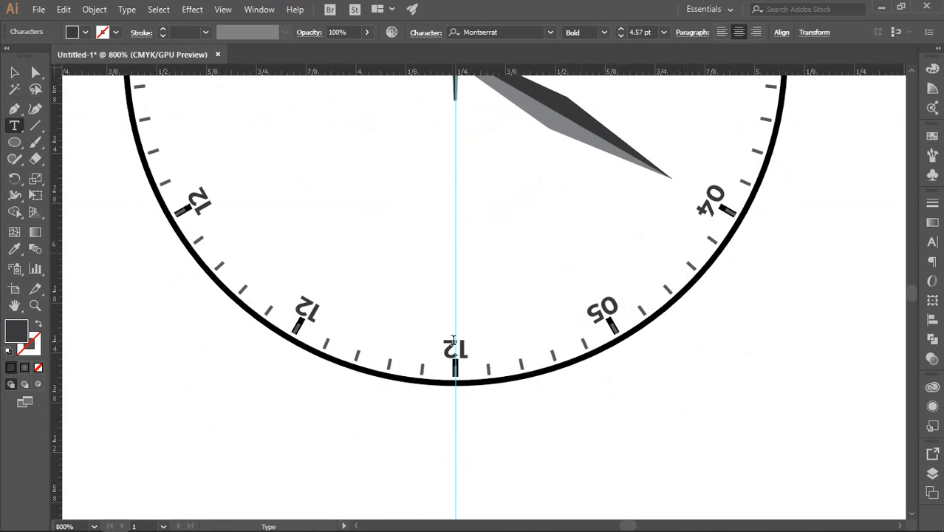
Step: Replace the placeholder 12s at the six and seven o'clock marks with 06 and 07
left_click_drag(443, 343, 479, 343)
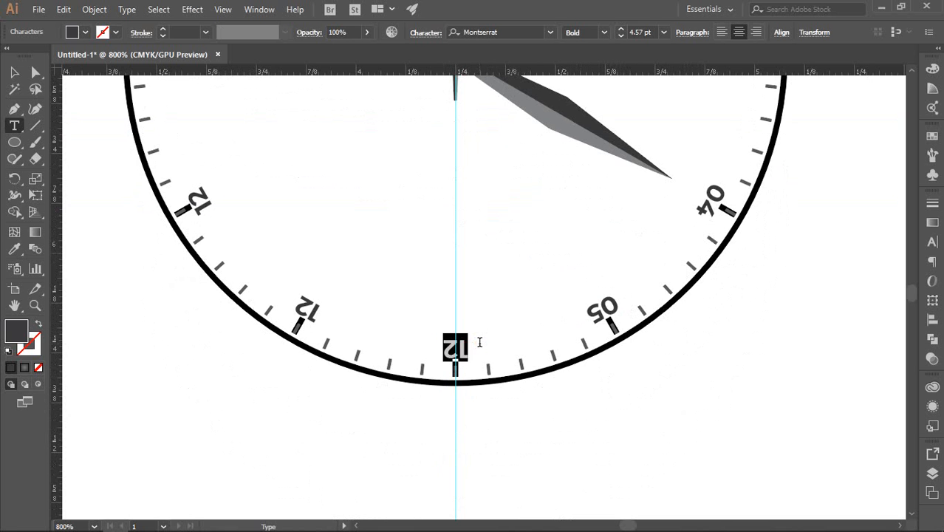
type("06")
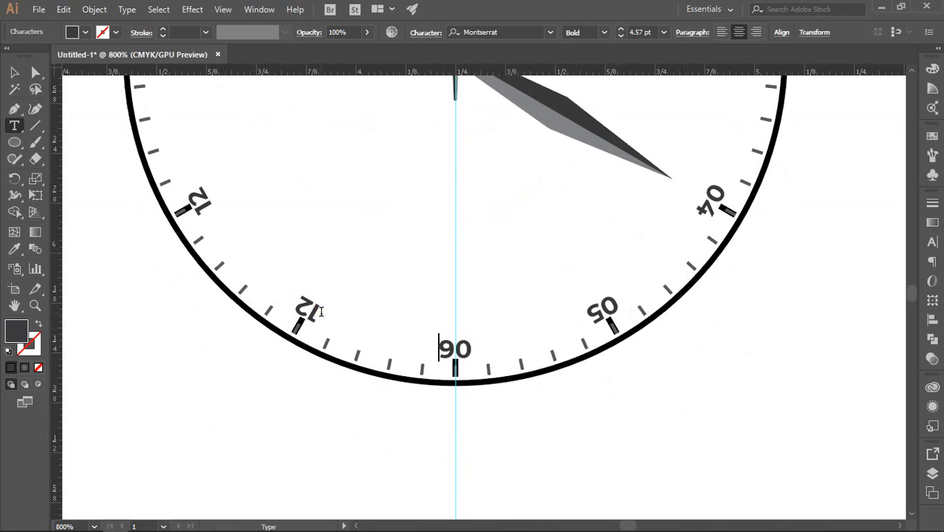
mouse_move(311, 309)
left_mouse_down()
mouse_move(301, 304)
mouse_move(320, 314)
left_mouse_up()
left_click(312, 306)
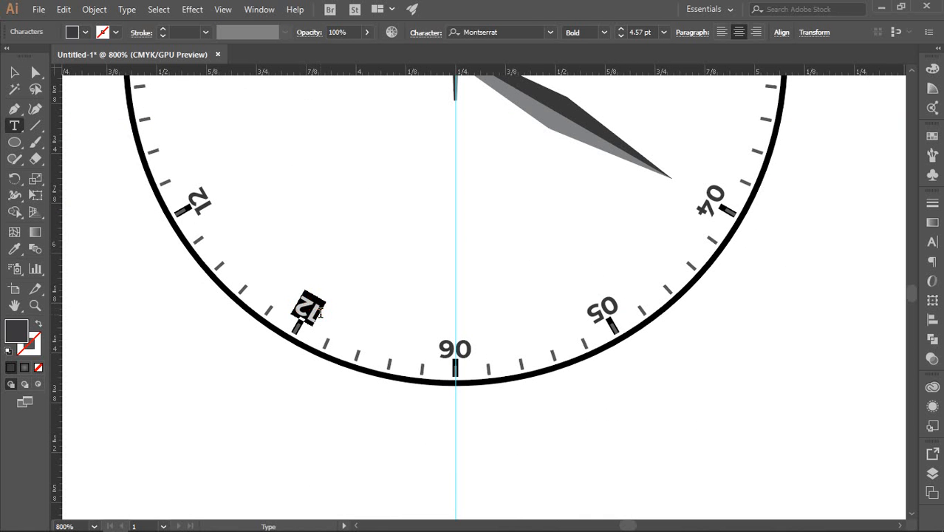
type("0")
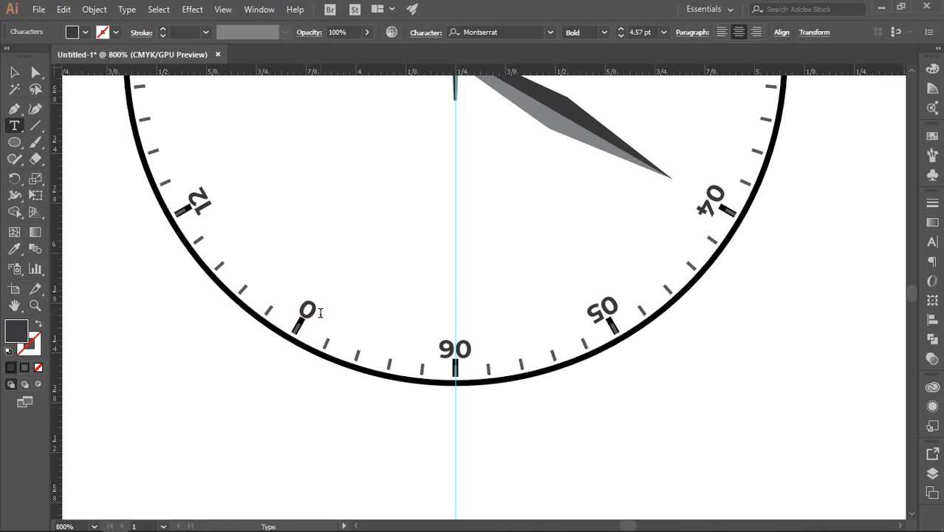
type("0")
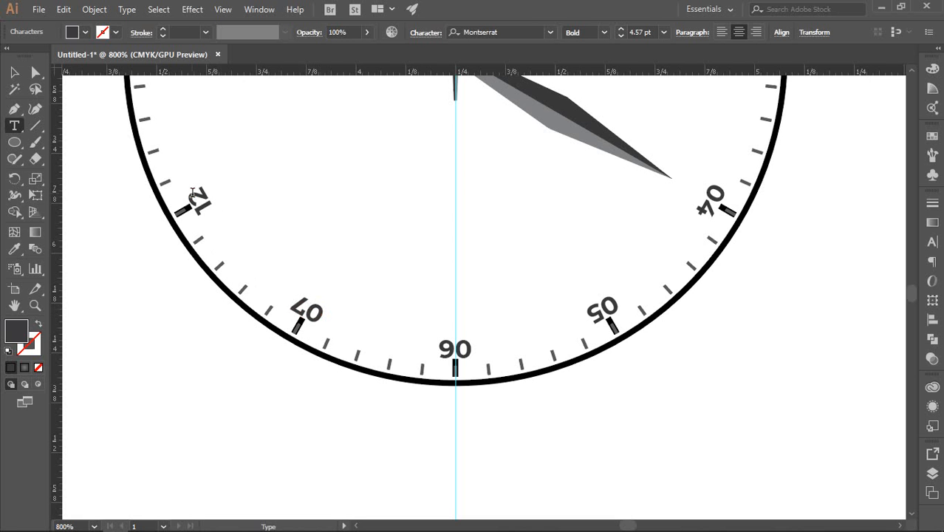
Step: Replace the placeholder 12s at the eight and nine o'clock marks with 08 and 09
left_click_drag(192, 194, 198, 210)
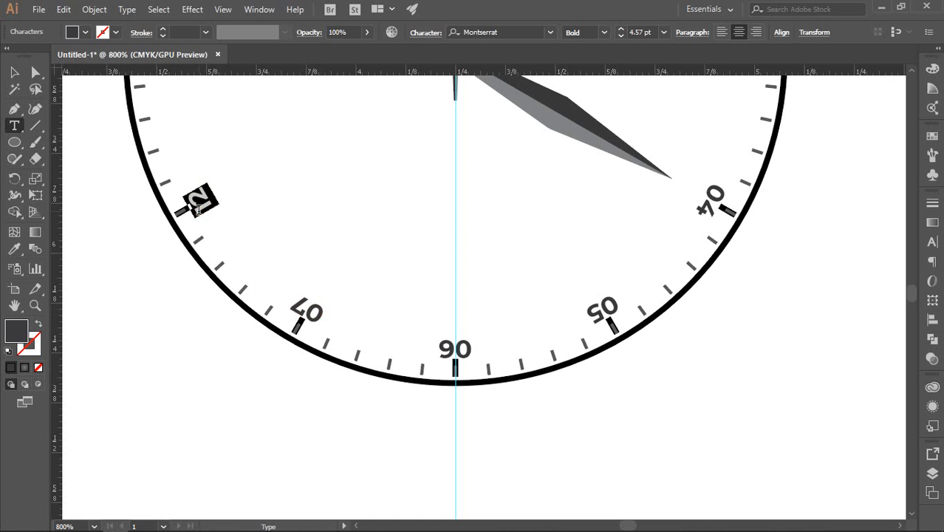
type("80")
scroll(188, 197, "up", 3)
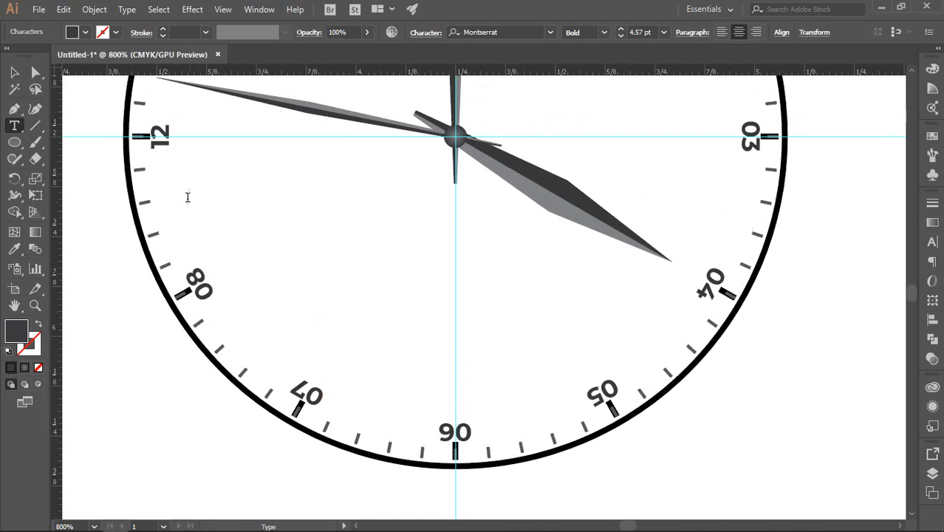
scroll(174, 182, "up", 2)
left_click_drag(158, 163, 162, 180)
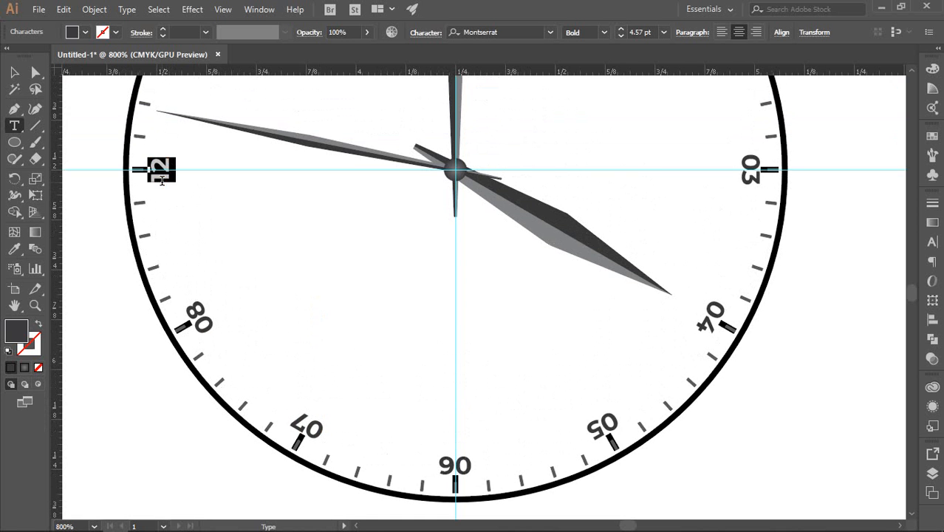
type("90")
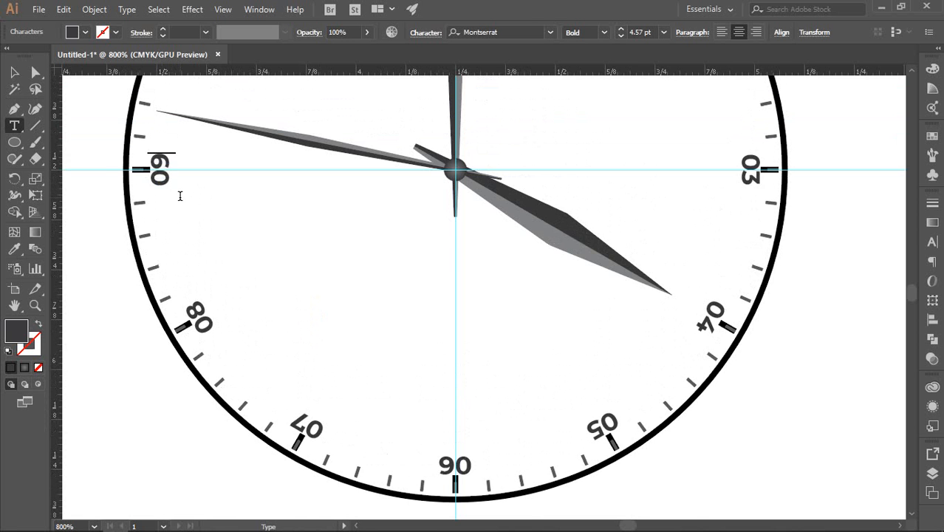
Step: Change the placeholder 12s at the ten and eleven o'clock marks to 10 and 11, and finish text editing
scroll(174, 193, "up", 4)
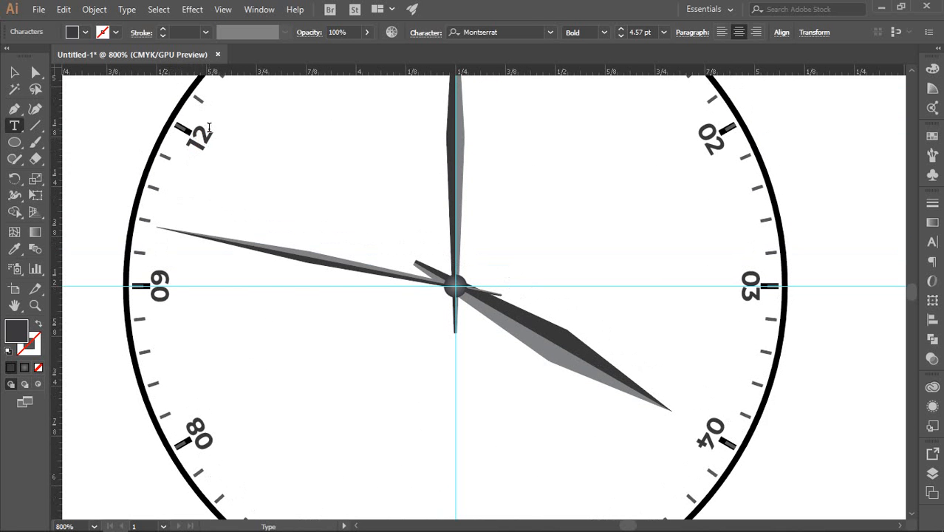
left_click_drag(195, 133, 196, 140)
type("0")
scroll(215, 152, "up", 3)
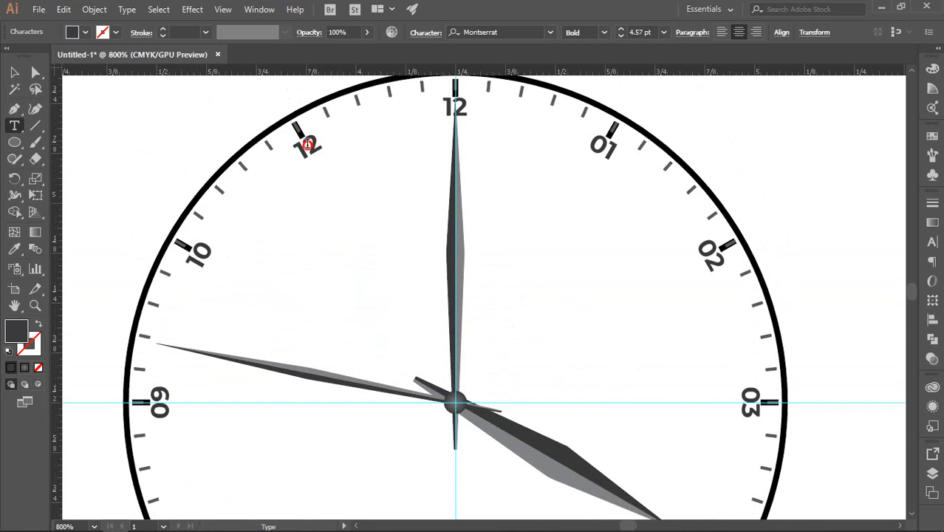
left_click_drag(316, 137, 304, 147)
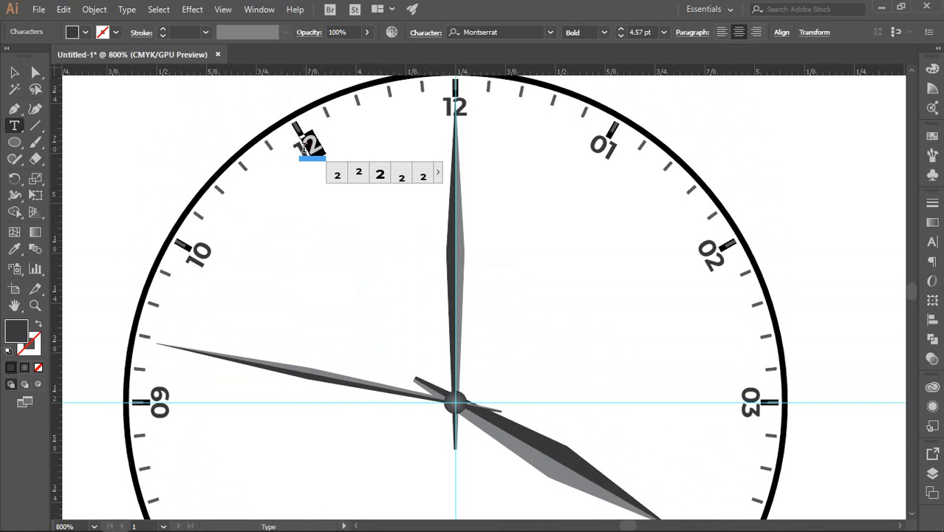
type("1")
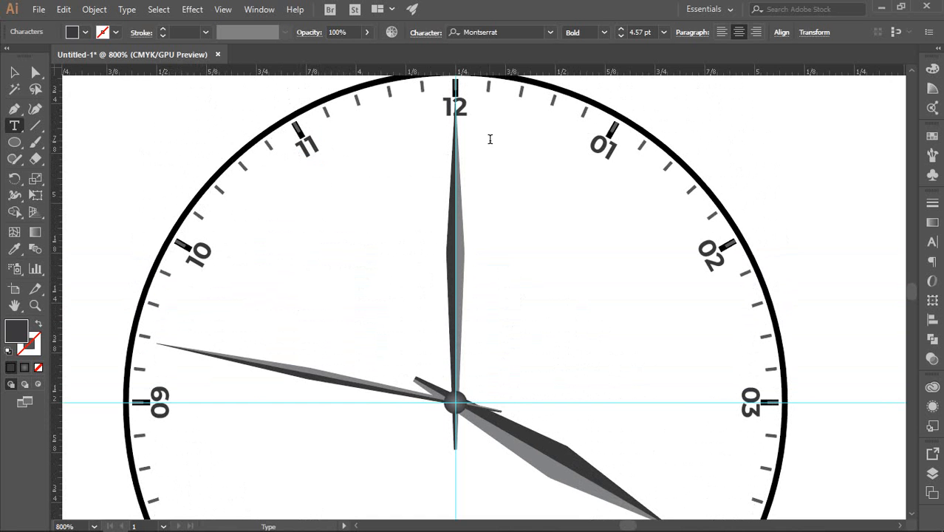
left_click(26, 72)
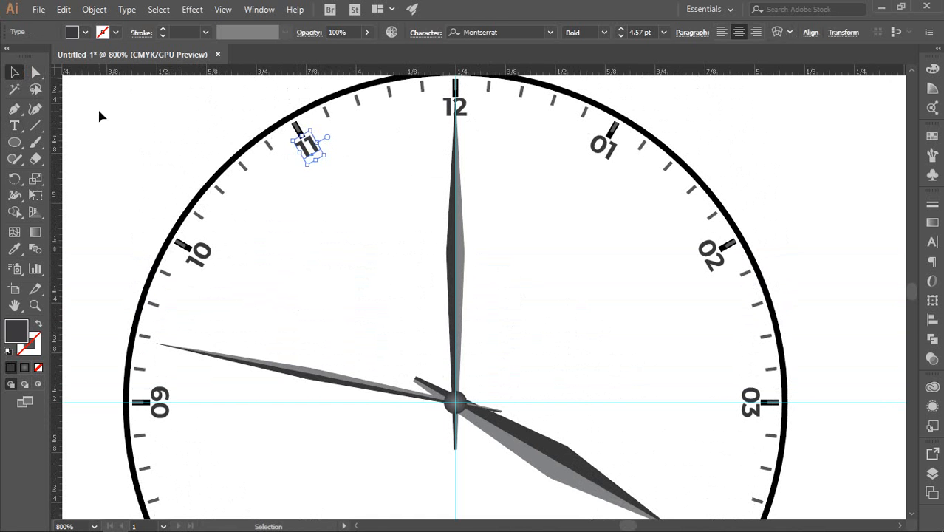
left_click(134, 136)
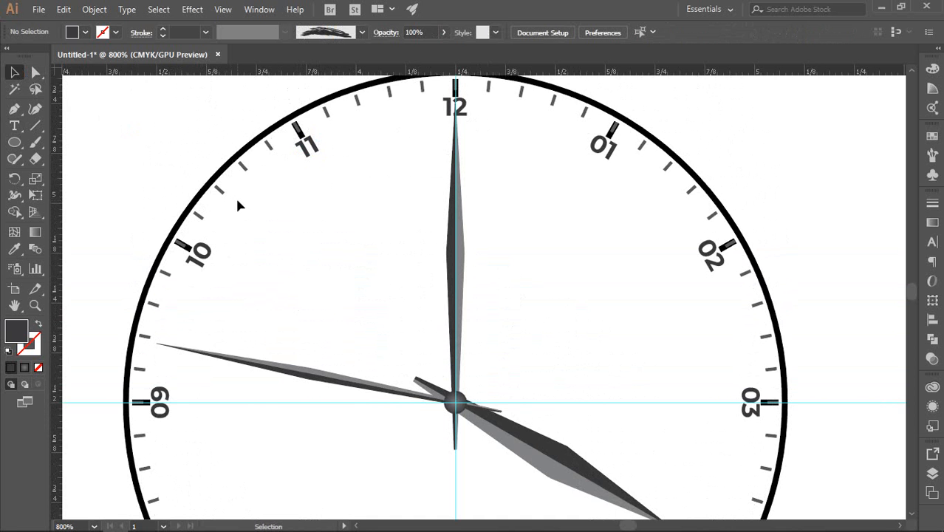
Step: Rotate the 01 numeral upright and shift it slightly inward from its hour mark
scroll(672, 340, "down", 3)
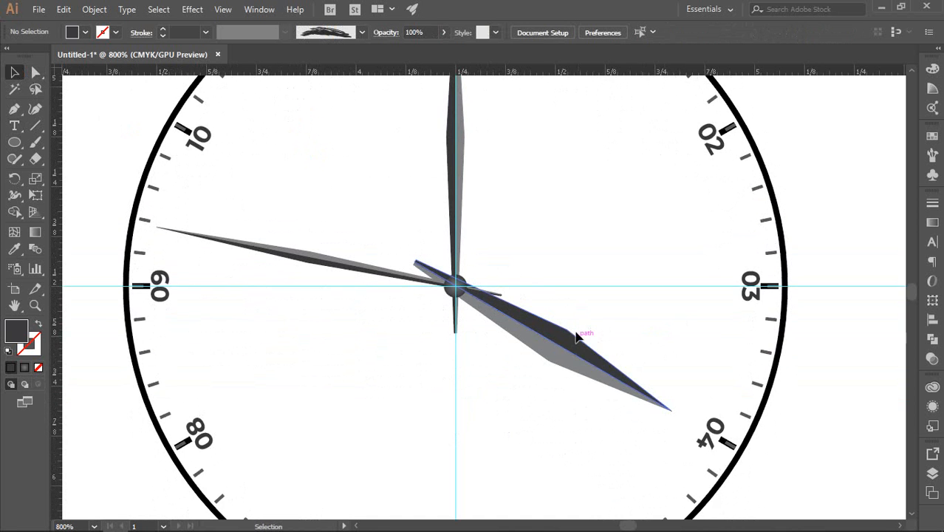
scroll(678, 242, "up", 2)
scroll(614, 193, "up", 2)
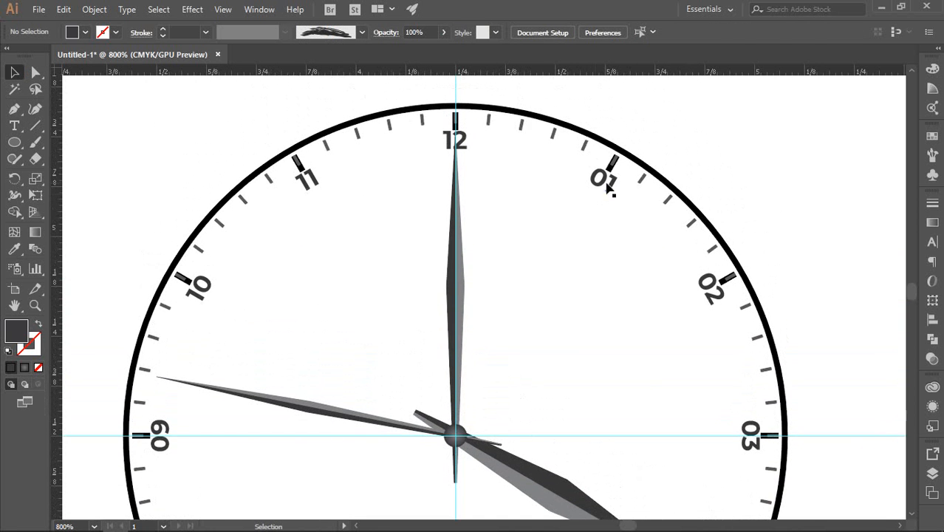
left_click(604, 182)
left_click_drag(625, 197, 605, 186)
left_click(722, 172)
left_click(723, 168)
Step: Move the 12 numeral slightly down from its hour mark, keeping it on the vertical guide
scroll(694, 157, "down", 1)
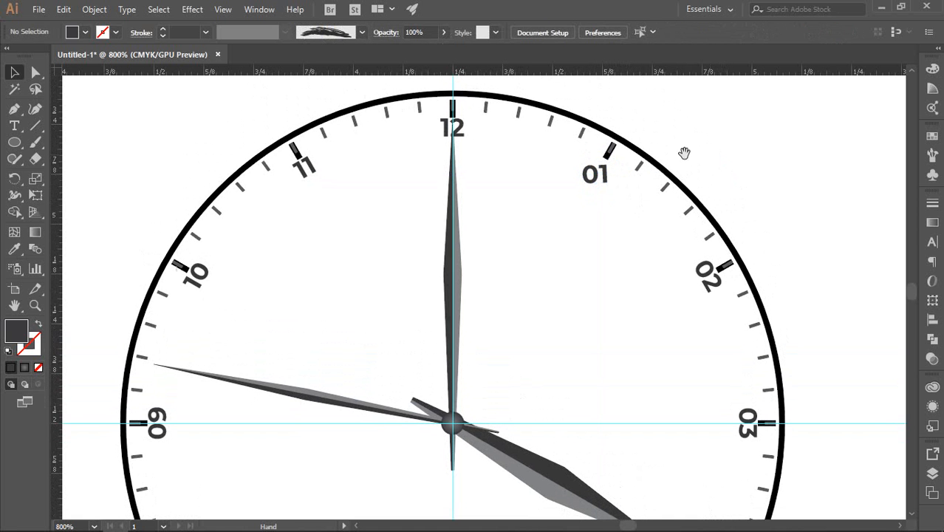
left_click_drag(459, 134, 455, 132)
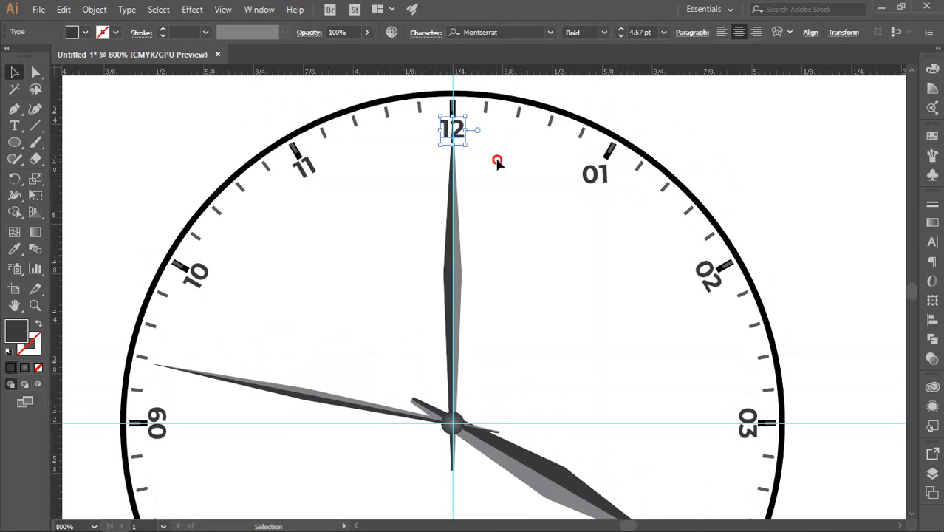
left_click(521, 154)
scroll(521, 154, "down", 2)
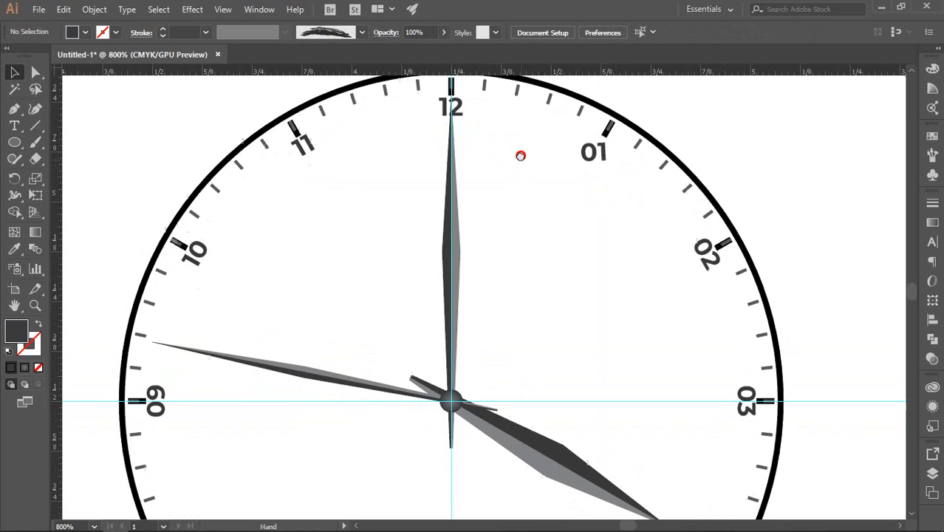
Step: Rotate the 02 numeral upright and place it slightly inward from its hour mark
left_click(698, 244)
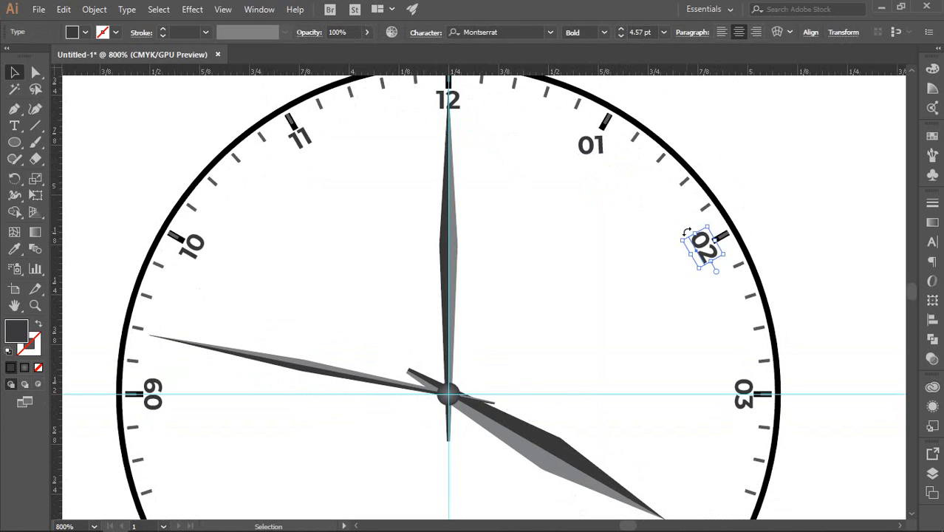
left_click_drag(684, 234, 697, 251)
left_click(749, 226)
left_click(752, 221)
scroll(813, 184, "down", 4)
left_click(813, 229)
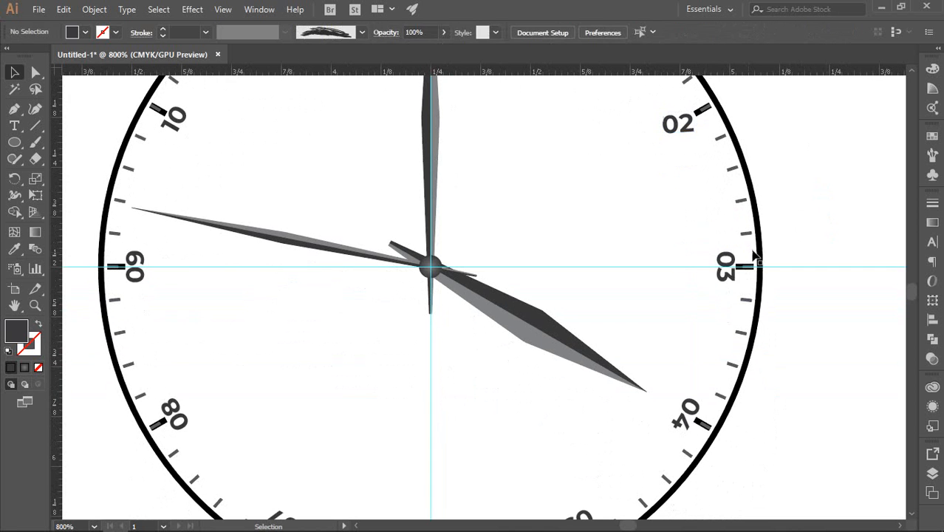
Step: Rotate the 03 numeral upright and place it on the horizontal guide, just inside its hour mark
left_click(724, 263)
left_click_drag(712, 244, 717, 263)
left_click(781, 269)
left_click(853, 263)
Step: Rotate the 04 numeral upright and move it inward, clear of its hour mark
scroll(824, 302, "down", 4)
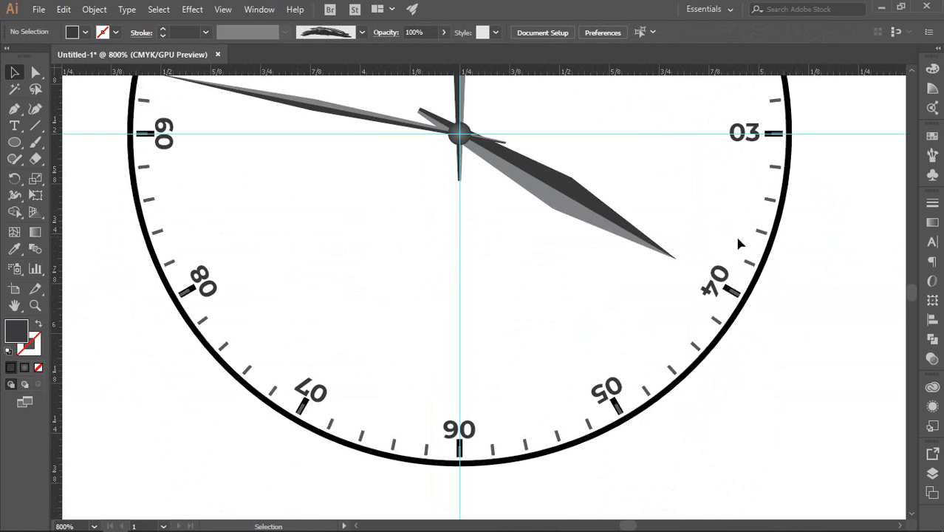
left_click(712, 272)
left_click_drag(711, 252, 670, 326)
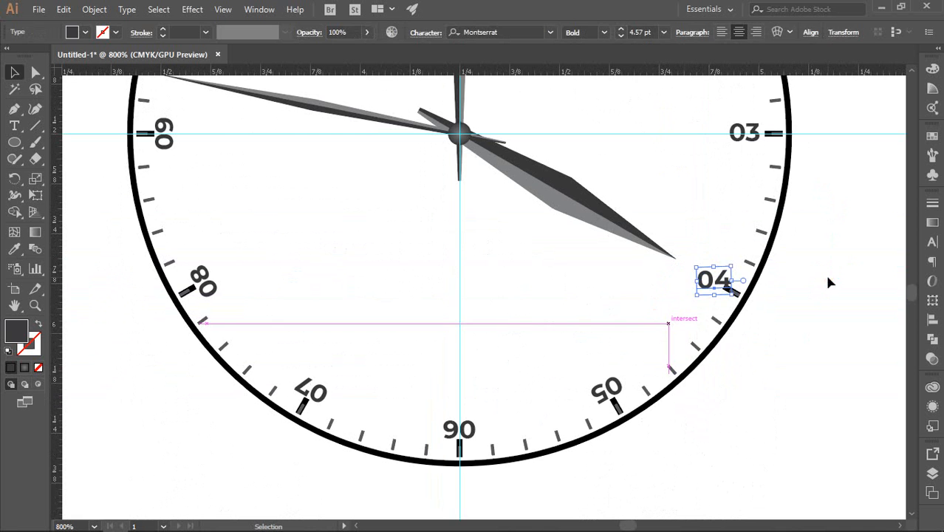
left_click(728, 292)
left_click_drag(705, 279, 702, 277)
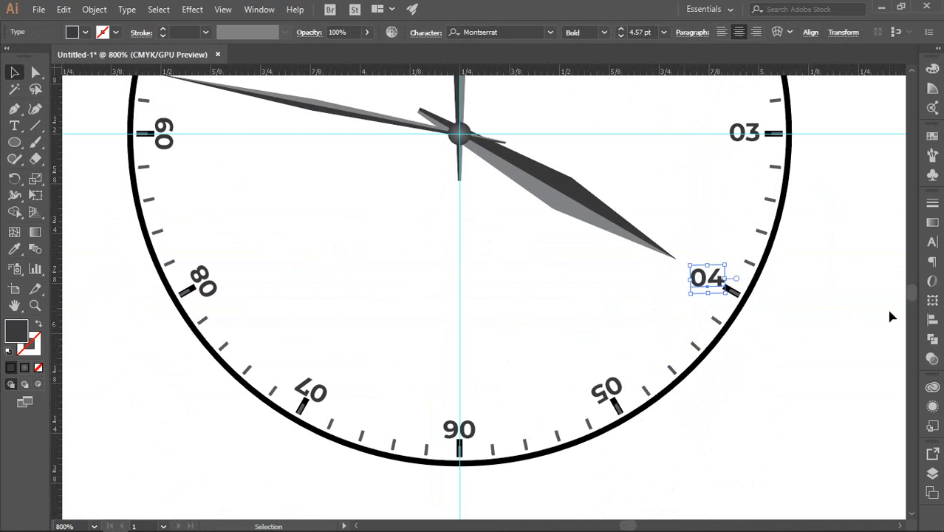
key("Left")
left_click(758, 339)
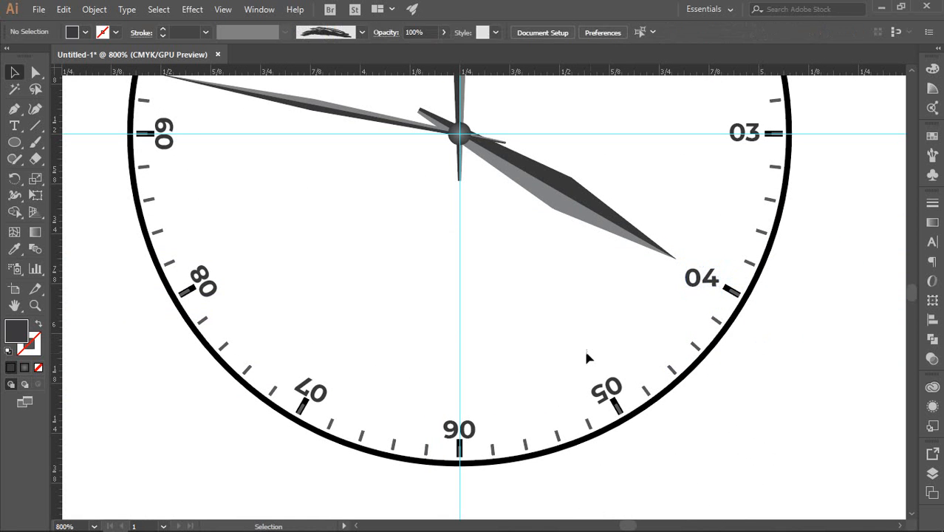
Step: Rotate the 05 numeral upright and position it just above its hour mark
left_click(605, 389)
left_click_drag(615, 365, 575, 413)
key("Up")
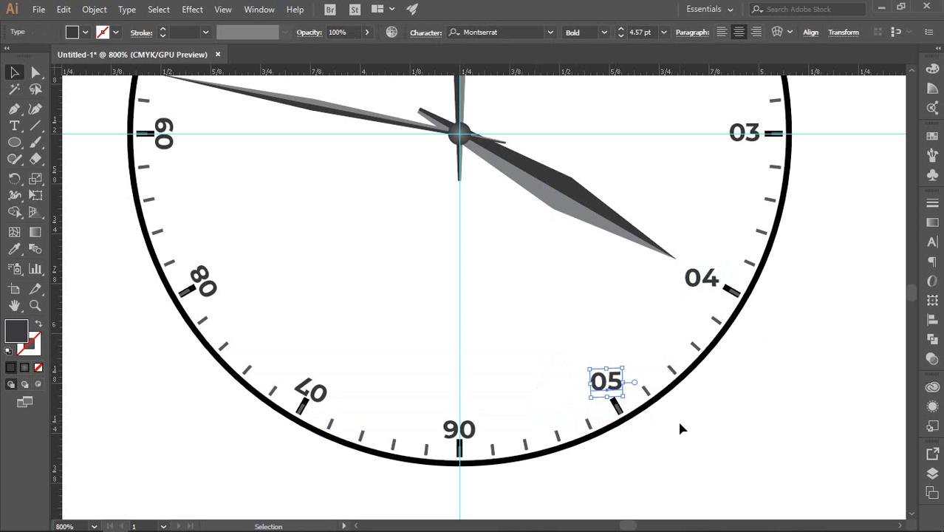
key("Left")
left_click(688, 411)
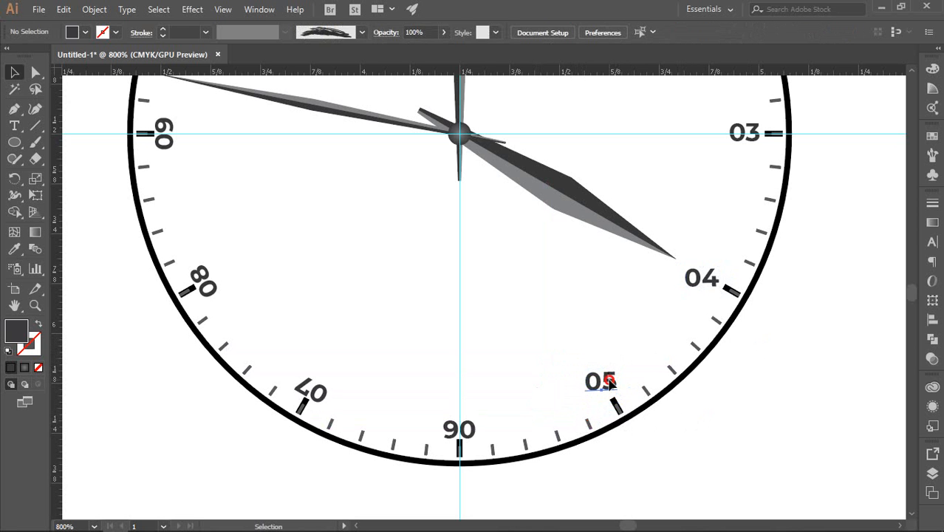
left_click_drag(609, 382, 615, 383)
left_click(694, 421)
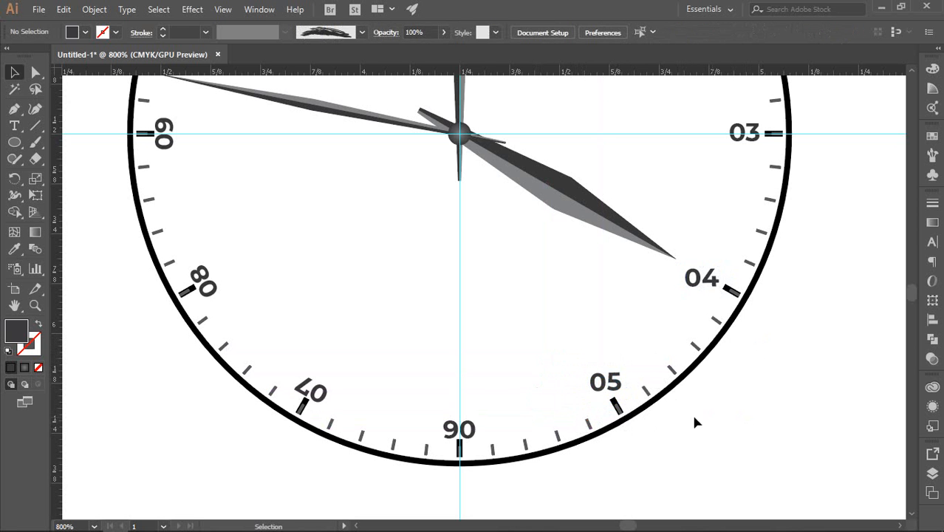
Step: Rotate the 06 numeral upright and nudge it up from its hour mark along the vertical guide
left_click(454, 418)
left_click_drag(461, 404, 461, 457)
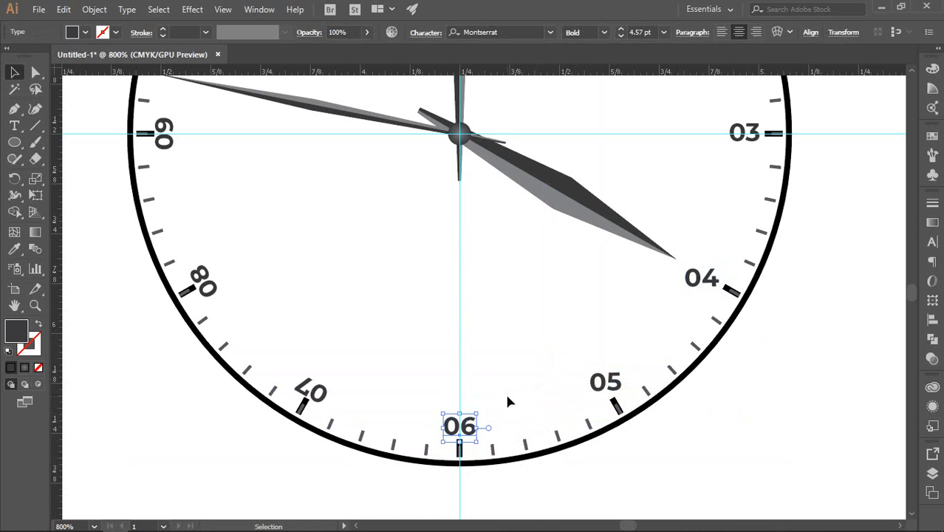
key("Up")
left_click(508, 401)
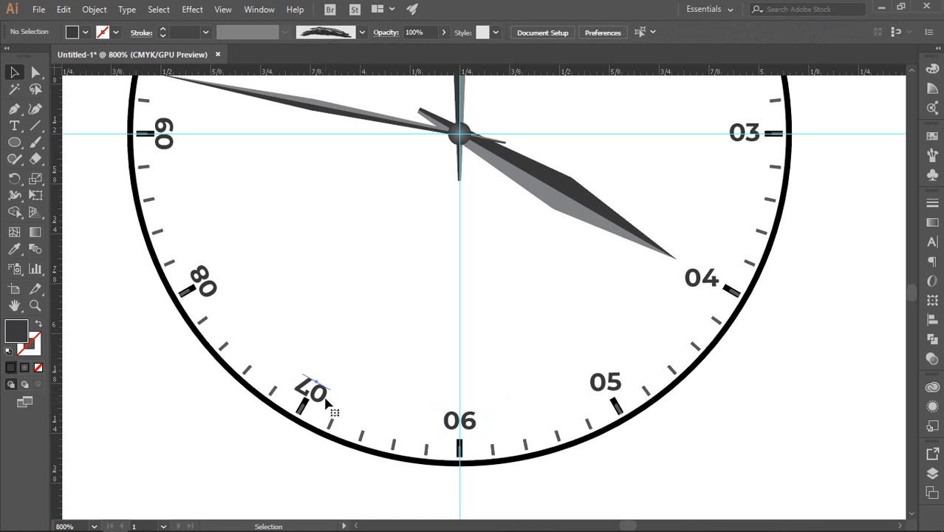
Step: Rotate the 07 numeral upright and move it up slightly, clear of its hour mark
left_click(315, 391)
left_click_drag(340, 392, 269, 413)
left_click(344, 381)
left_click(322, 381)
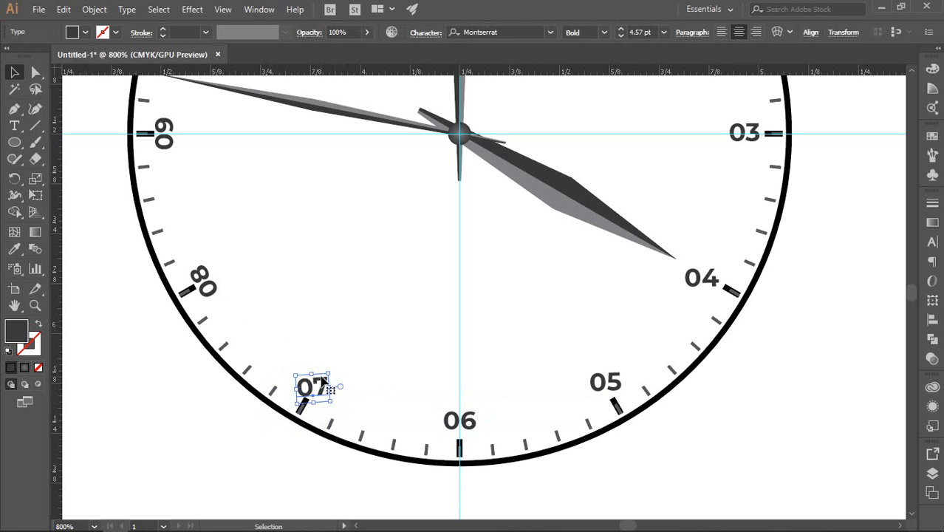
left_click_drag(323, 380, 327, 374)
left_click(294, 336)
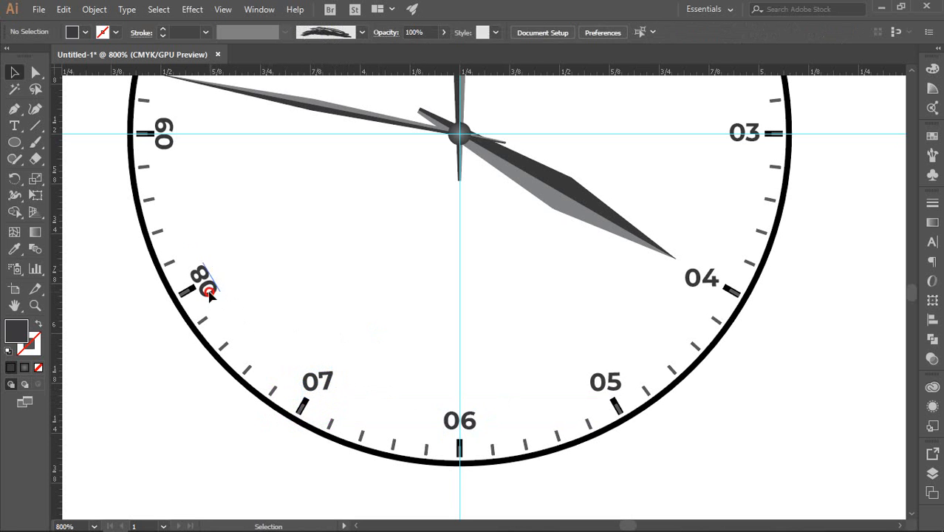
Step: Rotate the 08 numeral upright and move it inward, clear of its hour mark
left_click(210, 293)
left_click_drag(223, 271, 207, 332)
left_click(289, 320)
left_click_drag(222, 286, 232, 295)
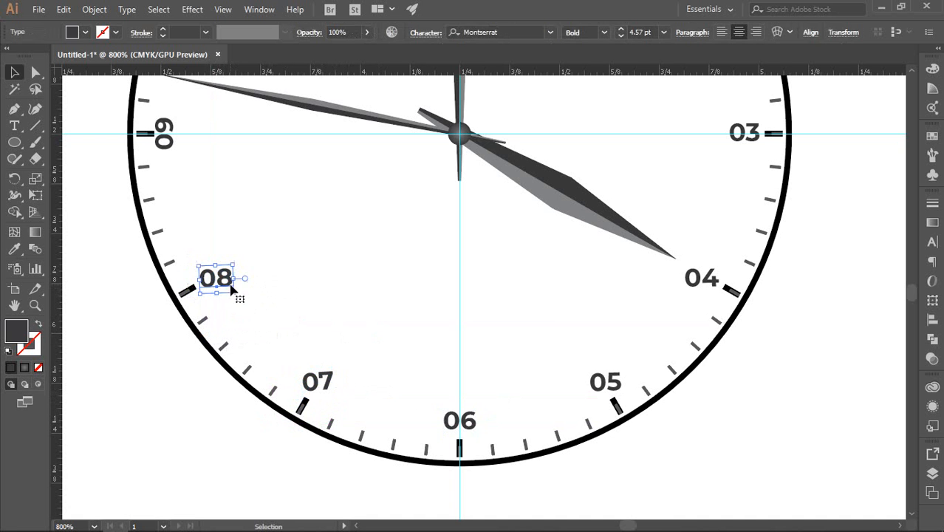
left_click(289, 280)
Step: Rotate the 09 numeral upright on the horizontal guide, just inside its hour mark
scroll(122, 263, "up", 2)
scroll(122, 264, "up", 3)
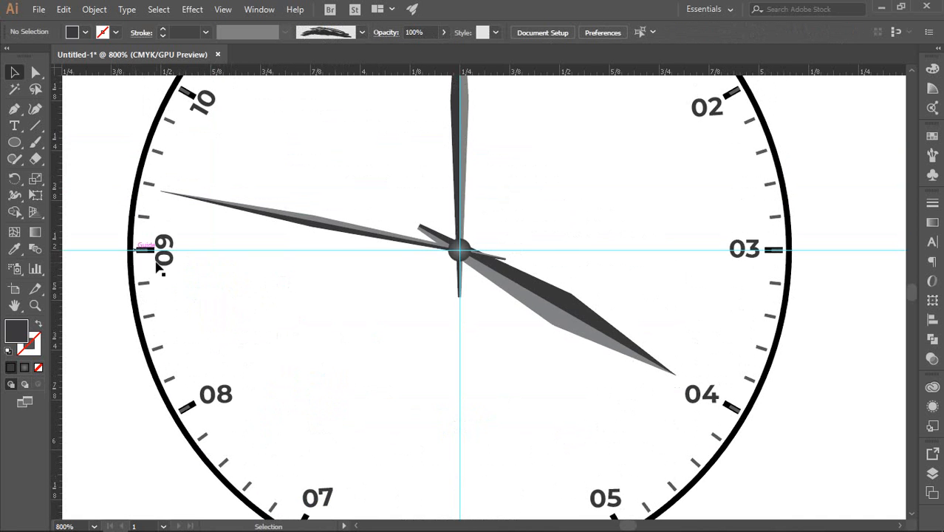
left_click(166, 252)
left_click_drag(177, 224, 169, 251)
left_click(223, 279)
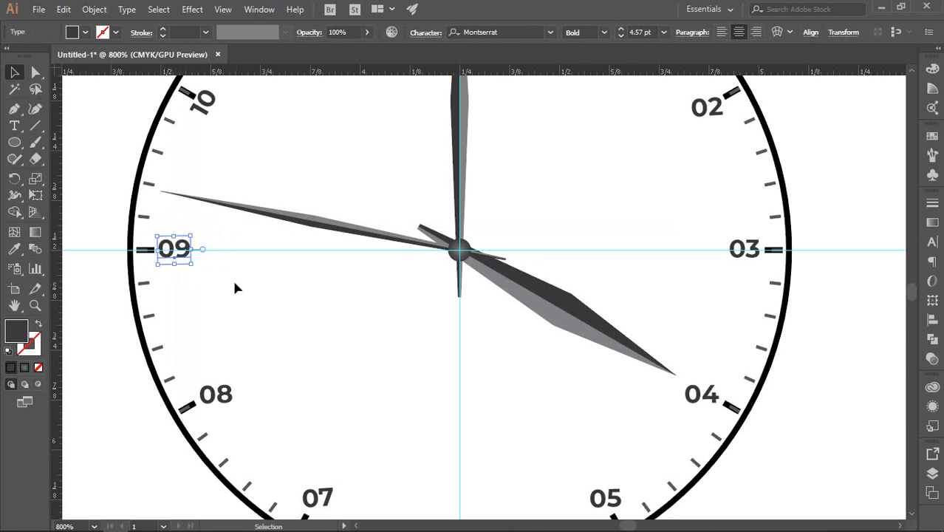
left_click(331, 312)
Step: Rotate the 10 numeral upright just inside its hour mark
scroll(310, 295, "up", 6)
left_click(204, 233)
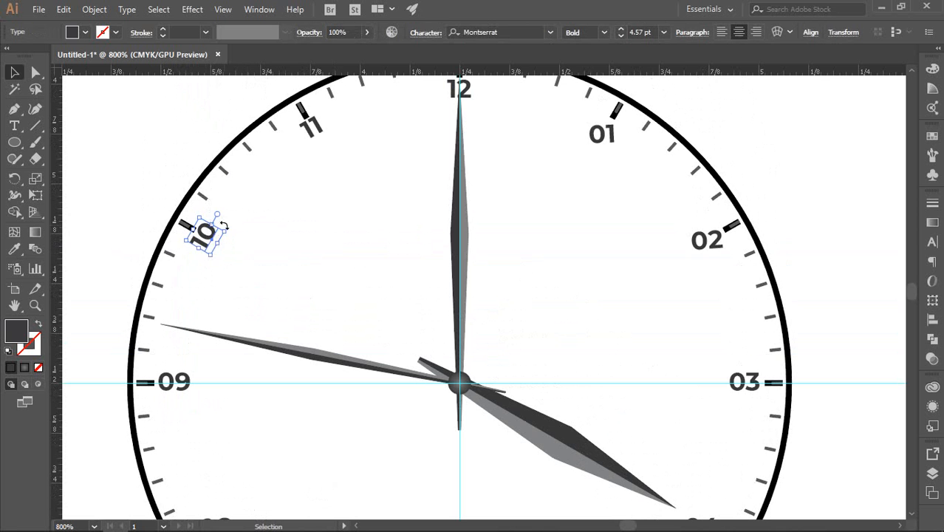
mouse_move(220, 226)
left_mouse_down()
mouse_move(232, 246)
mouse_move(222, 242)
left_mouse_up()
left_click(267, 256)
left_click(301, 236)
Step: Rotate the 11 numeral upright just below its hour mark
left_click(319, 139)
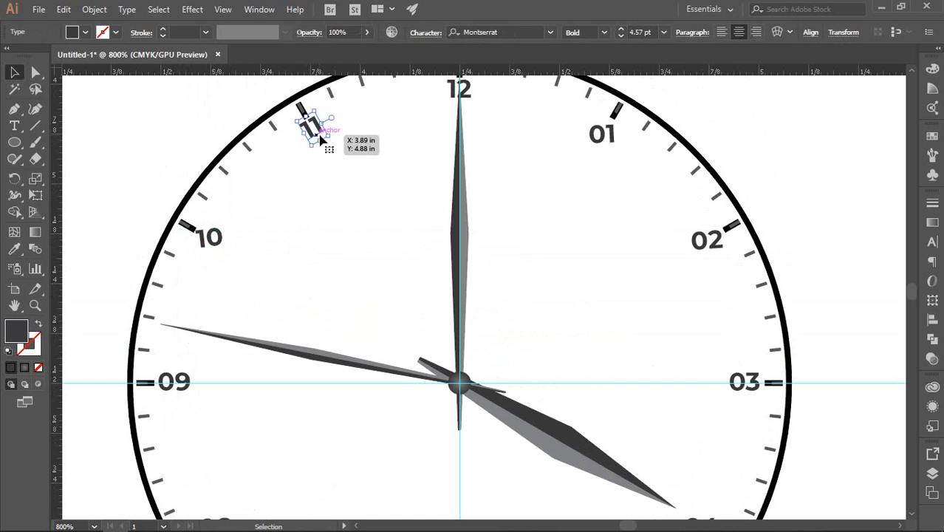
mouse_move(324, 145)
left_mouse_down()
mouse_move(333, 154)
mouse_move(317, 157)
mouse_move(322, 132)
left_mouse_up()
left_click(317, 157)
left_click(353, 159)
Step: Select all the clock hands together with the centre pivot and group them
scroll(391, 217, "down", 2)
scroll(391, 217, "down", 1)
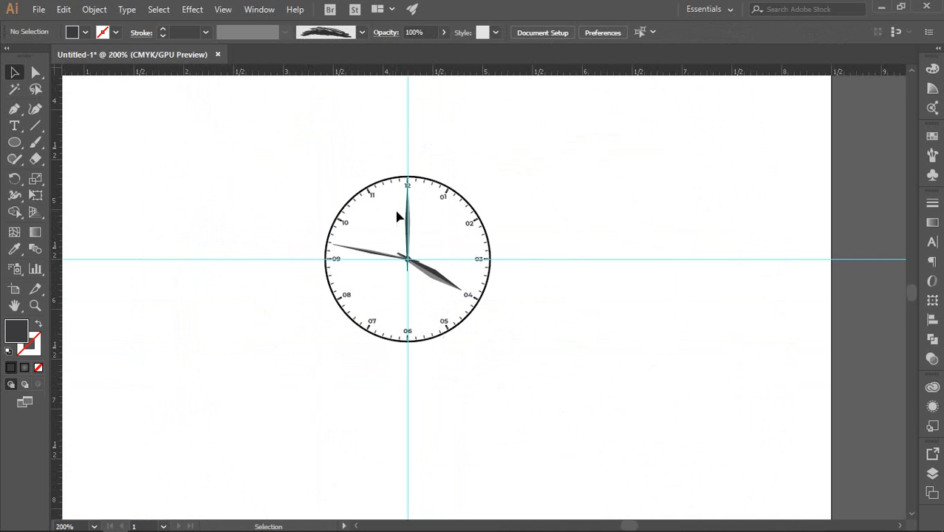
scroll(415, 190, "up", 1)
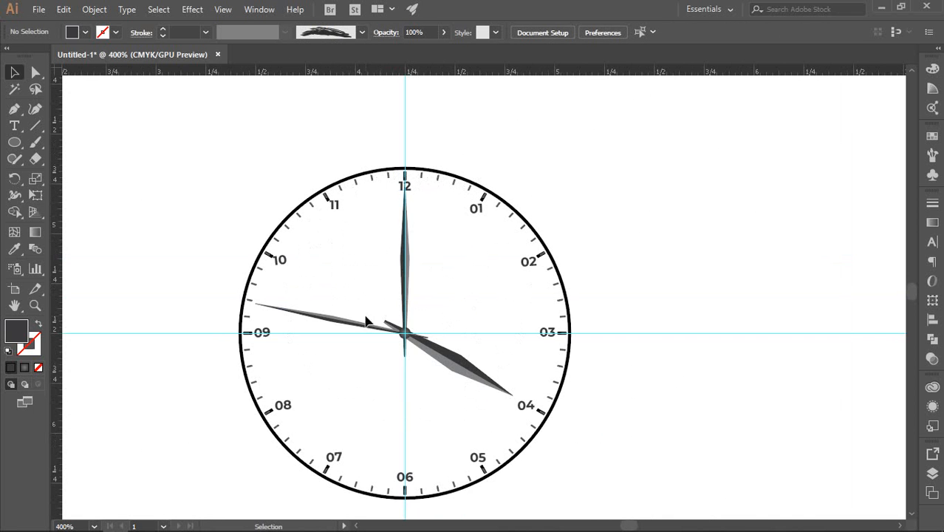
left_click_drag(380, 282, 419, 349)
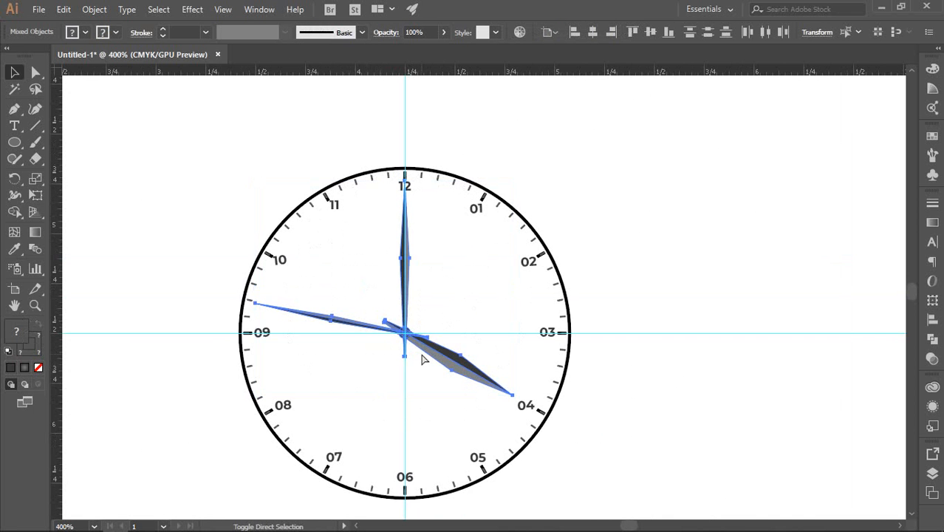
key("ctrl+g")
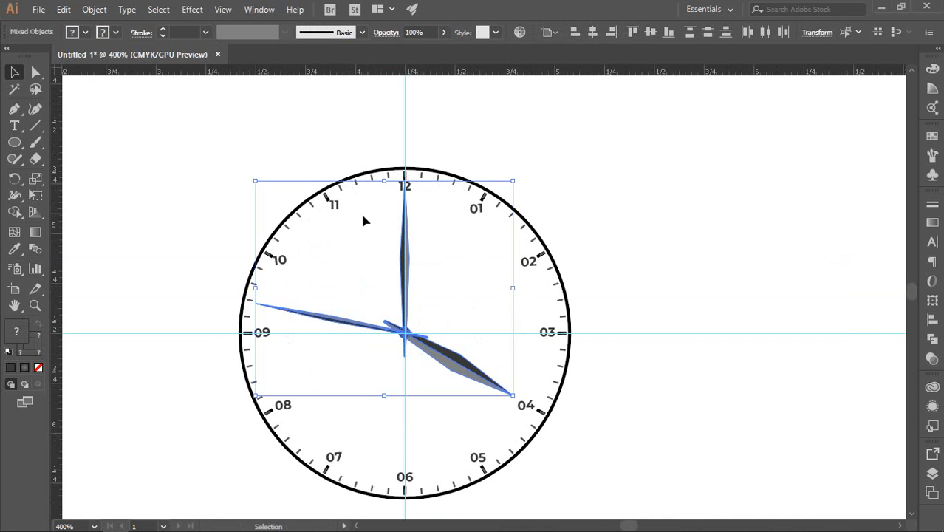
left_click(438, 252)
Step: Hide the guides crossing the clock face and dismiss the low-battery notice
scroll(435, 253, "down", 1)
left_click_drag(573, 274, 539, 250)
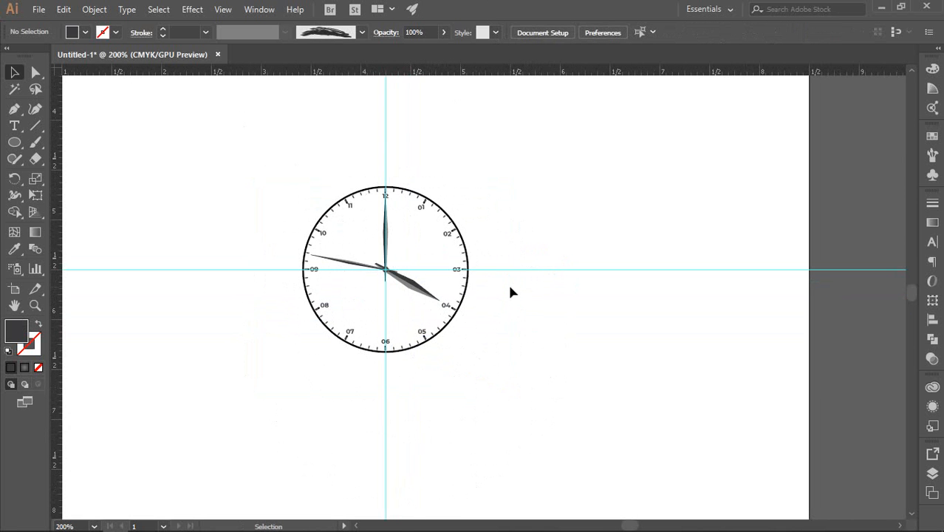
right_click(525, 257)
left_click(548, 361)
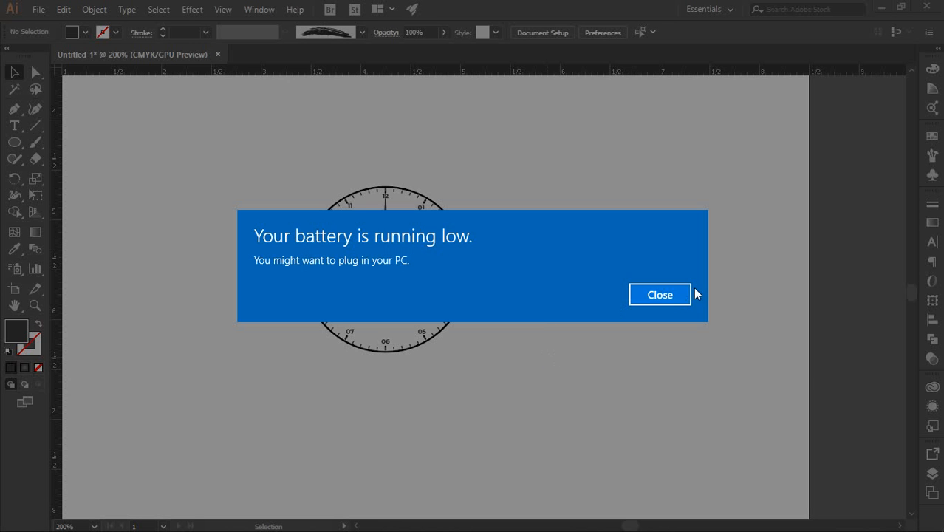
left_click(653, 294)
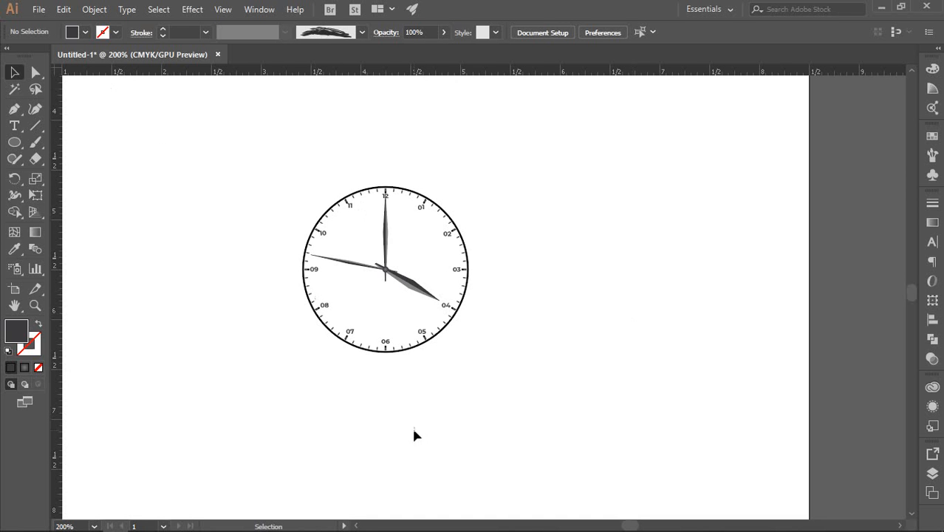
Step: Delete the grey minute tick lying on top of the black 12 o'clock hour mark
scroll(402, 235, "up", 1)
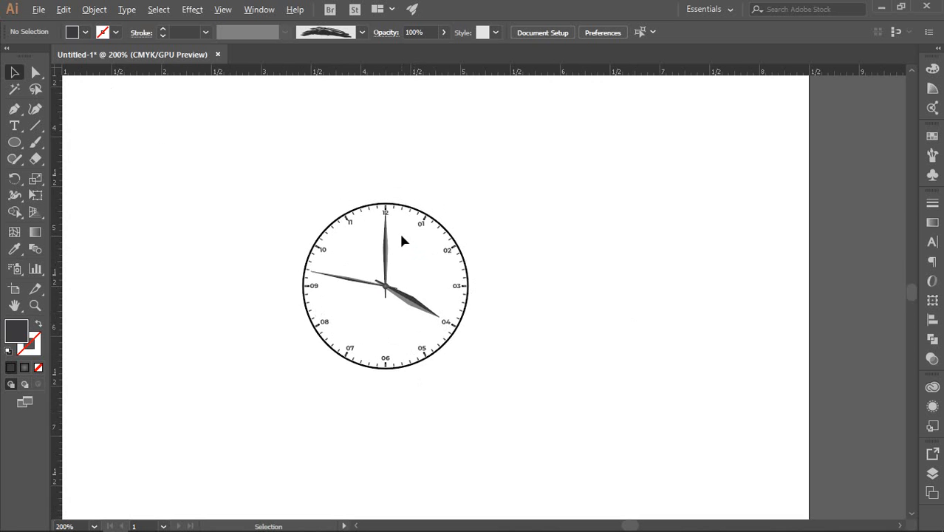
scroll(402, 235, "up", 2)
scroll(425, 242, "down", 3)
left_click_drag(443, 247, 563, 246)
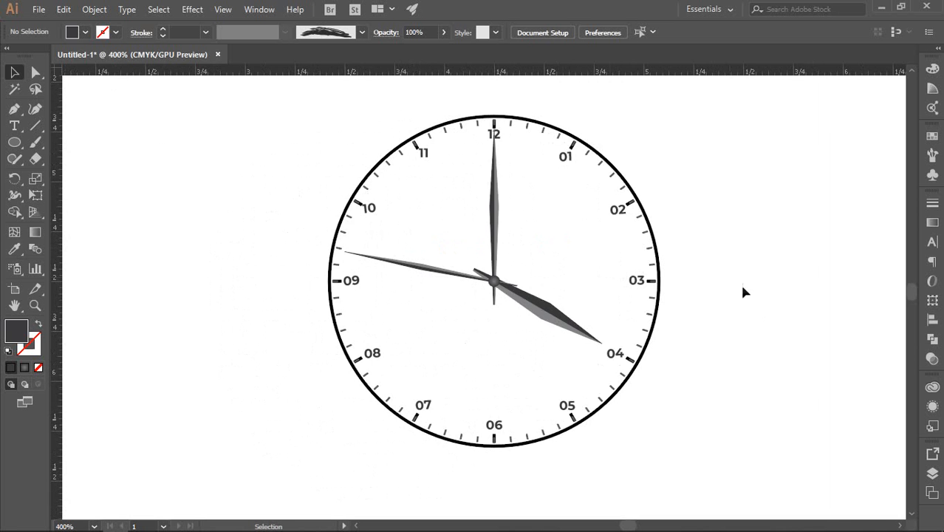
scroll(498, 97, "up", 3)
left_click(481, 166)
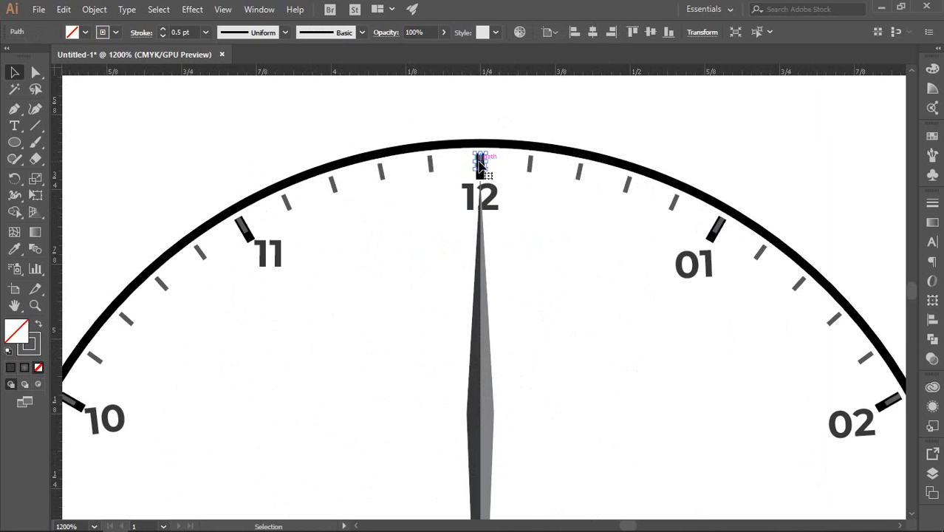
scroll(481, 165, "up", 1)
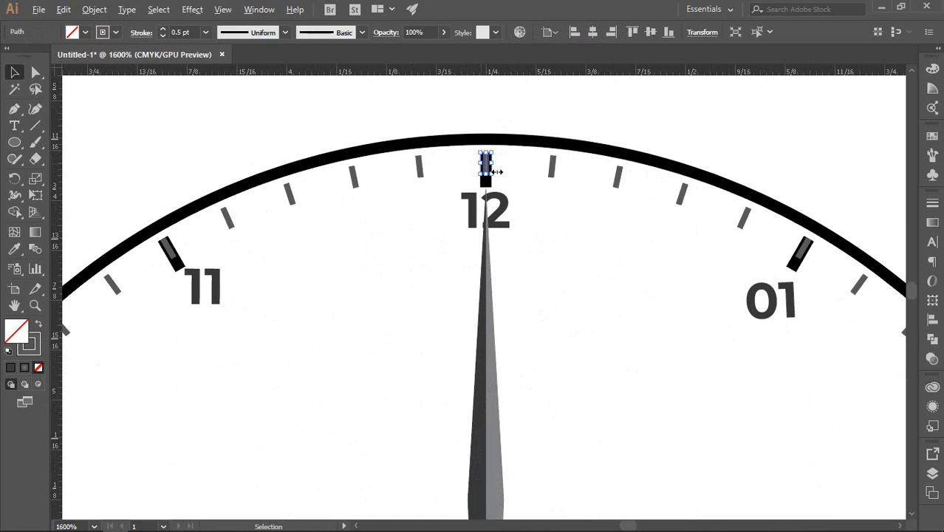
scroll(514, 177, "up", 1)
left_click(538, 212)
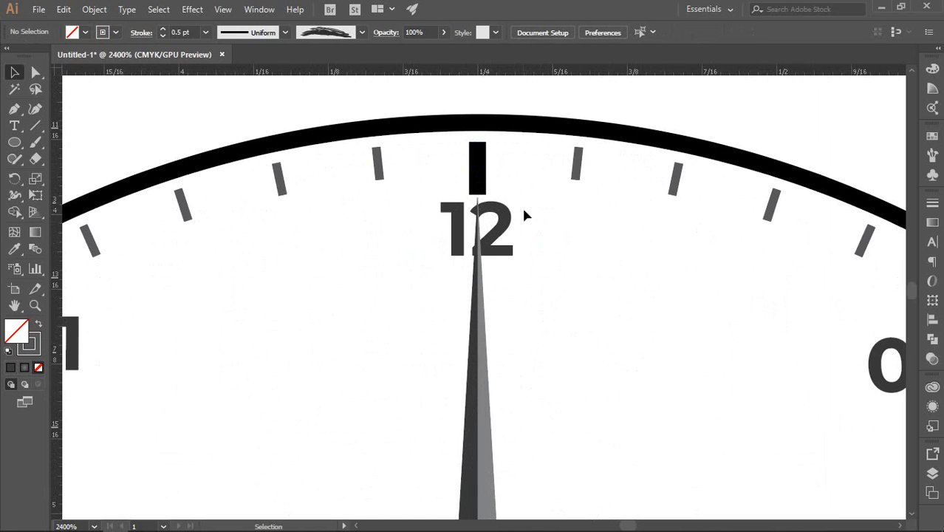
Step: Delete the grey minute ticks lying on top of the 11 and 10 o'clock hour marks
key("space")
left_click_drag(334, 263, 655, 171)
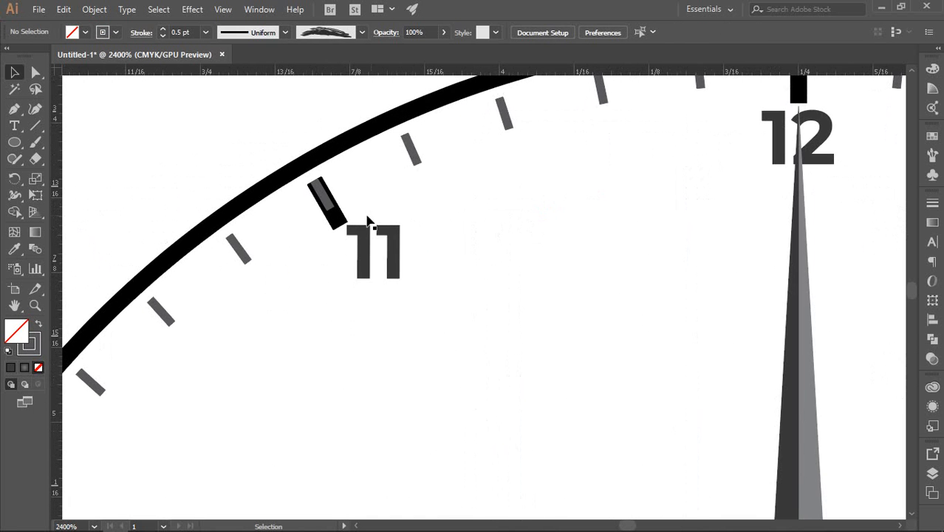
left_click(323, 201)
left_click(331, 259)
key("space")
left_click_drag(331, 259, 450, 198)
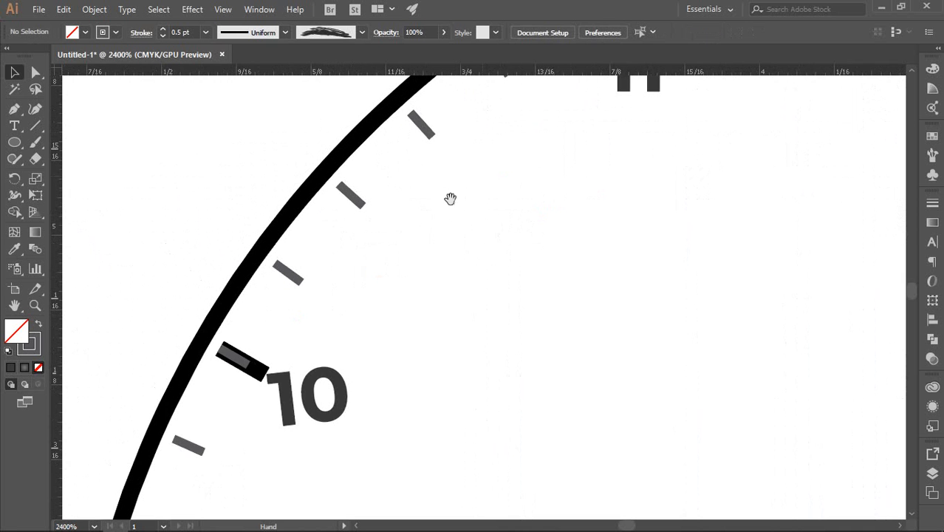
left_click(242, 361)
key("Delete")
Step: Delete the grey minute ticks lying on top of the 09 and 08 o'clock hour marks
key("space")
left_click_drag(288, 391, 369, 162)
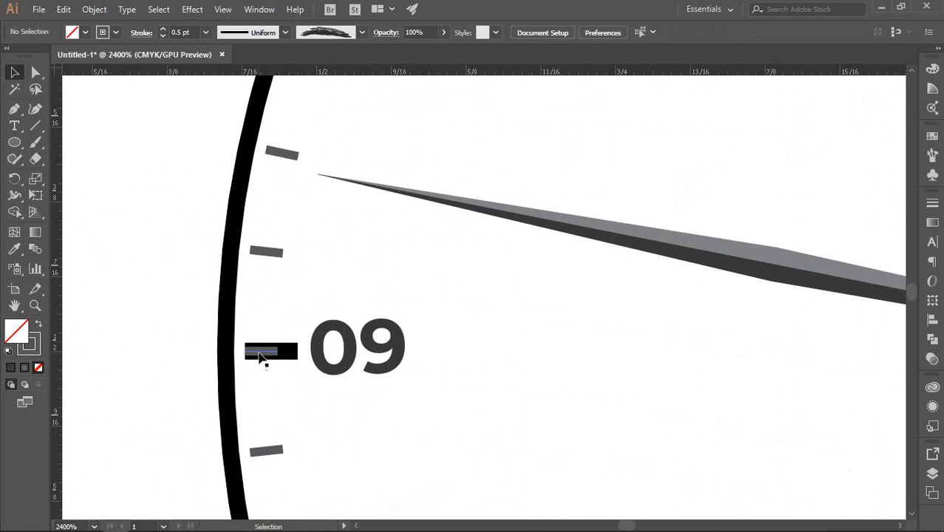
left_click(258, 354)
key("Delete")
key("space")
left_click_drag(280, 363, 258, 171)
left_click_drag(338, 256, 288, 149)
left_click_drag(381, 274, 328, 176)
left_click(326, 342)
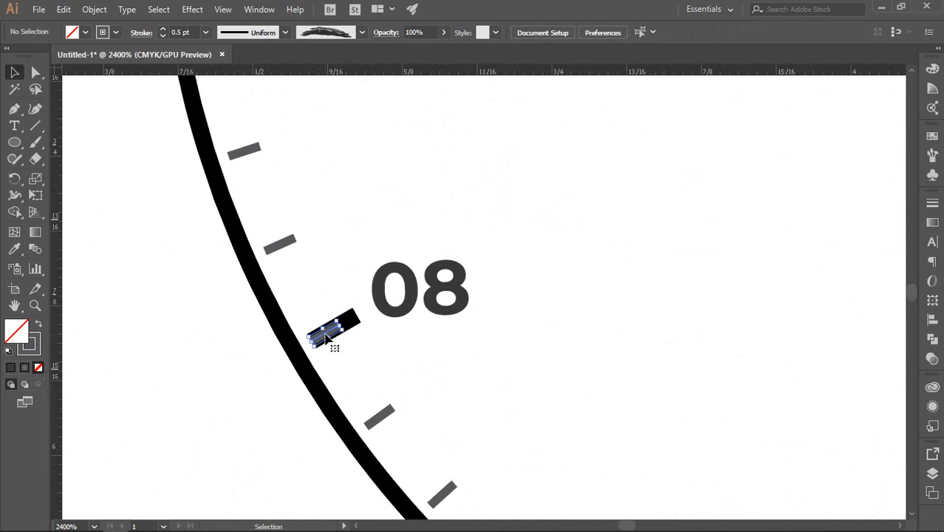
key("Delete")
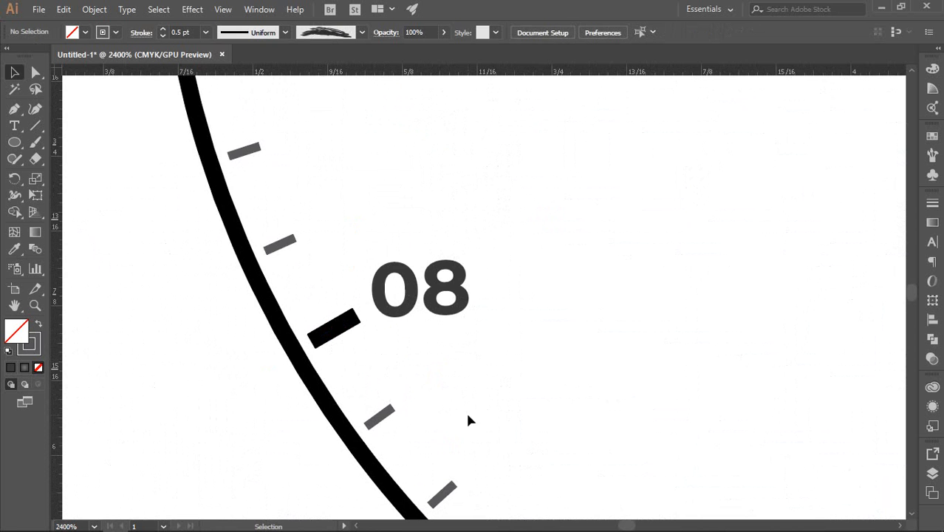
Step: Delete the grey minute ticks lying on top of the 07 and 06 o'clock hour marks
left_click_drag(469, 369, 384, 205)
left_click_drag(447, 352, 262, 176)
left_click(410, 342)
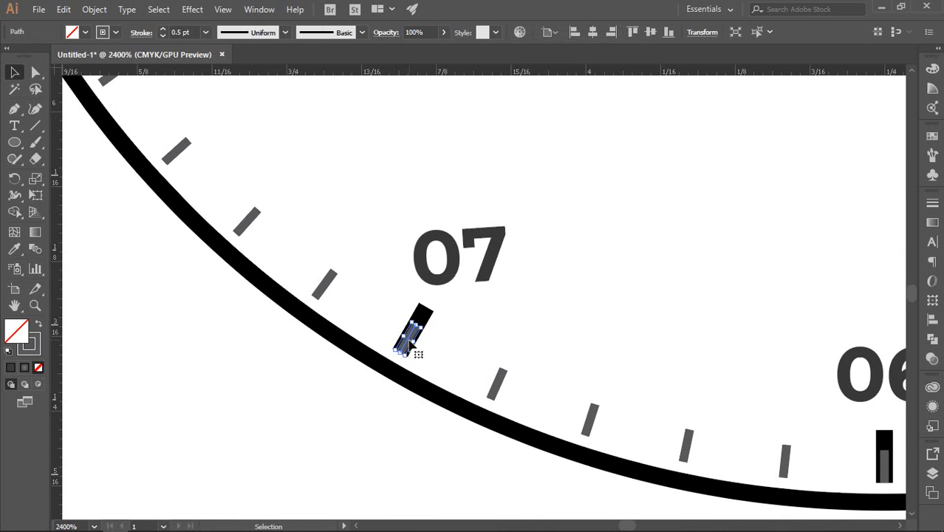
key("Delete")
left_click_drag(630, 291, 421, 162)
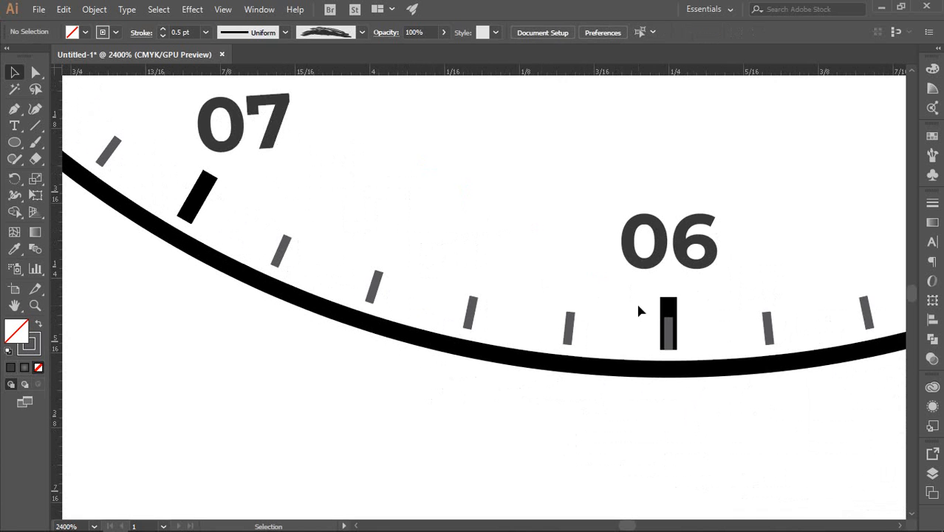
left_click(667, 329)
key("Delete")
Step: Delete the grey minute ticks lying on top of the 05 and 04 o'clock hour marks
left_click_drag(703, 232, 343, 312)
left_click_drag(584, 279, 358, 335)
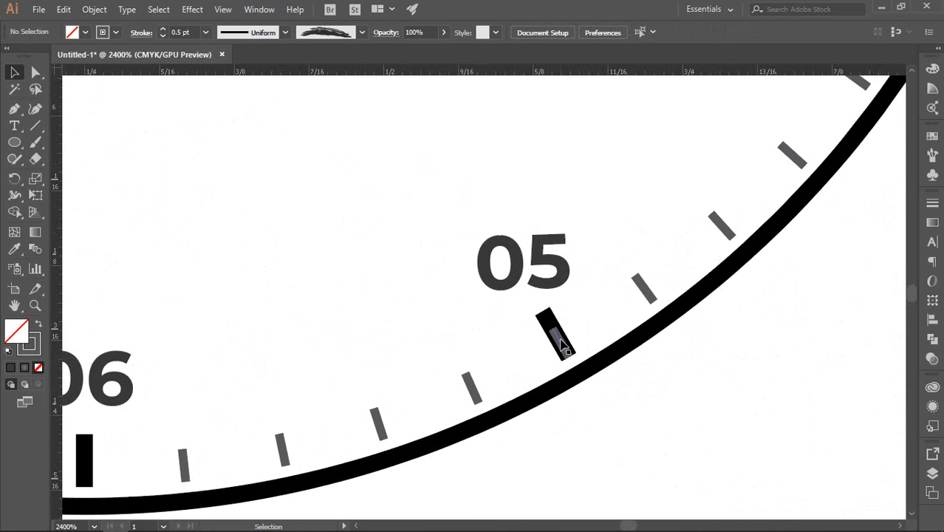
left_click(563, 345)
key("Delete")
left_click_drag(587, 274, 540, 326)
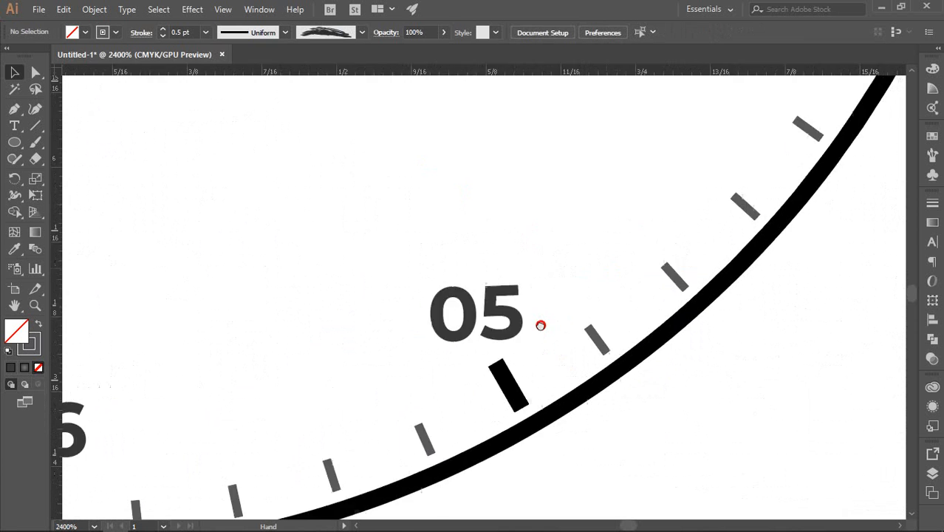
left_click_drag(736, 139, 485, 305)
left_click_drag(544, 256, 501, 325)
left_click(570, 282)
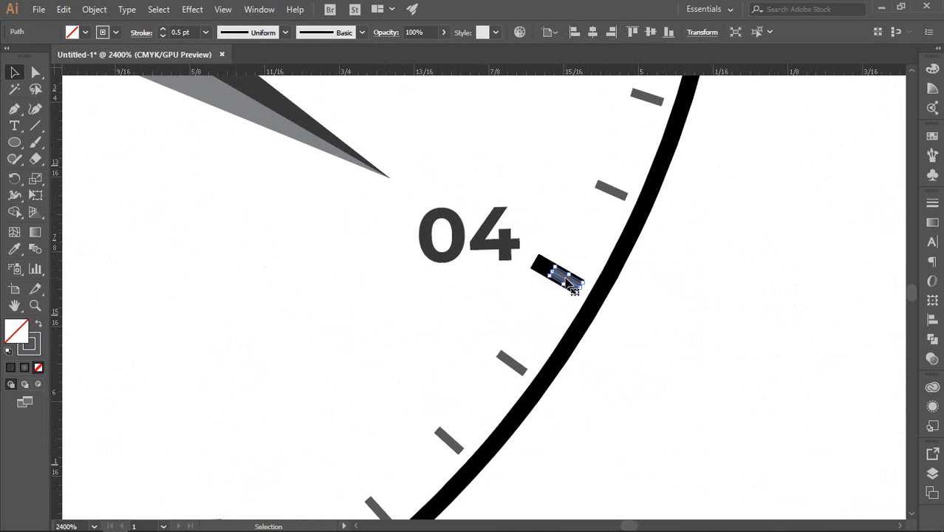
key("Delete")
Step: Delete the grey minute tick lying on top of the 03 o'clock hour mark, keeping the black mark
left_click_drag(540, 181, 502, 354)
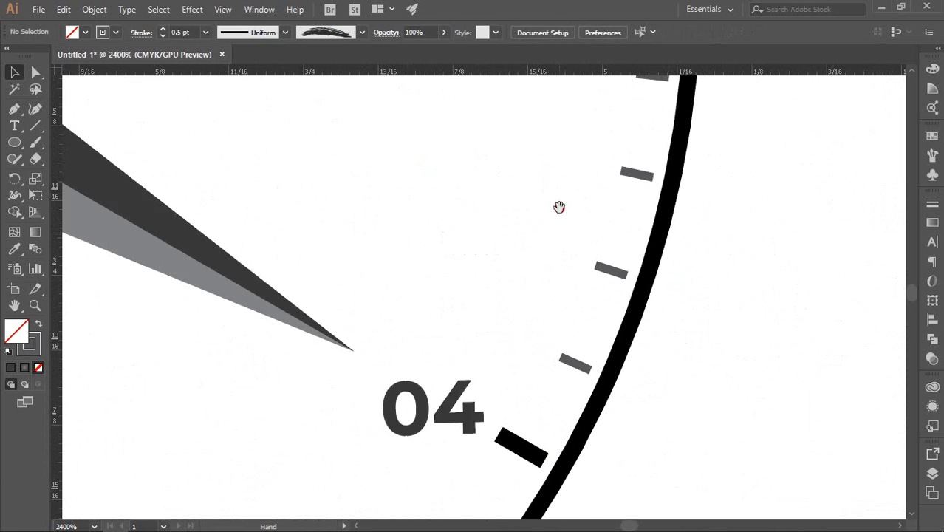
left_click_drag(559, 207, 530, 469)
left_click(629, 190)
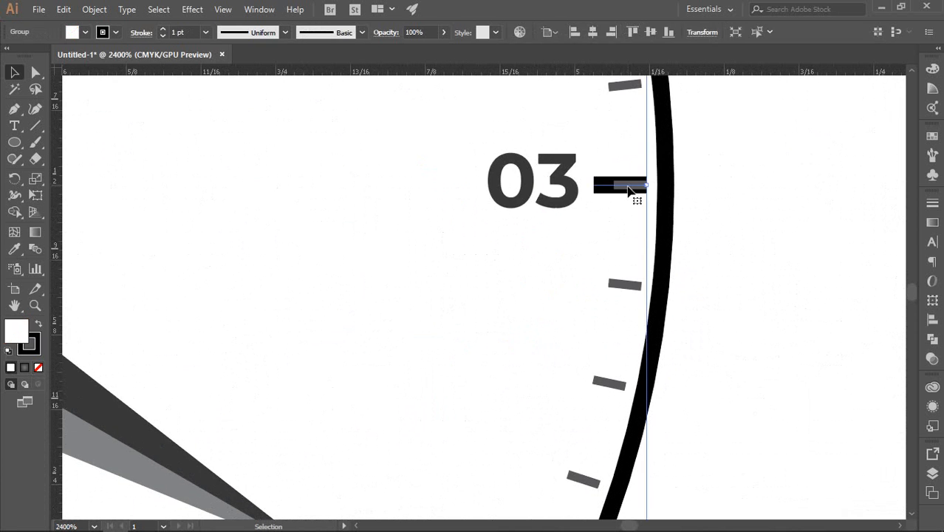
left_click(677, 198)
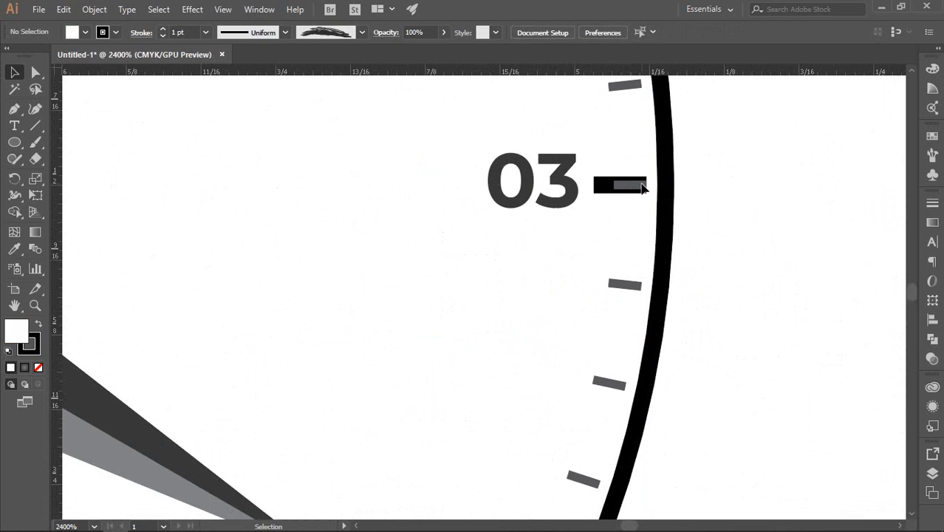
left_click(644, 190)
left_click(736, 214)
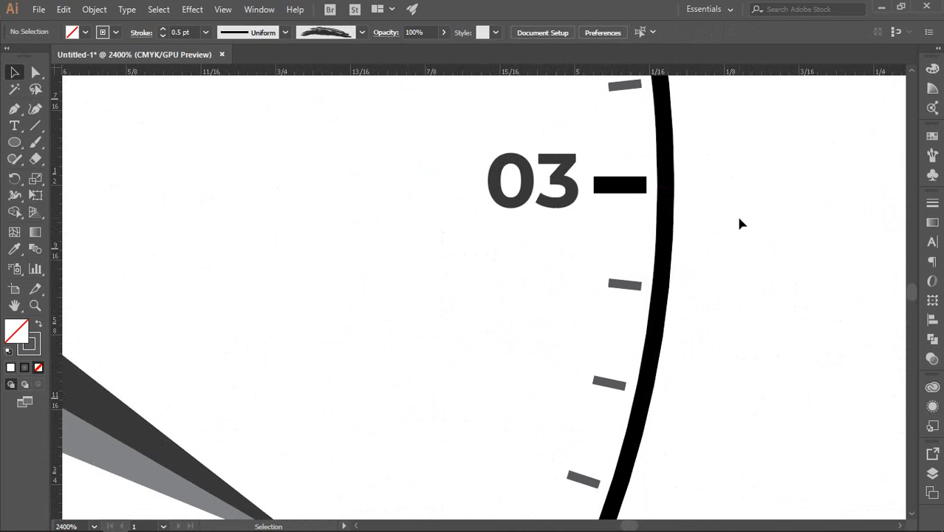
Step: Delete the grey minute ticks lying on top of the 02 and 01 o'clock hour marks
key("space")
left_click_drag(554, 243, 558, 394)
left_click_drag(551, 226, 628, 402)
left_click_drag(553, 232, 622, 388)
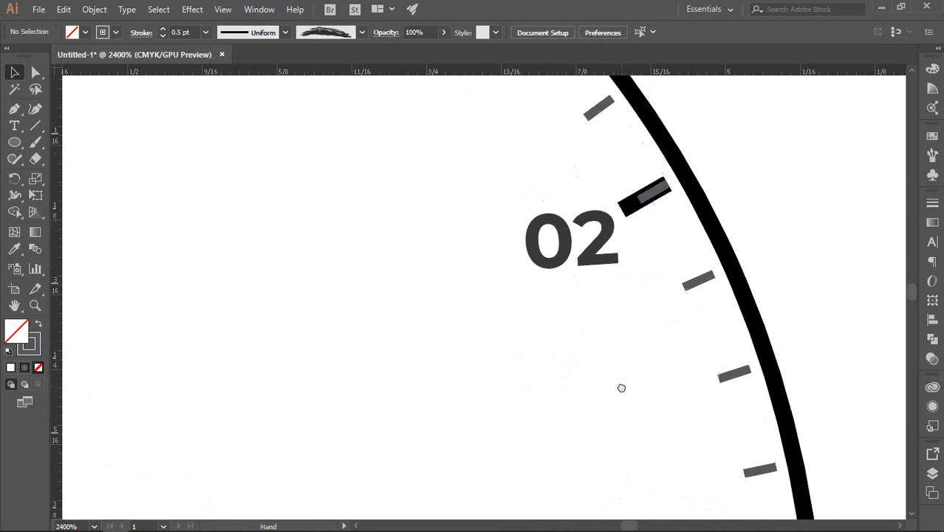
left_click_drag(575, 252, 574, 307)
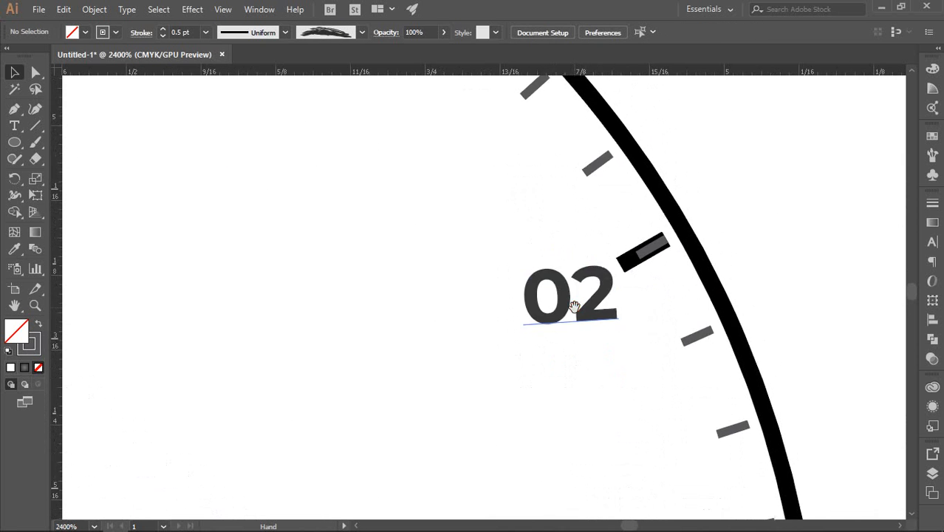
left_click(662, 246)
key("Delete")
key("space")
left_click_drag(401, 232, 496, 310)
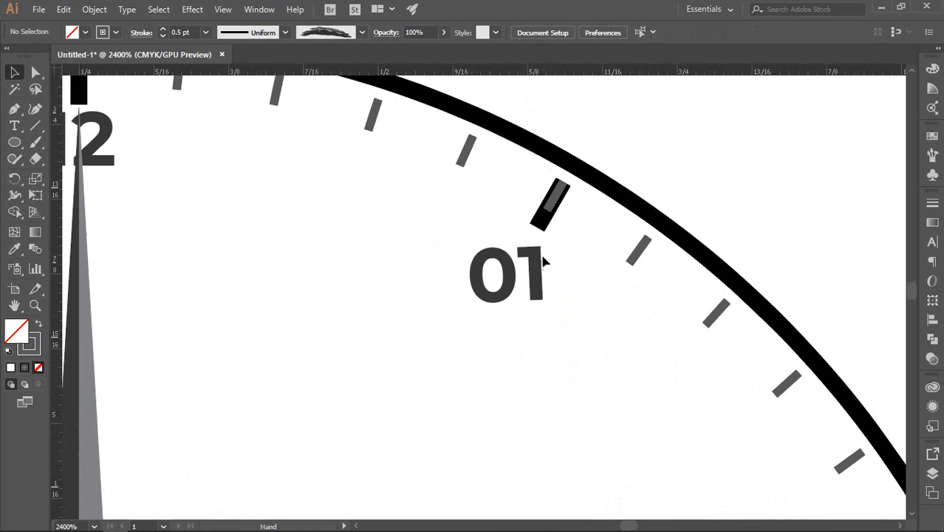
left_click(559, 194)
key("Delete")
Step: Examine the 12 o'clock hour mark up close for a leftover overlapping grey tick
scroll(427, 261, "down", 2)
scroll(429, 273, "down", 4)
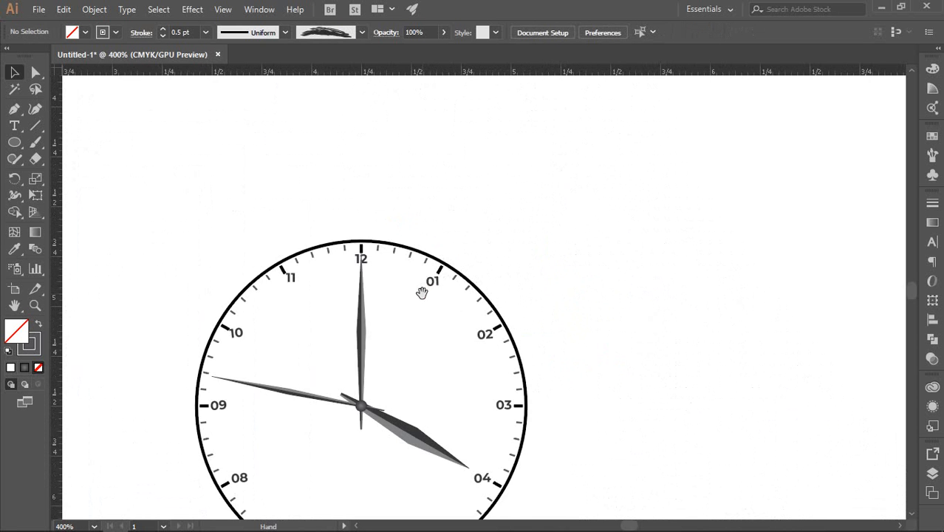
scroll(394, 246, "up", 6)
scroll(366, 266, "up", 1)
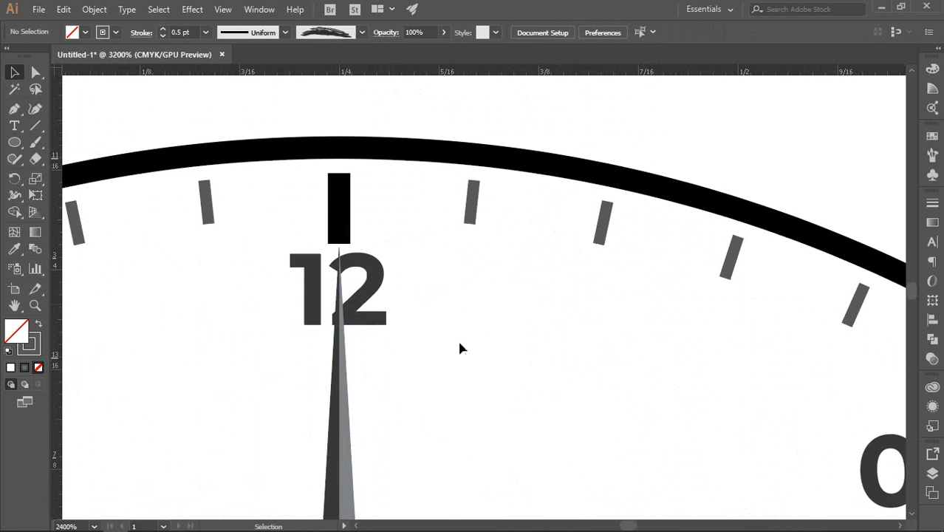
scroll(358, 314, "down", 4)
scroll(356, 314, "down", 1)
scroll(388, 344, "down", 2)
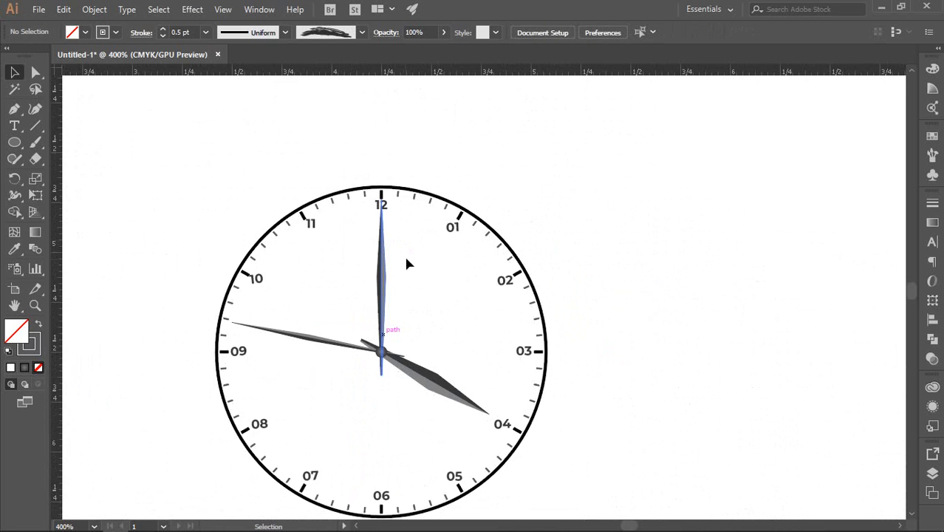
Step: Select the hand pointing to 12 to check that its dark and light halves are grouped, and deselect it
scroll(386, 326, "up", 1)
scroll(417, 326, "down", 1)
scroll(421, 259, "up", 2)
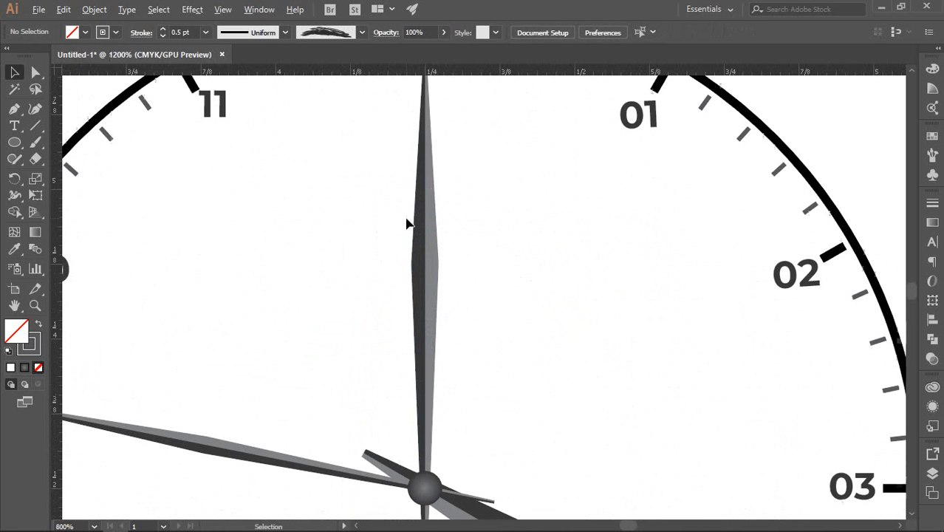
left_click(430, 222)
left_click(534, 240)
scroll(535, 240, "up", 1)
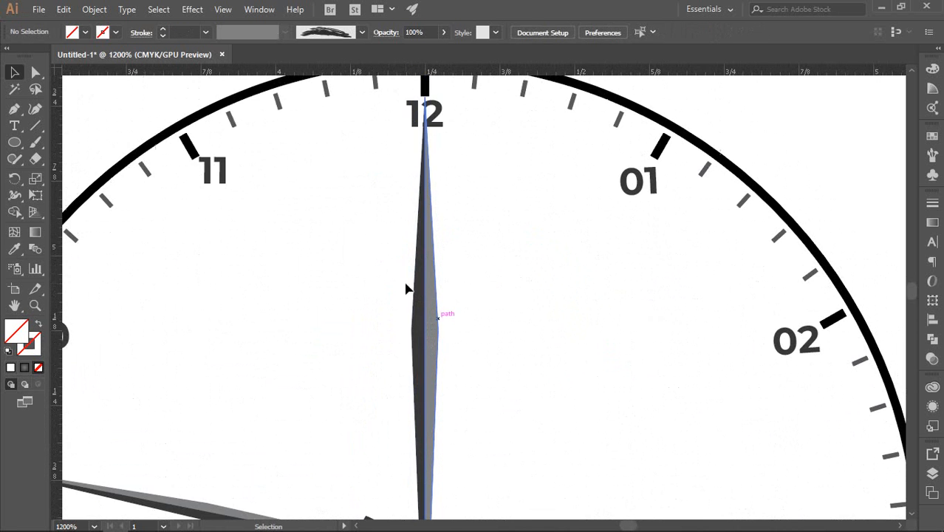
left_click_drag(341, 228, 459, 349)
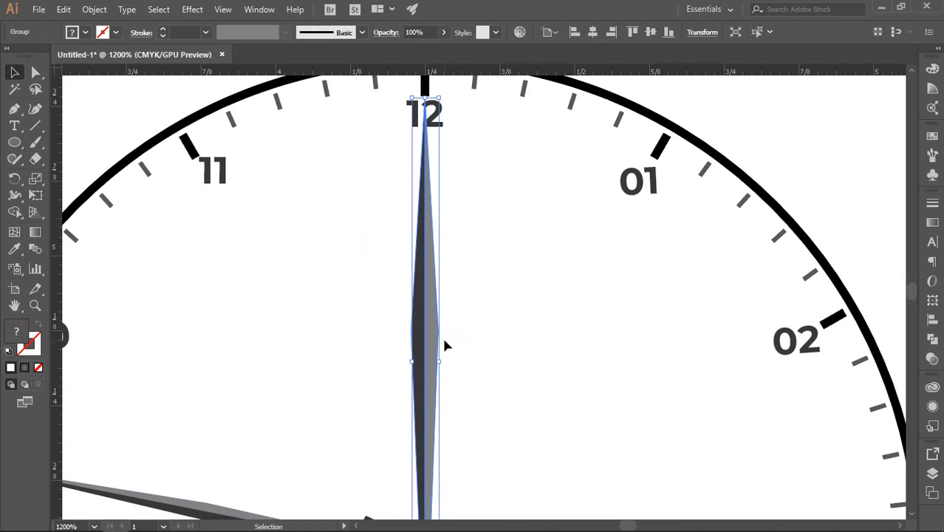
left_click(522, 340)
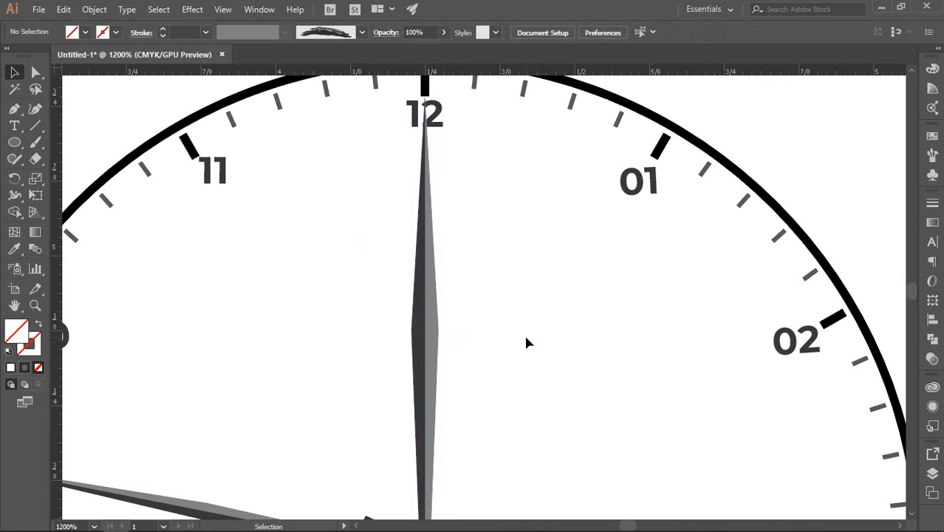
scroll(526, 336, "down", 5)
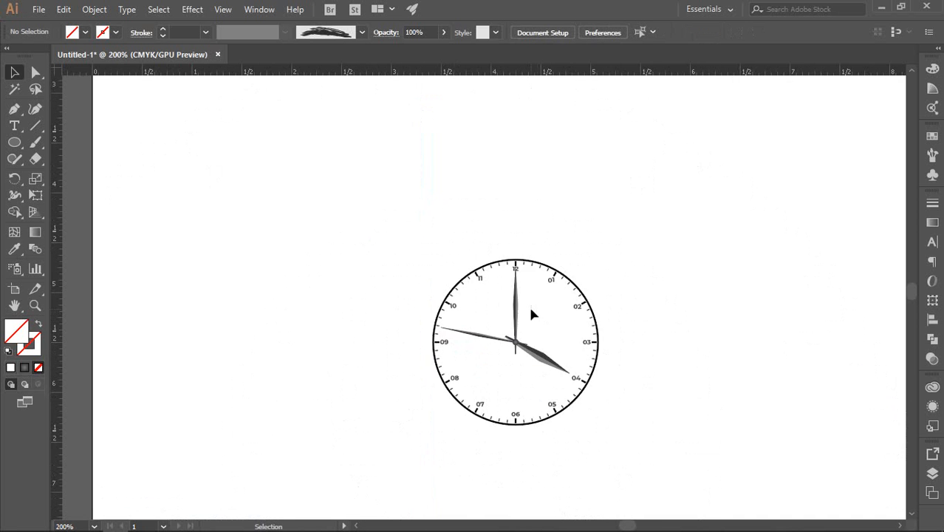
Step: Show the guides that cross at the centre of the clock
scroll(584, 366, "down", 2)
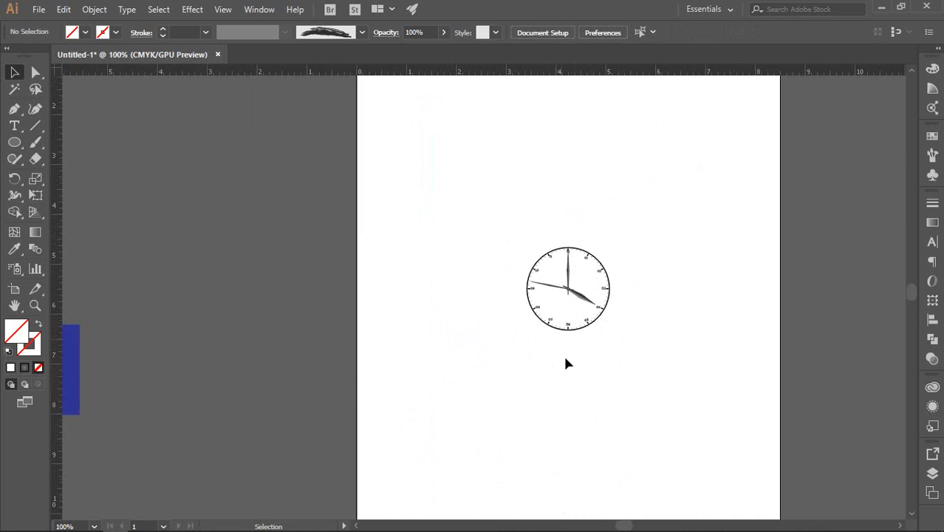
scroll(443, 307, "right", 3)
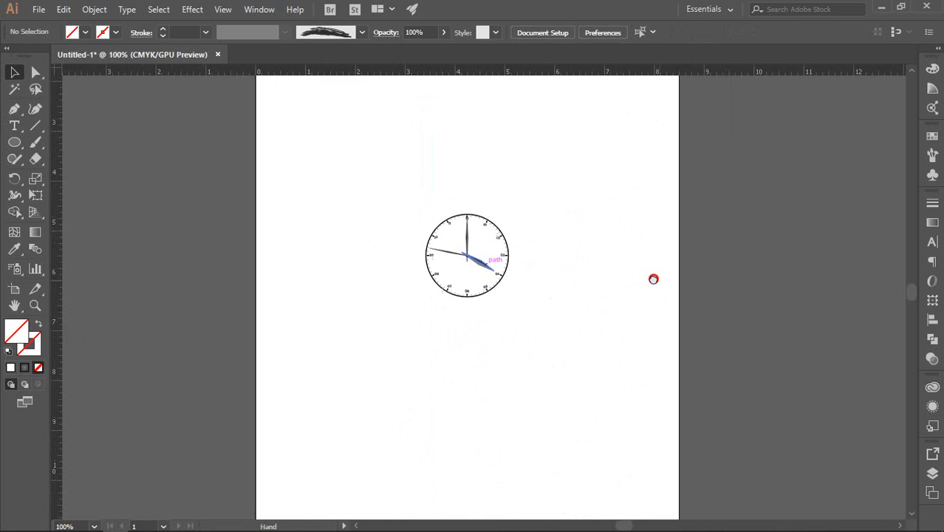
scroll(447, 268, "up", 3)
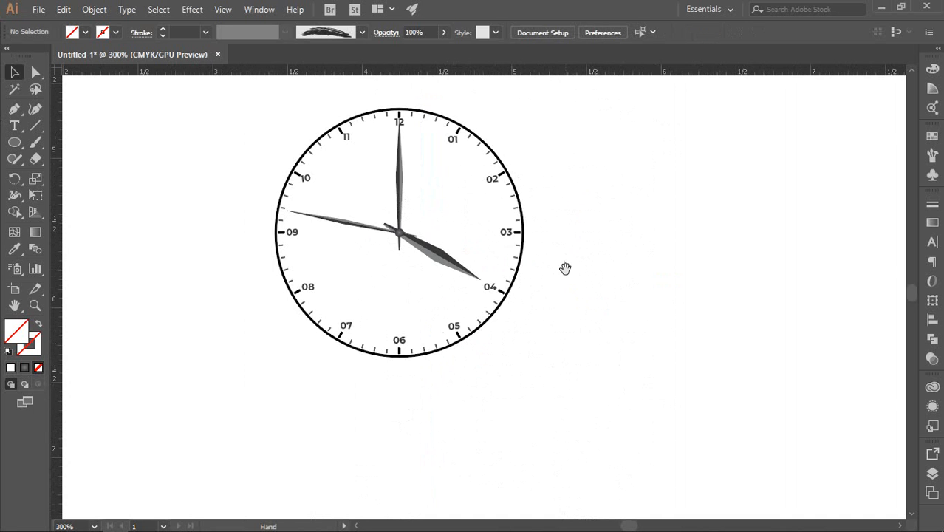
left_click_drag(565, 267, 577, 268)
scroll(662, 292, "down", 3)
right_click(580, 231)
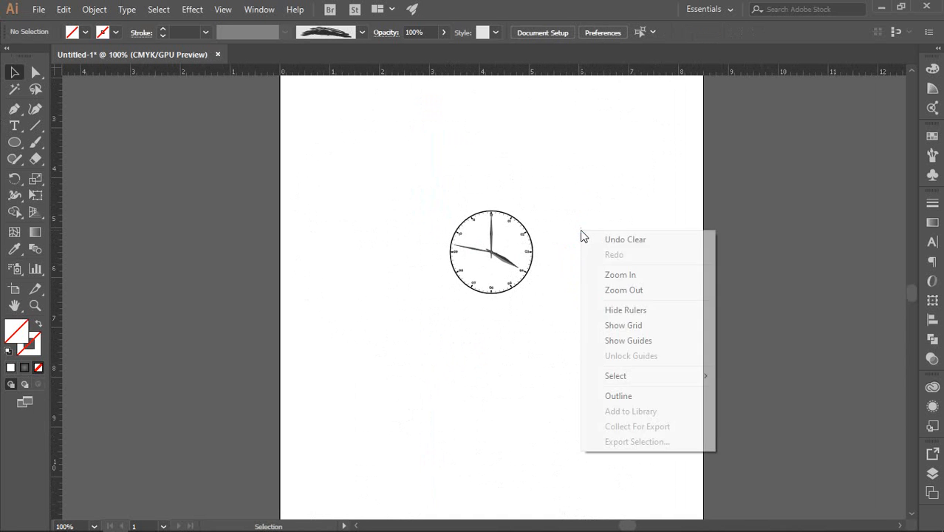
left_click(641, 340)
left_click_drag(607, 316, 637, 302)
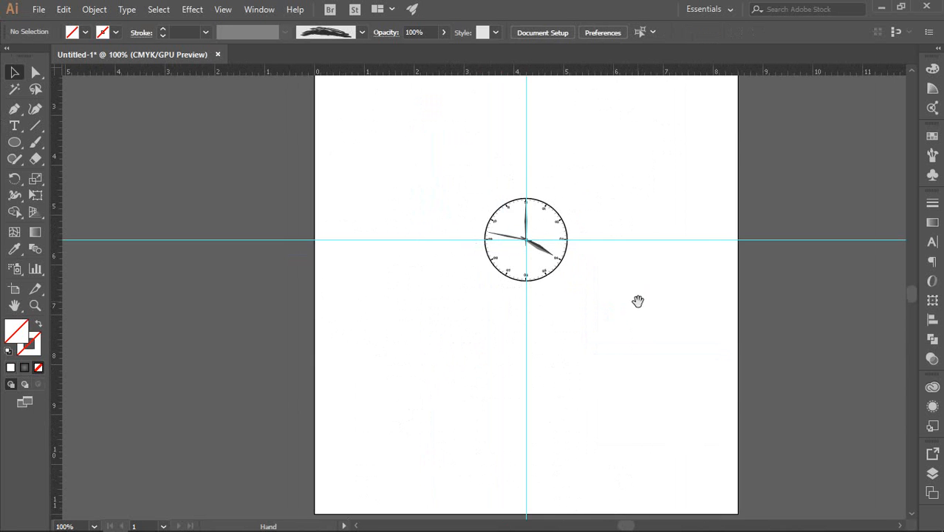
Step: Draw a small hexagon with the Polygon tool from the clock's centre and give it the default white fill and 1 pt black stroke
scroll(555, 252, "up", 1)
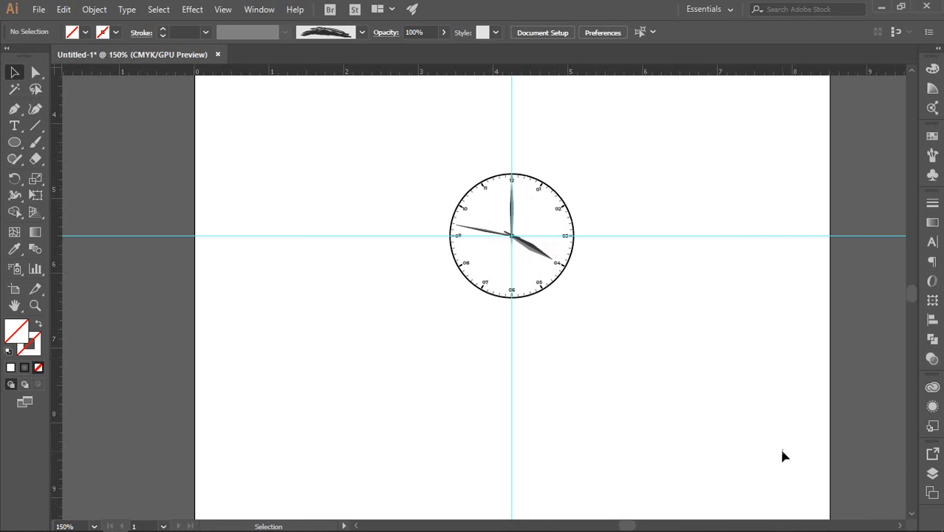
scroll(588, 303, "up", 1)
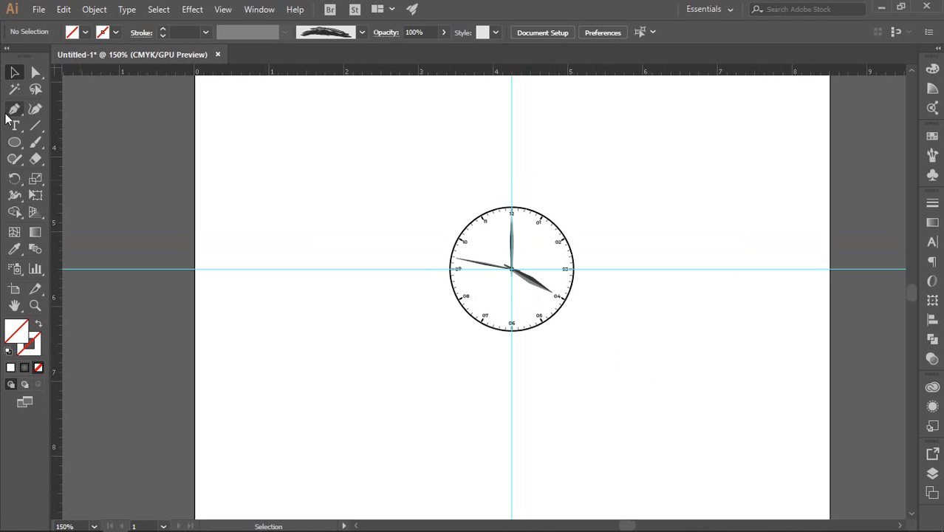
left_click(14, 142)
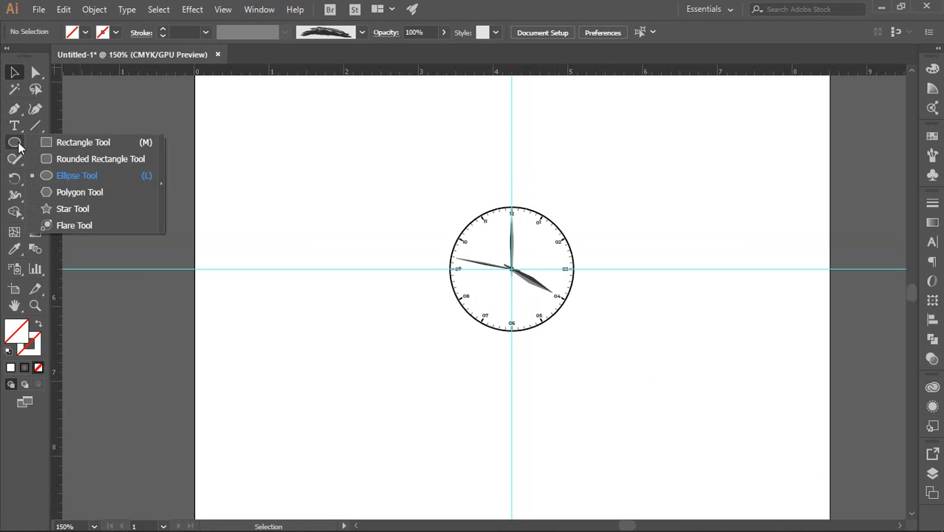
left_click(65, 194)
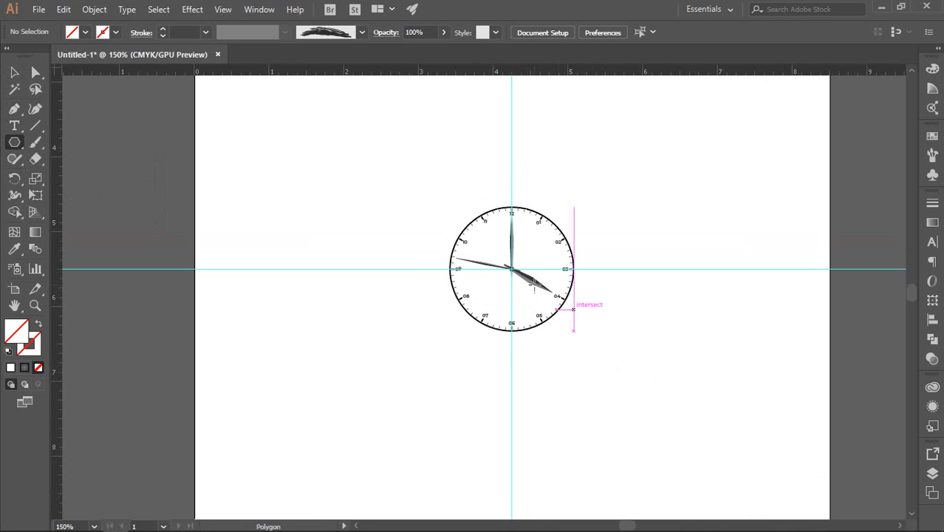
scroll(515, 275, "up", 1)
scroll(515, 273, "up", 8)
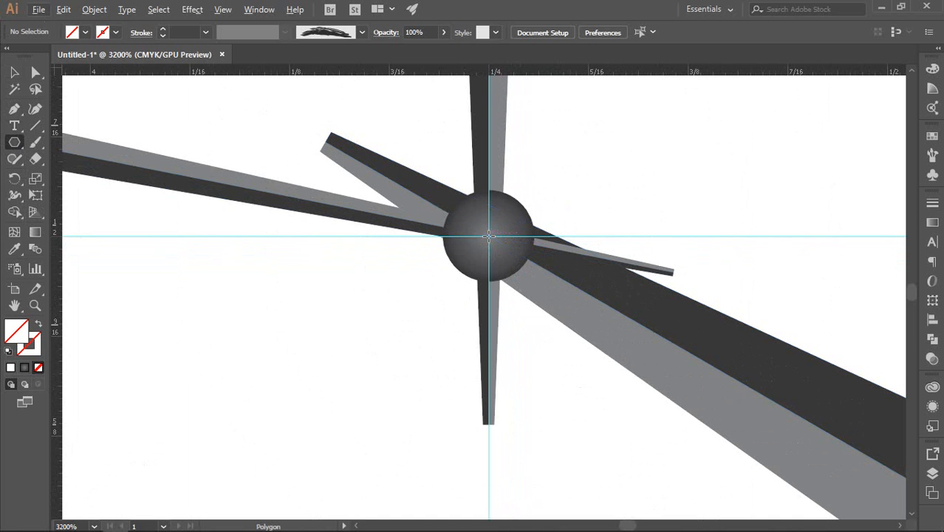
left_click_drag(502, 255, 716, 410)
scroll(650, 384, "down", 4)
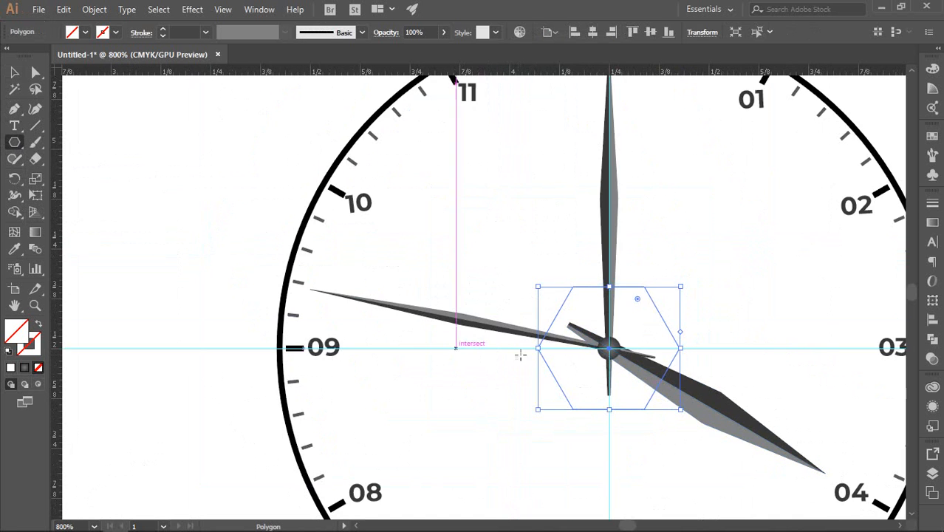
key("d")
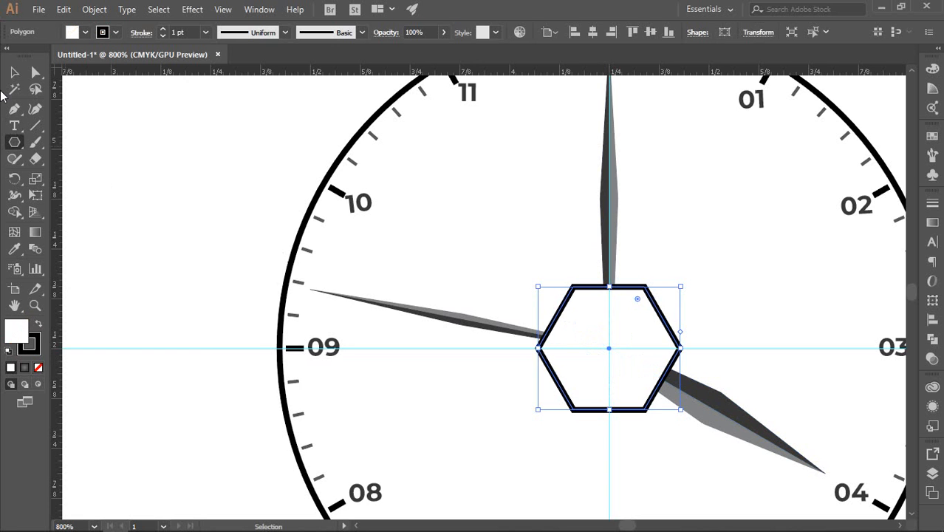
left_click(14, 72)
left_click(161, 133)
Step: Scale the hexagon up proportionally from its centre until it surrounds the whole clock face
scroll(167, 136, "down", 1)
scroll(167, 136, "down", 2)
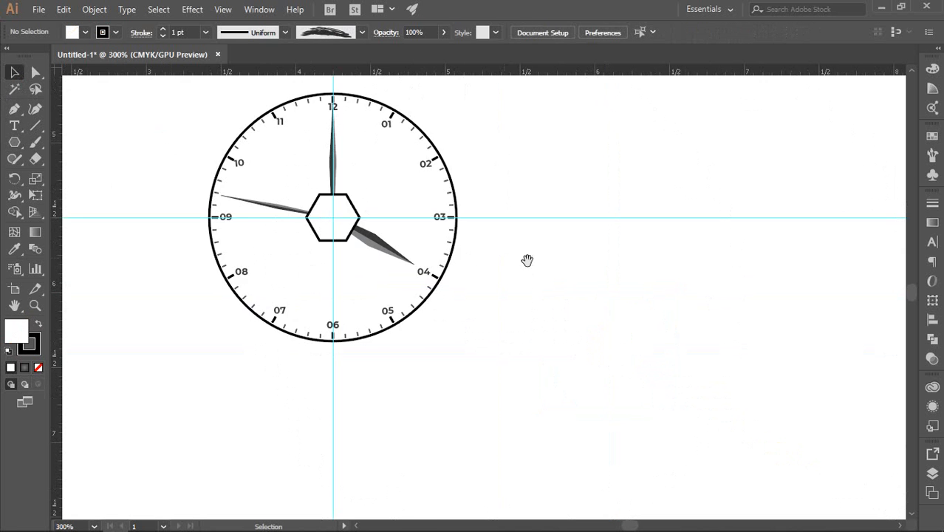
left_click_drag(526, 259, 593, 282)
left_click(399, 228)
left_click_drag(419, 214, 630, 96)
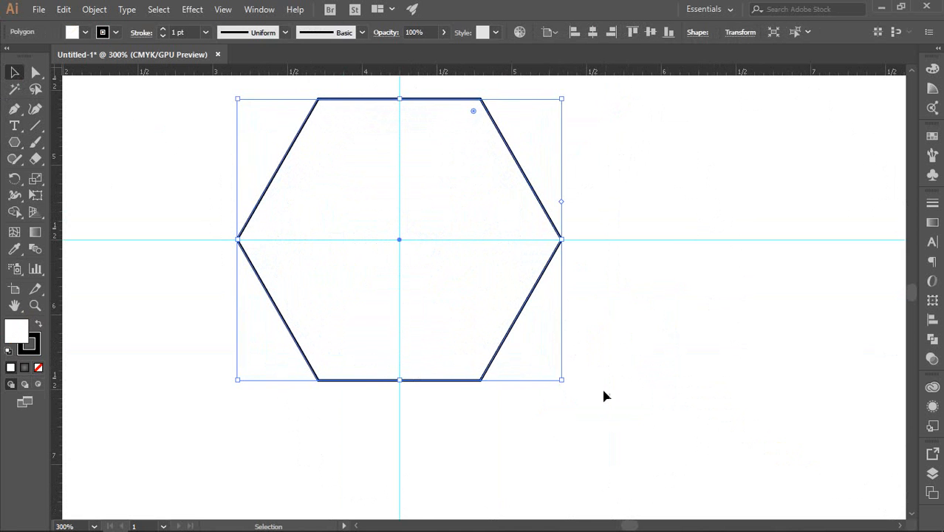
Step: Send the large white hexagon to the back, behind the clock face
left_click(658, 229)
left_click(381, 213)
left_click(617, 231)
left_click(438, 210)
key("ctrl")
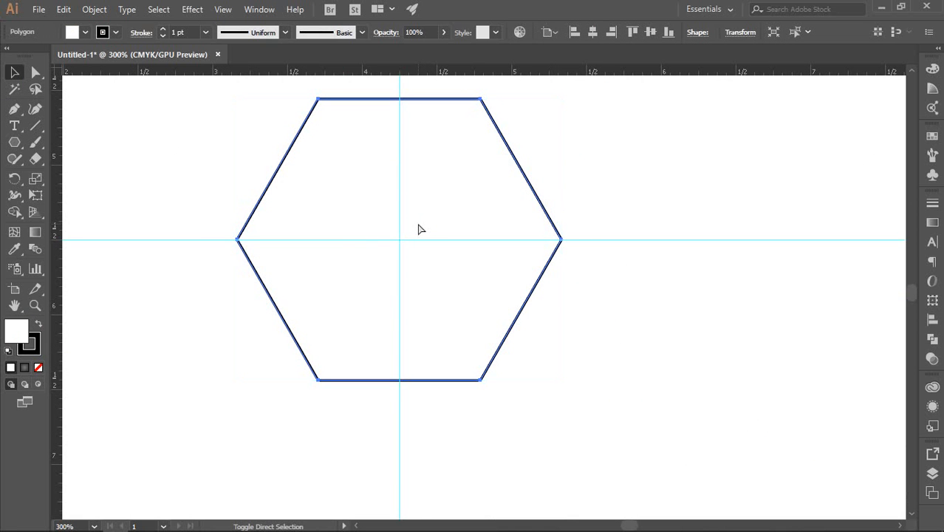
key("ctrl+shift+[")
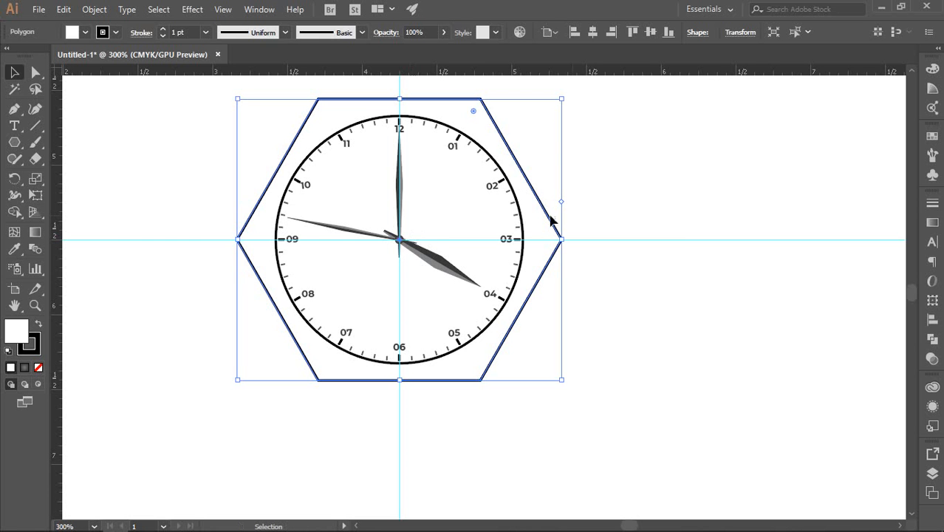
left_click(716, 237)
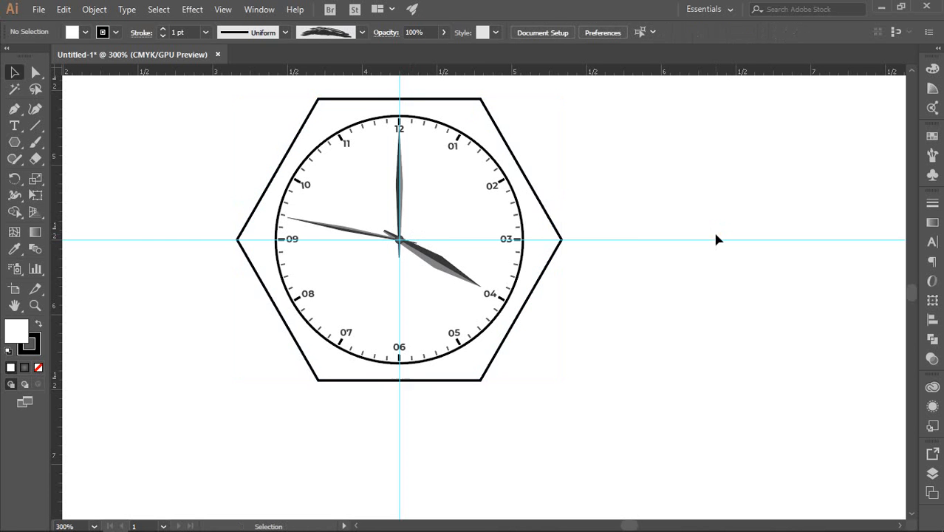
Step: Enlarge the hexagon slightly from its centre to widen the margin around the clock face
left_click(548, 267)
left_click_drag(561, 379, 571, 393)
left_click(669, 353)
Step: Fill the hexagon with the dark grey radial gradient and remove its stroke
scroll(669, 350, "down", 2)
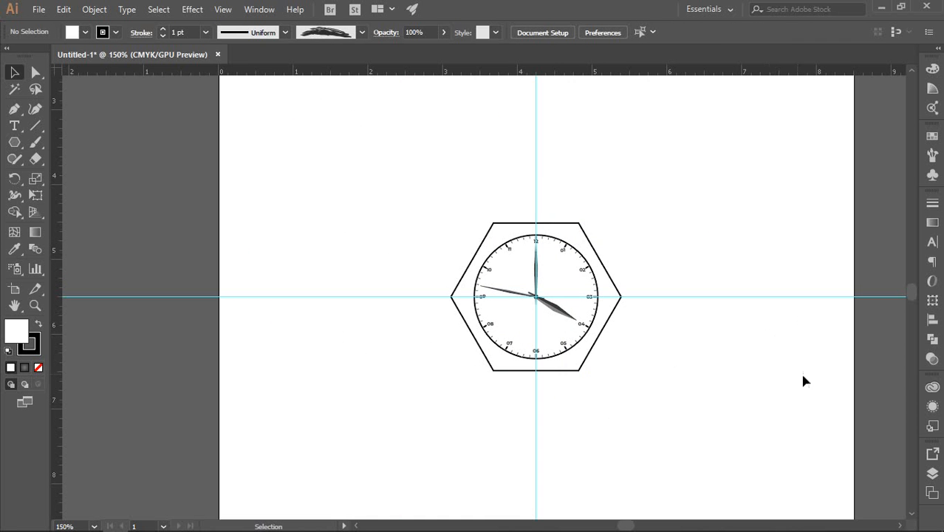
scroll(746, 361, "down", 4)
scroll(654, 296, "up", 1)
left_click_drag(664, 298, 643, 361)
scroll(669, 313, "down", 1)
left_click_drag(669, 306, 708, 267)
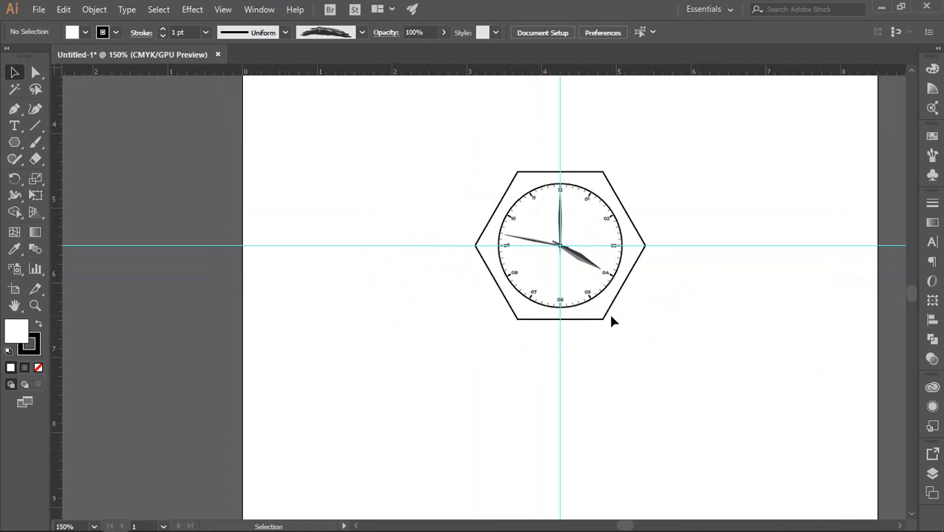
scroll(610, 314, "up", 1)
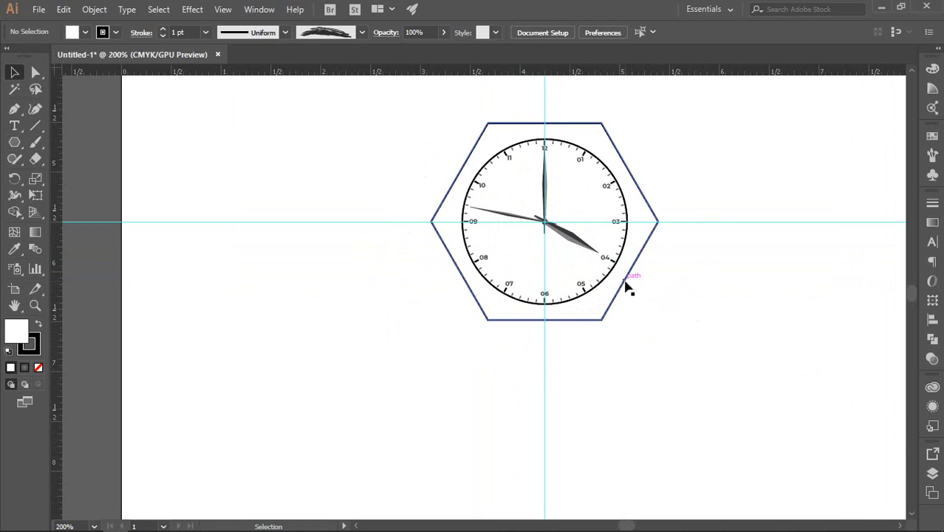
left_click(622, 287)
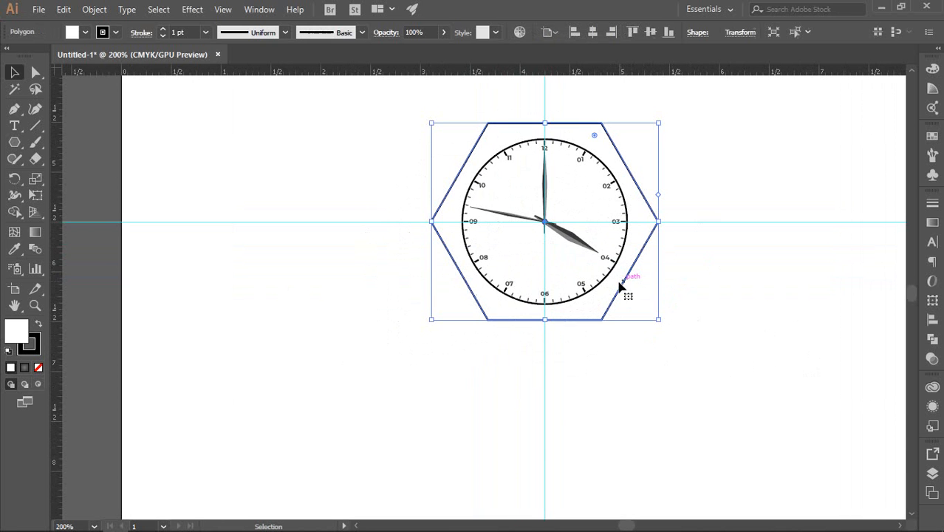
left_click(933, 226)
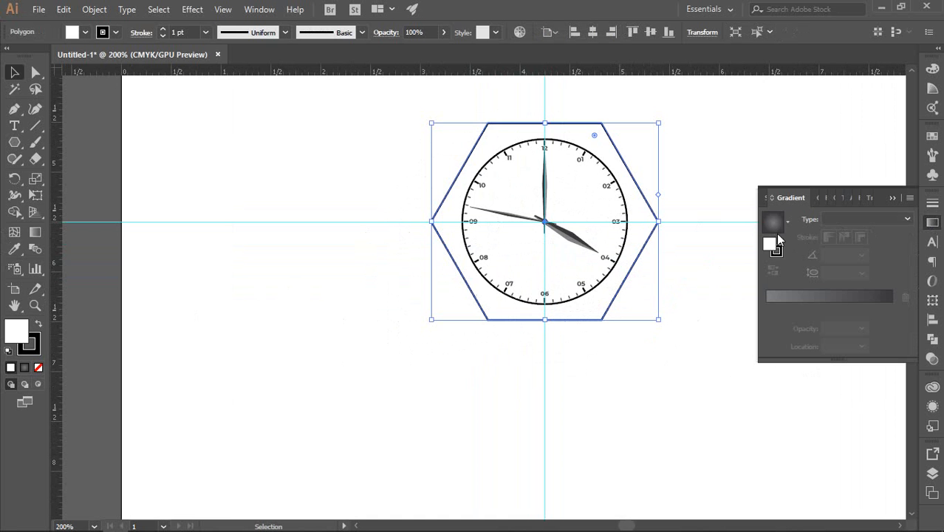
left_click(815, 295)
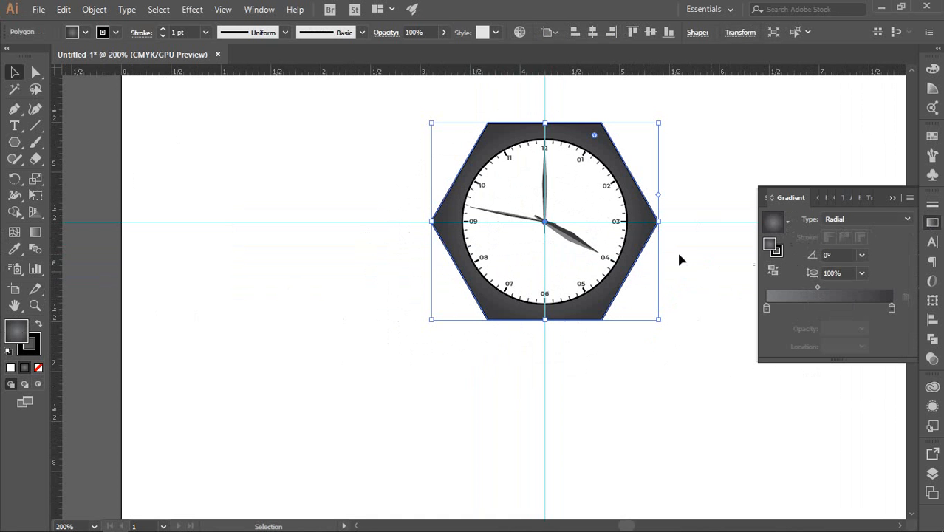
left_click(31, 344)
left_click(37, 368)
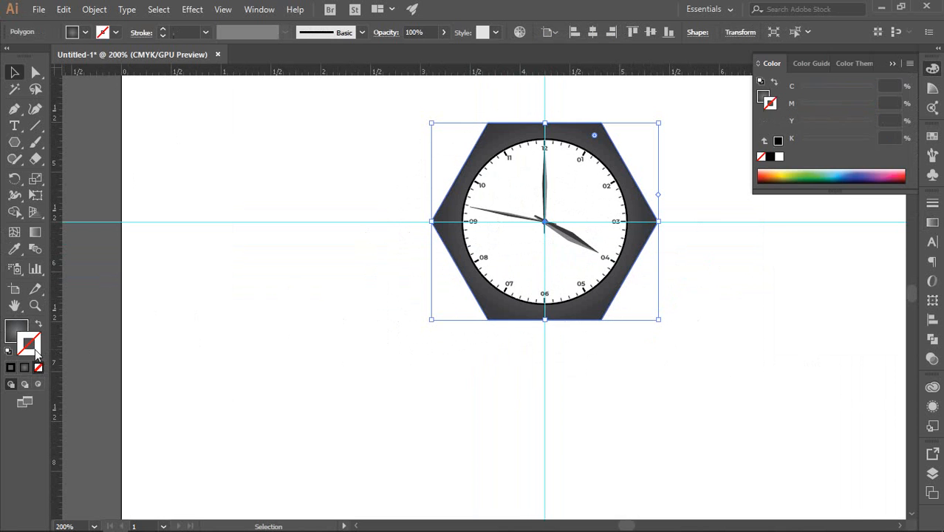
Step: Change the hexagon's fill gradient type to Linear
left_click(16, 329)
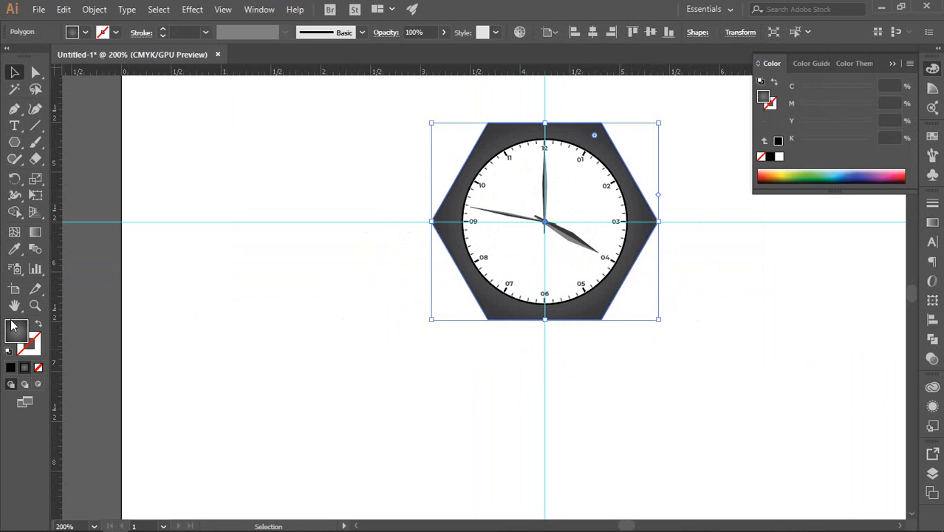
left_click(932, 222)
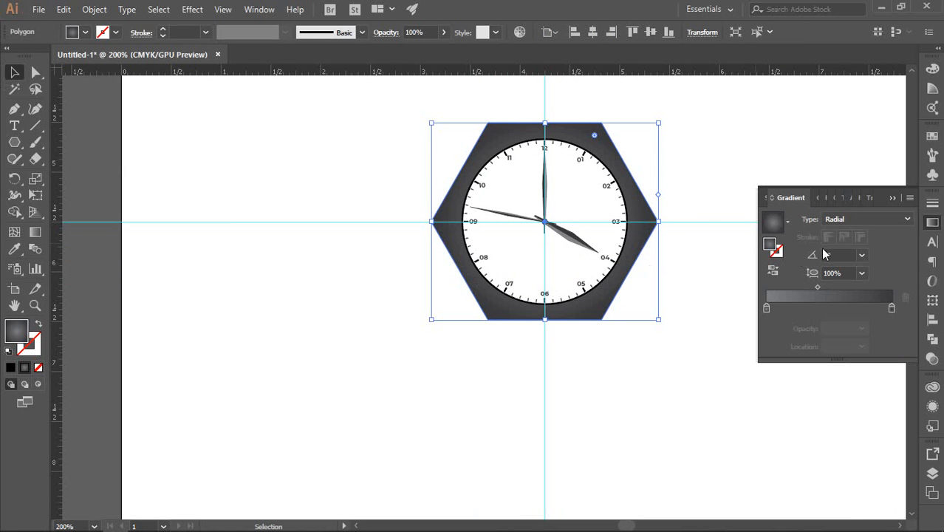
left_click(854, 220)
left_click(849, 233)
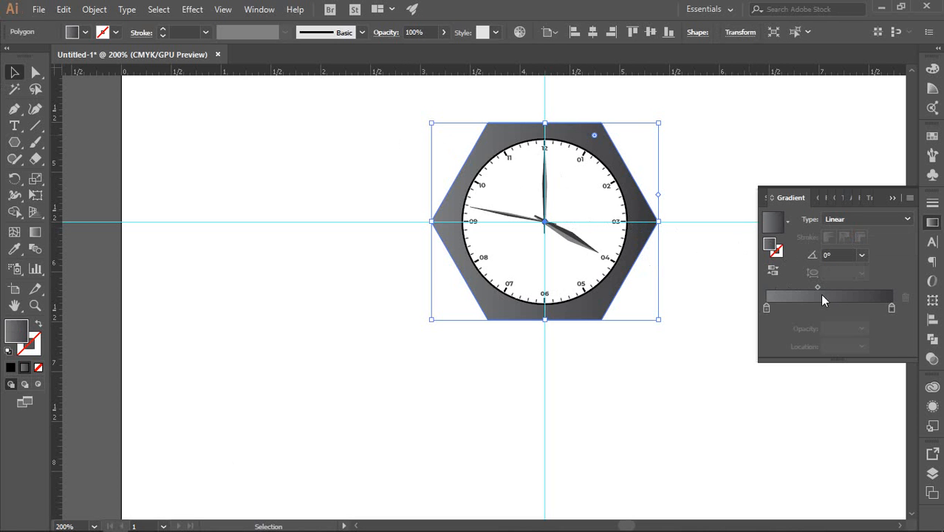
Step: Lighten the hexagon gradient's starting stop to 26% black and darken its end stop slightly
double_click(766, 309)
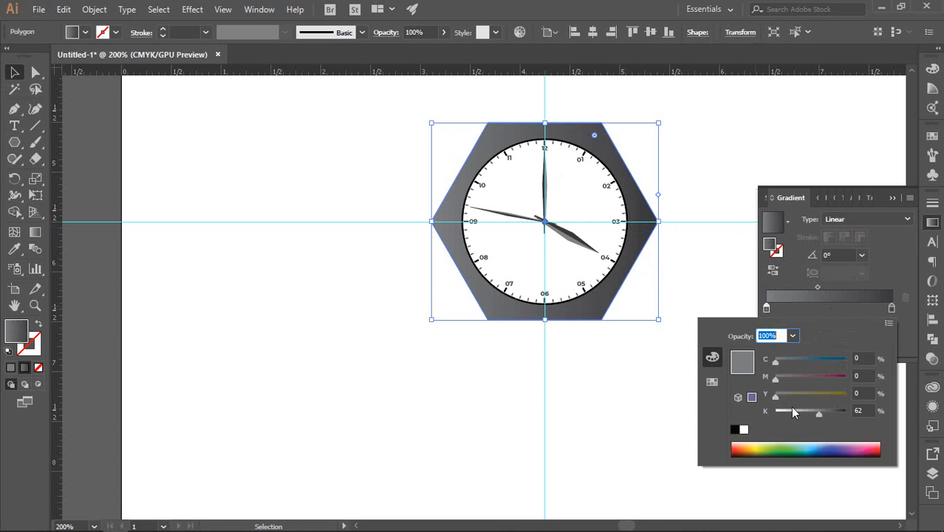
left_click_drag(817, 413, 790, 410)
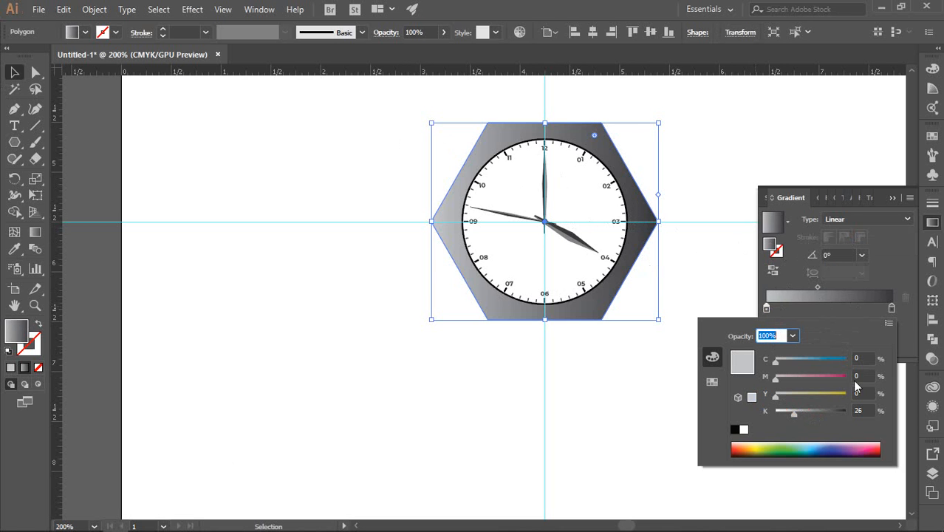
left_click(891, 308)
double_click(890, 309)
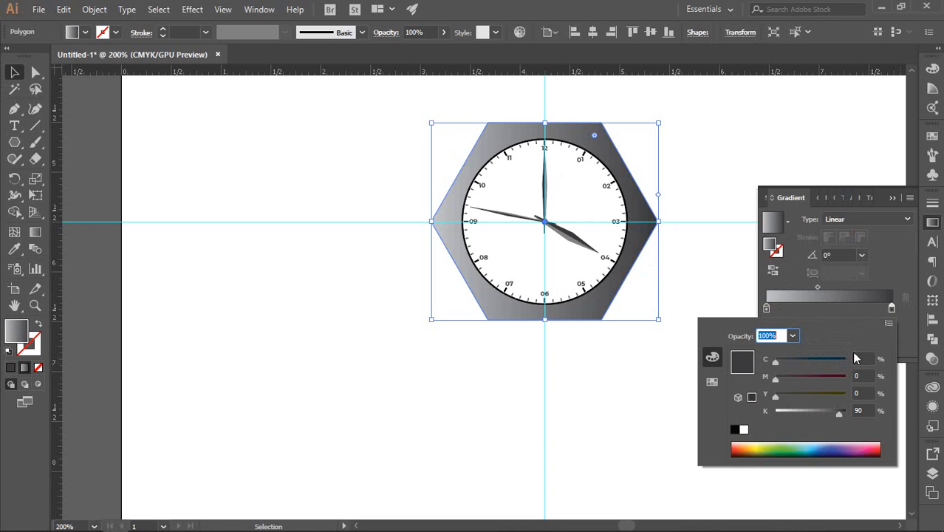
left_click_drag(838, 412, 842, 412)
left_click(683, 244)
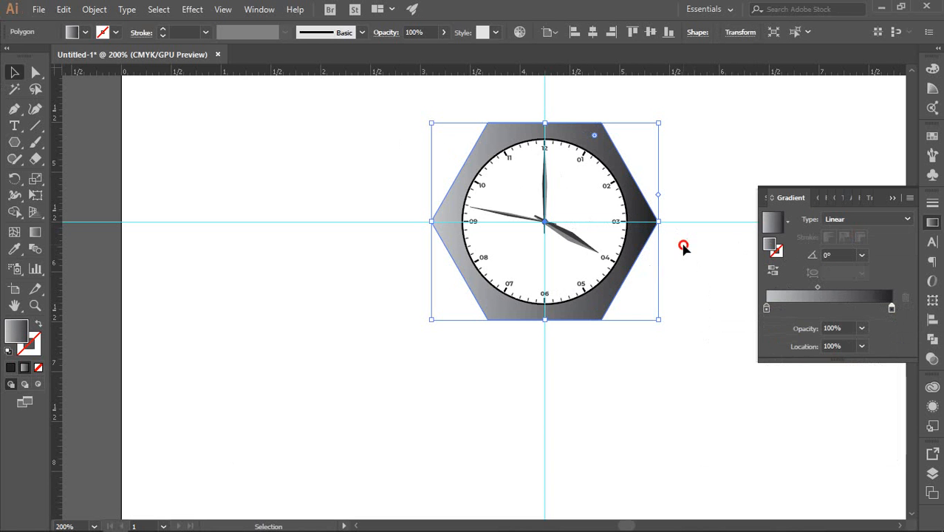
key("space")
left_click_drag(691, 223, 534, 263)
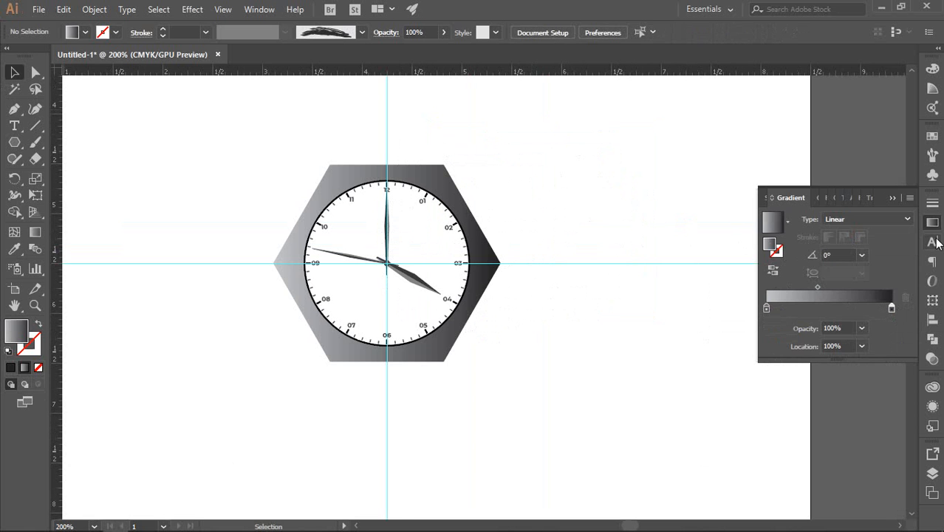
left_click(933, 223)
key("space")
left_click_drag(695, 256, 708, 264)
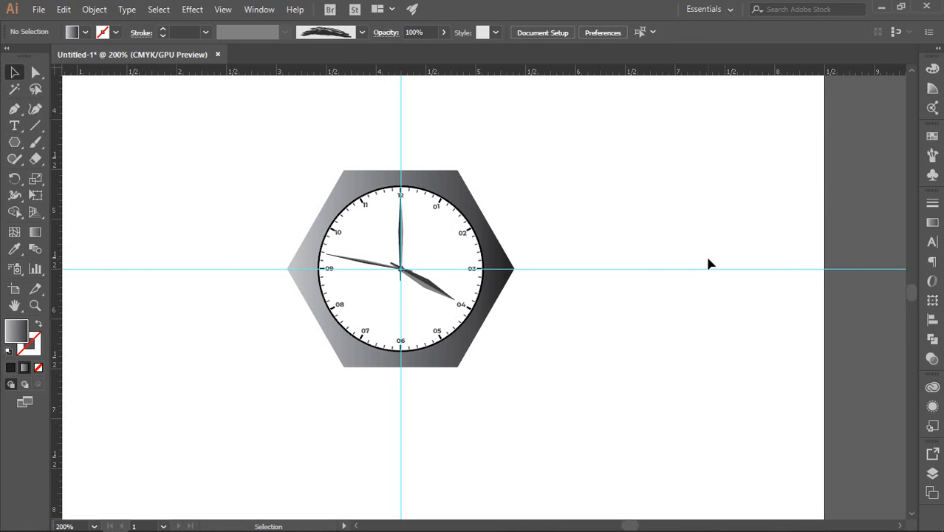
Step: Unlock all locked objects in the artwork and clear the selection
key("a")
key("ctrl+alt+2")
left_click(643, 256)
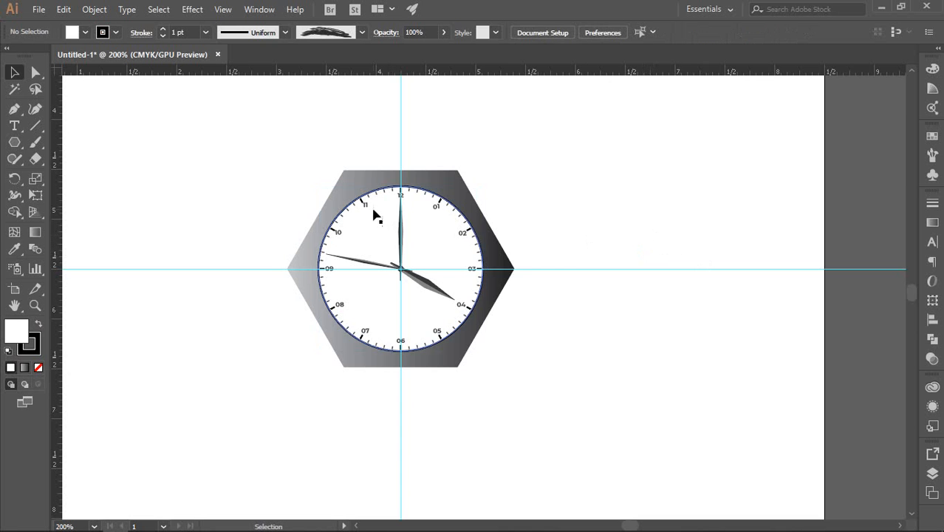
Step: Set the stroke colour of the clock face circle to 80% black
left_click(365, 245)
scroll(346, 239, "up", 3)
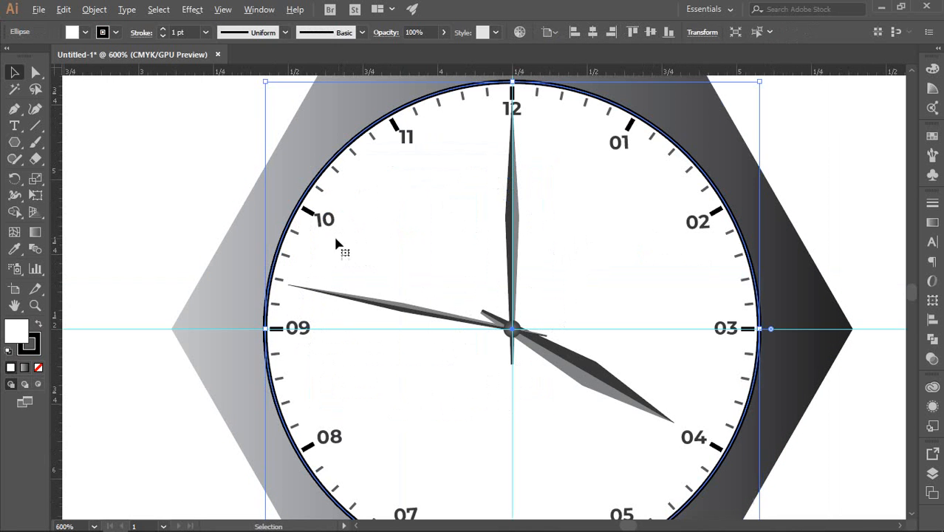
left_click(34, 349)
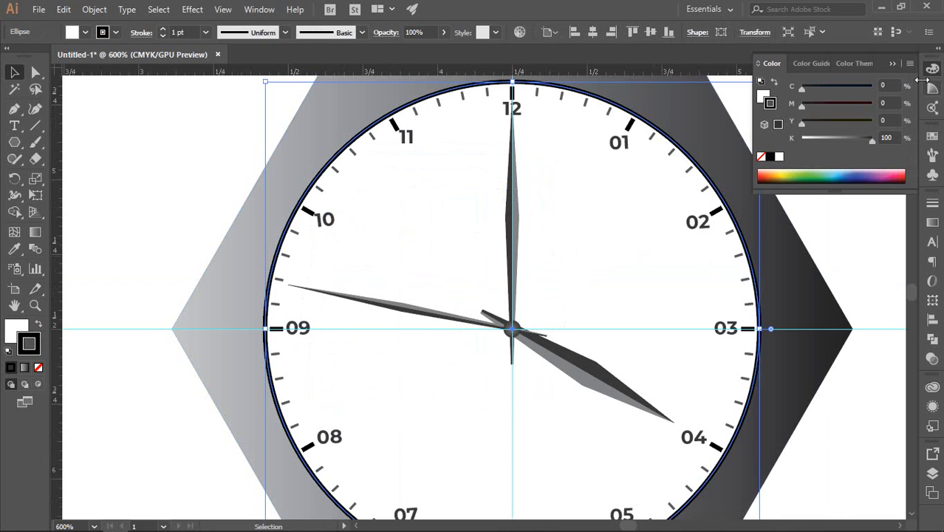
left_click(896, 138)
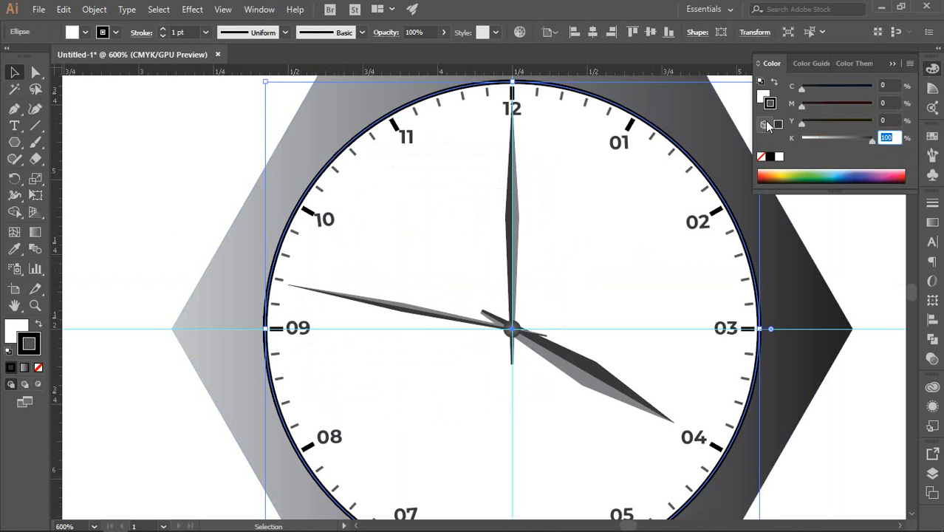
left_click(765, 125)
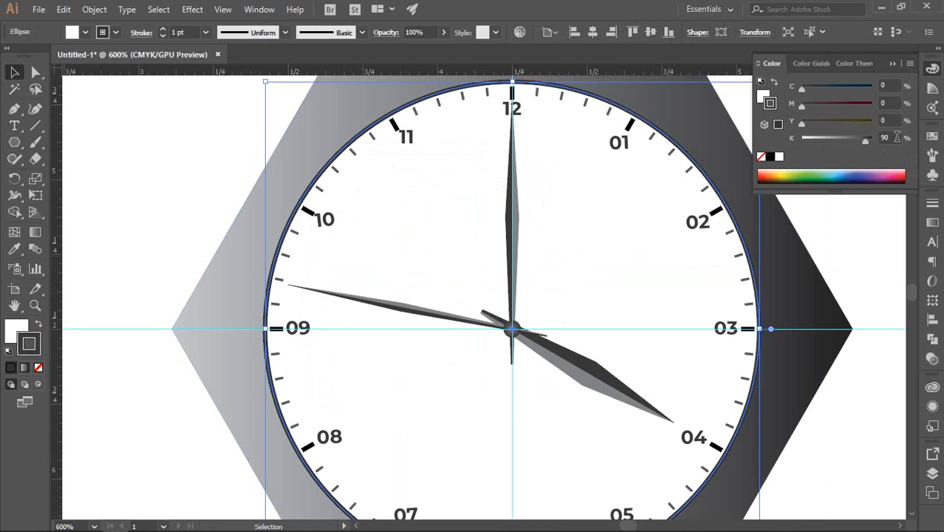
left_click_drag(896, 138, 814, 127)
type("80")
key("Return")
left_click(166, 161)
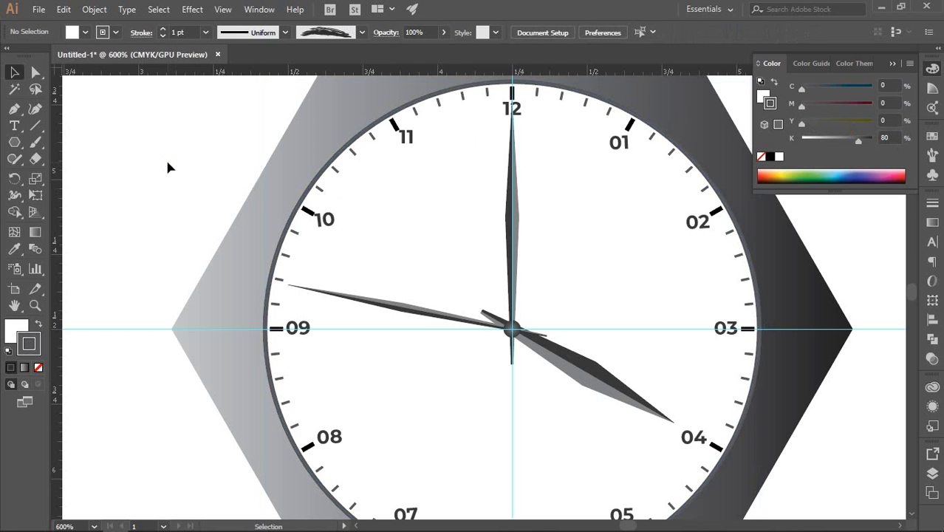
scroll(182, 170, "down", 3)
scroll(215, 185, "up", 1)
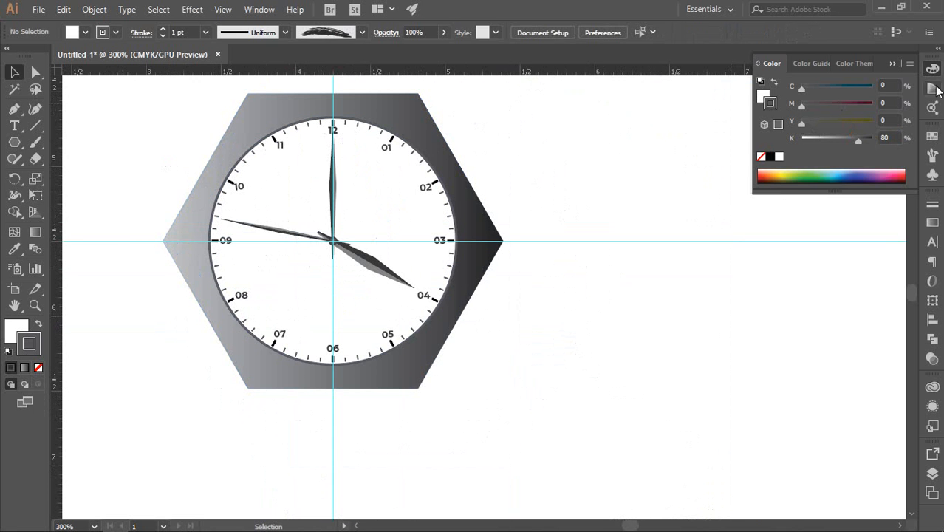
left_click(931, 71)
left_click_drag(741, 182, 855, 166)
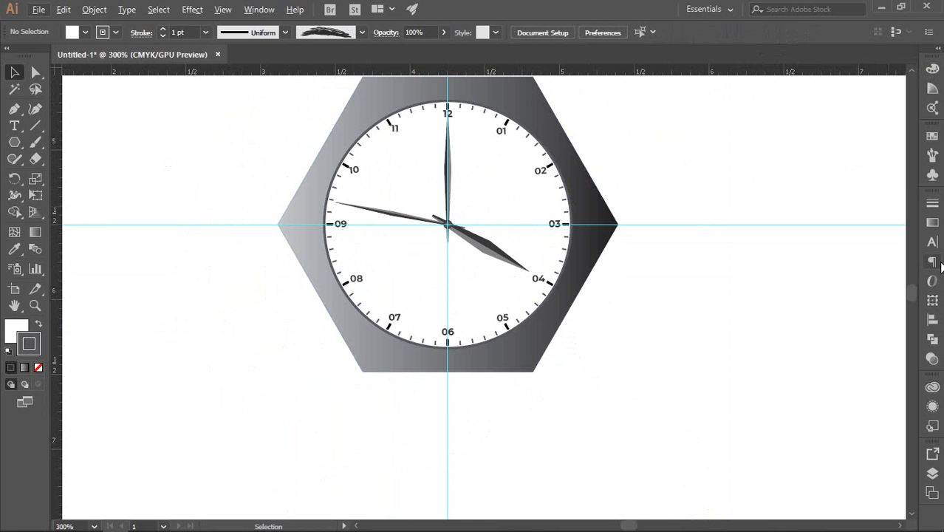
Step: Start an Inner Glow effect on the white clock face circle with the blending mode set to Normal
left_click(480, 176)
scroll(485, 164, "up", 2)
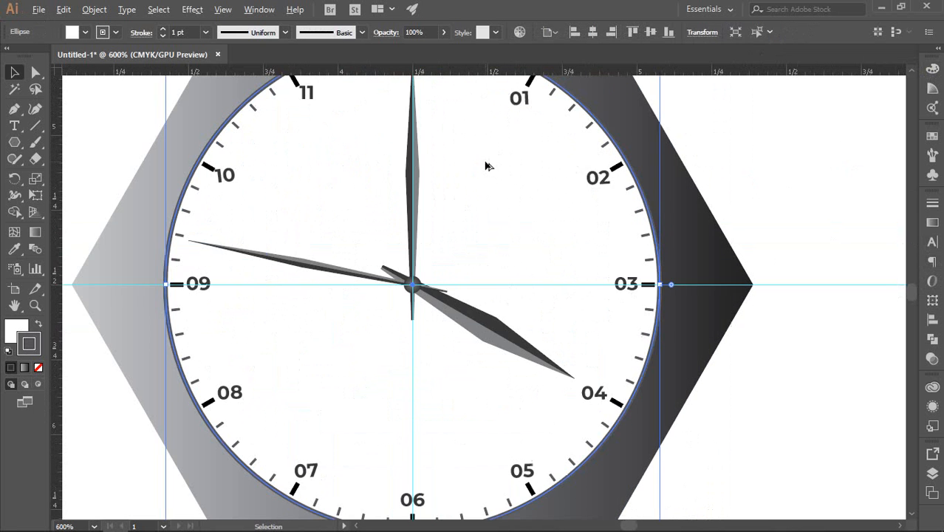
left_click_drag(348, 204, 345, 229)
left_click(16, 328)
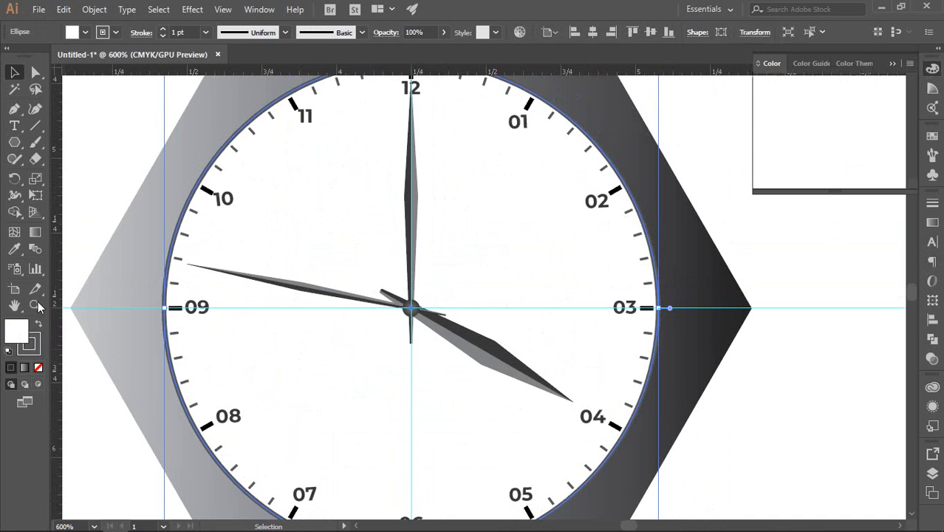
left_click(207, 9)
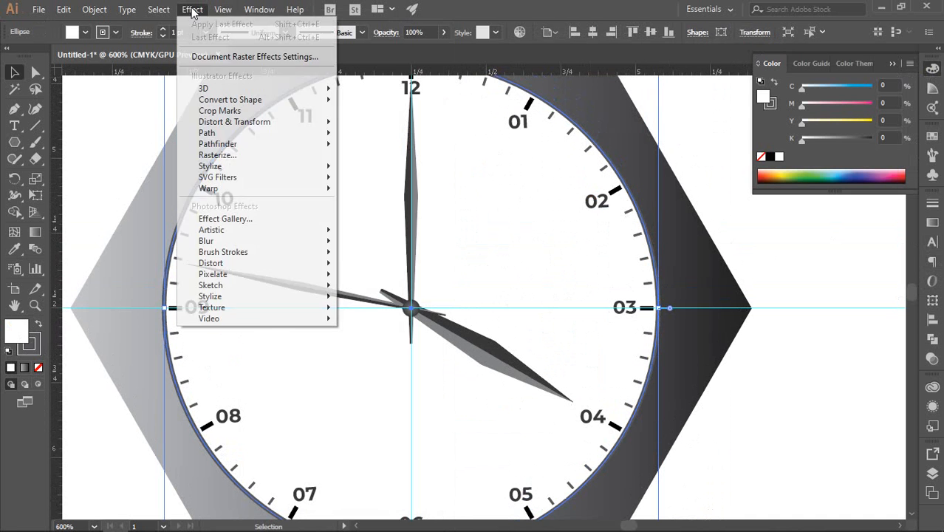
mouse_move(219, 168)
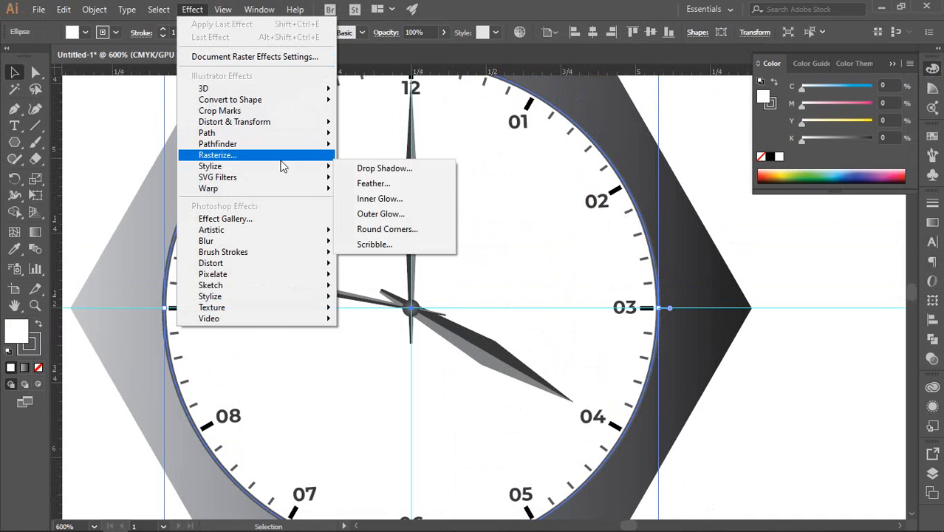
left_click(375, 197)
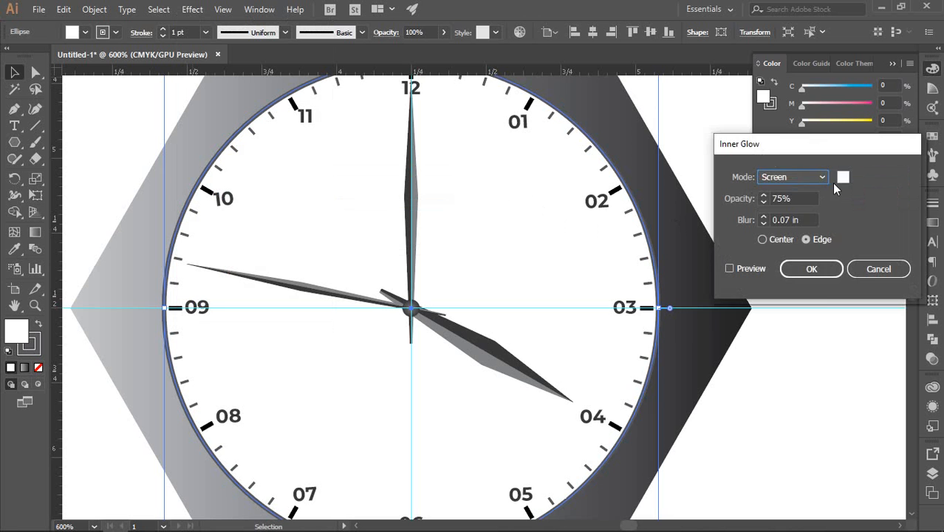
left_click(819, 178)
left_click(785, 192)
Step: Make the inner glow black (000000) and turn on its preview
left_click(843, 177)
left_click_drag(328, 294, 288, 358)
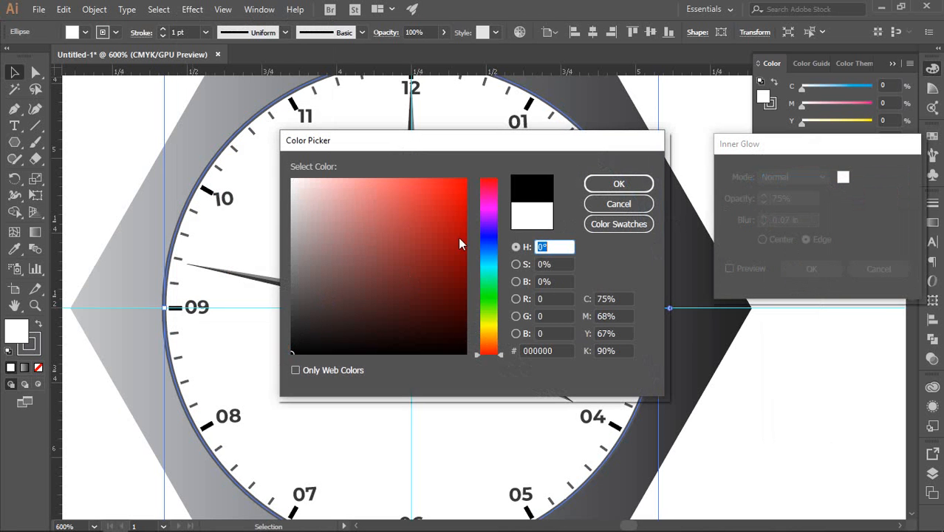
left_click(619, 184)
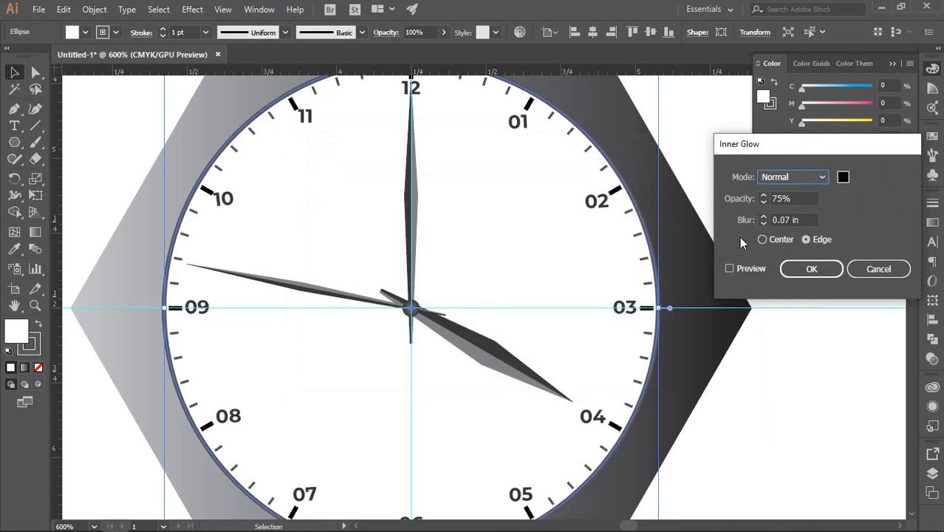
left_click(730, 269)
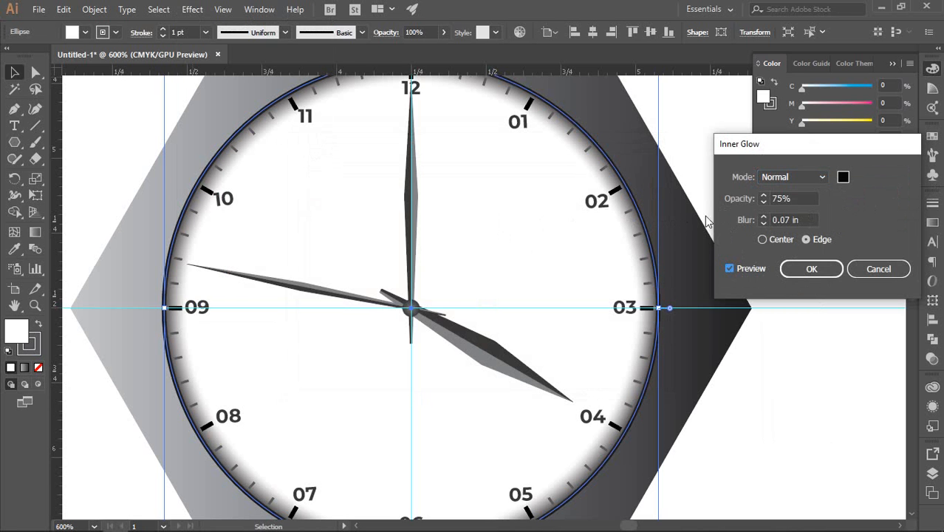
Step: Set the inner glow's opacity to 30% and apply the effect to the clock face
double_click(797, 198)
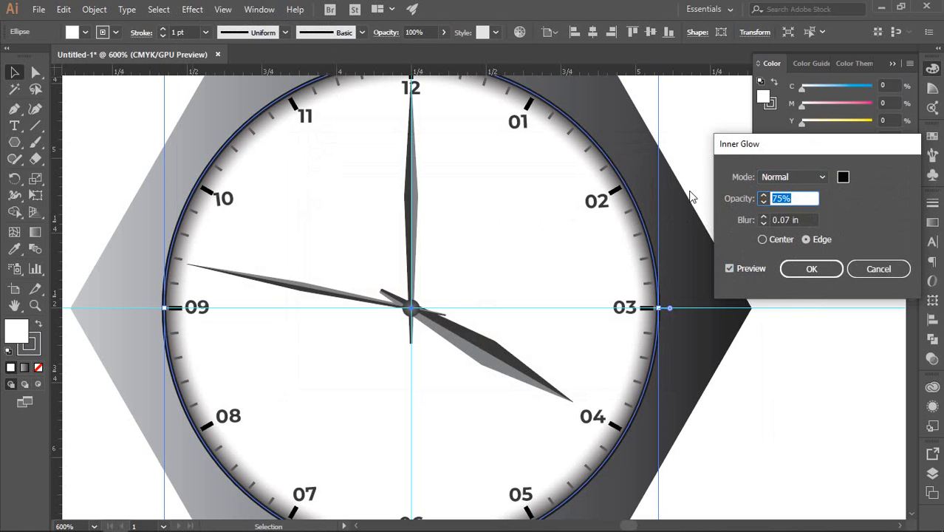
type("30")
left_click(795, 219)
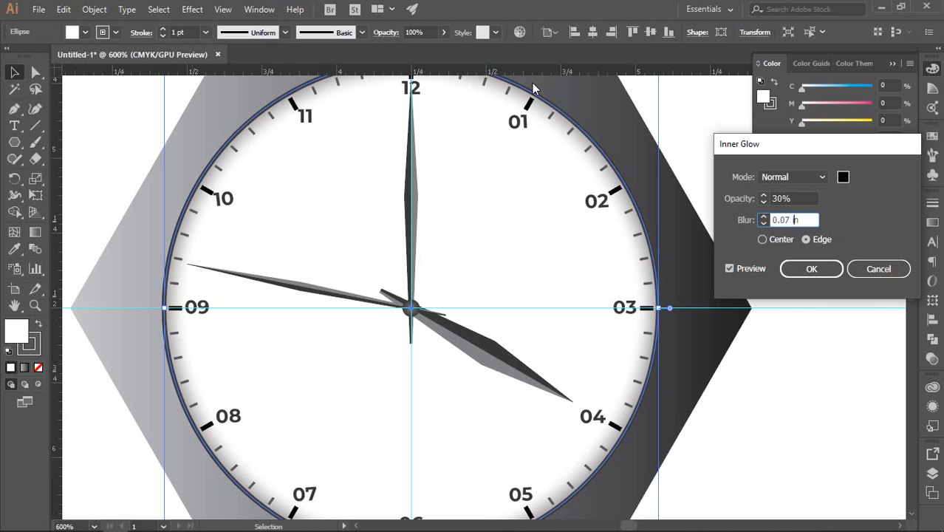
left_click(811, 271)
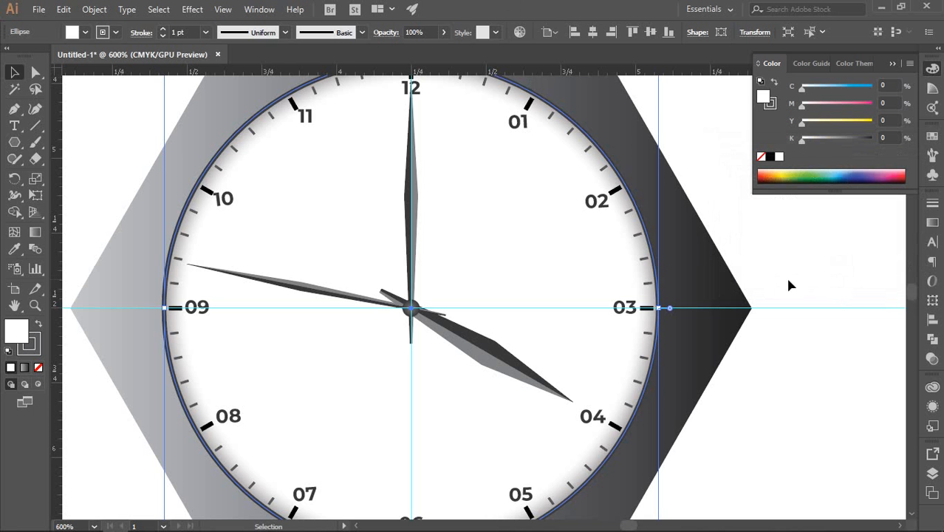
left_click(753, 266)
scroll(751, 263, "down", 2)
scroll(737, 253, "right", 2)
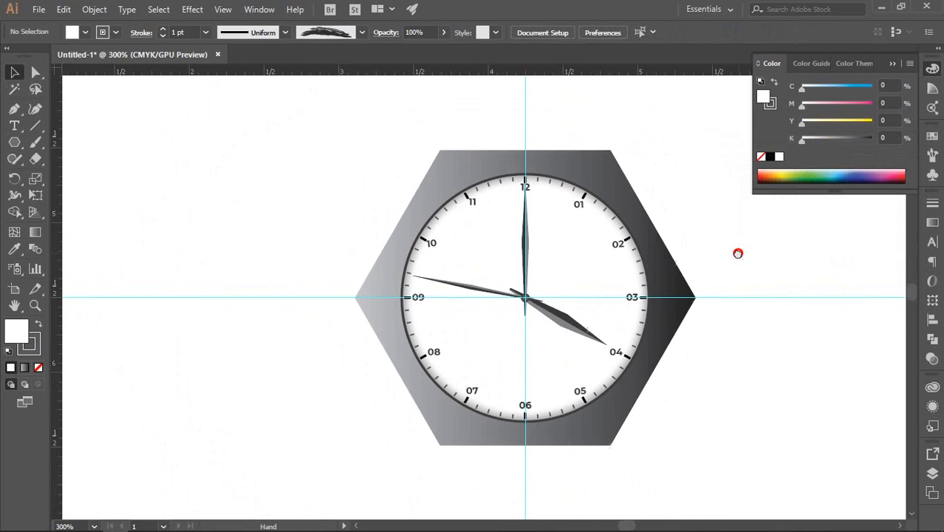
left_click(932, 68)
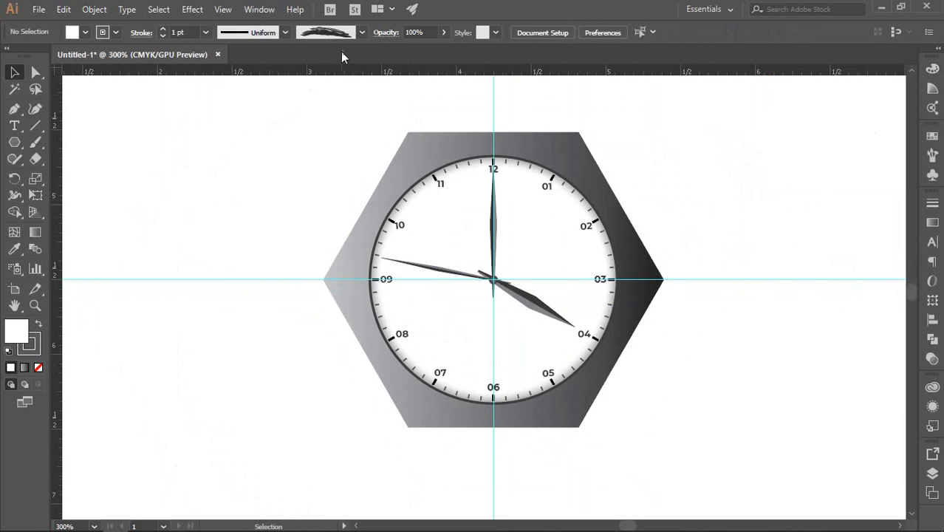
Step: Group all the parts of the clock artwork, including the hexagonal case, face, numbers and hands
scroll(673, 267, "down", 2)
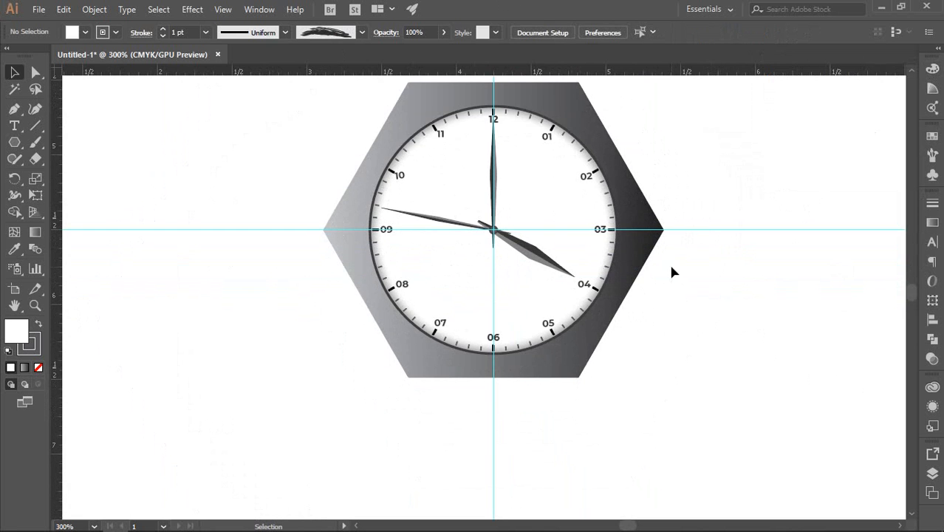
scroll(672, 267, "down", 2)
left_click_drag(684, 304, 645, 275)
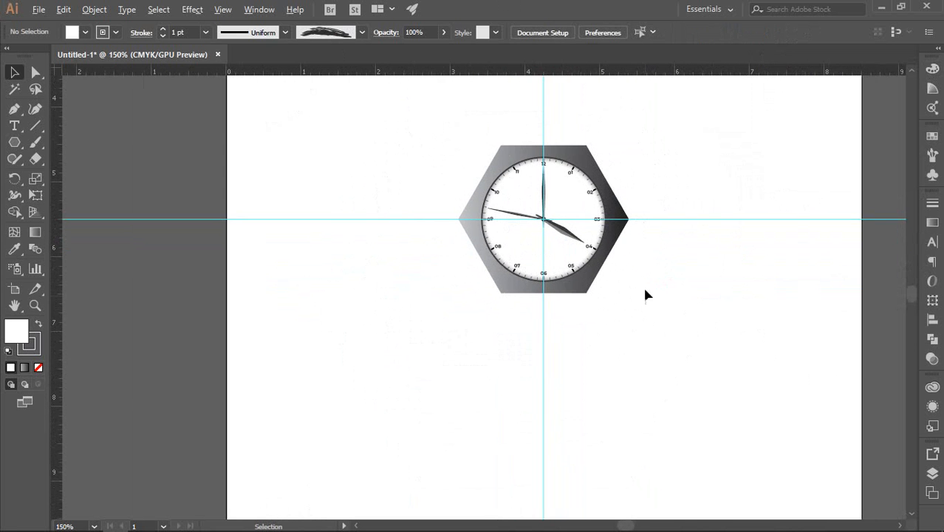
scroll(635, 240, "up", 1)
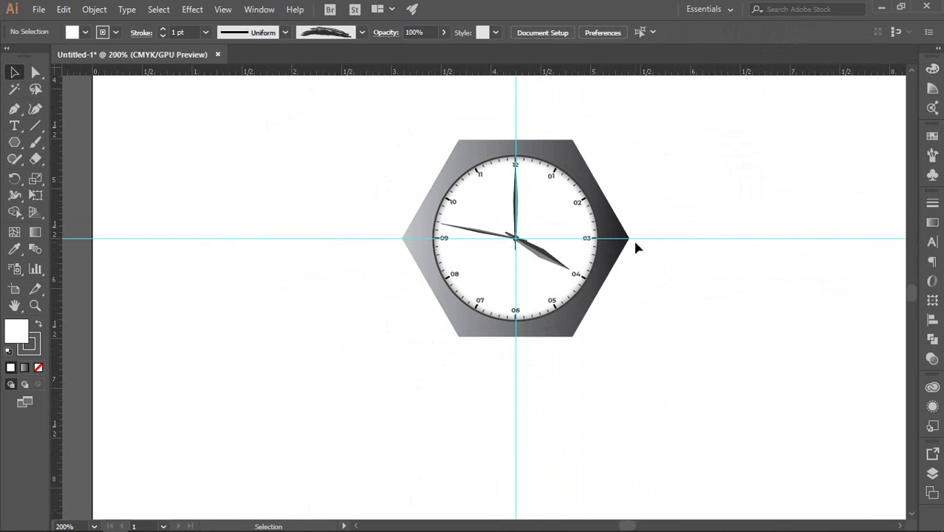
scroll(634, 242, "down", 2)
left_click_drag(667, 249, 601, 208)
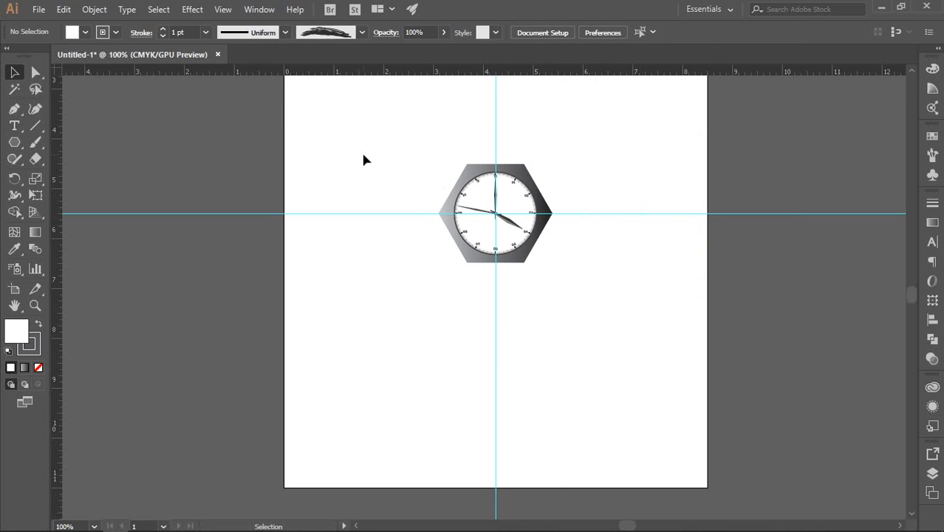
left_click_drag(379, 131, 605, 295)
right_click(485, 215)
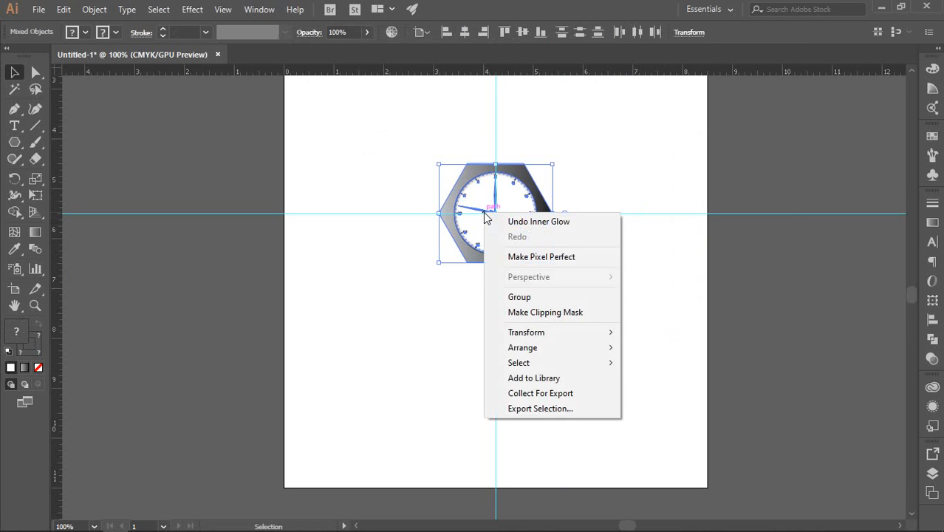
left_click(535, 299)
left_click(618, 297)
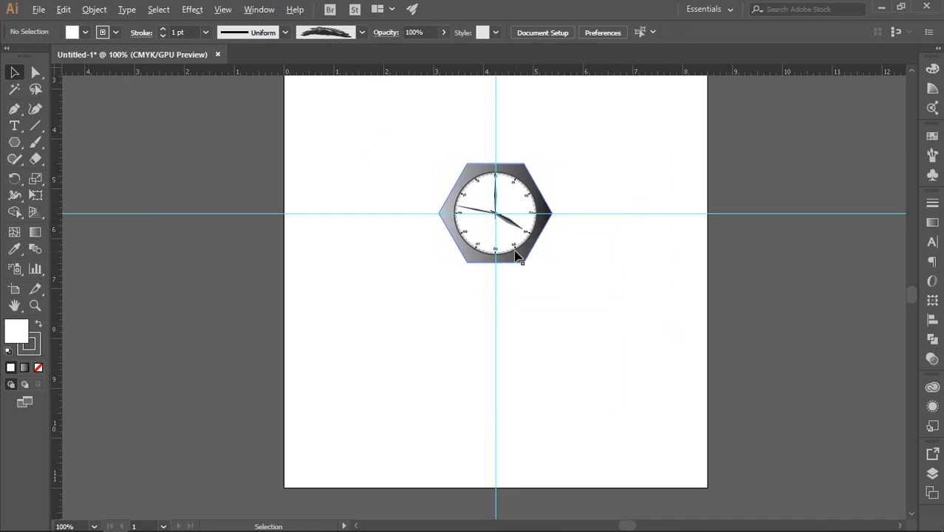
Step: Try moving the grouped clock off the artboard, and undo the moves
scroll(516, 255, "up", 1)
scroll(513, 253, "down", 2)
left_click_drag(510, 247, 745, 170)
key("ctrl+shift+a")
key("ctrl+z")
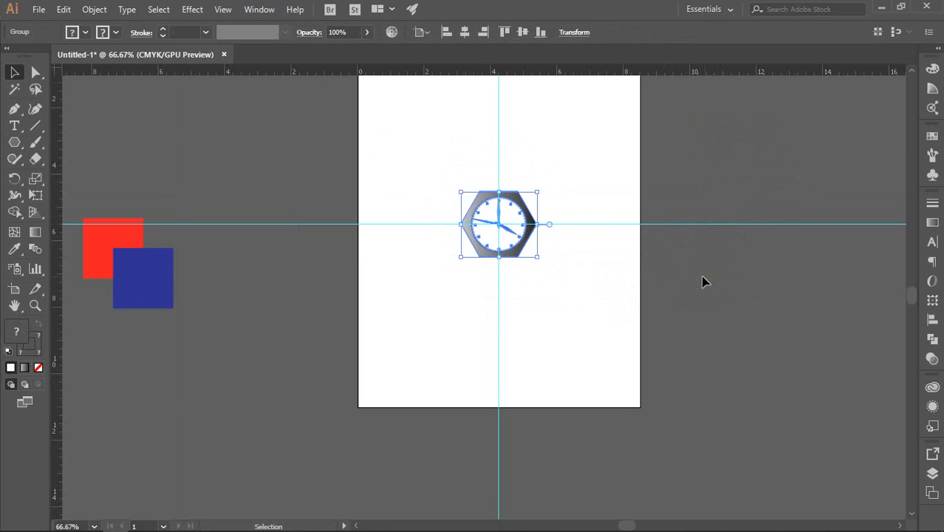
key("ctrl+shift+a")
left_click_drag(524, 255, 212, 176)
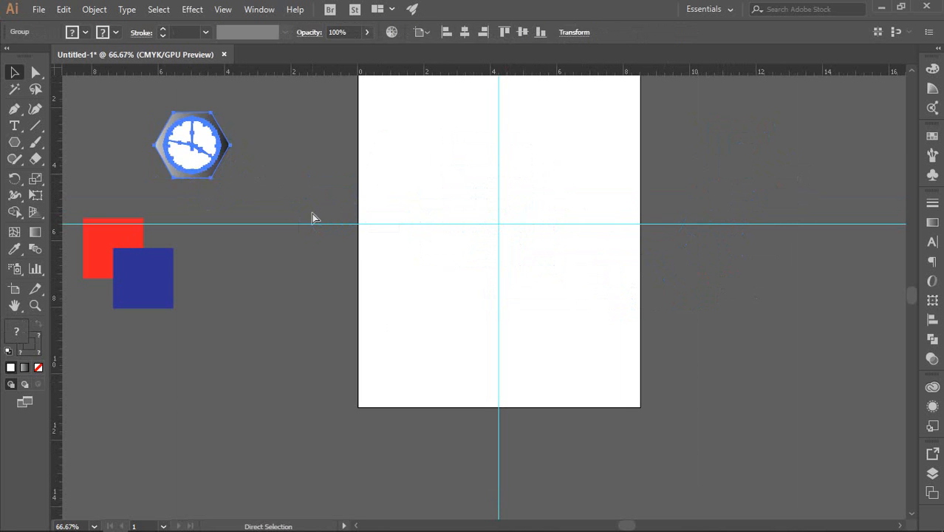
key("ctrl+z")
key("ctrl+shift+a")
Step: Draw a slightly inward-slanting Pen line about 2.17 in long, down from the lower-left corner of the hexagonal case
scroll(594, 224, "up", 2)
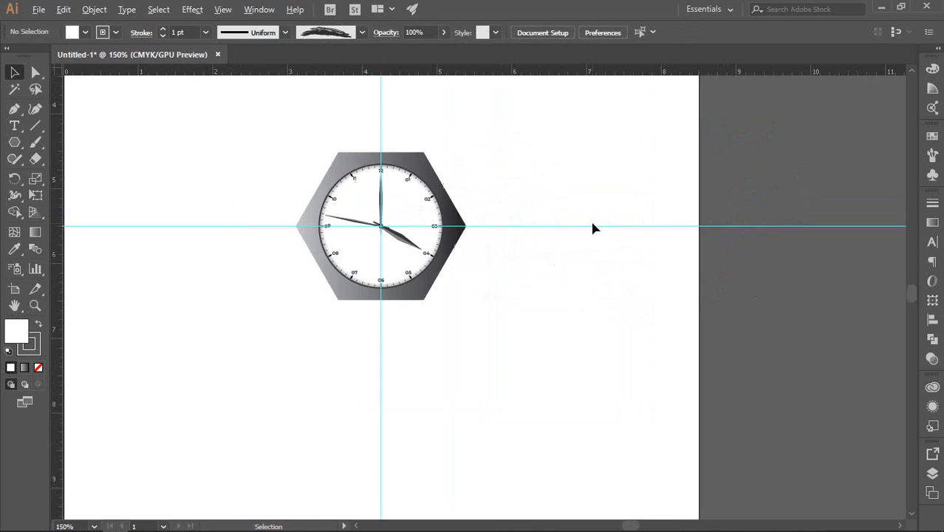
left_click_drag(569, 296, 632, 210)
scroll(619, 213, "down", 1)
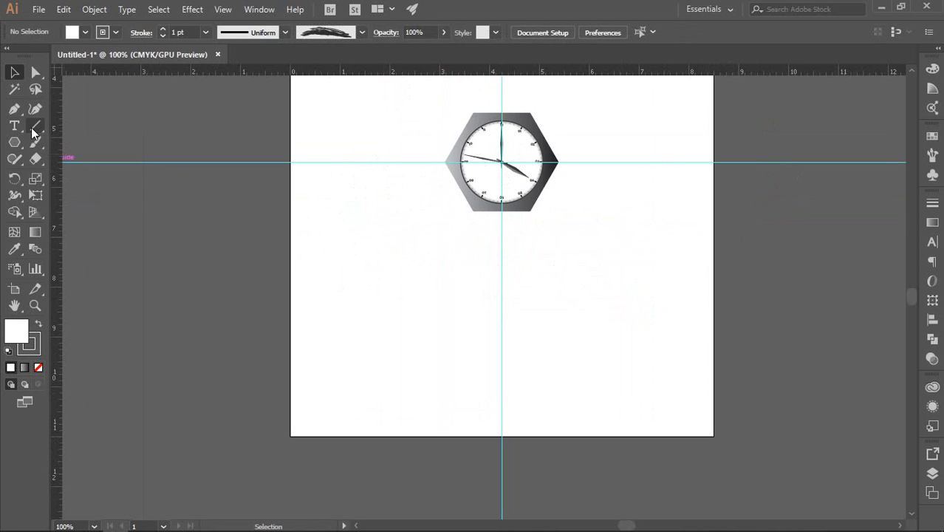
left_click(14, 109)
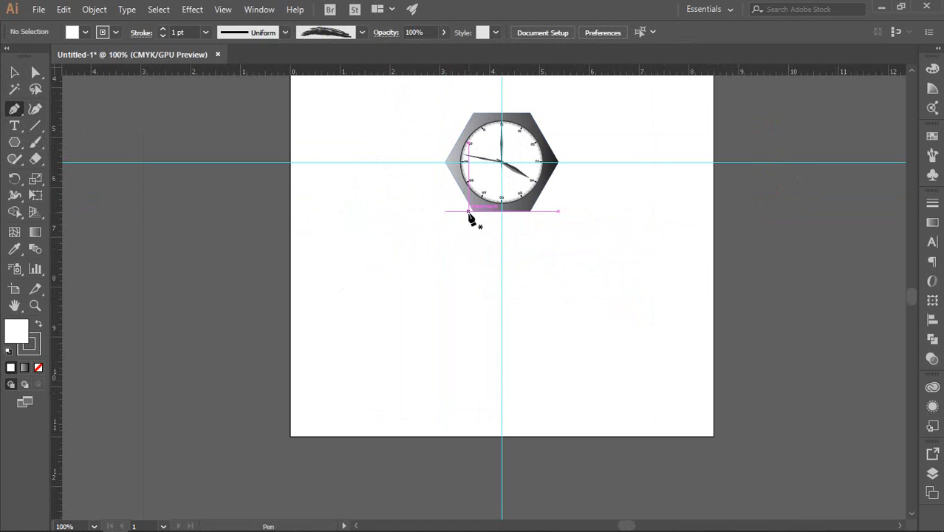
scroll(473, 225, "up", 1)
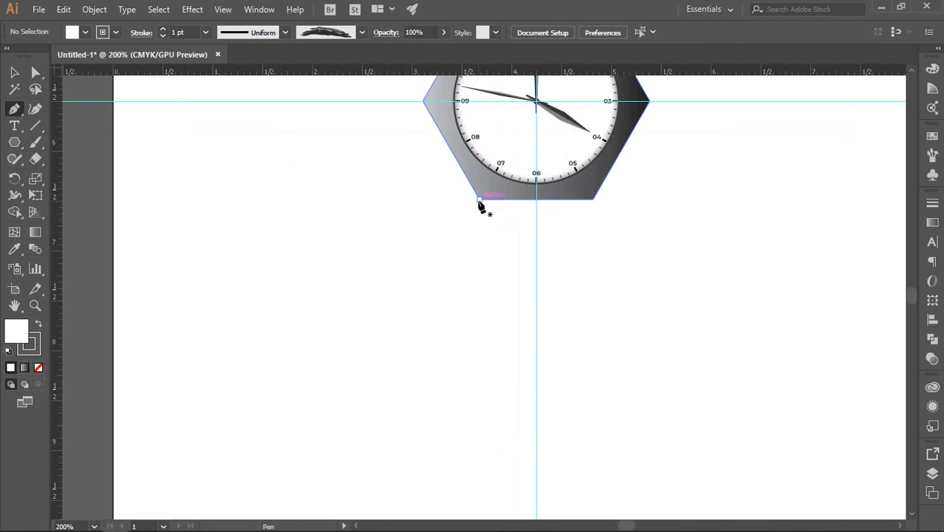
left_click(479, 199)
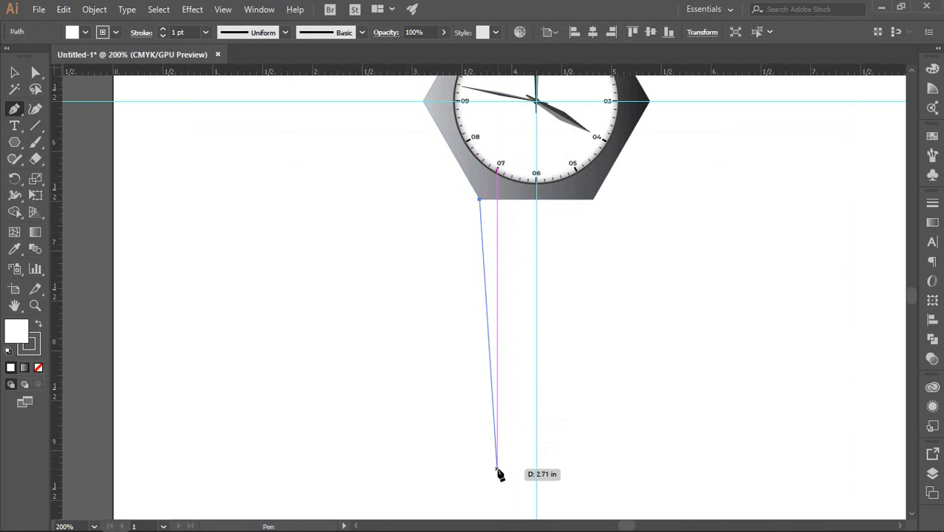
scroll(506, 452, "down", 1)
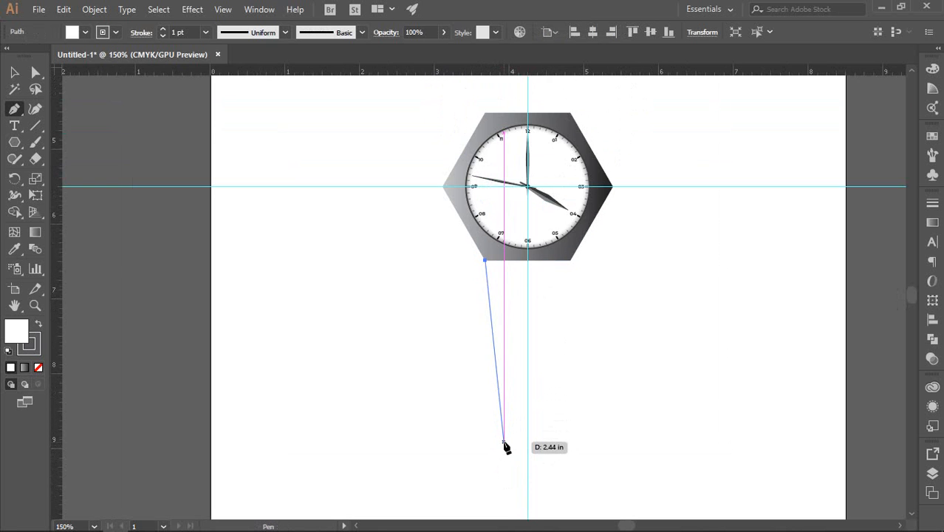
scroll(505, 449, "down", 1)
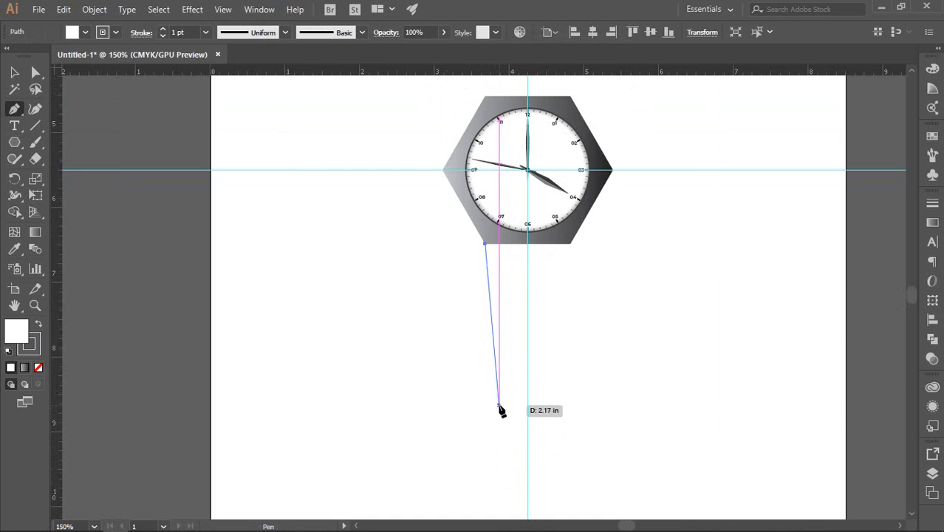
left_click(499, 405)
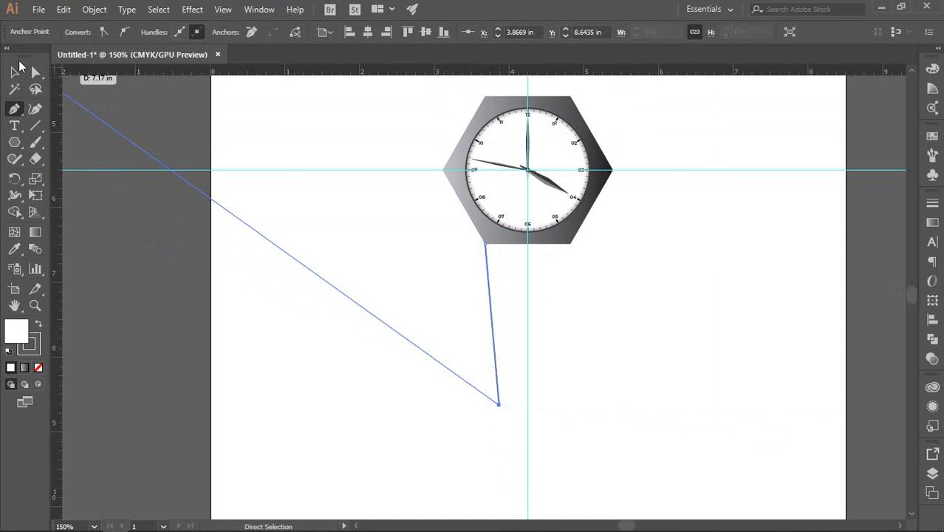
Step: Lengthen the slanted line at both ends so its upper end overlaps the hexagonal case
left_click(14, 72)
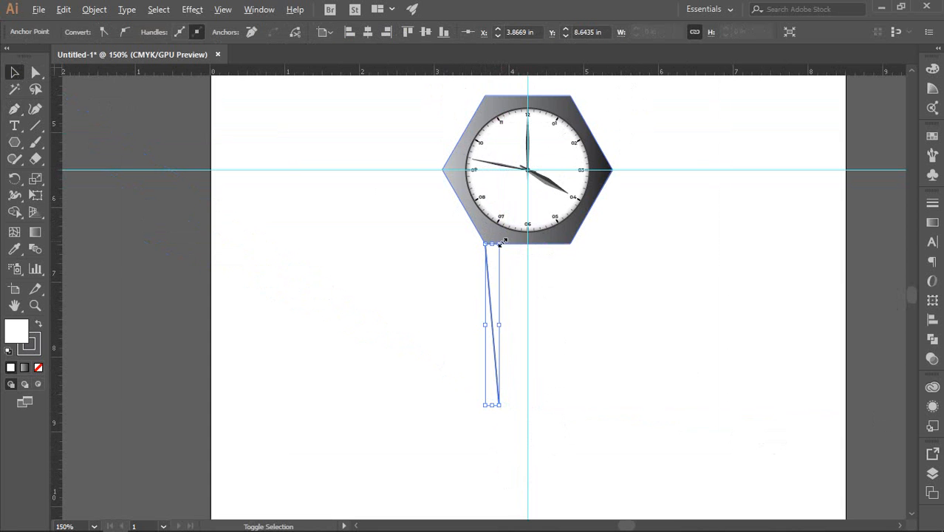
left_click_drag(503, 241, 534, 249)
left_click(636, 279)
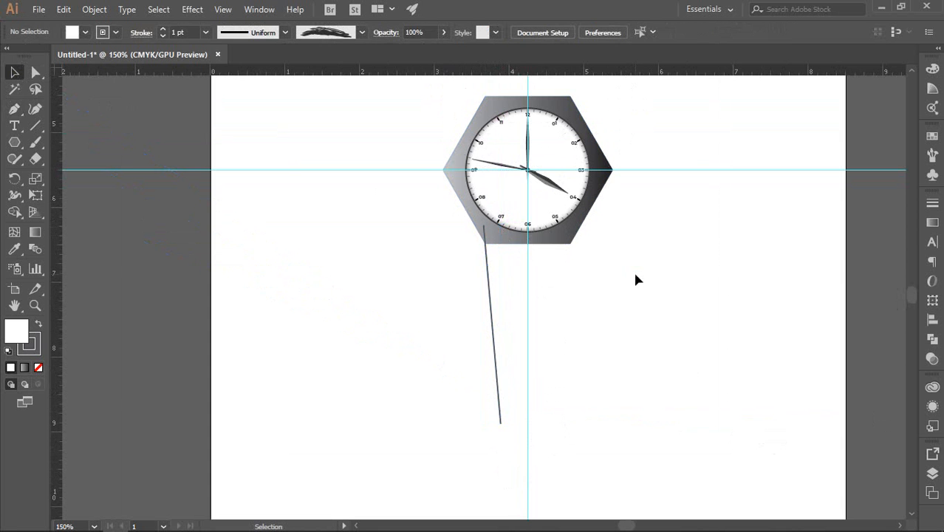
scroll(568, 268, "up", 2)
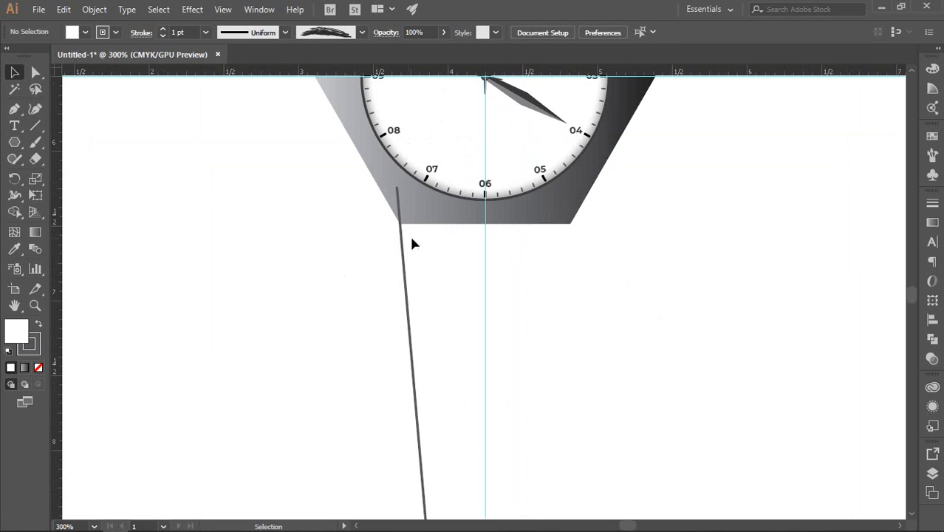
left_click_drag(384, 223, 412, 263)
left_click(452, 311)
Step: Reflect a copy of the slanted line across the vertical guide to the opposite side of the case
left_click_drag(385, 296, 442, 332)
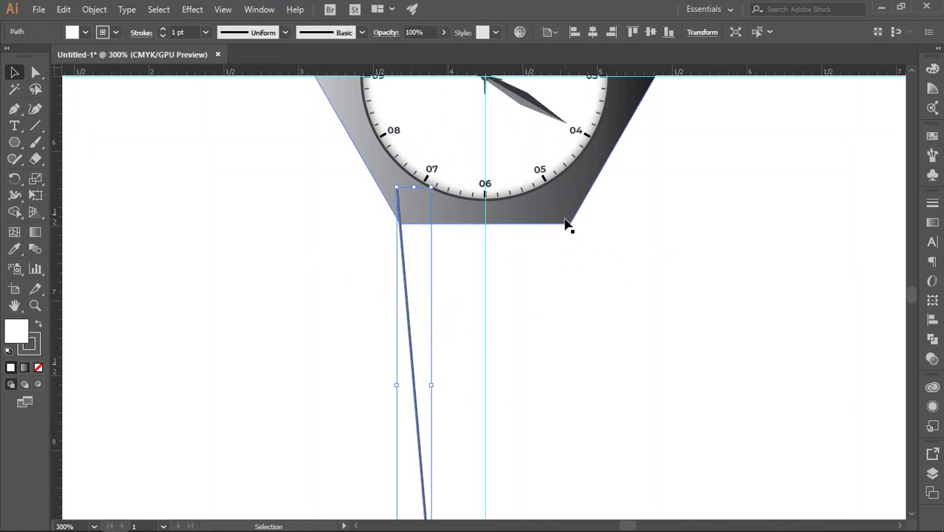
key("o")
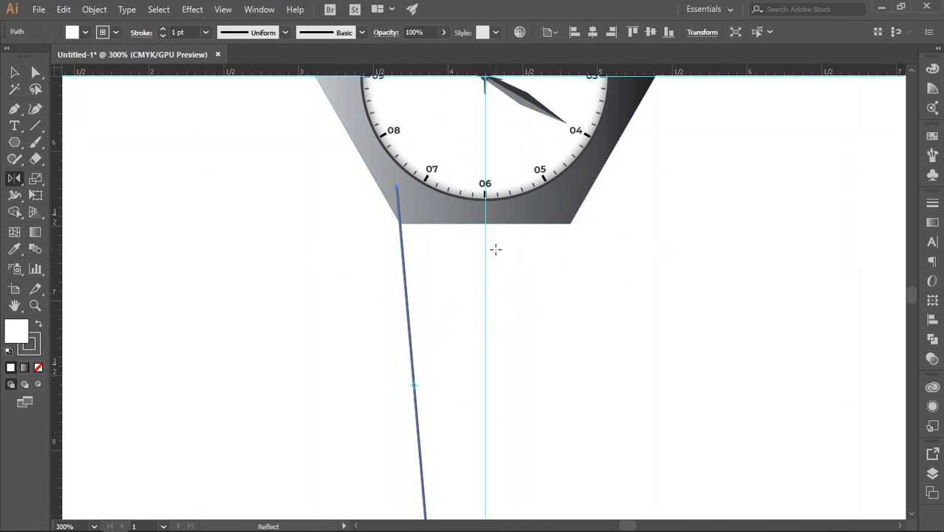
left_click(26, 178)
left_click_drag(487, 386, 485, 383)
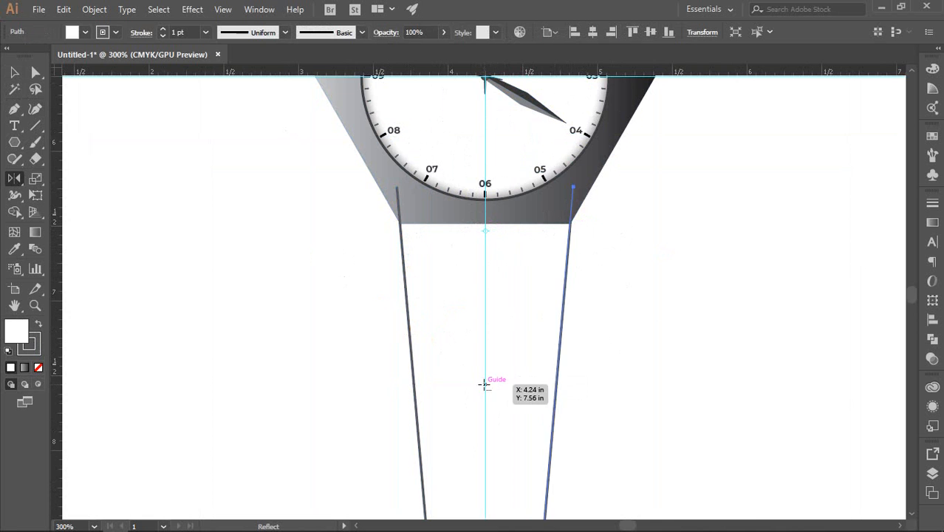
scroll(528, 318, "down", 4, "alt")
key("v")
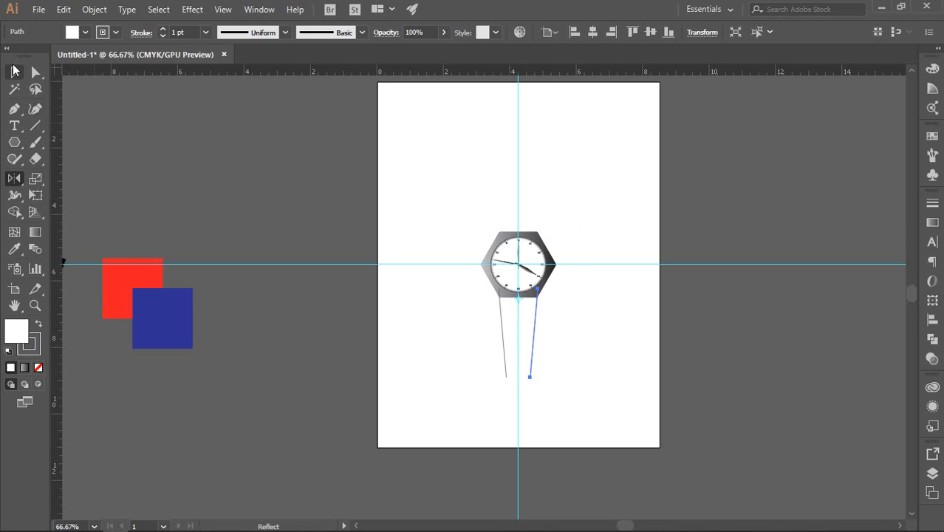
scroll(446, 287, "up", 3, "alt")
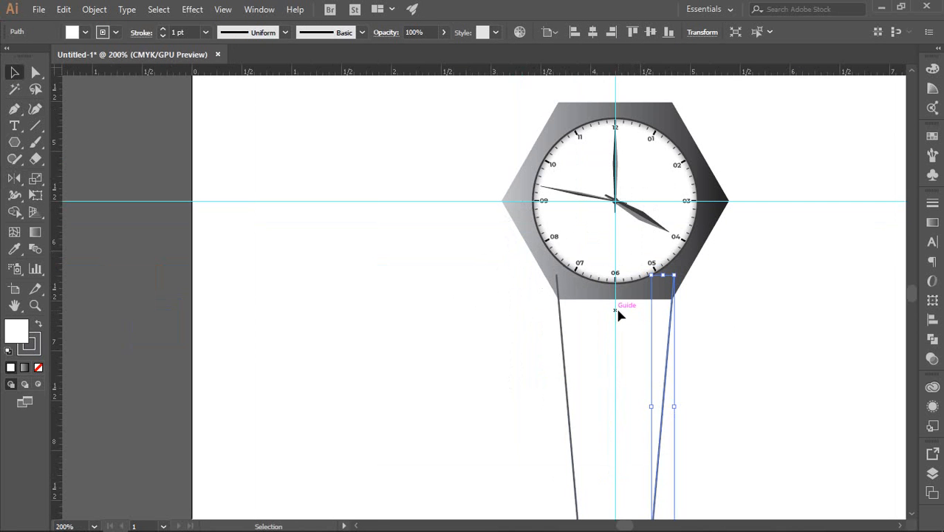
left_click_drag(622, 420, 556, 281)
left_click(659, 234)
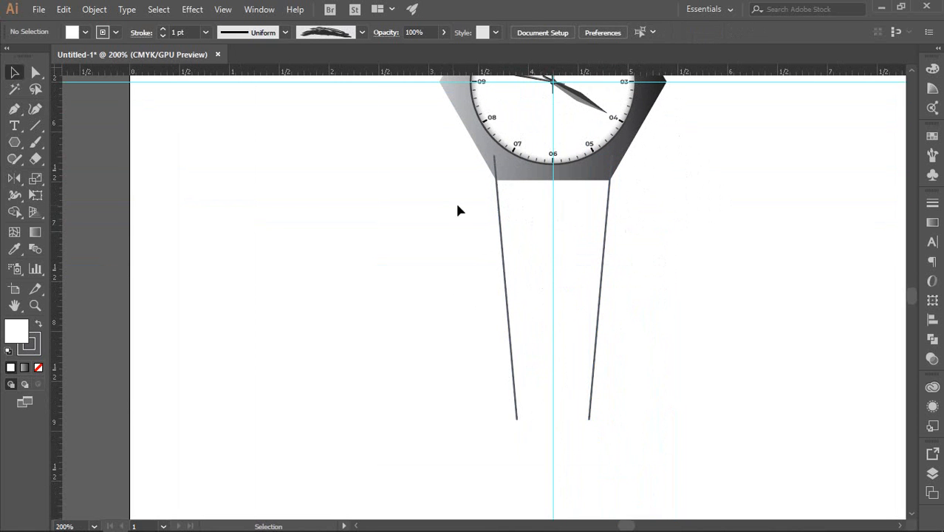
left_click_drag(449, 232, 624, 295)
left_click(666, 284)
Step: Draw a horizontal Pen line across the case's lower edge, extending past both slanted lines, and match its appearance to the left slanted line with the Eyedropper
left_click(14, 109)
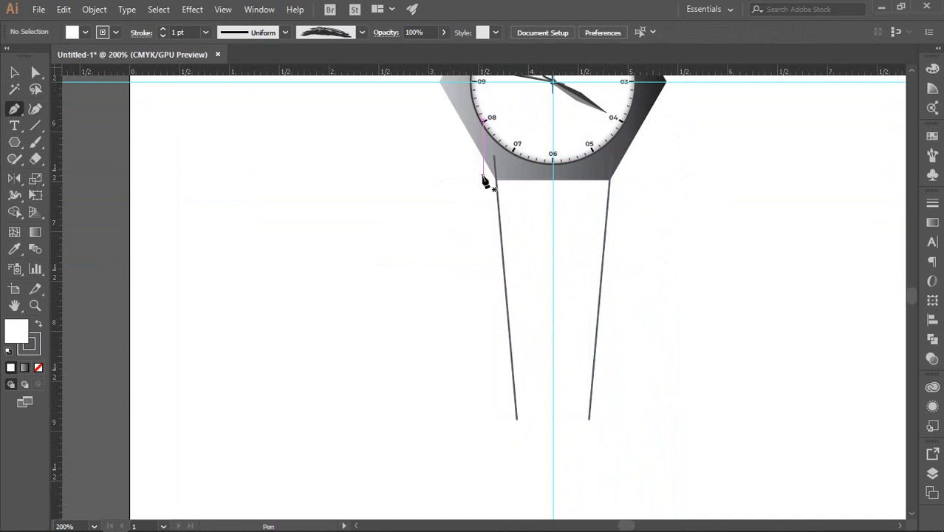
left_click(483, 175)
left_click(657, 192, "shift")
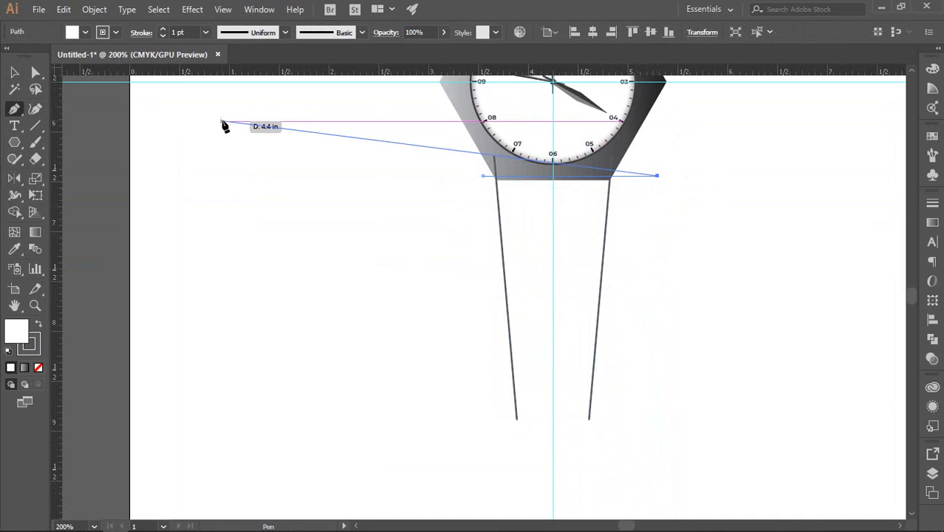
left_click(14, 71)
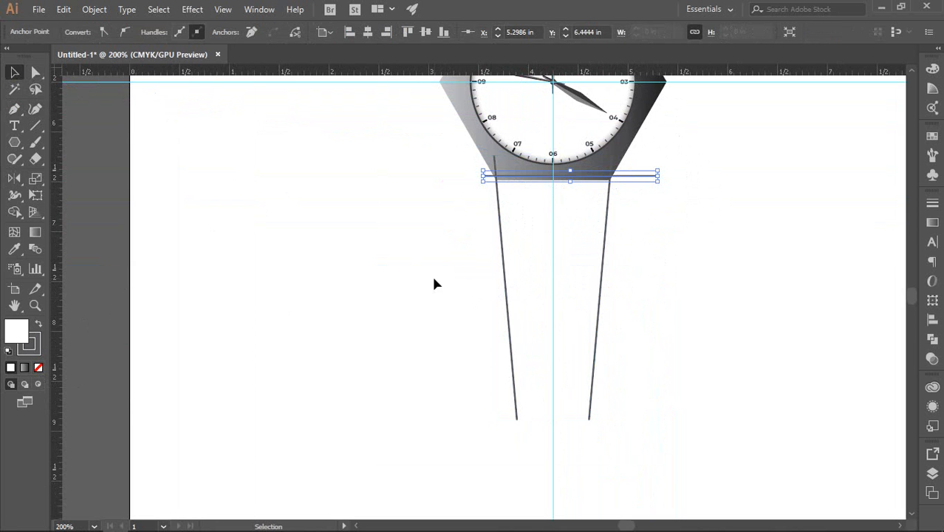
key("i")
left_click(503, 266)
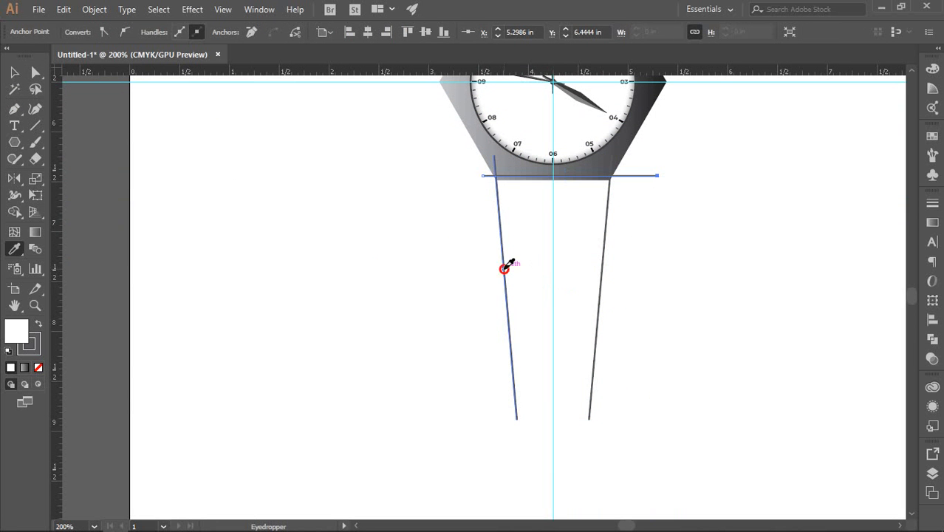
left_click(15, 73)
left_click(461, 350)
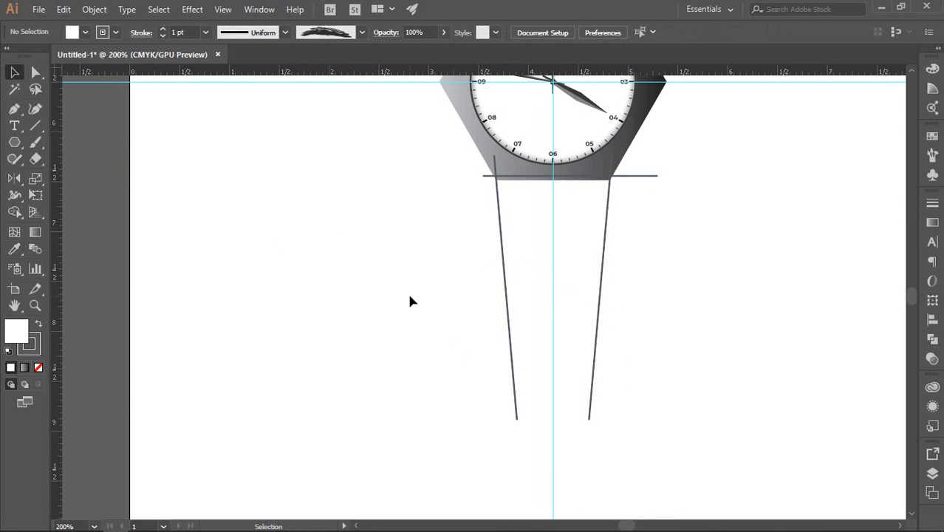
Step: Remove the fill from both slanted lines and the horizontal line
left_click_drag(410, 296, 638, 367)
left_click(39, 367)
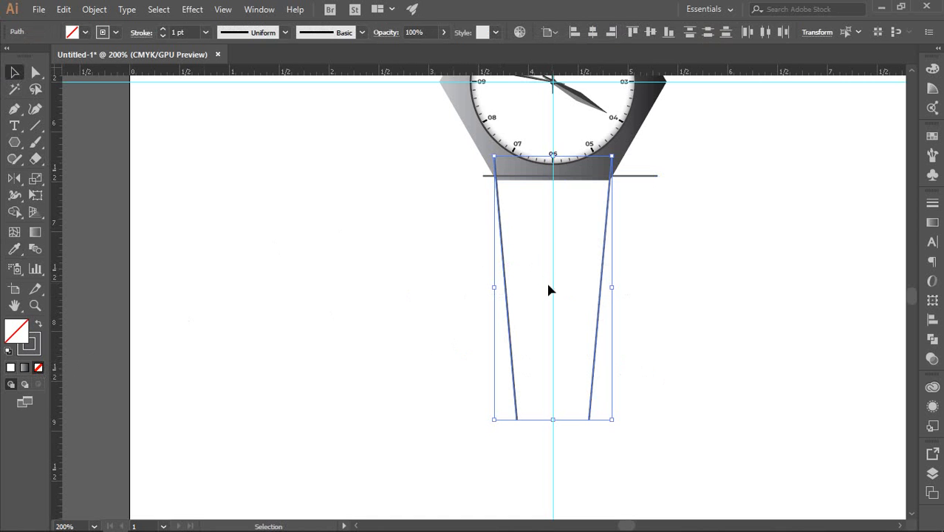
left_click(649, 175)
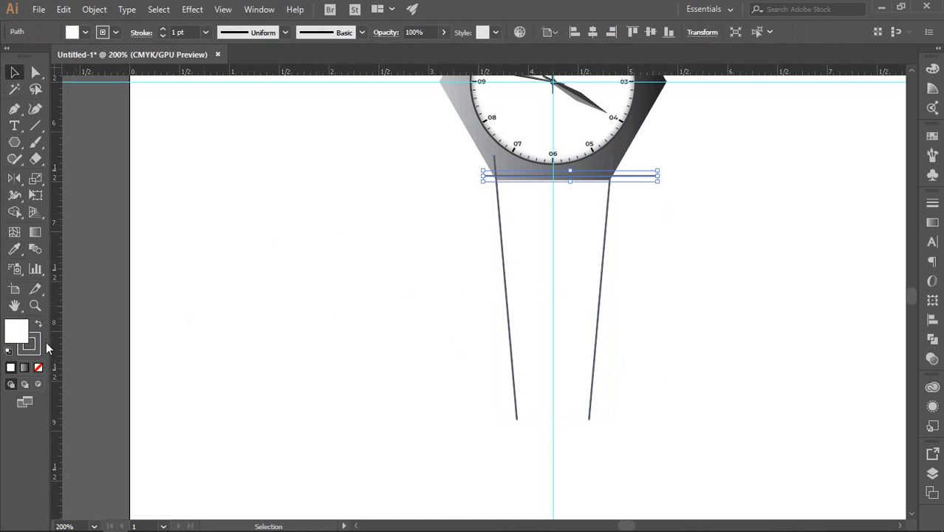
left_click(39, 367)
left_click(605, 295)
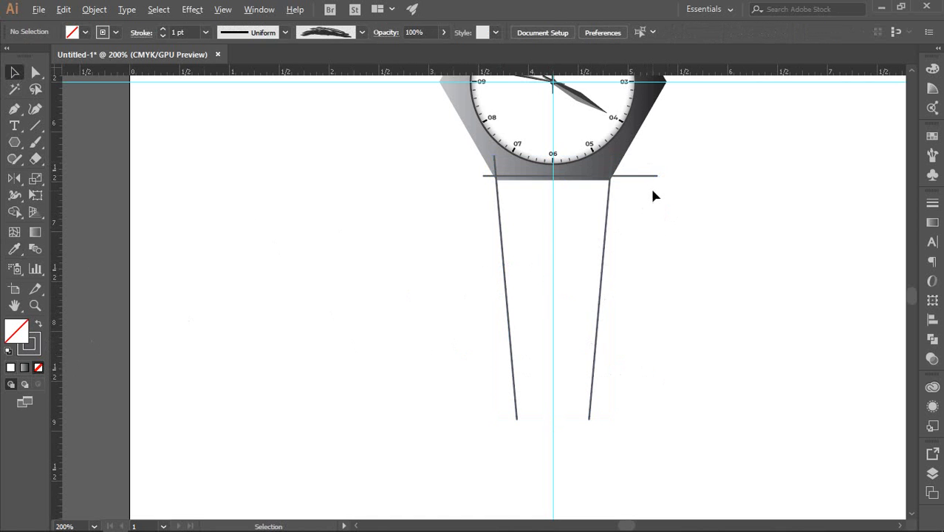
Step: Shift the horizontal line slightly left and place a copy of it directly underneath, just below the case's lower edge
scroll(653, 196, "up", 1)
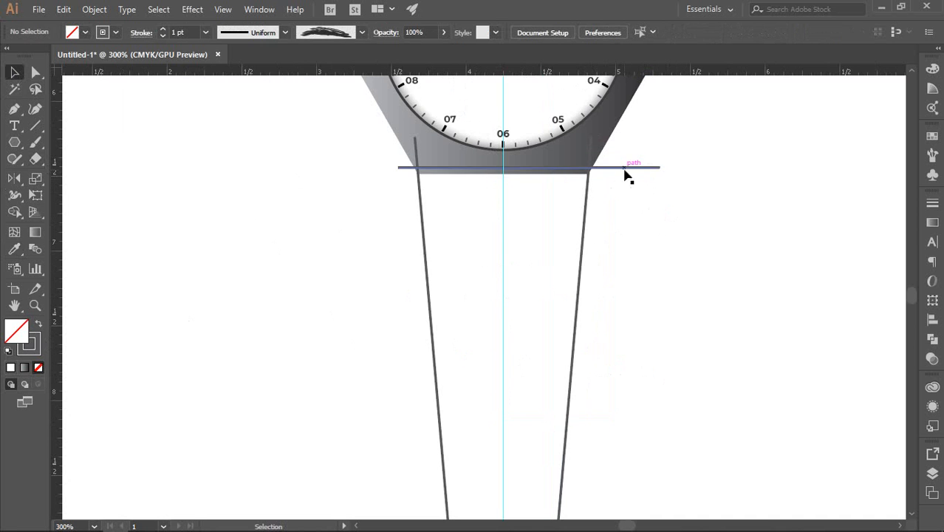
left_click_drag(624, 169, 617, 203)
left_click(643, 196)
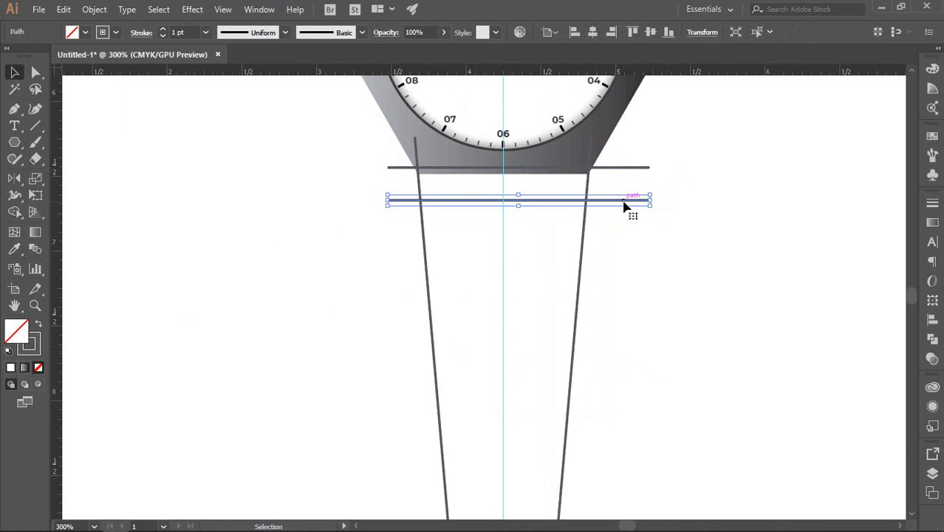
Step: Repeat the horizontal line's duplication ten more times to fill the length of the slanted lines with evenly spaced lines
scroll(618, 211, "down", 1)
scroll(618, 211, "down", 2)
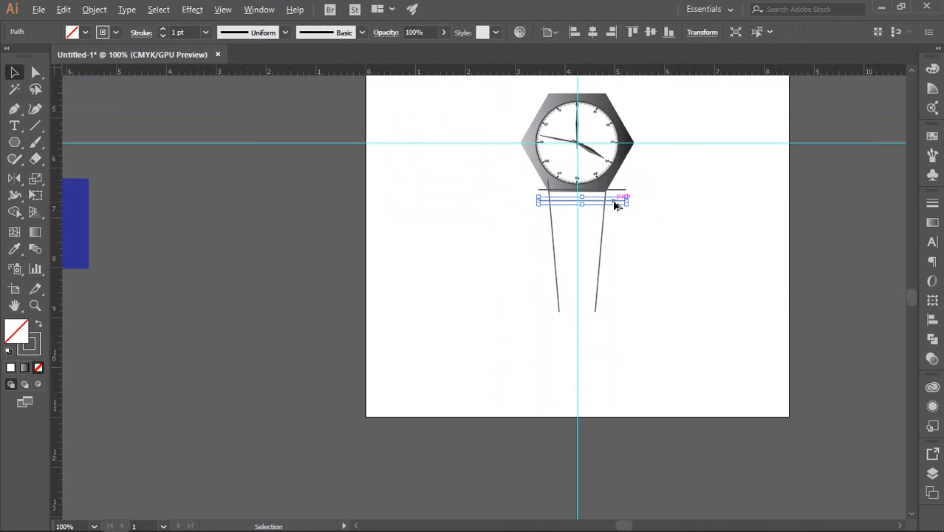
key("a")
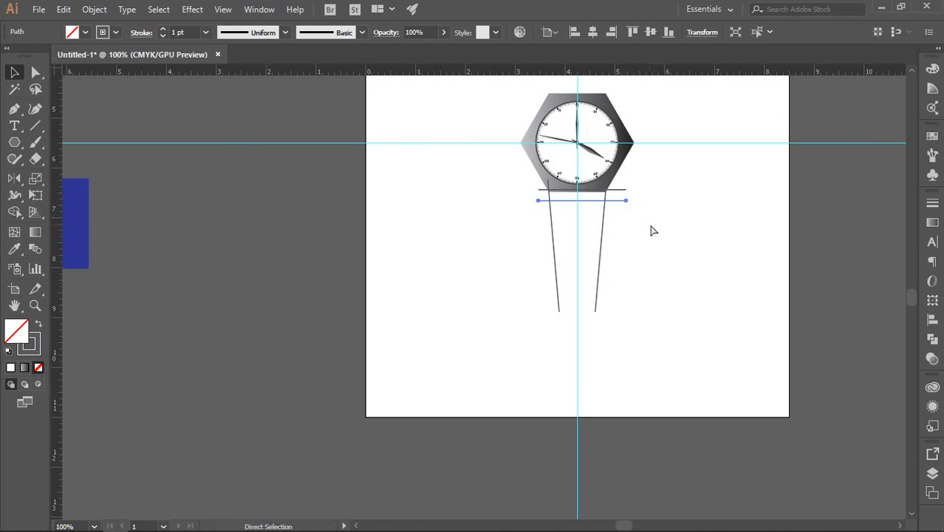
key("ctrl+d")
key("ctrl+d")
key("ctrl+d")
key("ctrl+d")
key("ctrl+d")
key("ctrl+d")
key("ctrl+d")
key("ctrl+d")
key("ctrl+d")
key("ctrl+d")
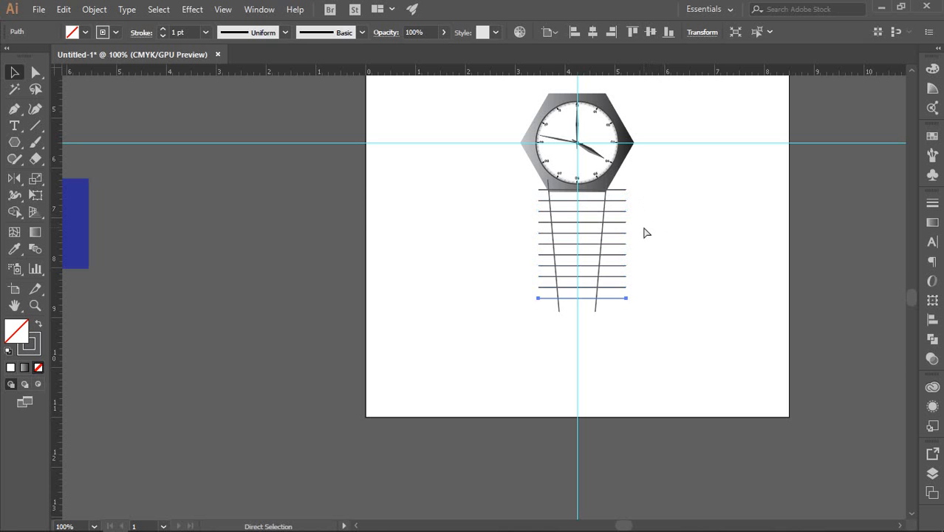
left_click(644, 229)
key("v")
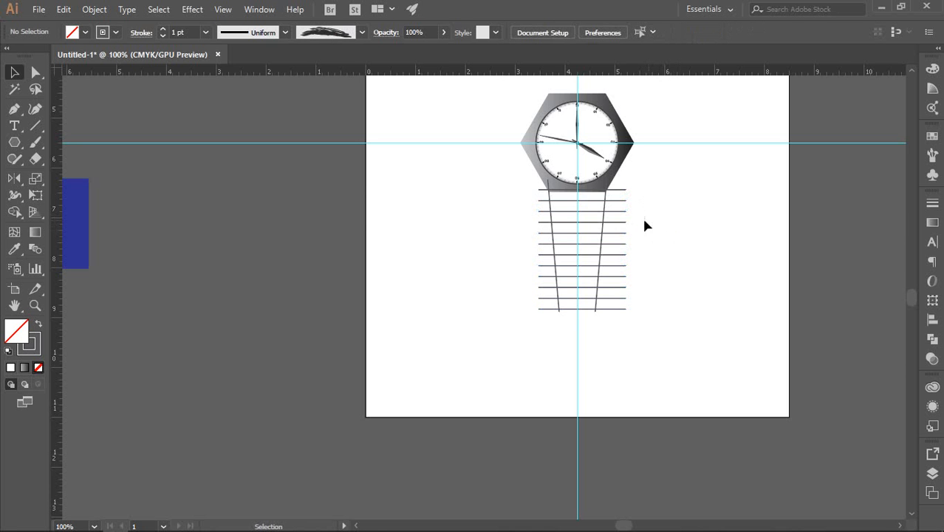
Step: Delete the four lowest horizontal lines of the strap
scroll(631, 219, "up", 2)
scroll(631, 219, "down", 3)
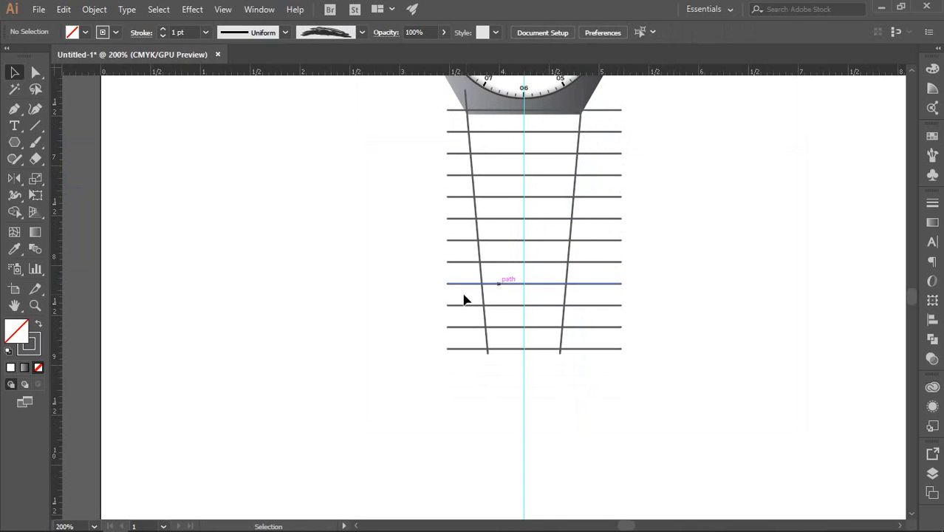
left_click_drag(443, 281, 462, 362)
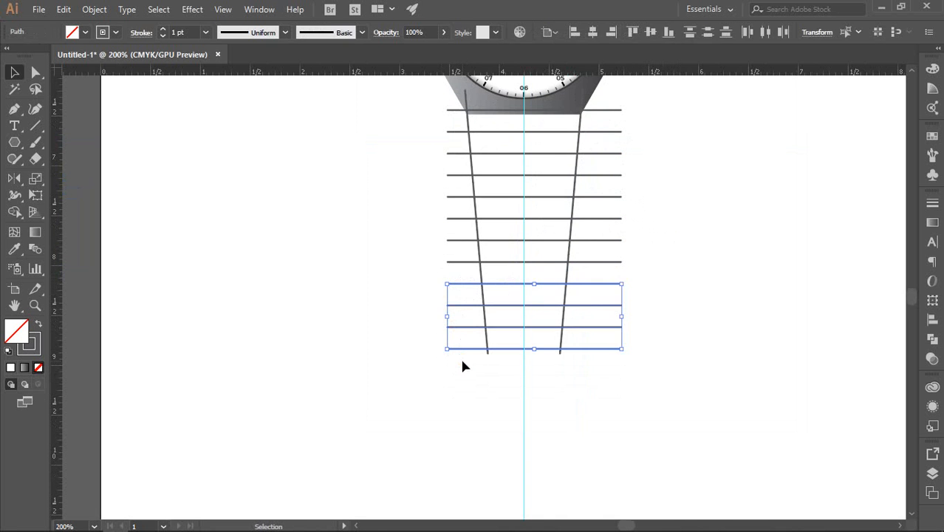
key("Delete")
scroll(487, 337, "down", 2)
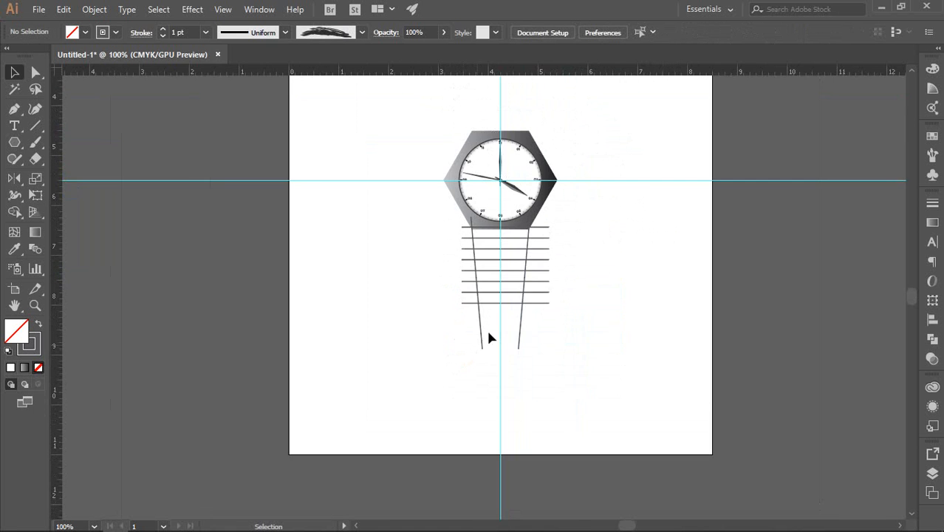
Step: Select all remaining horizontal lines and both slanted lines, and split them into closed strap segments with Pathfinder Divide
scroll(543, 227, "up", 2)
left_click_drag(557, 219, 578, 399)
scroll(583, 367, "down", 2)
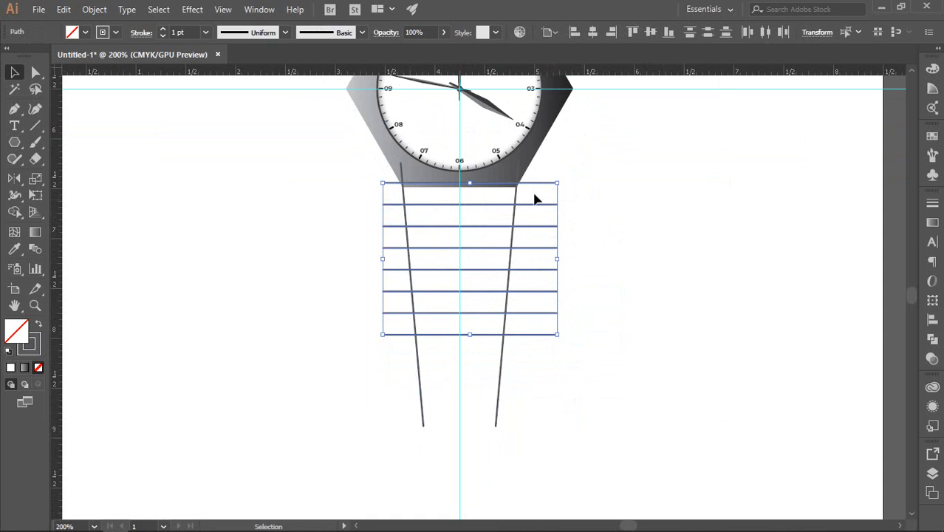
mouse_move(492, 530)
left_click_drag(372, 380, 557, 430)
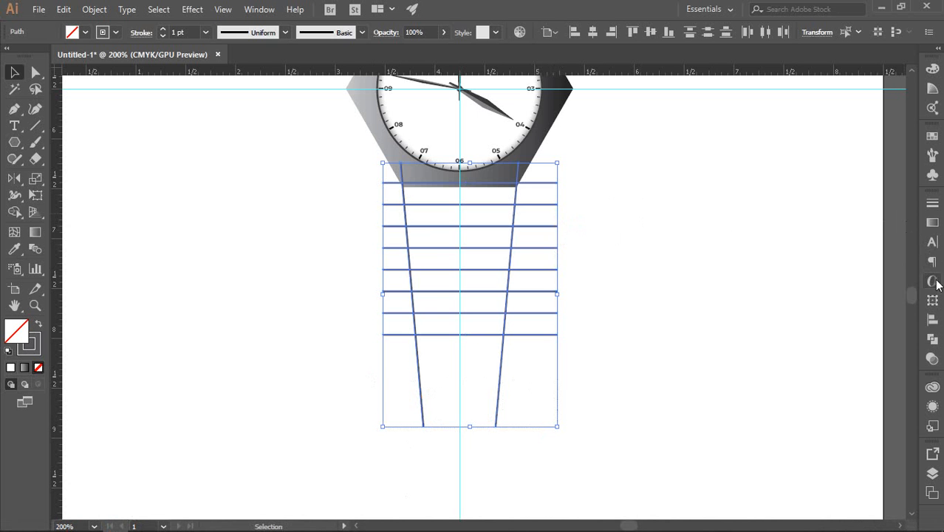
left_click(932, 337)
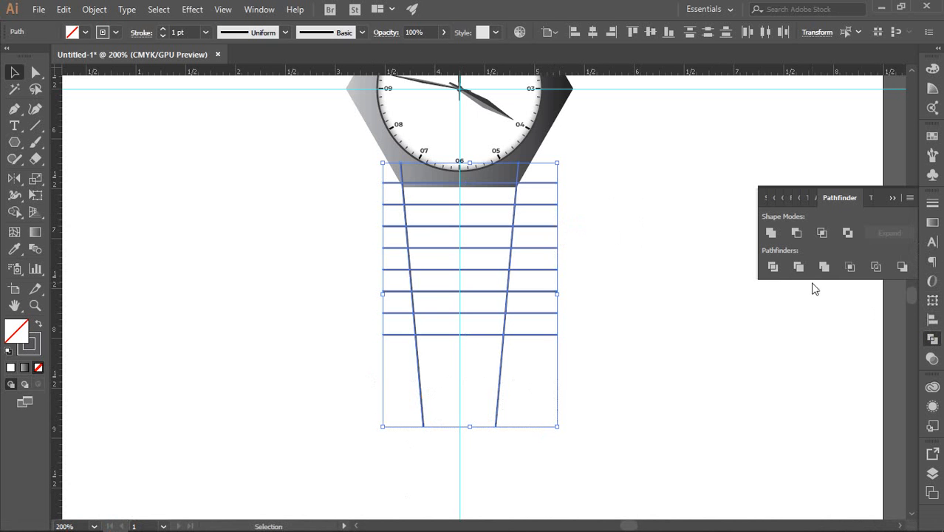
left_click(773, 274)
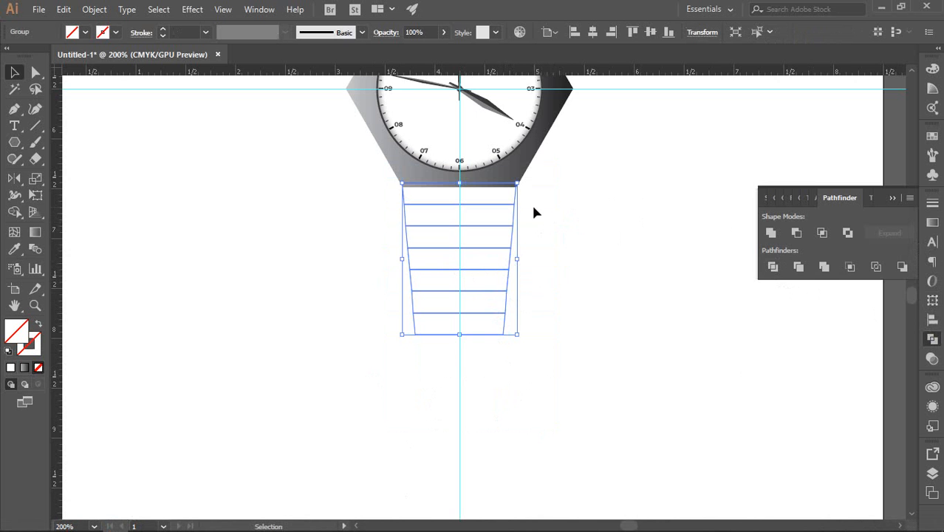
Step: Fill the strap segments with the gray linear gradient and lighten its starting color stop to 13% black
key("ctrl+plus")
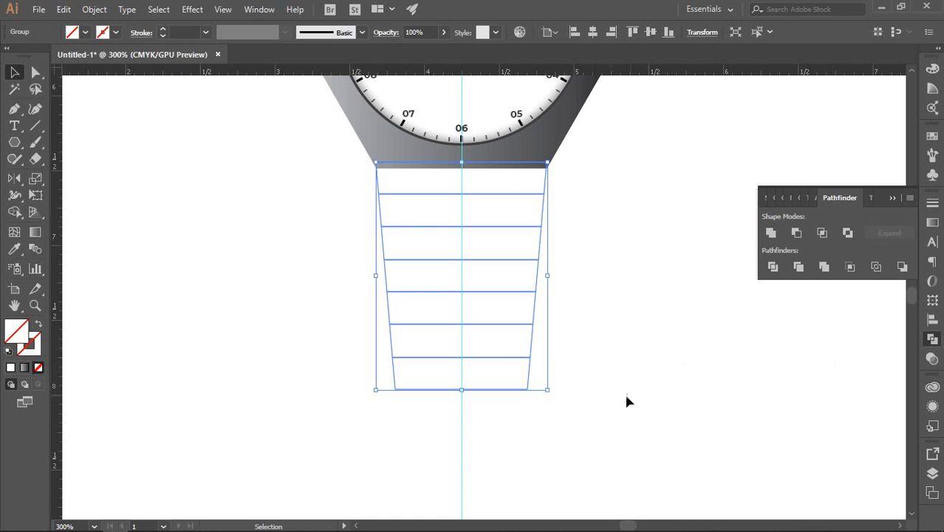
left_click(611, 340)
left_click(399, 375)
left_click(933, 222)
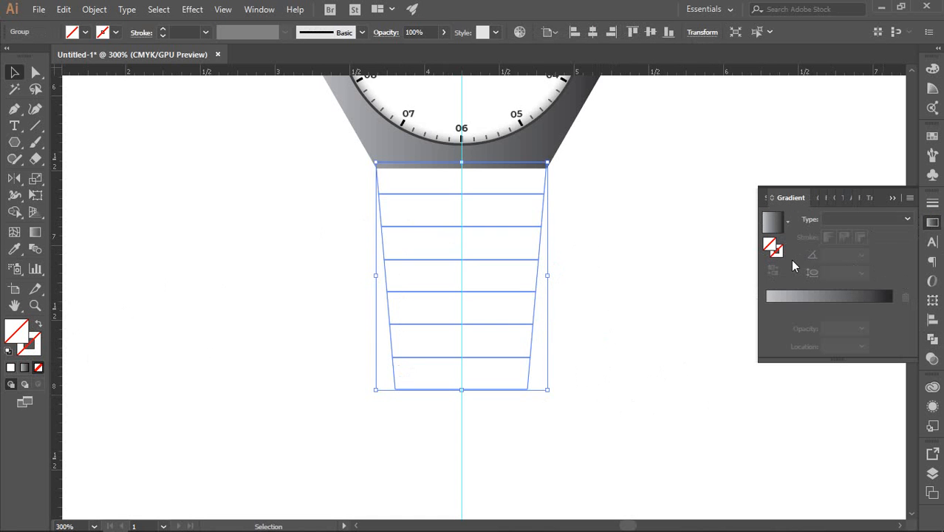
left_click(797, 299)
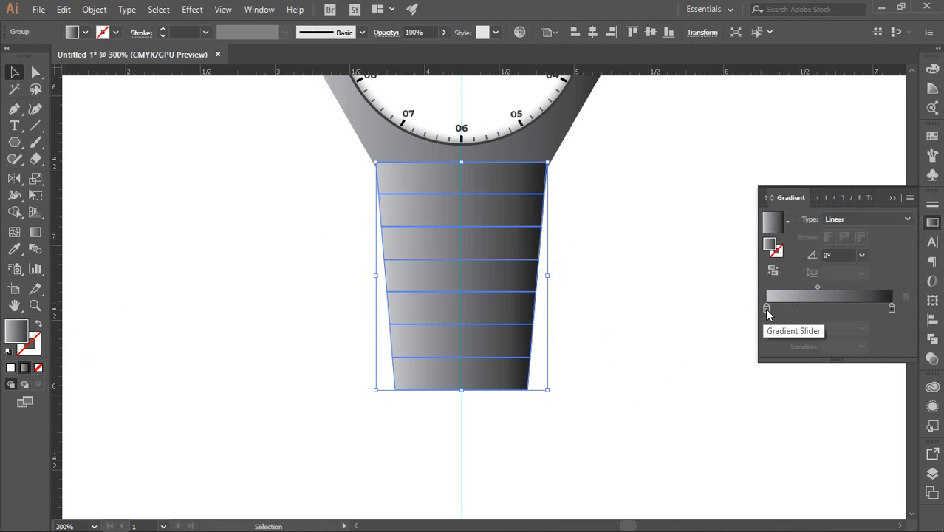
double_click(766, 308)
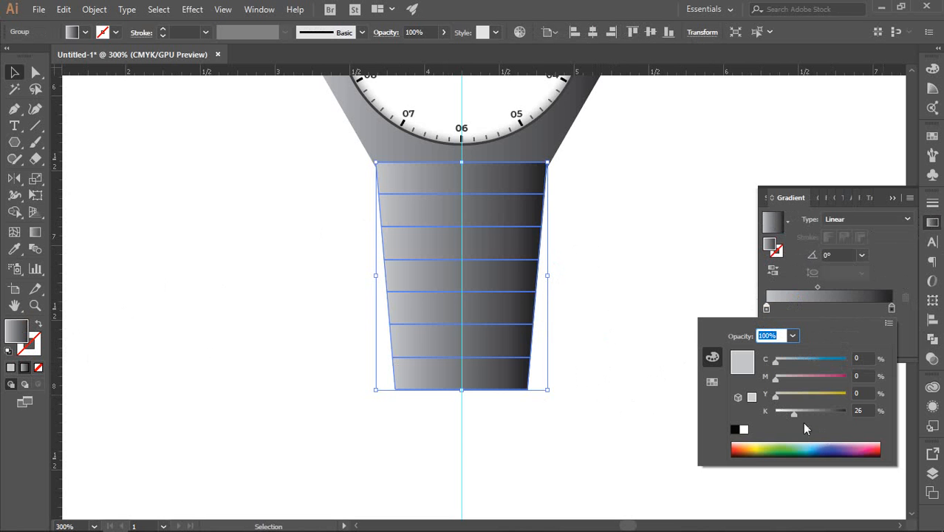
left_click_drag(797, 418, 787, 416)
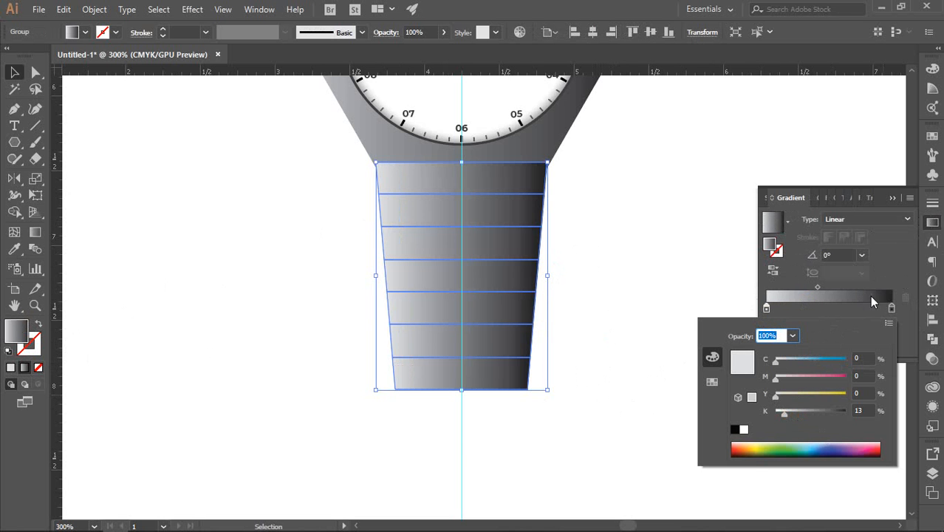
left_click(900, 266)
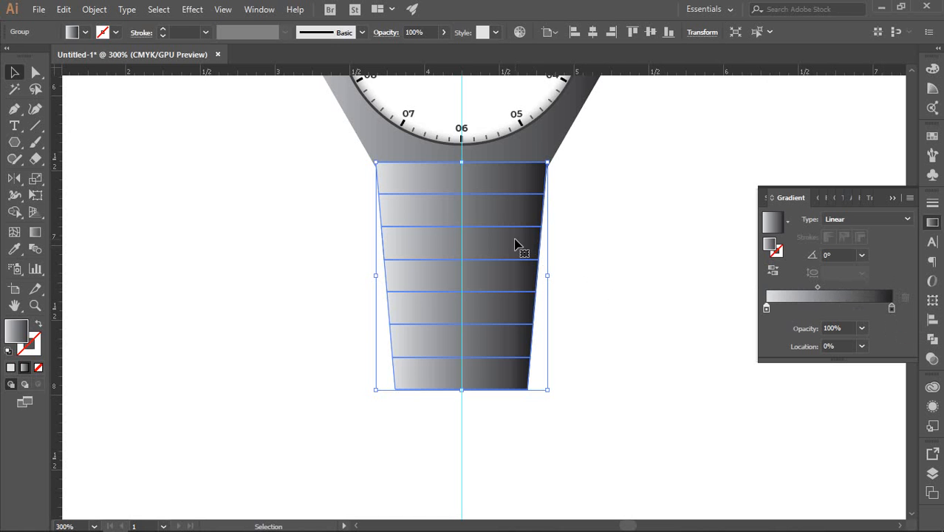
Step: Set the strap gradient's angle to 80° and deselect the strap
left_click(838, 257)
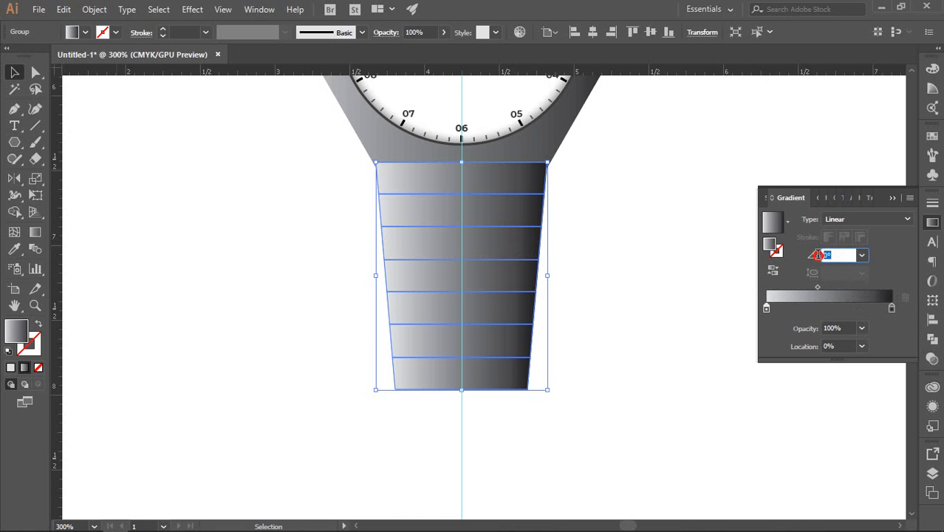
type("80")
key("Return")
left_click(620, 252)
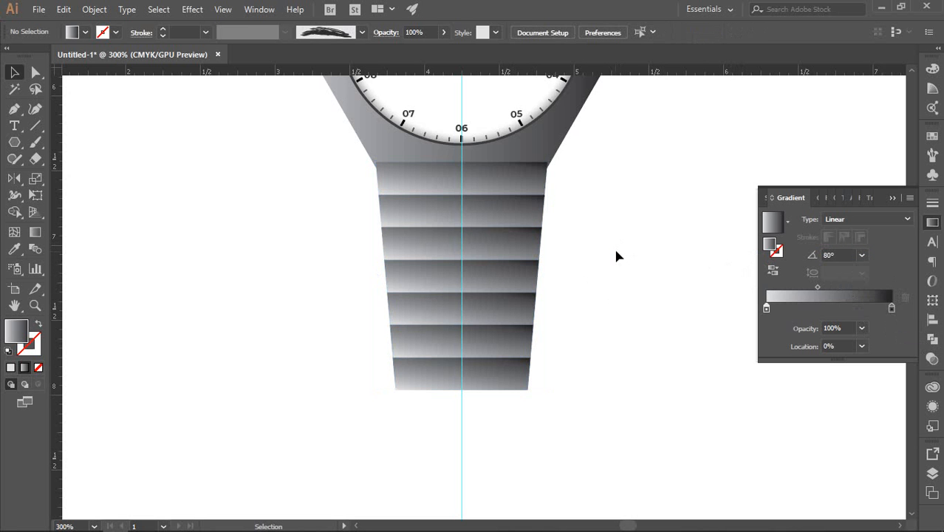
left_click(521, 244)
scroll(522, 243, "down", 4)
scroll(524, 241, "up", 2)
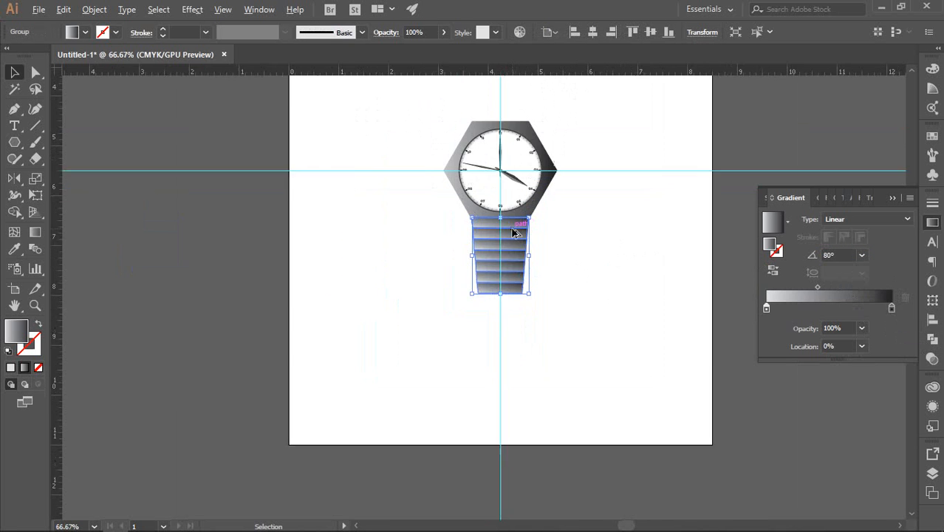
key("ctrl")
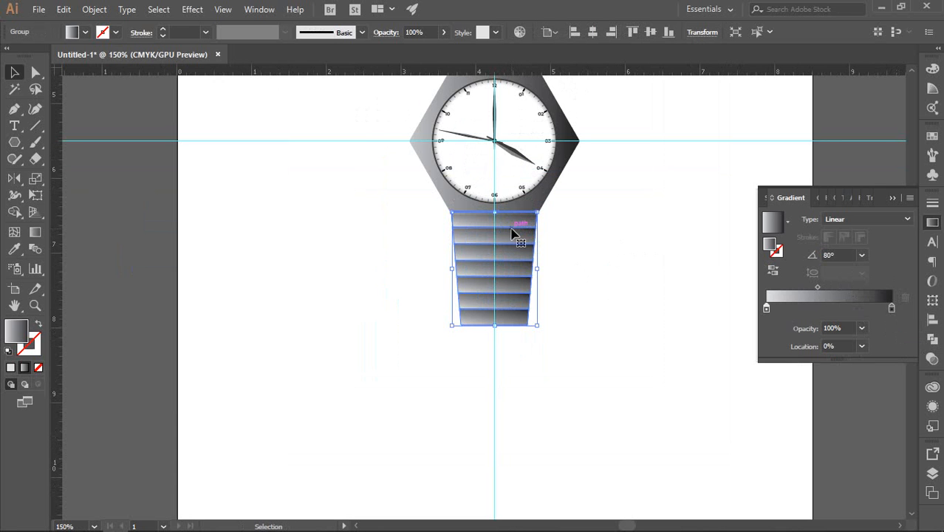
left_click(599, 281)
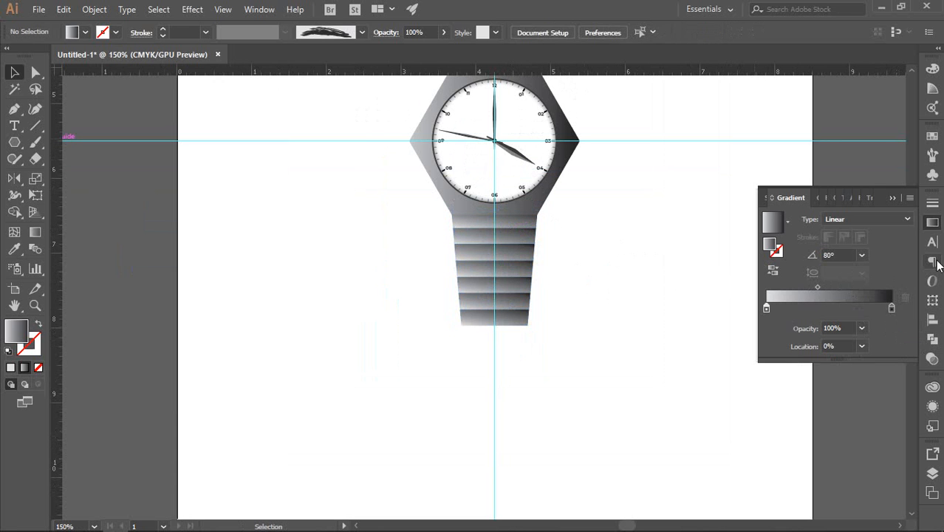
left_click(932, 220)
Step: Reflect a copy of the lower strap across the horizontal guide to form the upper strap
scroll(622, 245, "up", 3)
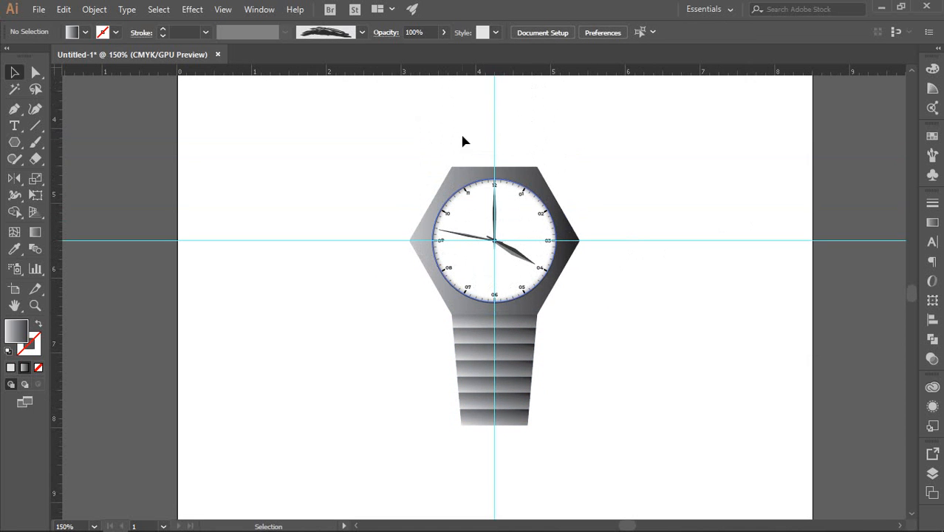
left_click(499, 355)
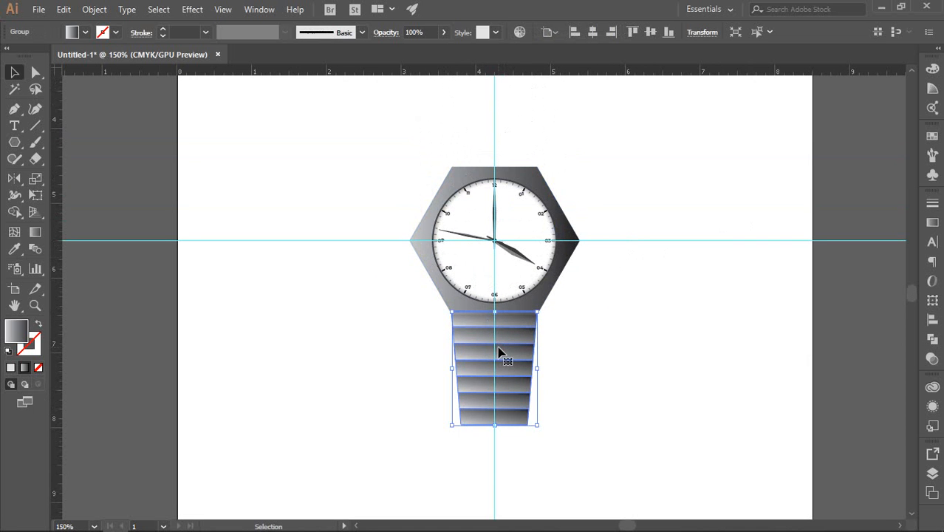
left_click(14, 178)
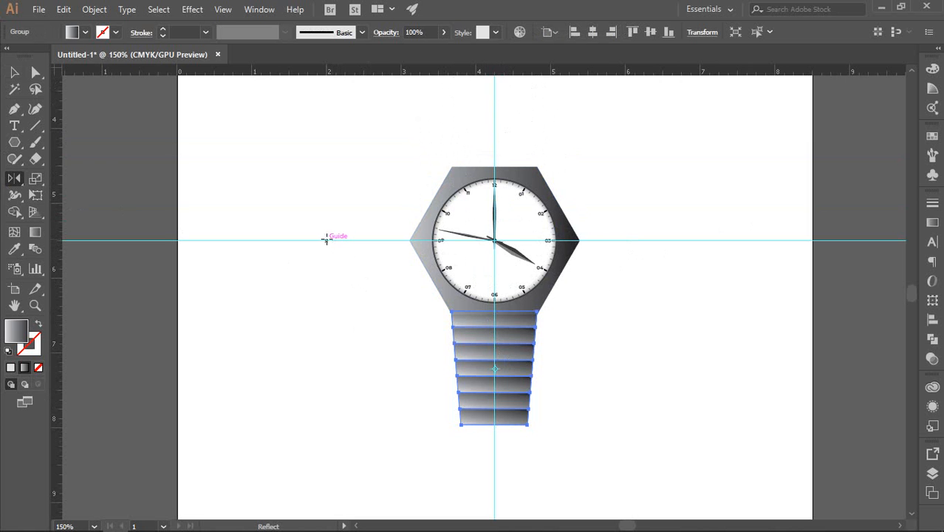
left_click(327, 241)
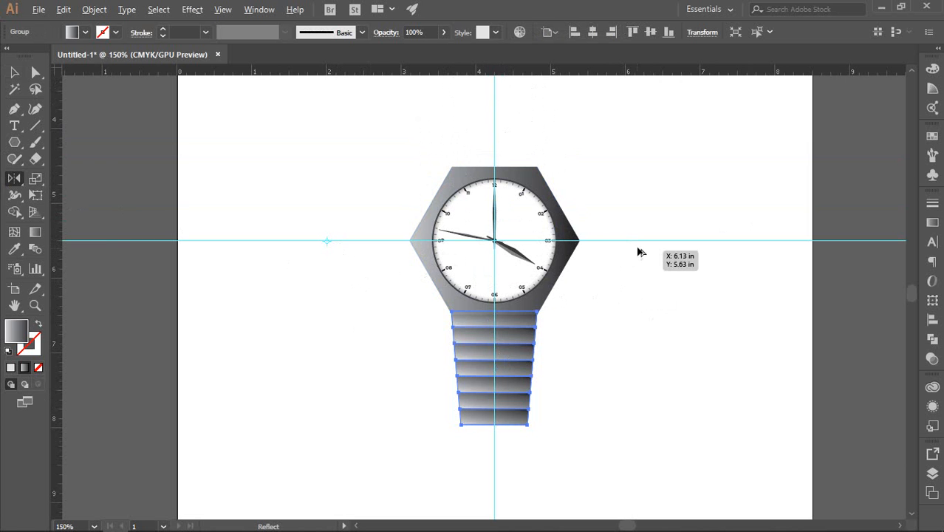
left_click_drag(662, 242, 661, 241)
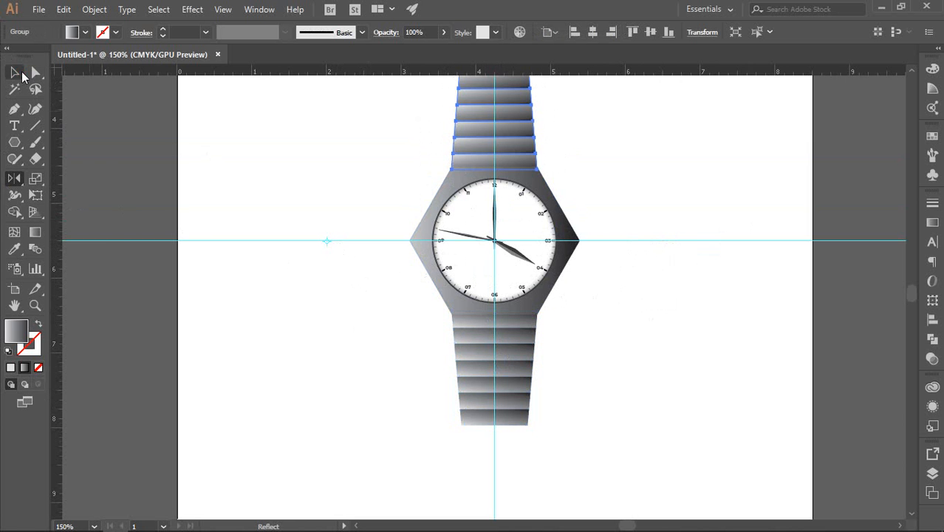
key("v")
left_click(333, 158)
key("ctrl+minus")
scroll(361, 157, "down", 1)
Step: Round the hexagonal case's left and right corner points with a corner radius of about 0.98 in
left_click_drag(534, 185, 627, 181)
scroll(476, 205, "up", 3)
left_click(432, 238)
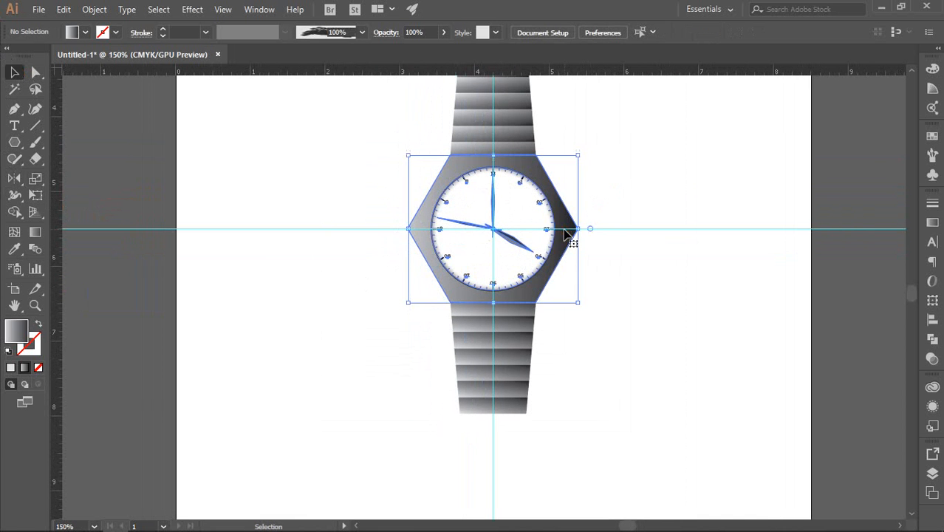
left_click(252, 154)
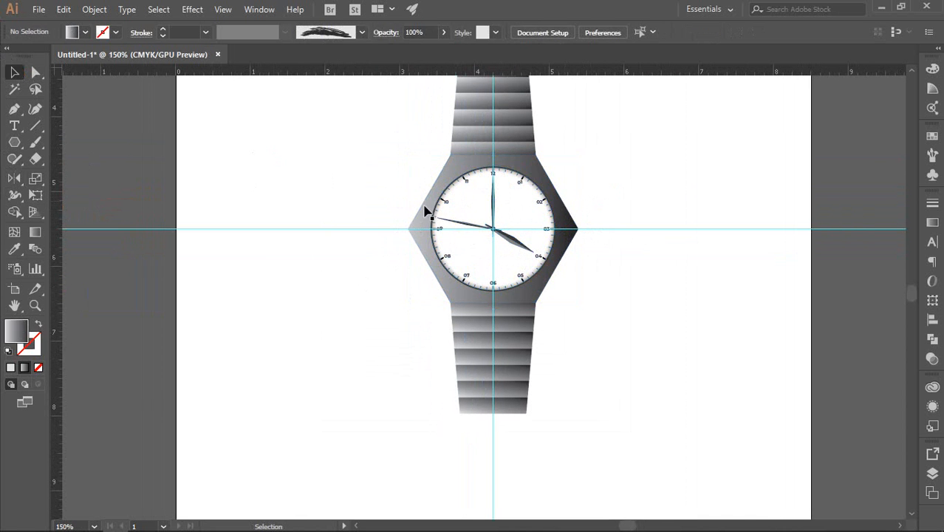
left_click(443, 207)
left_click(35, 73)
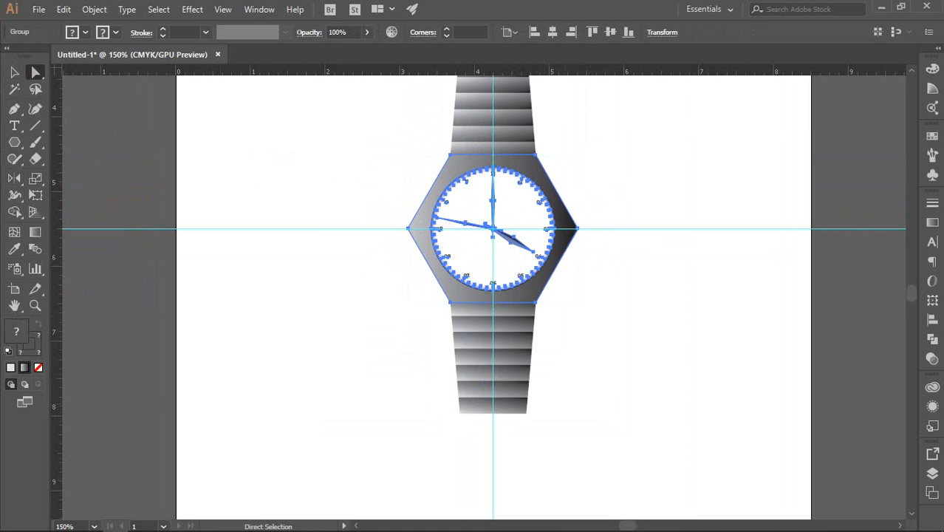
left_click(576, 229)
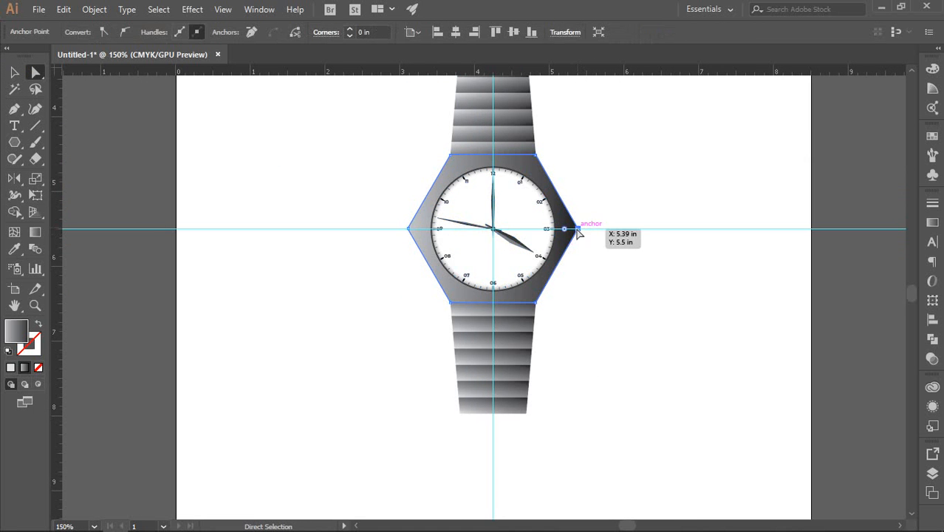
left_click(410, 228, "shift")
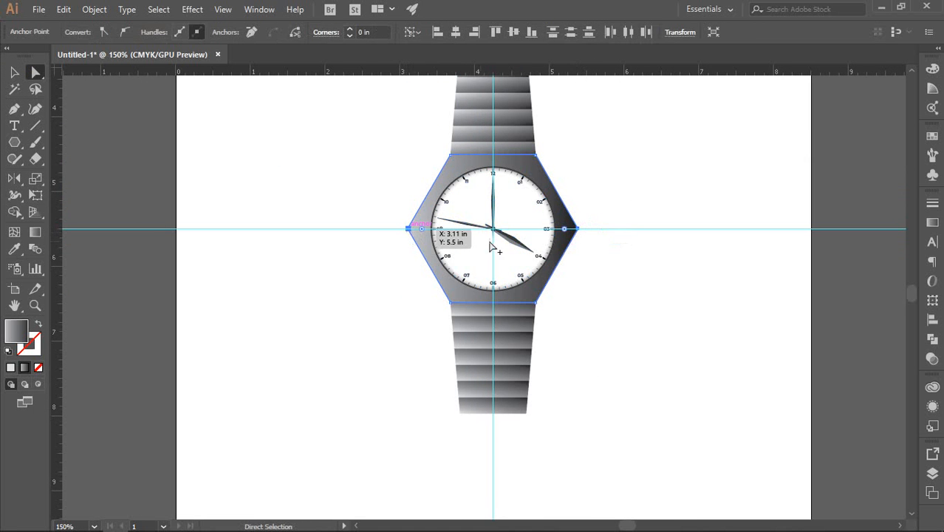
scroll(499, 249, "up", 2)
left_click_drag(655, 217, 519, 221)
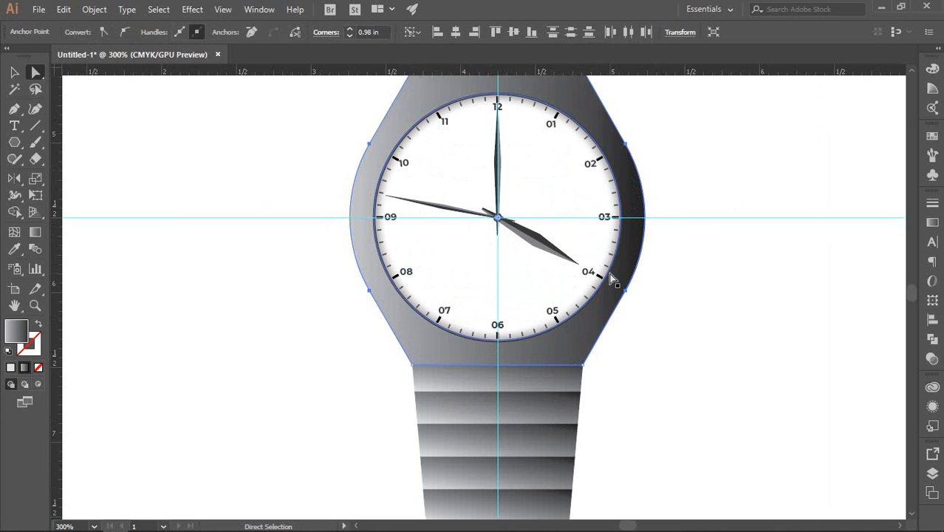
left_click(643, 325)
scroll(638, 322, "down", 2)
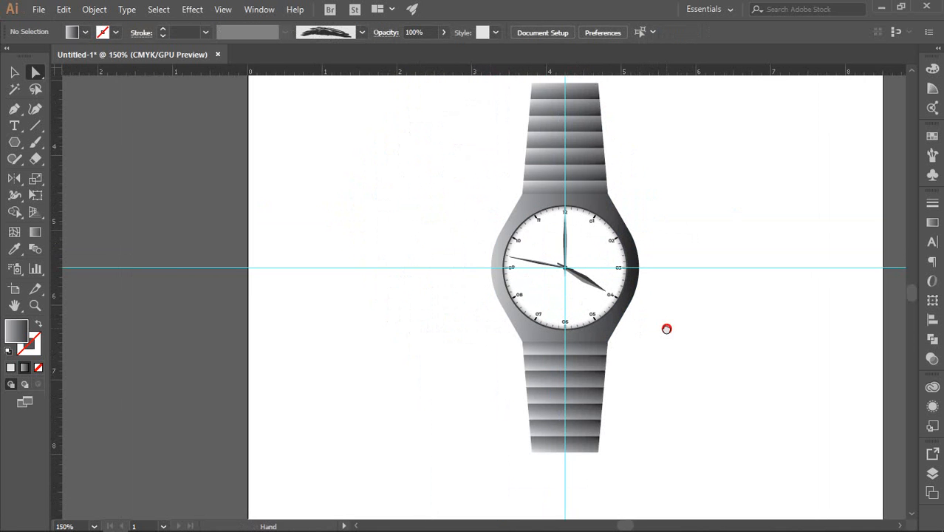
left_click_drag(667, 327, 626, 303)
left_click(14, 72)
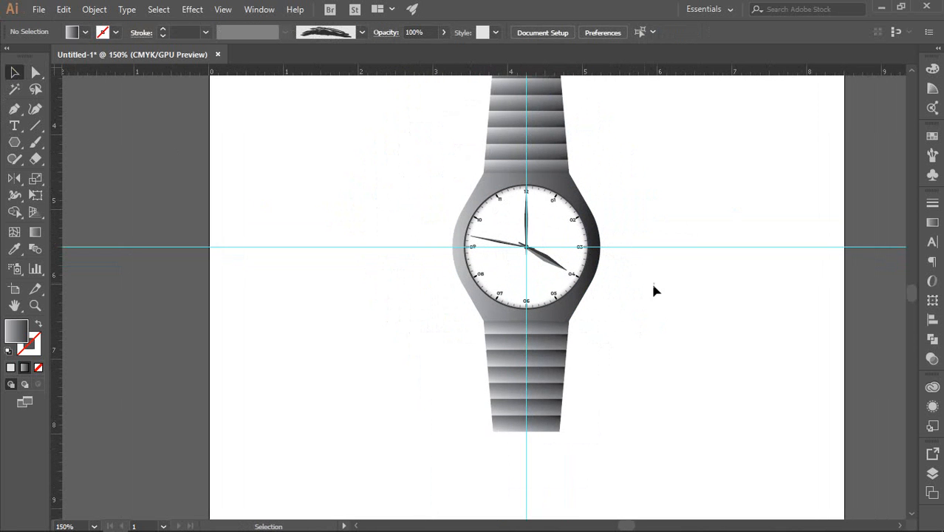
Step: Draw a small rounded rectangle crown on the case's right edge beside the 3 o'clock mark and send it to the back
left_click(14, 142)
left_click(66, 158)
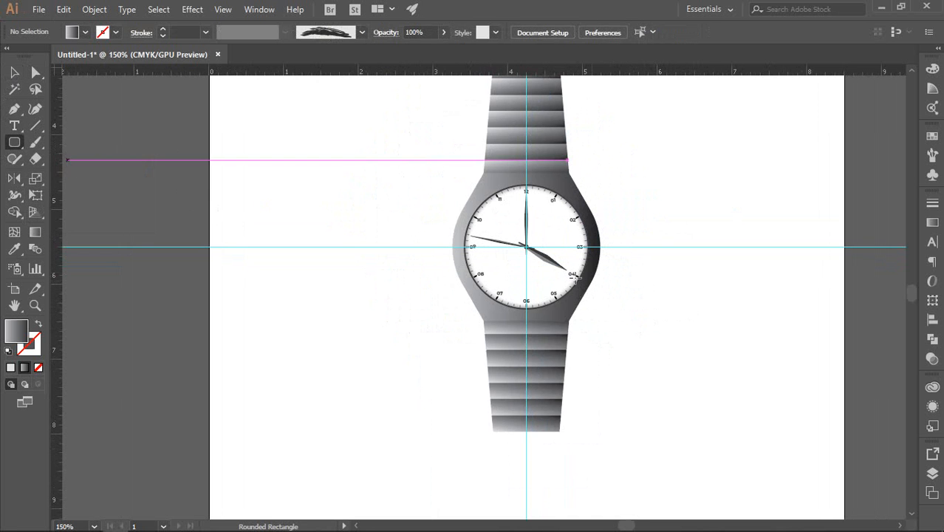
scroll(709, 308, "up", 3)
left_click_drag(382, 121, 437, 165)
left_click(14, 73)
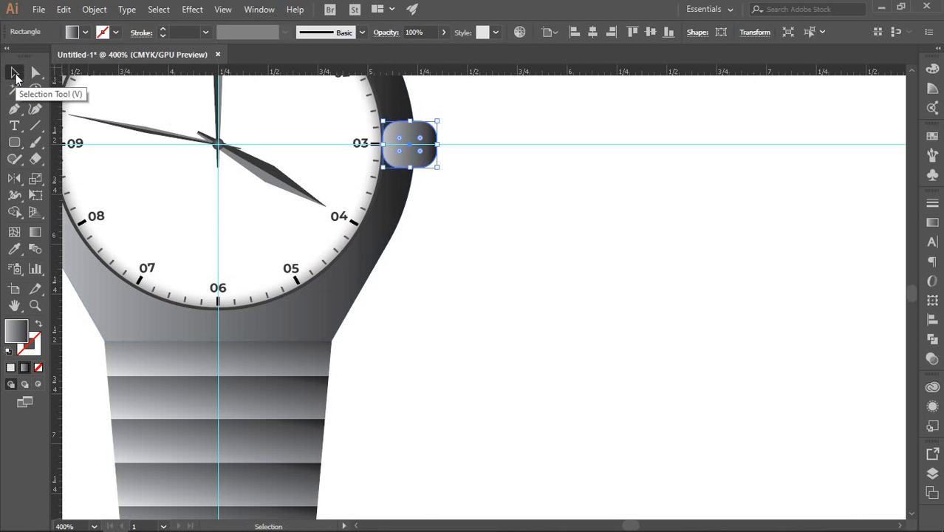
key("ctrl+shift+bracketleft")
left_click(529, 255)
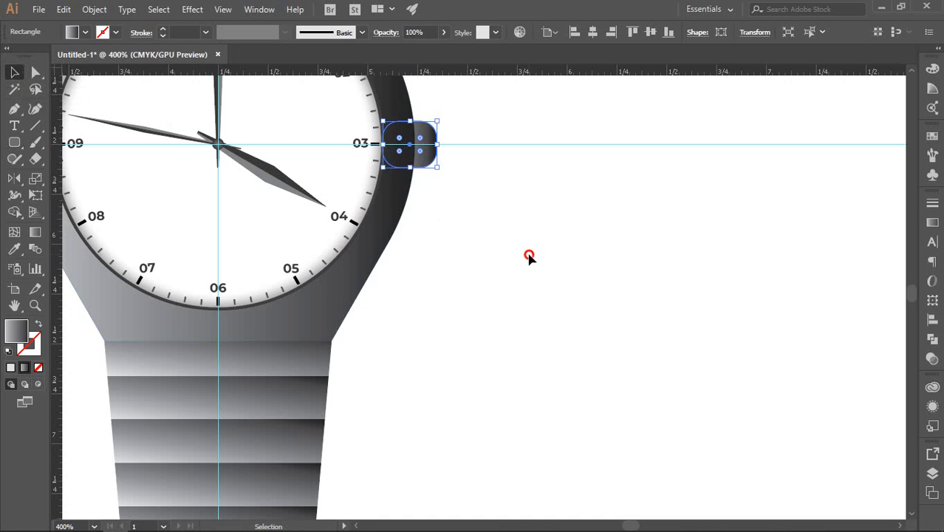
Step: Deselect the crown and hide the guides
key("ctrl+0")
left_click(533, 256)
right_click(572, 183)
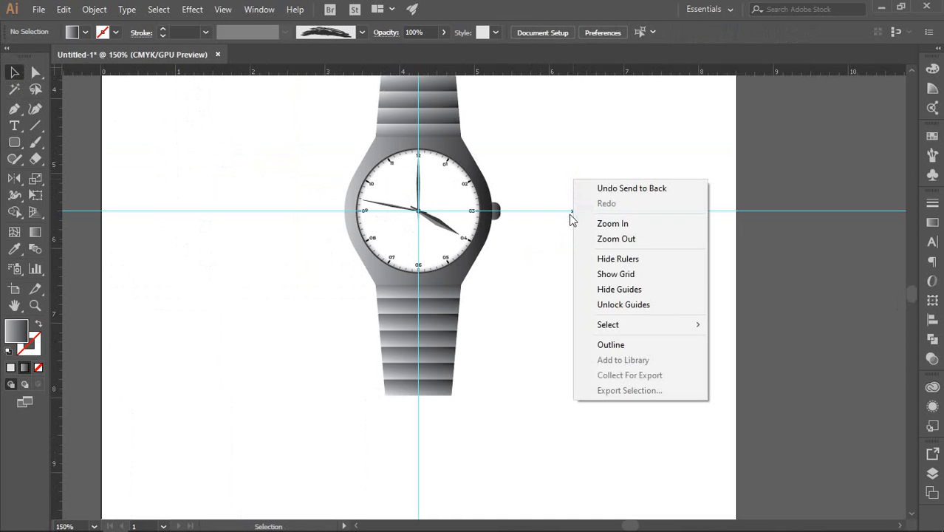
left_click(607, 289)
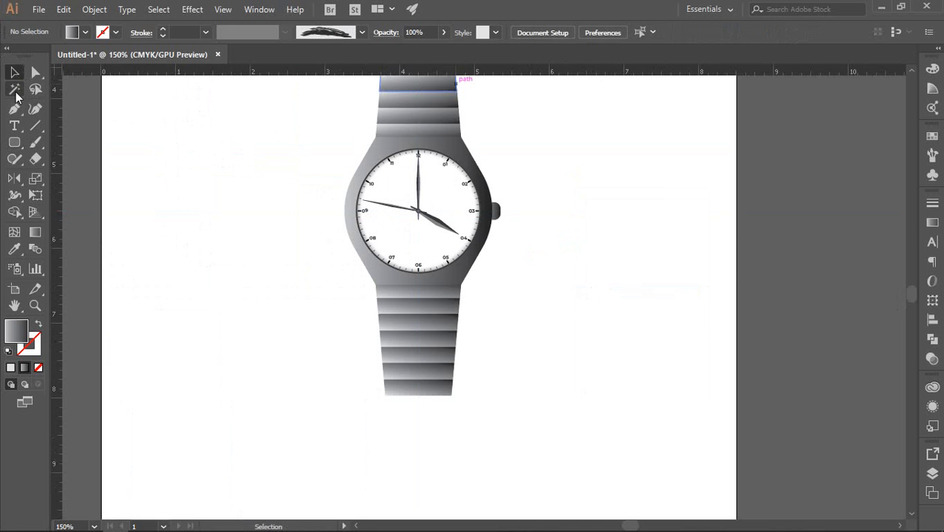
Step: Draw a square about 1.7 in wide on the empty artboard area to the right of the watch
left_click_drag(15, 143, 56, 139)
mouse_move(549, 159)
left_mouse_down()
mouse_move(596, 232)
mouse_move(676, 289)
left_mouse_up()
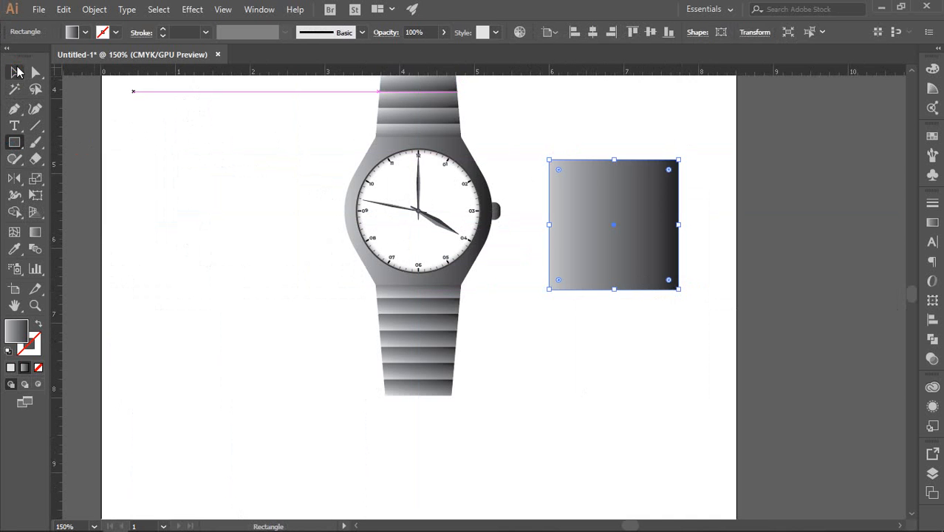
left_click(14, 72)
left_click(618, 316)
Step: Round the square's two upper corner points with a corner radius of 0.87 in
left_click(35, 71)
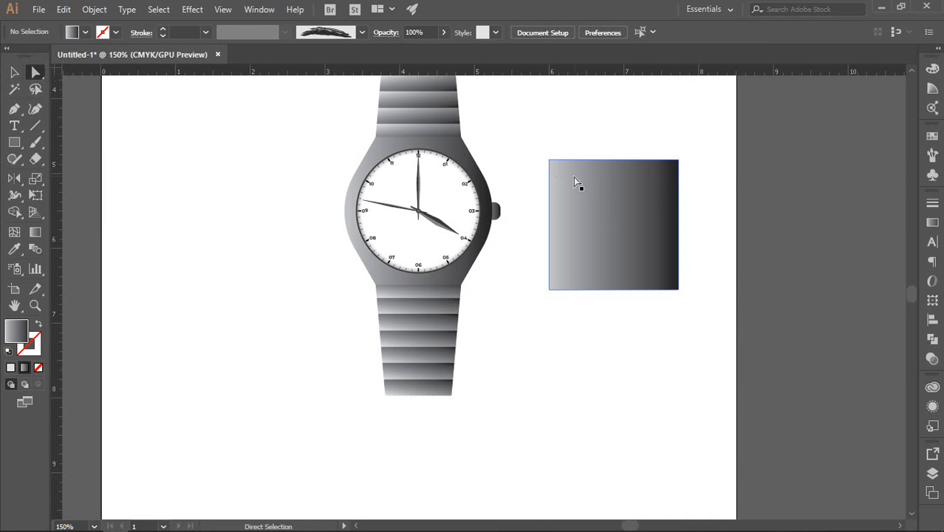
left_click(549, 162)
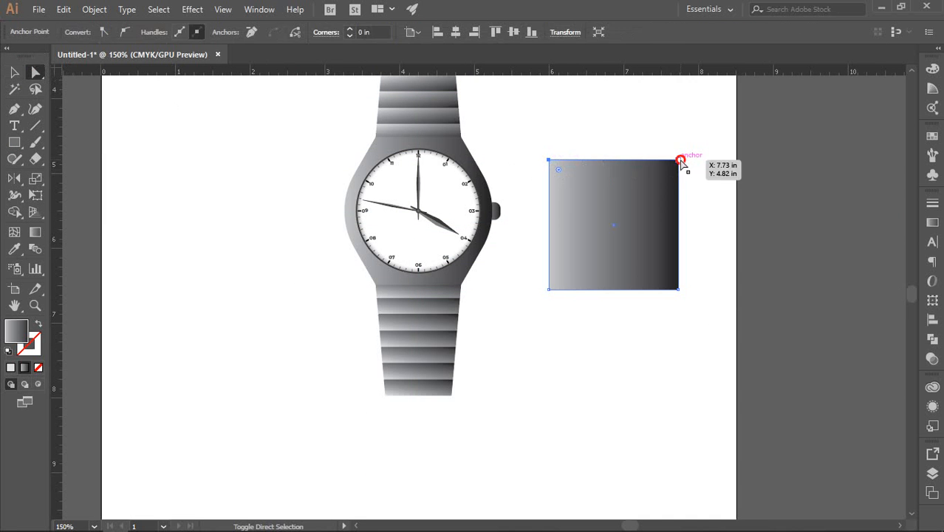
key("ctrl+plus")
key("ctrl+plus")
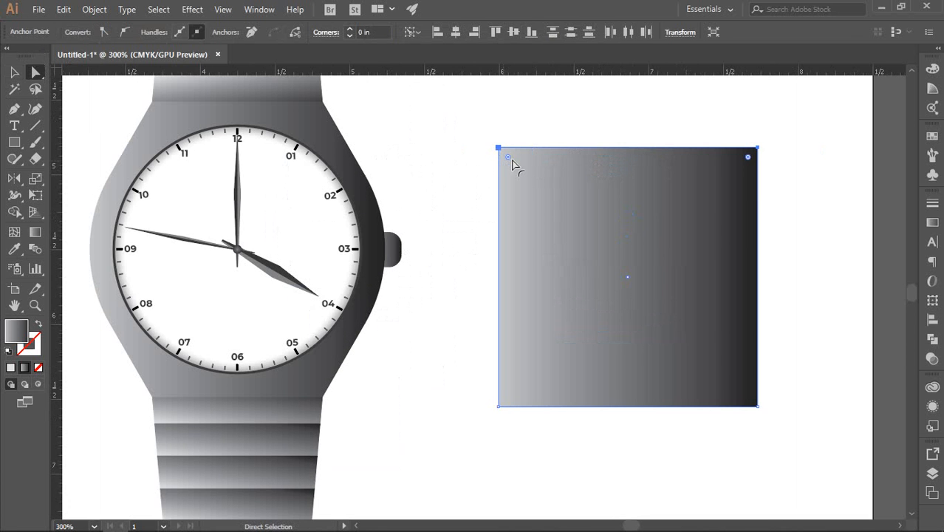
left_click_drag(748, 157, 580, 274)
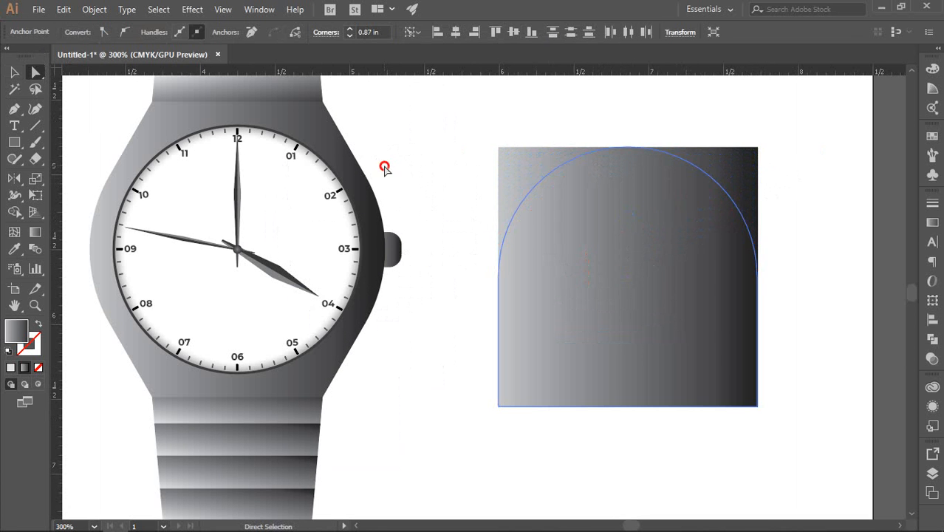
left_click(385, 167)
Step: Delete the round-topped square beside the watch
key("ctrl+minus")
key("ctrl+minus")
key("ctrl+minus")
key("ctrl+minus")
key("v")
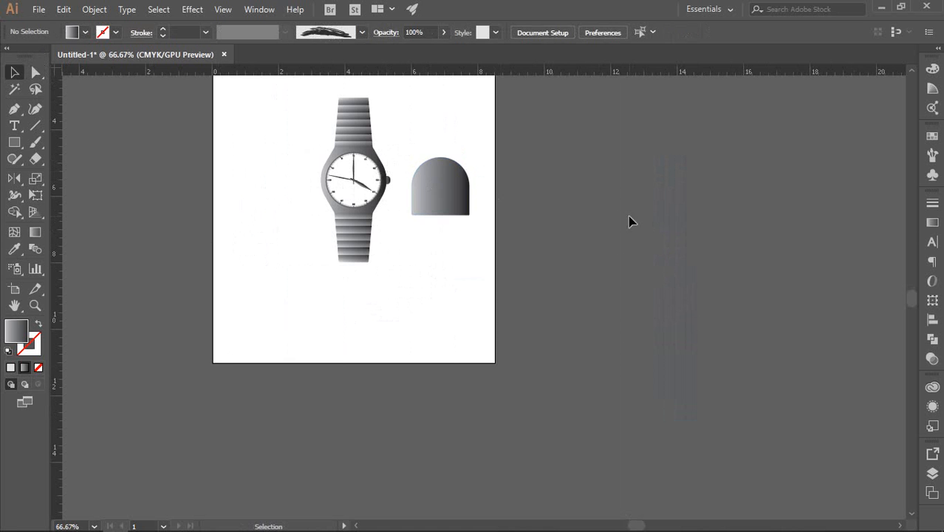
left_click(436, 195)
key("Delete")
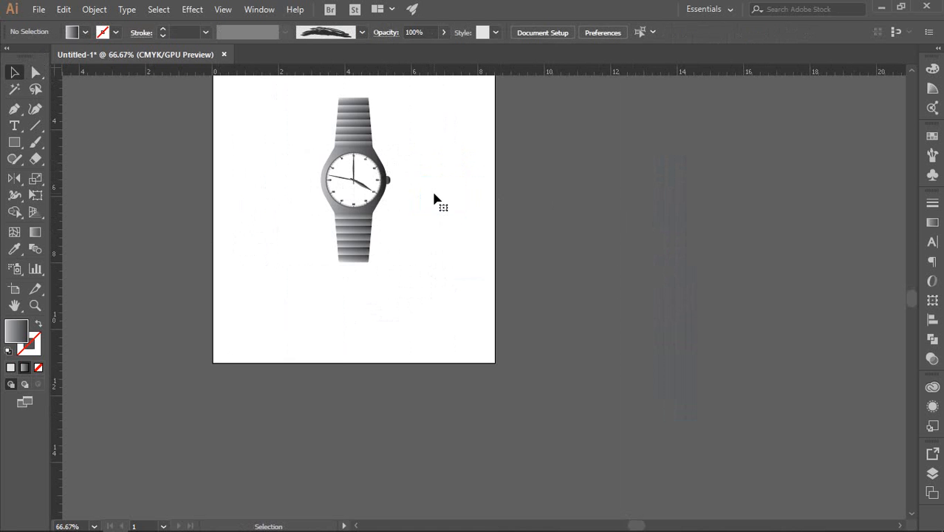
Step: Select all the parts of the watch, including straps, dial and crown, and group them
left_click_drag(432, 190, 458, 191)
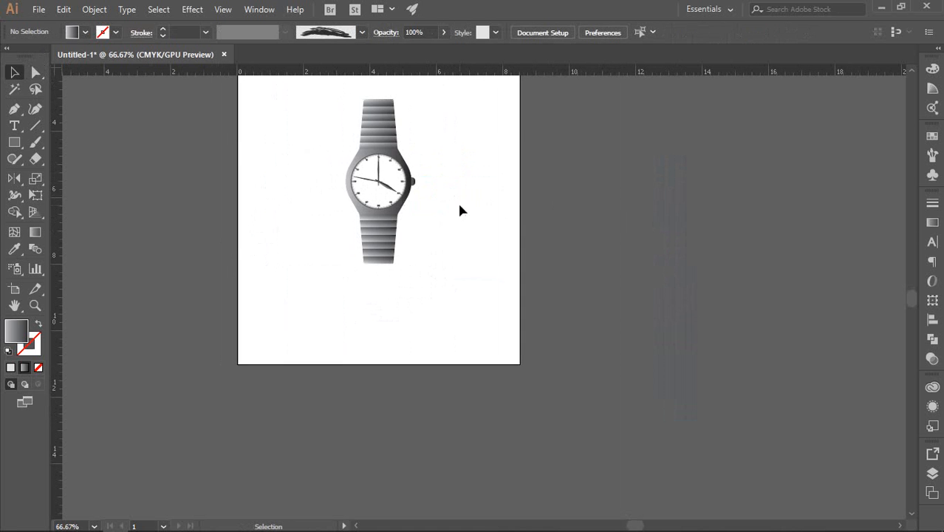
scroll(460, 204, "up", 1)
scroll(331, 150, "up", 1)
left_click_drag(295, 123, 517, 397)
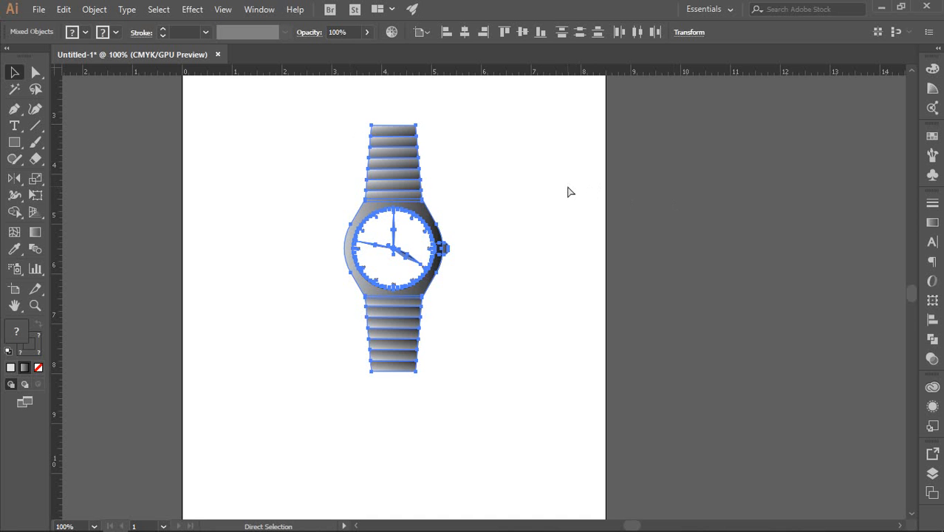
key("v")
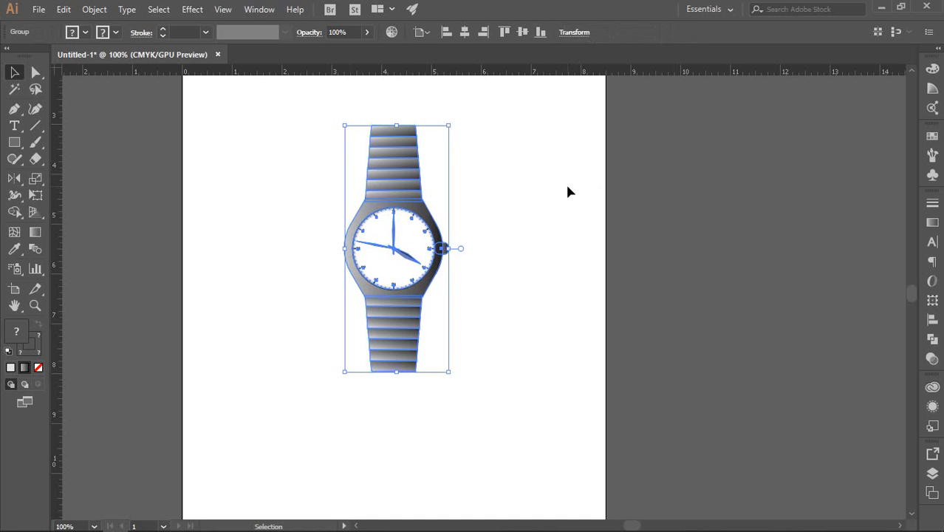
left_click(561, 186)
Step: Try to move the grouped watch off the artboard to its right
scroll(531, 212, "down", 2)
left_click_drag(502, 226, 738, 225)
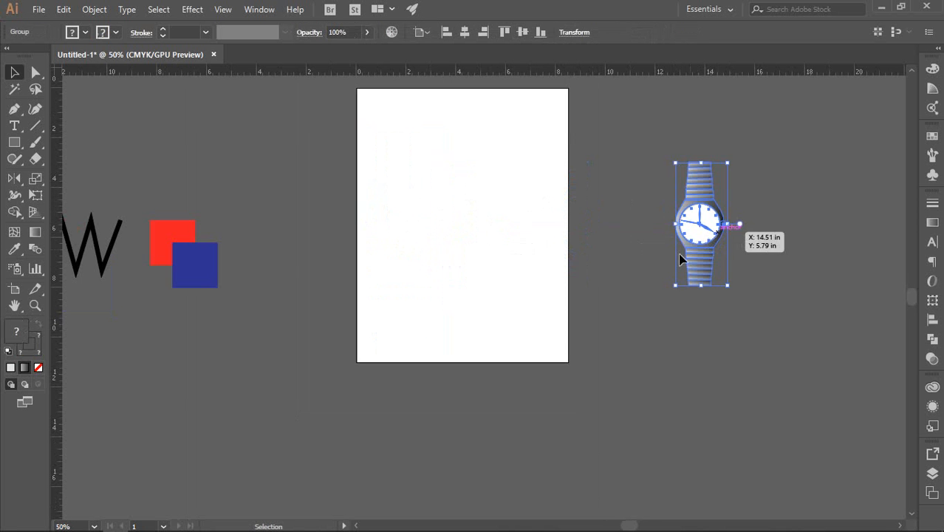
key("ctrl+z")
left_click(628, 264)
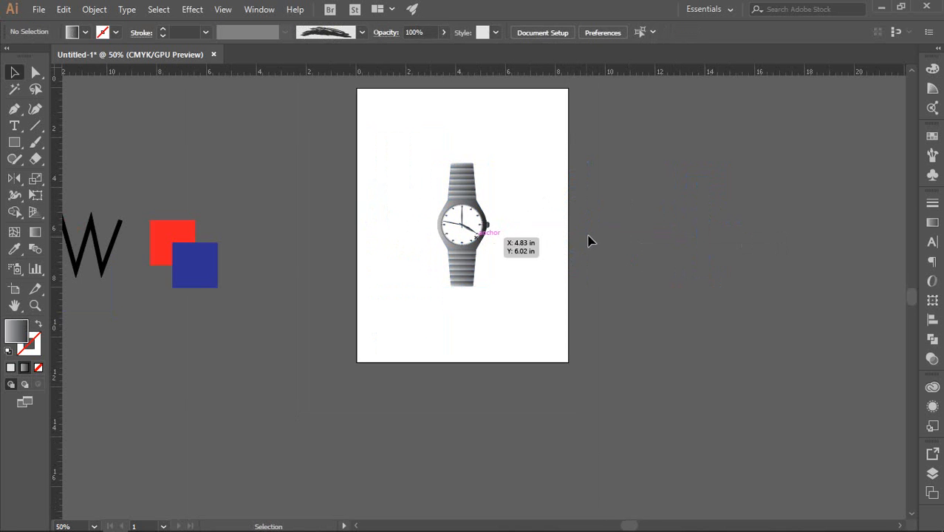
scroll(525, 235, "up", 3)
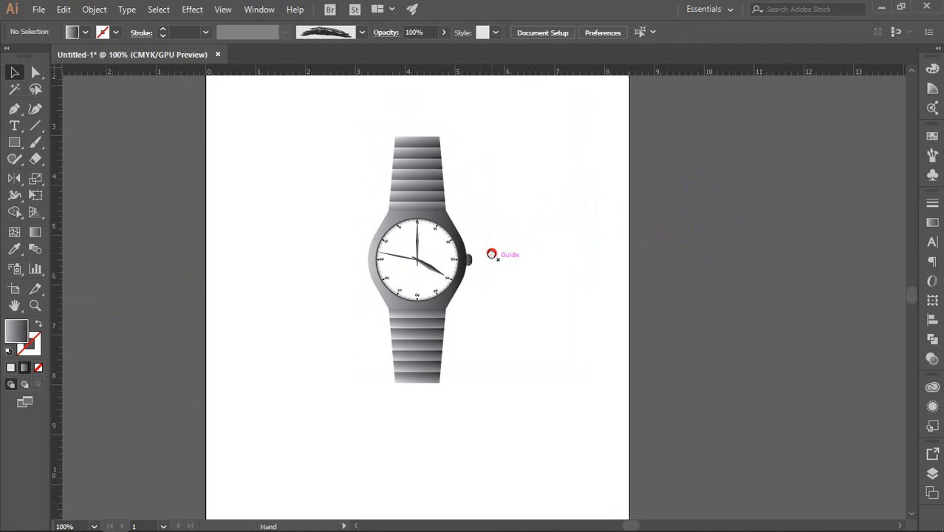
left_click_drag(486, 257, 499, 259)
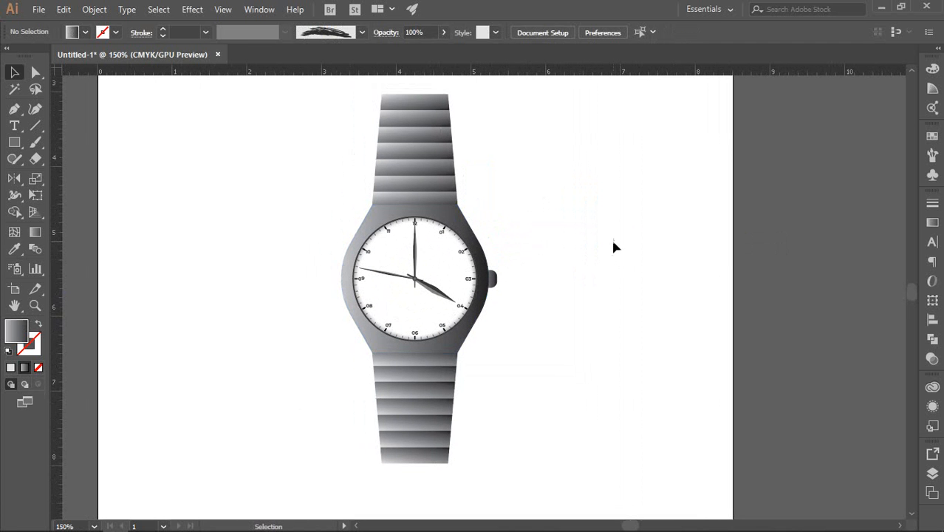
left_click(384, 274)
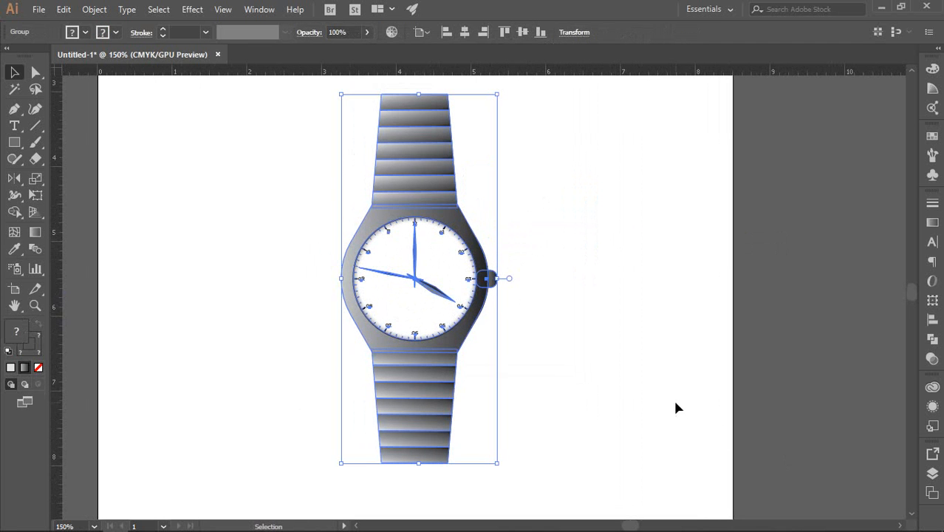
left_click(583, 303)
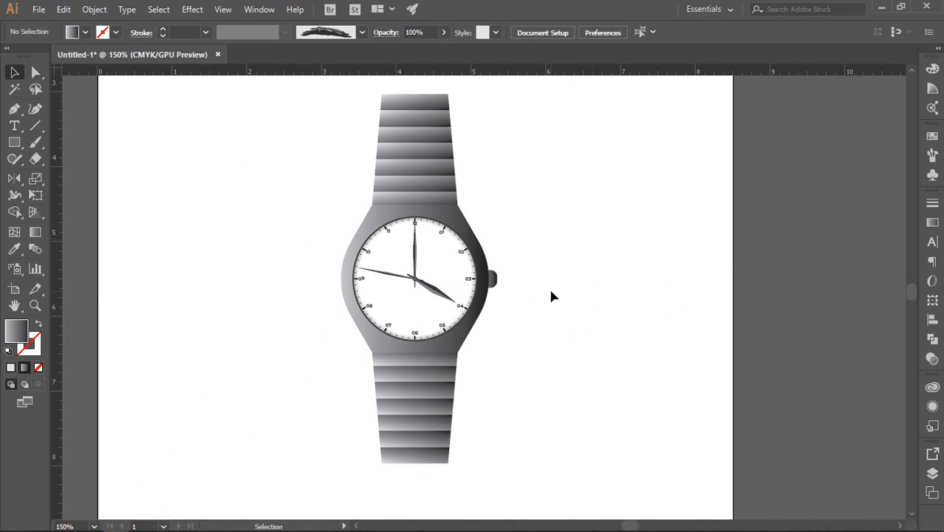
scroll(539, 295, "down", 2)
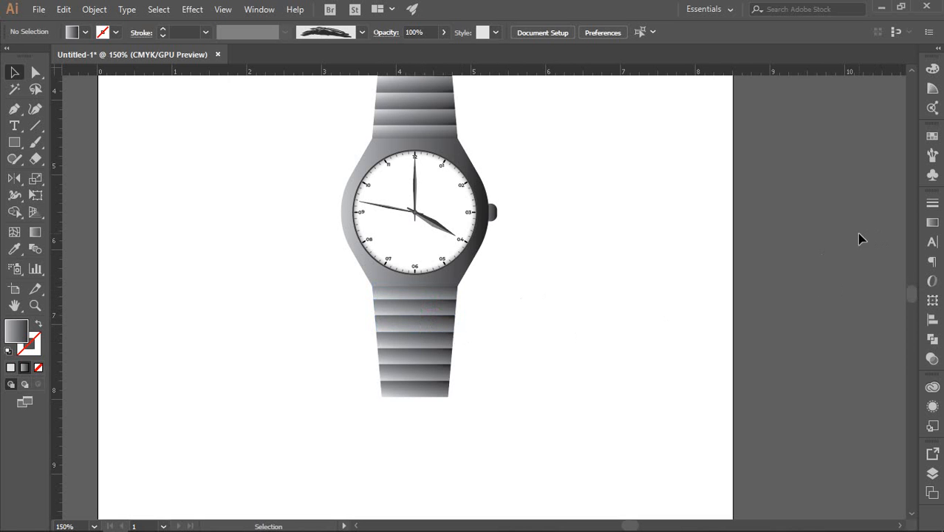
scroll(551, 228, "up", 2)
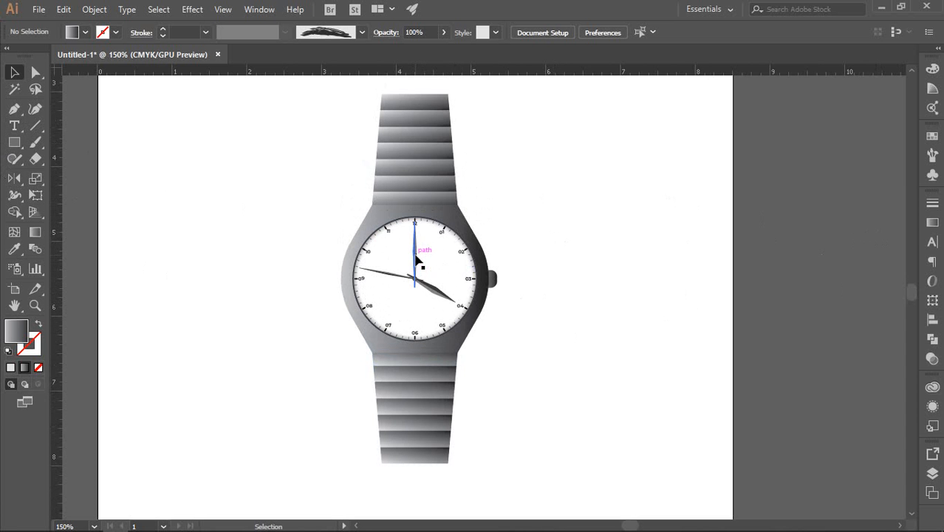
Step: Draw an upright rectangle about 0.5 in wide and 1.9 in tall right of the watch, with the default white fill and black stroke
scroll(415, 256, "up", 3)
left_click_drag(771, 245, 510, 205)
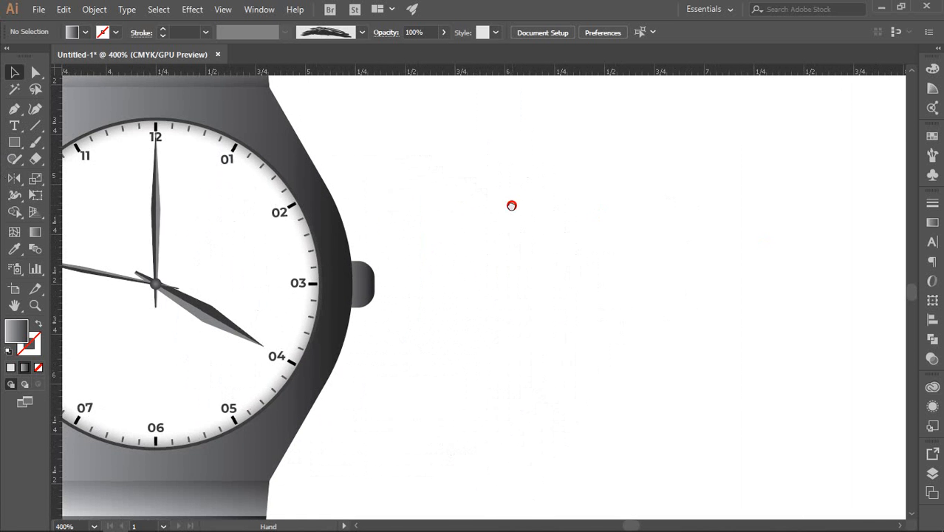
left_click(14, 142)
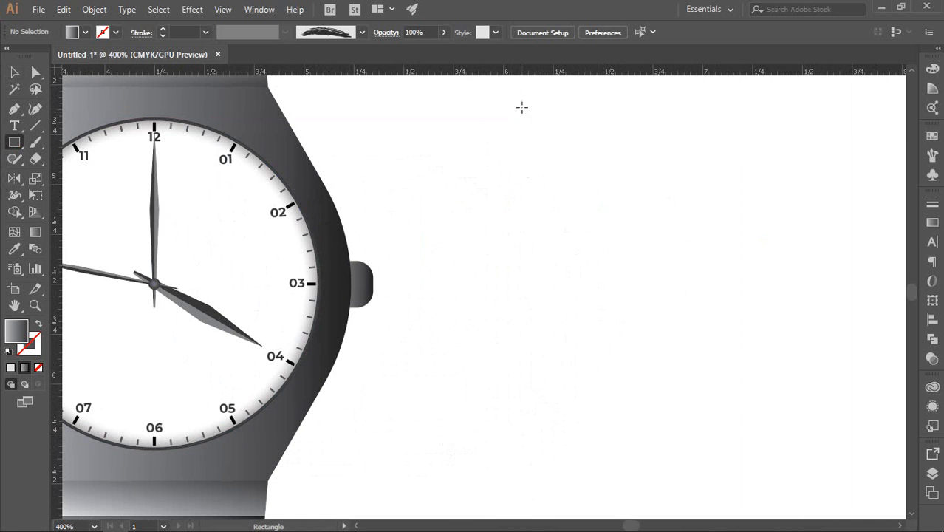
left_click_drag(522, 107, 622, 481)
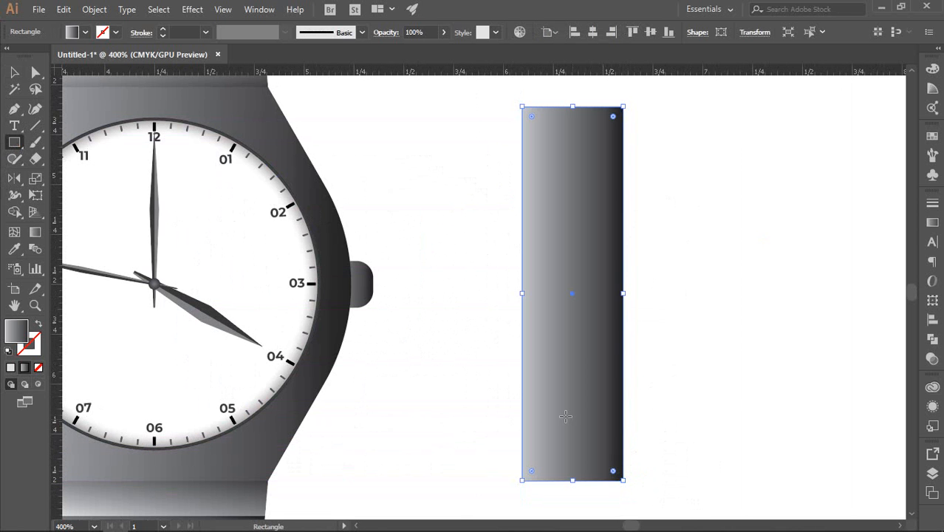
key("d")
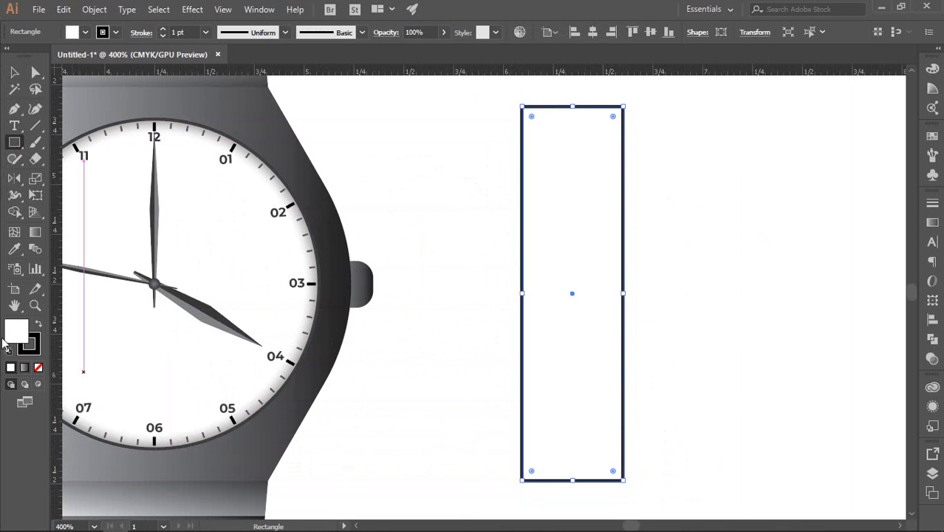
left_click(15, 73)
left_click(739, 258)
Step: Add an anchor point at the middle of the upright rectangle's top edge and another at the middle of its bottom edge
left_click_drag(516, 184, 639, 285)
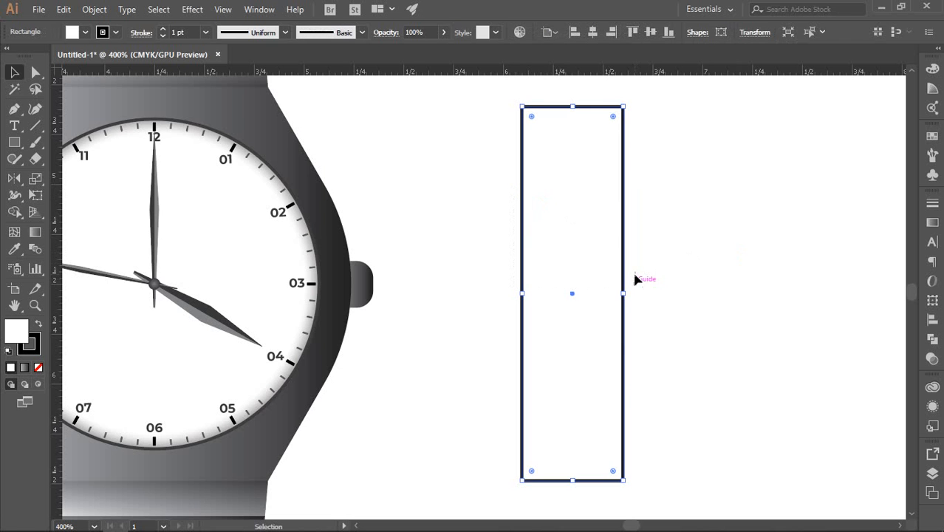
key("p")
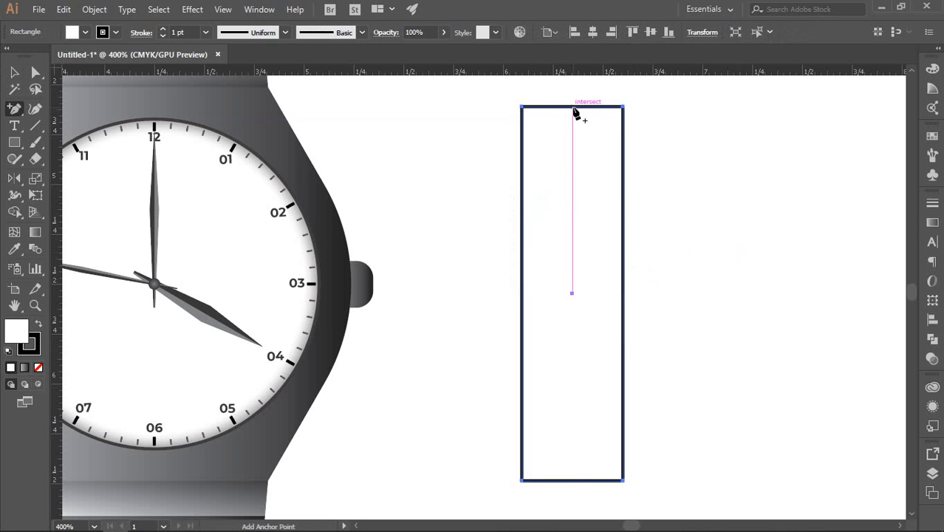
left_click(574, 111)
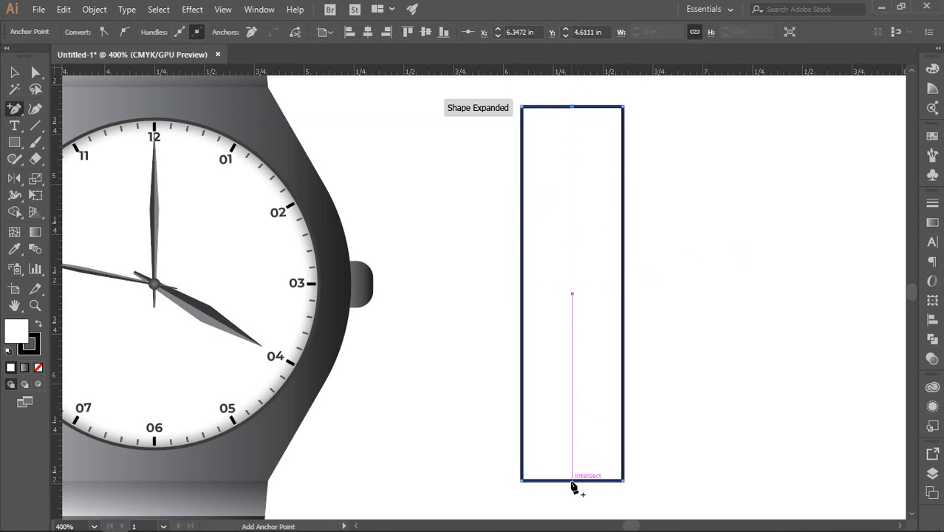
left_click(571, 482)
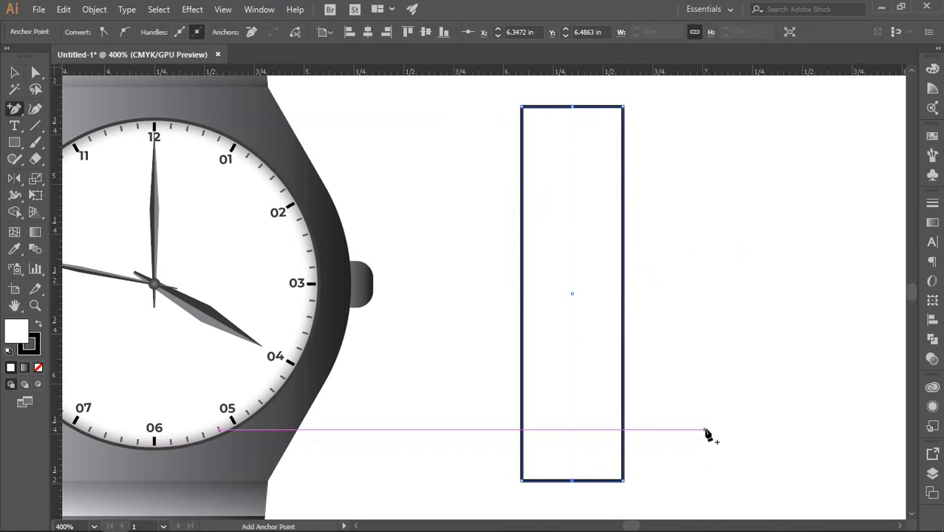
key("v")
left_click(741, 367)
Step: Move the rectangle's two upper corner points straight down together so its top forms a pointed tip
left_click(35, 72)
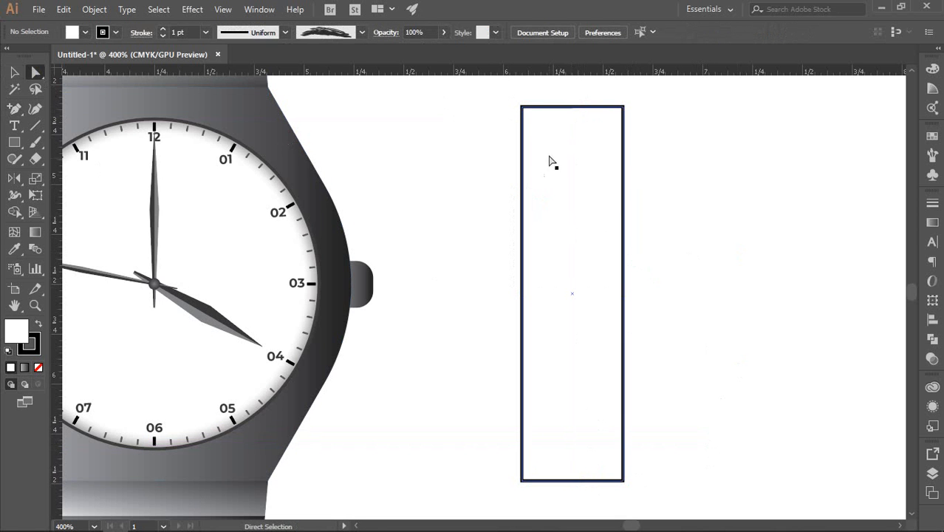
left_click(523, 108)
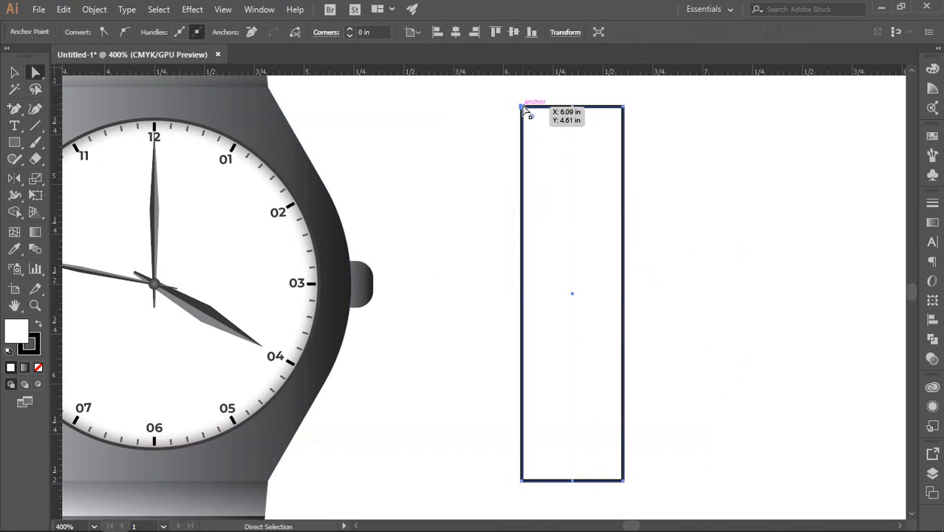
left_click(622, 108, "shift")
left_click_drag(624, 109, 619, 170)
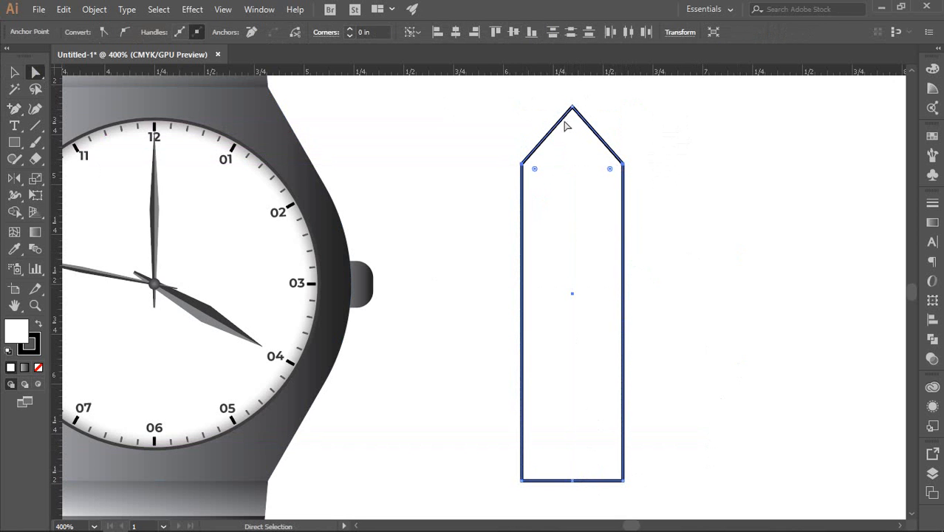
Step: Try to move only the pointed shape's upper right corner point farther down
left_click(624, 167)
left_click_drag(624, 167, 624, 245)
key("ctrl+z")
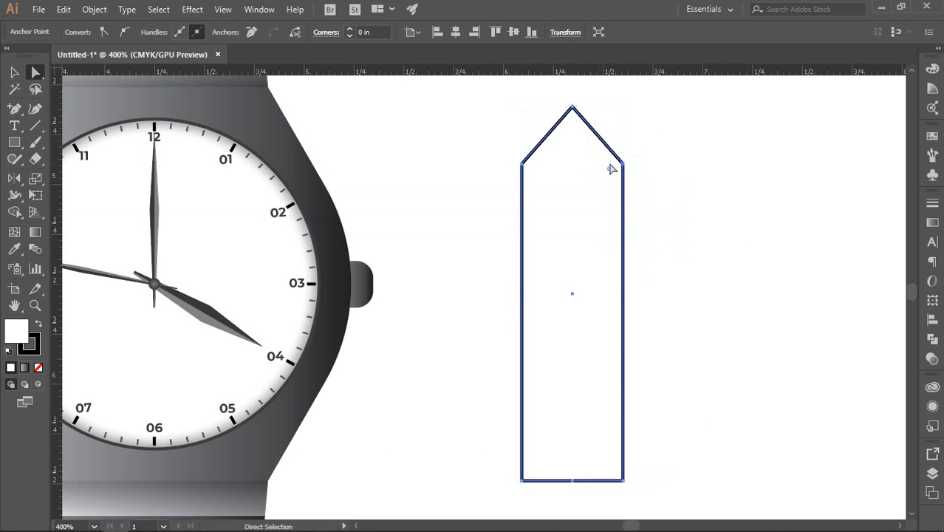
Step: Move the pointed shape's two side corner points straight down together to lengthen the tapered tip
left_click(655, 155)
left_click(624, 170)
left_click_drag(522, 167, 522, 226)
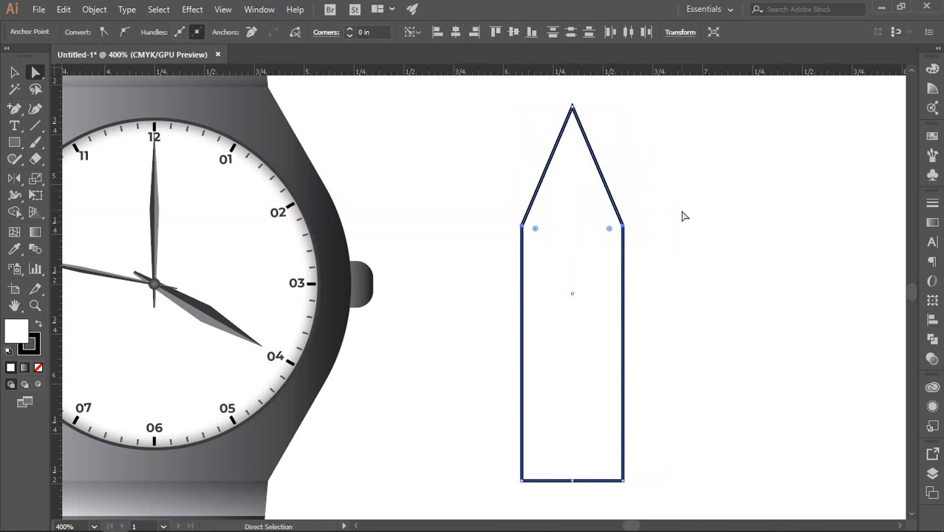
left_click(666, 205)
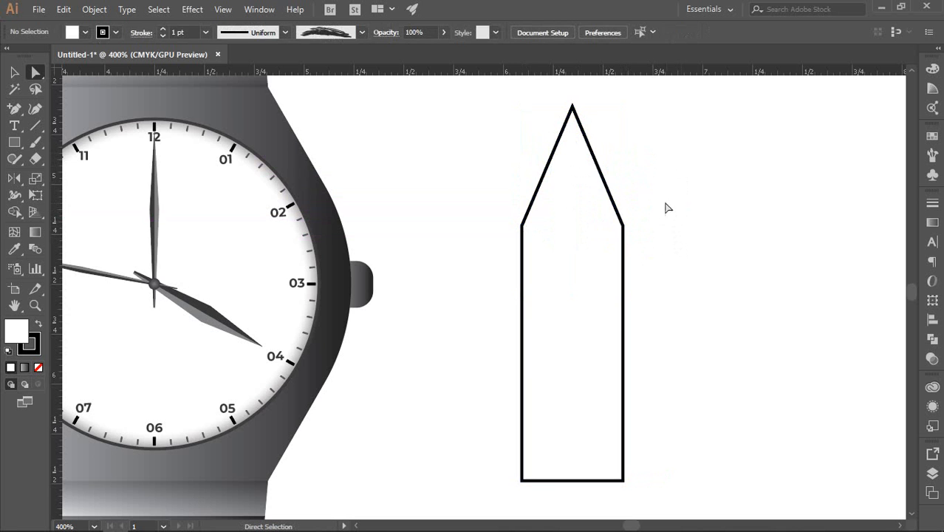
Step: Scale the two bottom corner points toward the base's center, narrowing the base to about a third of its width
scroll(642, 206, "down", 1)
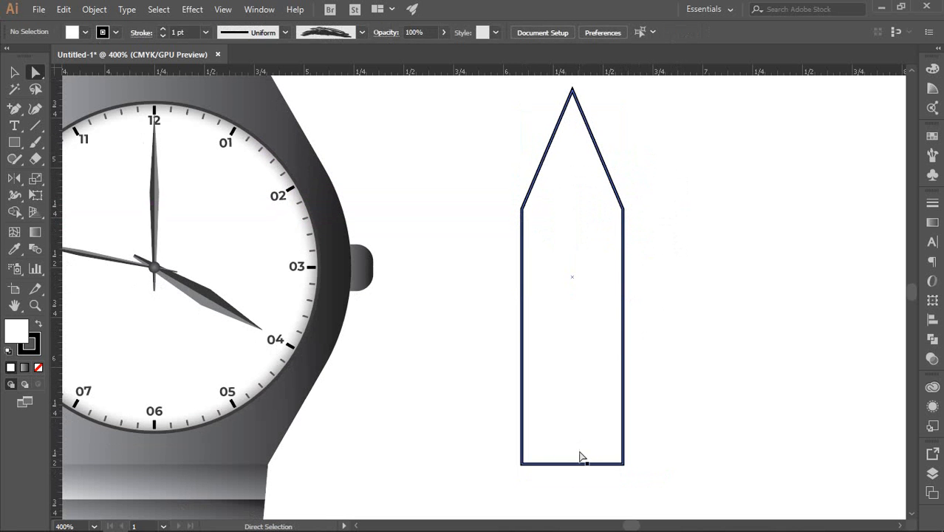
left_click_drag(525, 464, 524, 464)
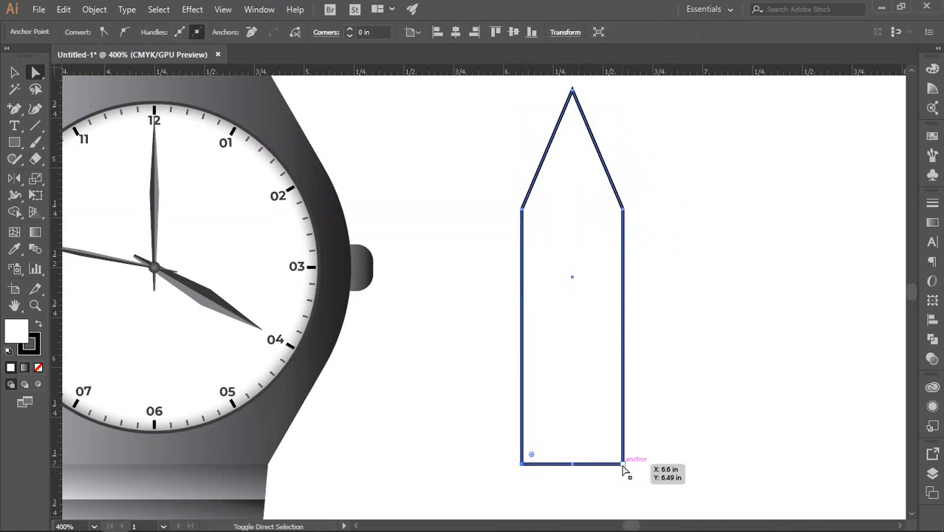
left_click(624, 467, "shift")
left_click(35, 179)
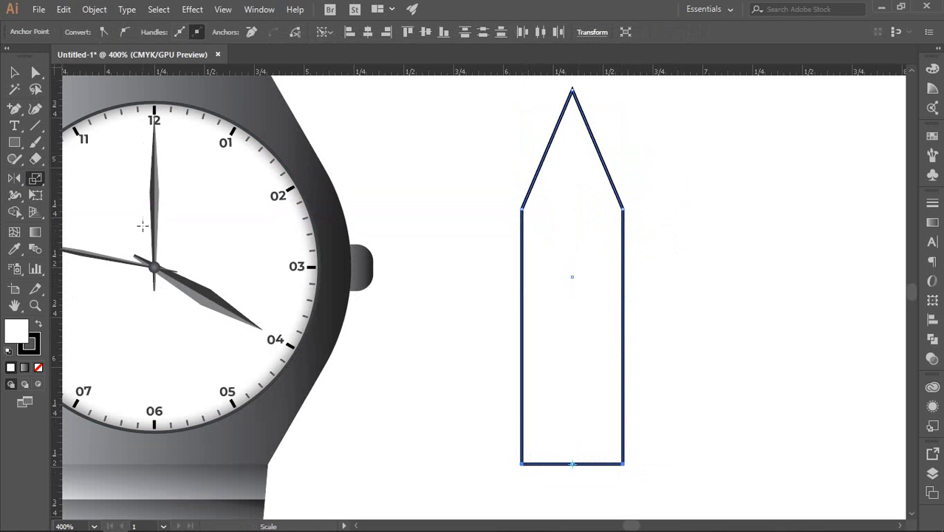
left_click_drag(522, 466, 558, 475)
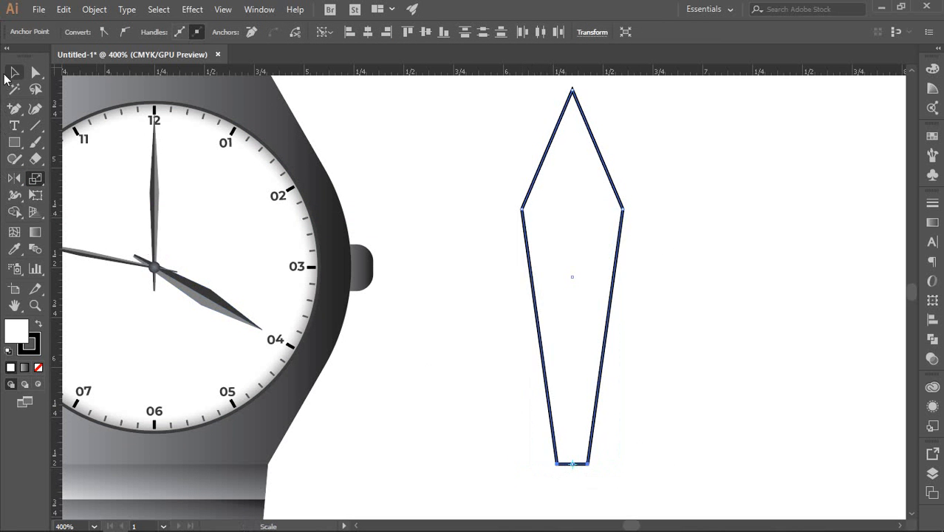
key("v")
left_click(683, 256)
Step: Draw a vertical center line from the shape's tip to its base midpoint with the Pen tool and stretch it beyond both ends
key("ctrl+minus")
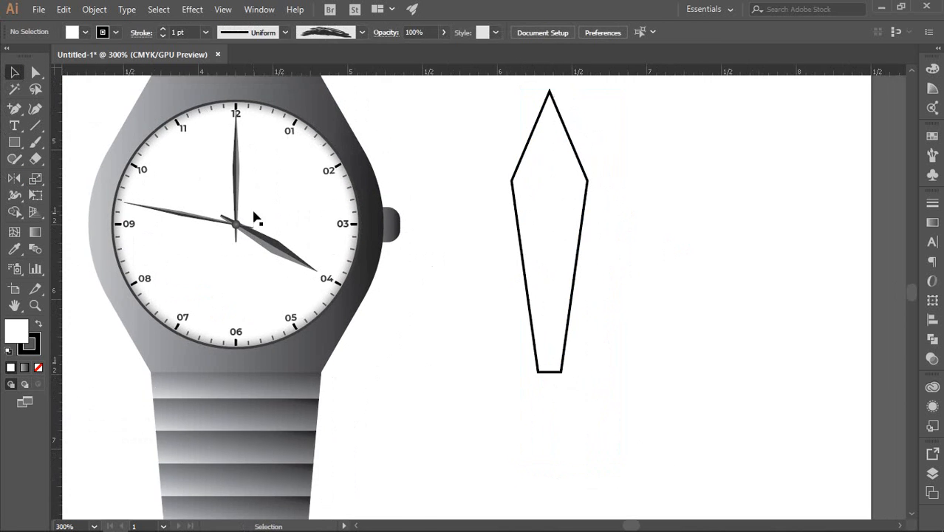
left_click(14, 108)
left_click(62, 108)
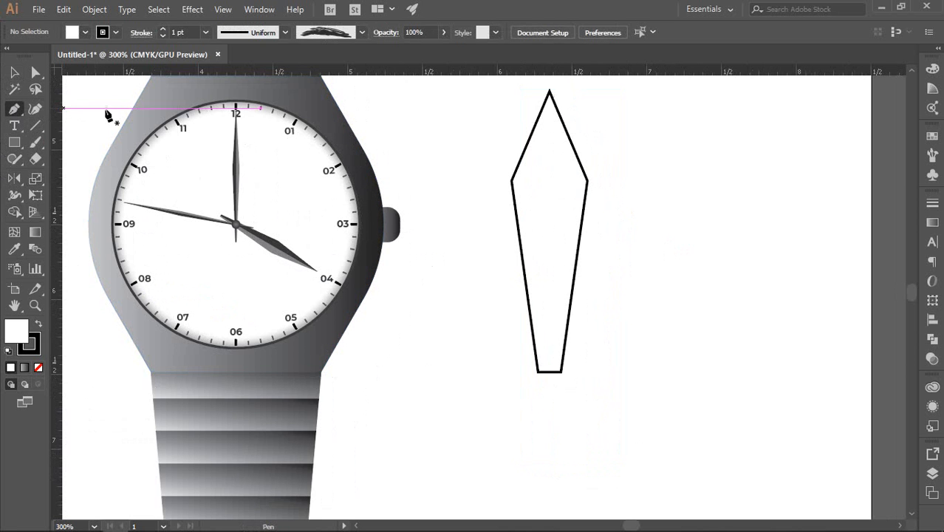
scroll(565, 190, "up", 2)
left_click(551, 142)
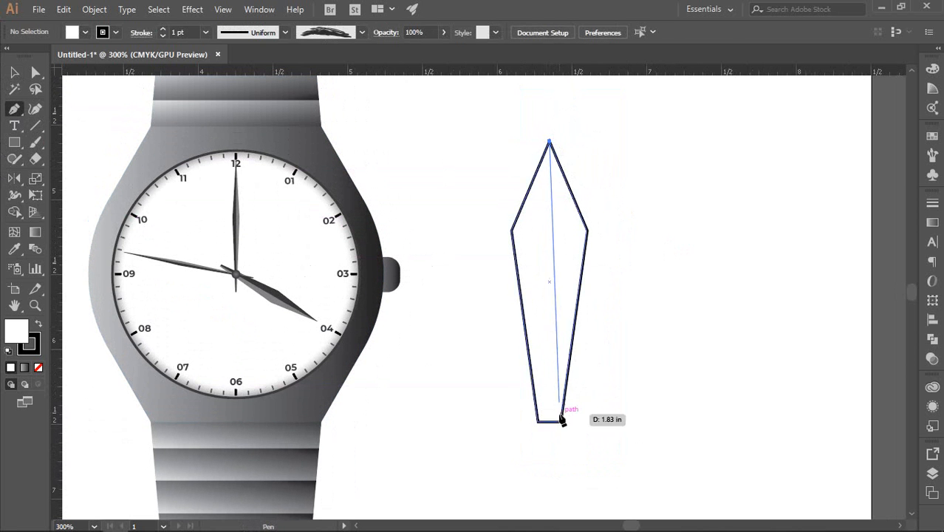
left_click(550, 421)
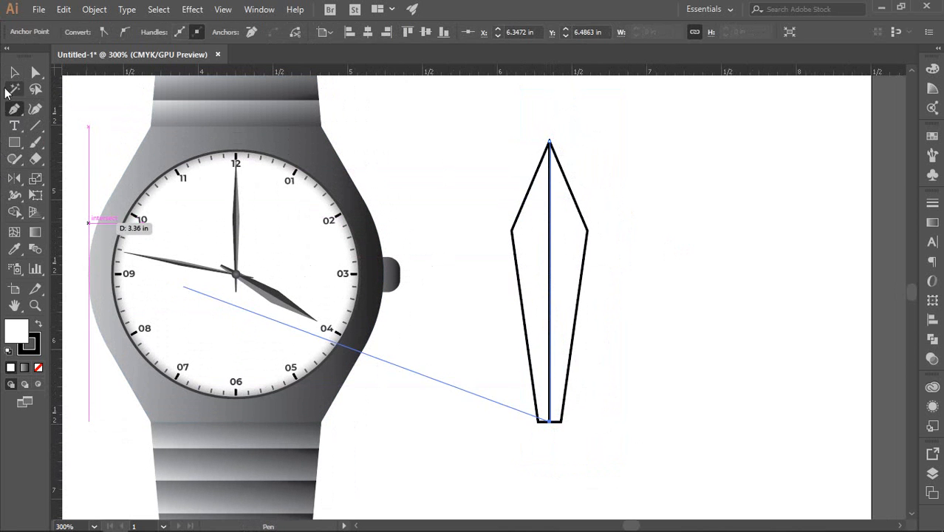
key("v")
left_click_drag(559, 142, 613, 95)
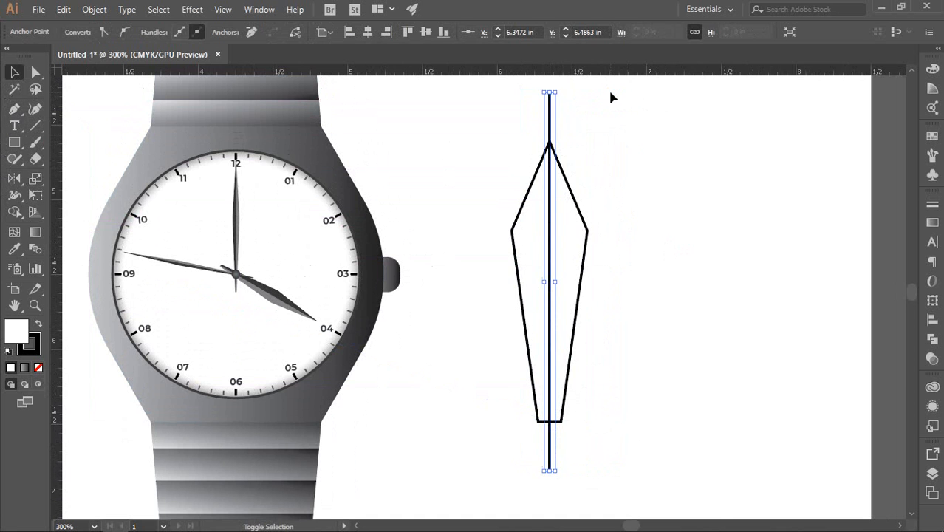
left_click(628, 152)
Step: Select the pointed shape with its center line and split it into two halves with Pathfinder Divide
scroll(628, 156, "down", 2)
left_click_drag(653, 161, 595, 136)
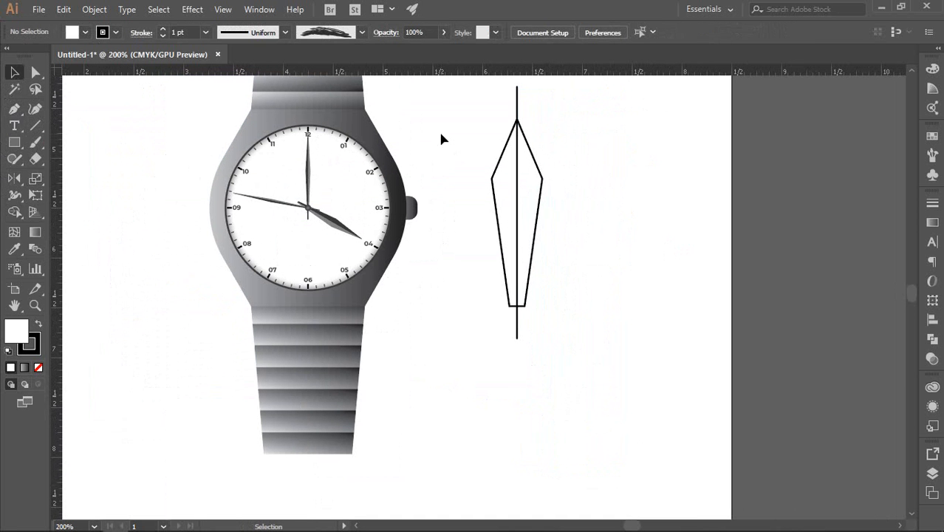
left_click_drag(449, 108, 609, 325)
left_click(635, 297)
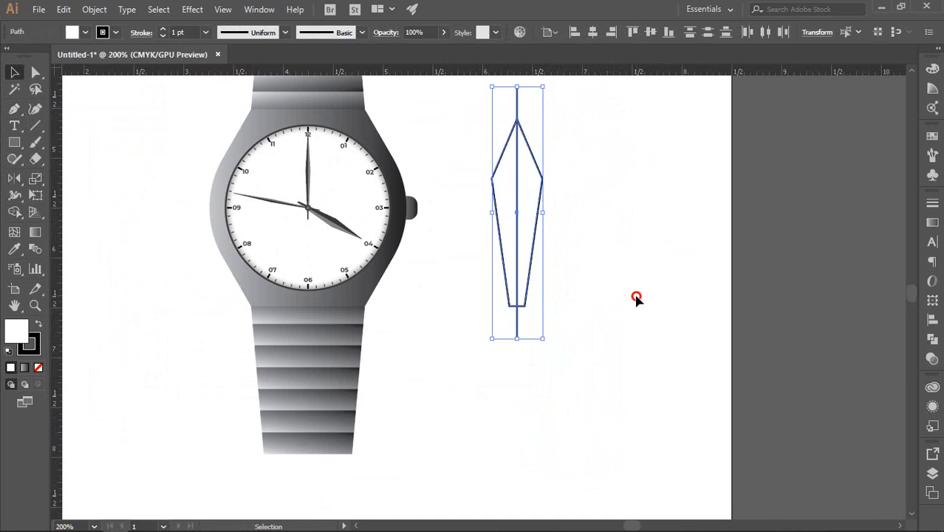
left_click_drag(448, 124, 641, 347)
left_click(932, 339)
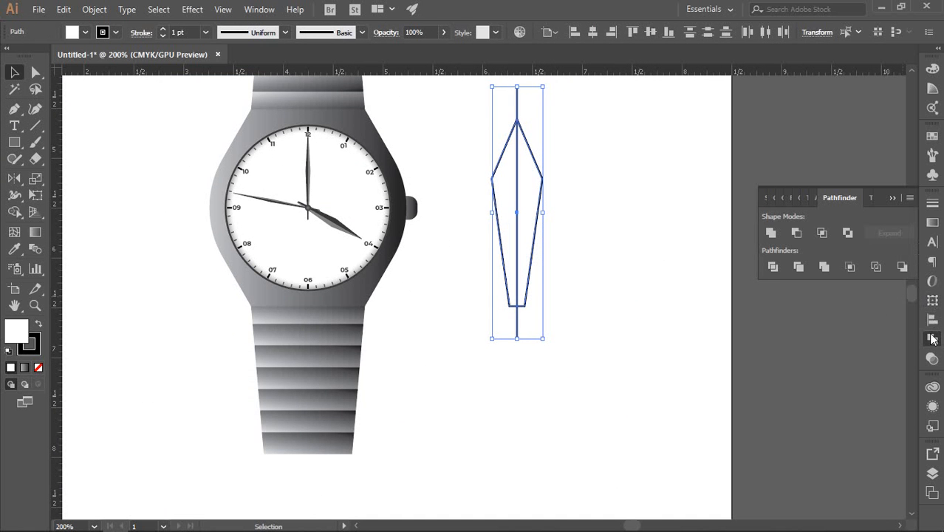
left_click(772, 268)
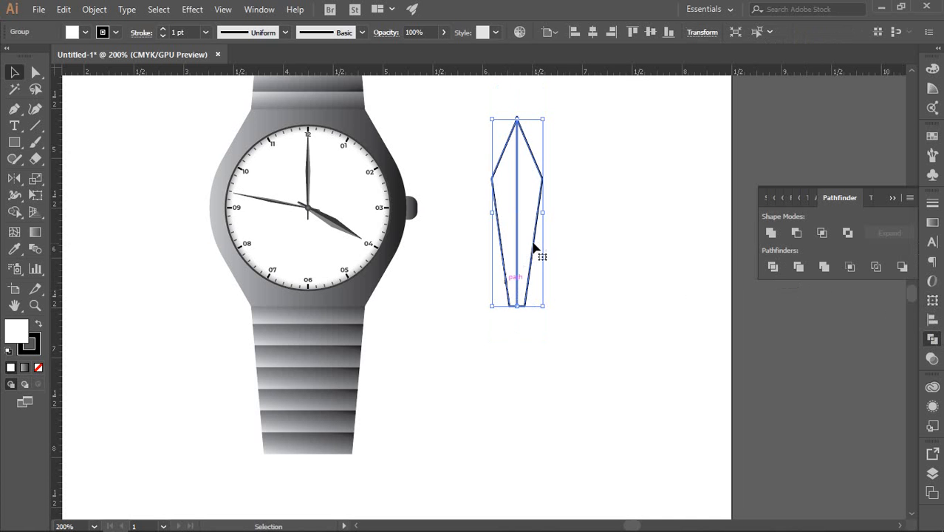
Step: Ungroup the divided shape so its two halves are separate objects
right_click(519, 181)
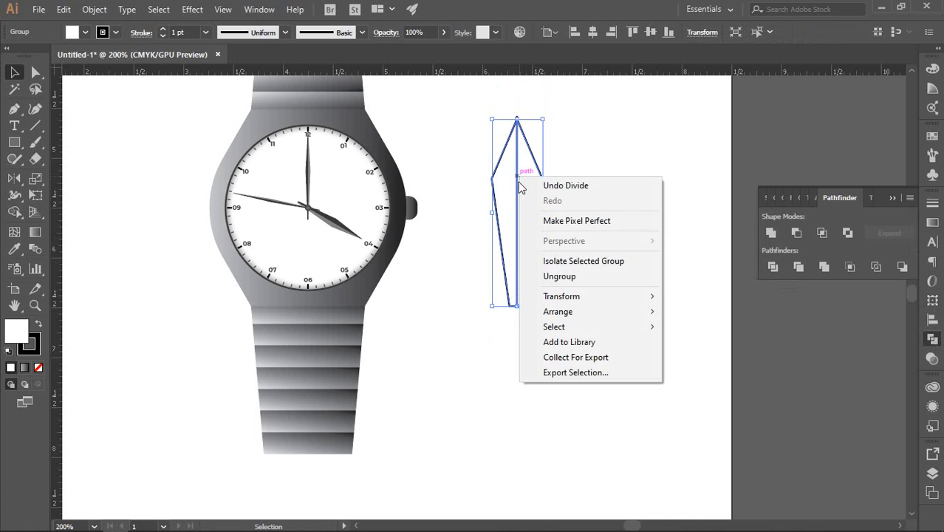
left_click(652, 285)
left_click(652, 288)
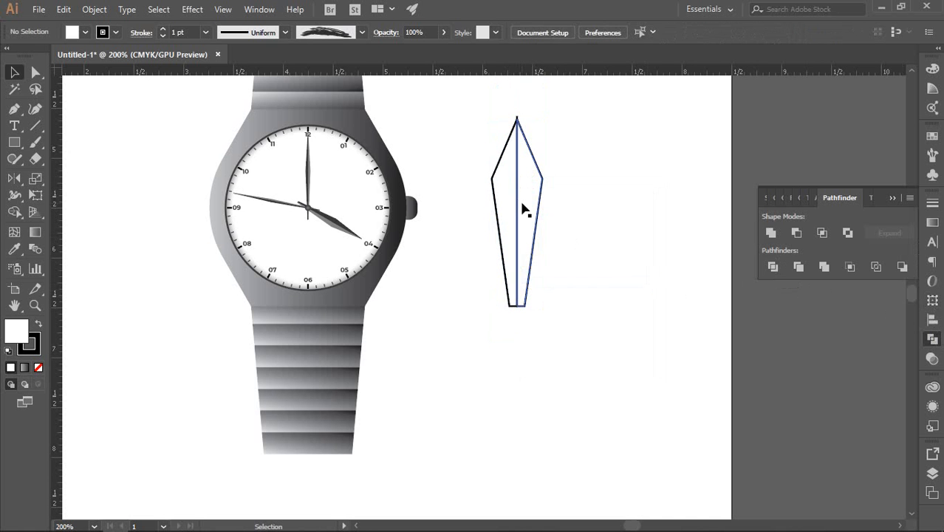
Step: Try pulling the right half away from the left half to test the split, and undo each move
left_click_drag(533, 196, 618, 214)
key("ctrl+z")
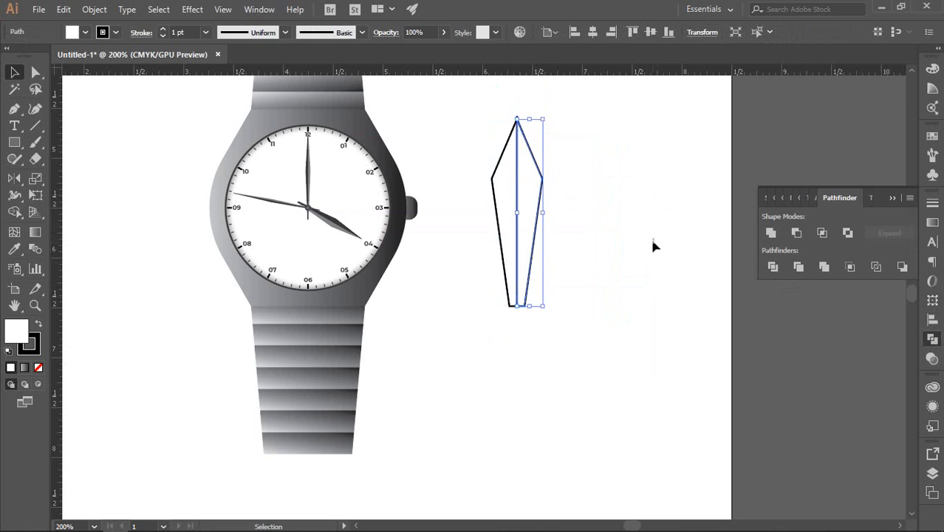
left_click(651, 240)
scroll(497, 136, "up", 5)
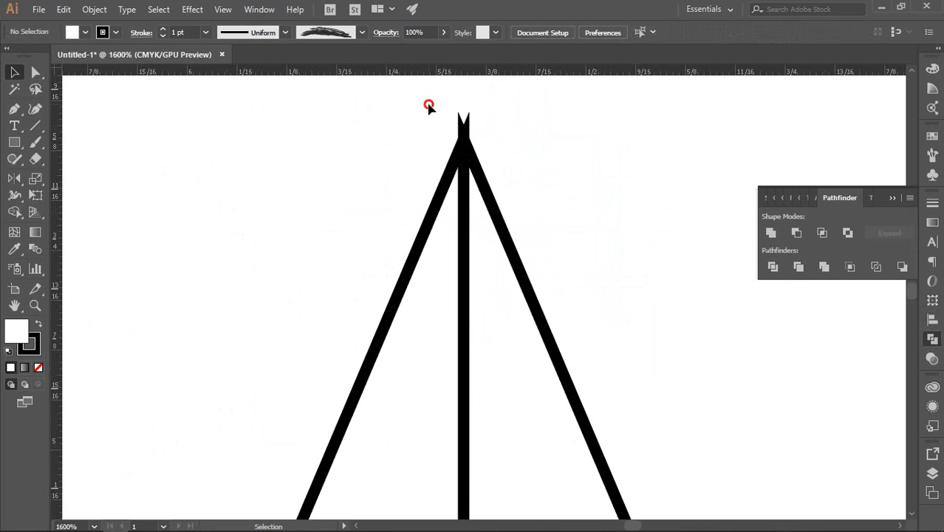
left_click(464, 152)
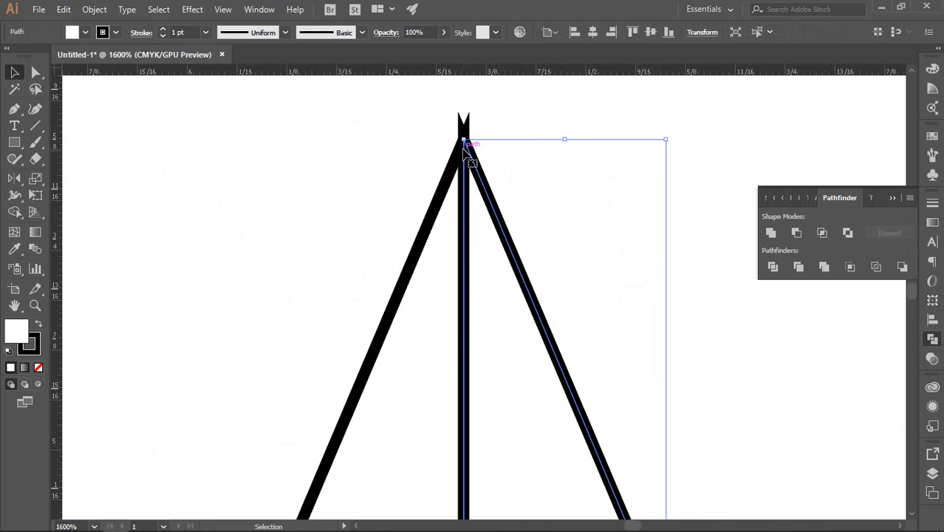
left_click_drag(463, 148, 525, 159)
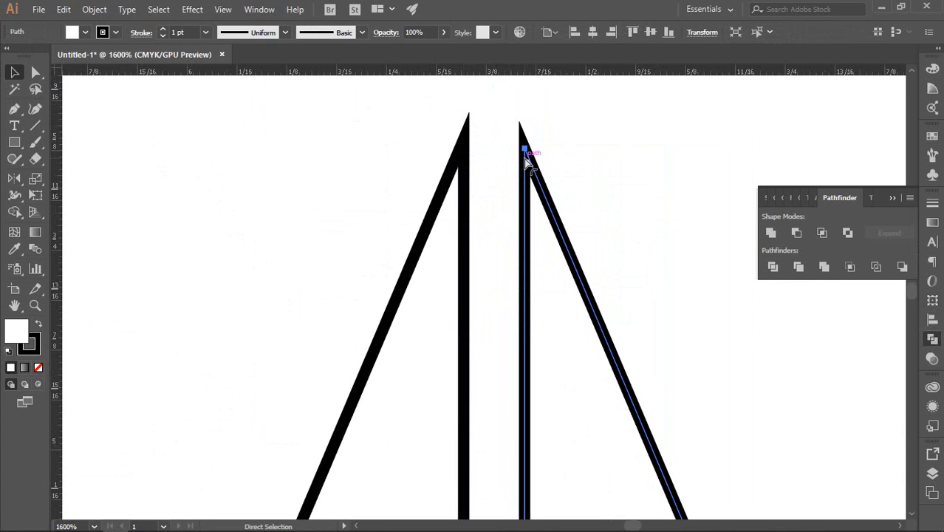
key("ctrl+z")
left_click(550, 165)
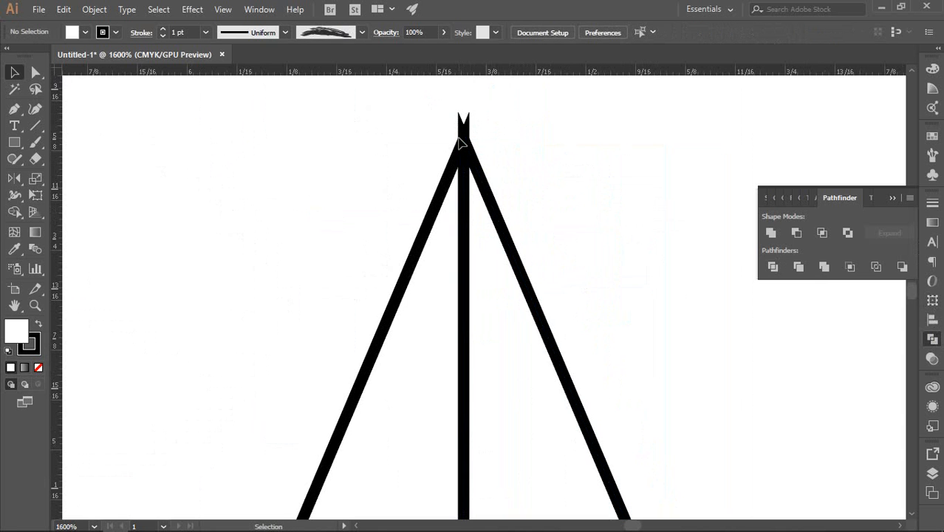
Step: Set the stroke corners of both halves to Round Join
left_click_drag(432, 132, 526, 198)
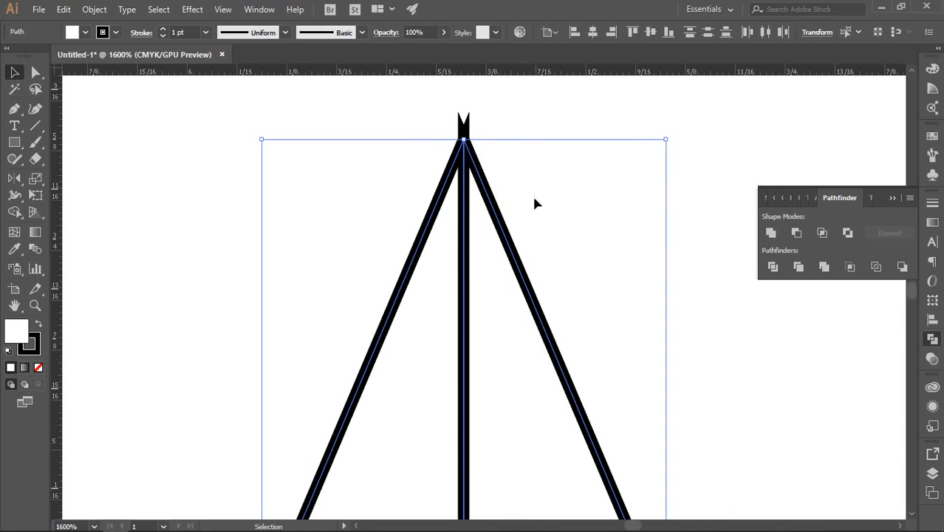
scroll(532, 194, "down", 1)
left_click(547, 187)
left_click_drag(461, 150, 544, 210)
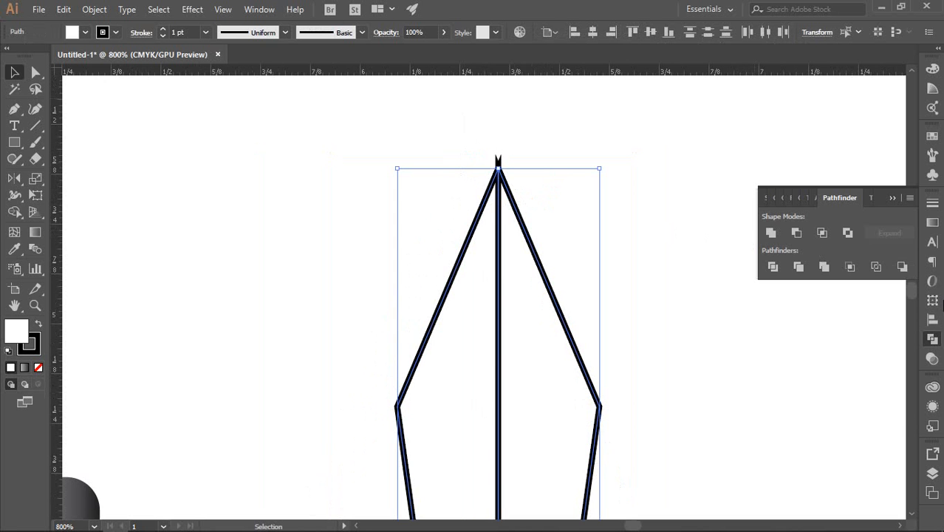
left_click(932, 203)
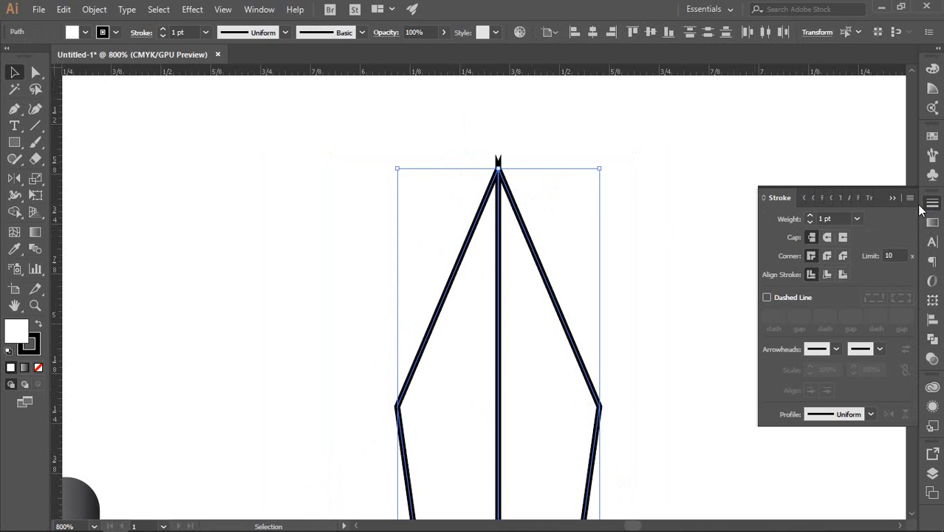
left_click(826, 254)
left_click(727, 272)
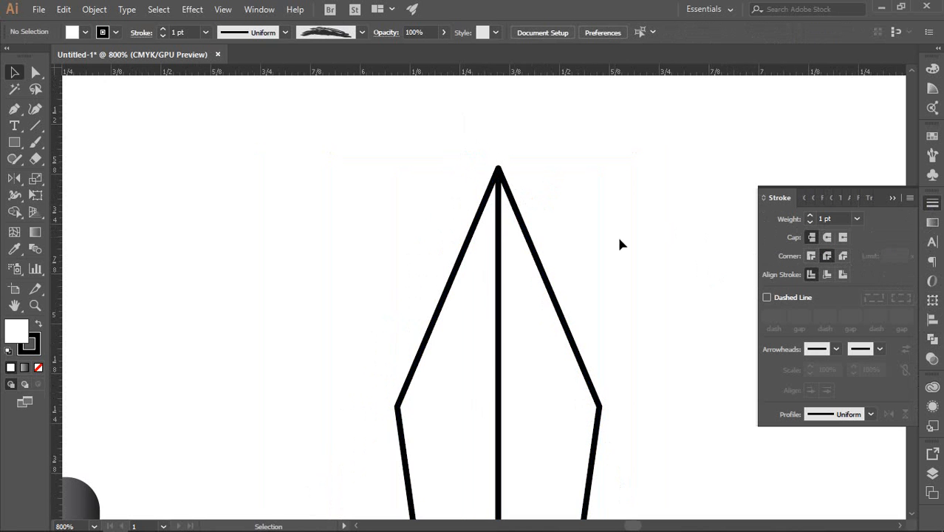
scroll(619, 244, "down", 2)
scroll(595, 214, "down", 5)
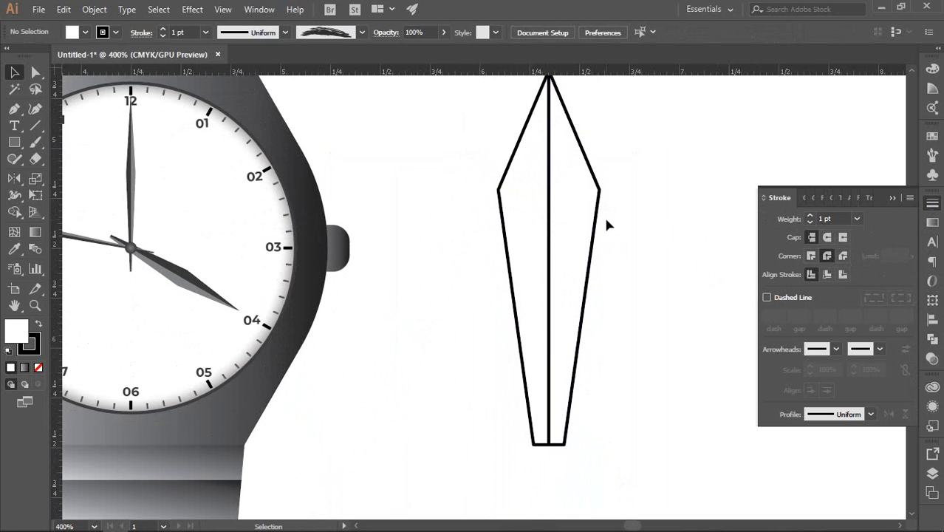
left_click(932, 203)
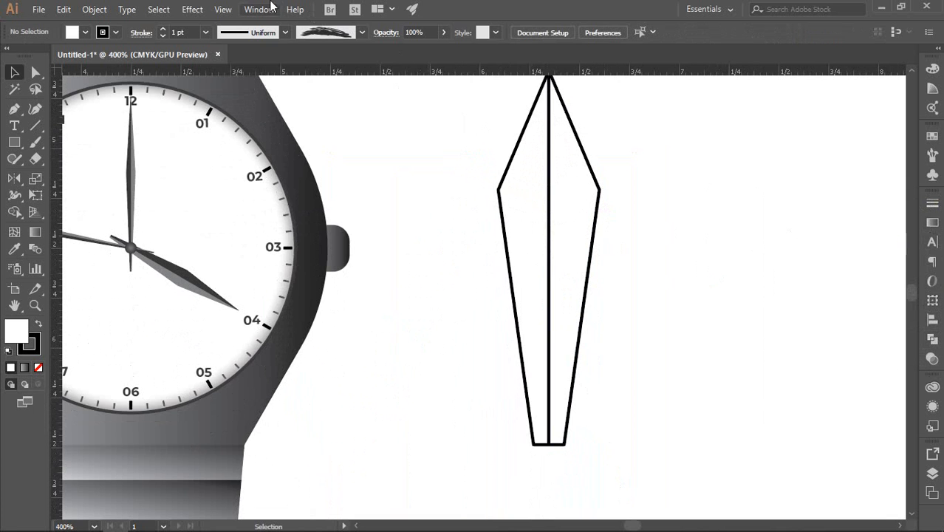
left_click(260, 8)
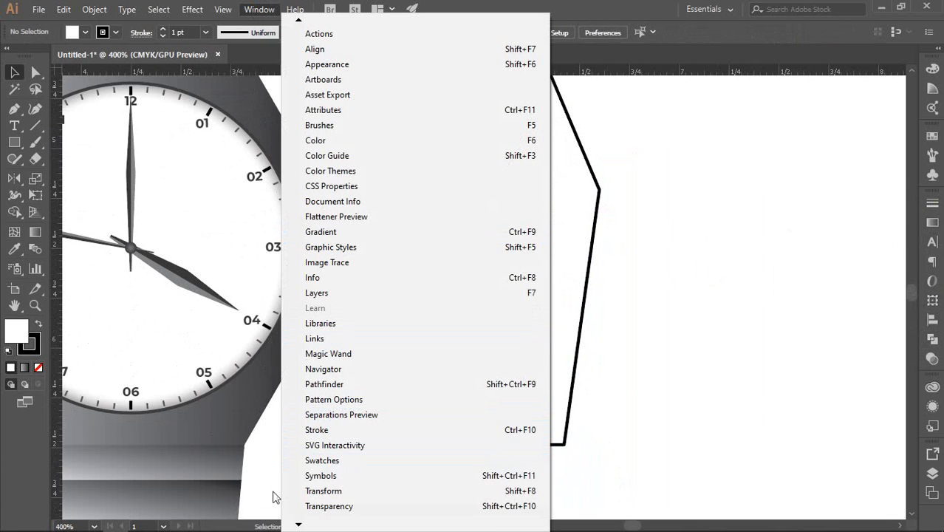
left_click(325, 384)
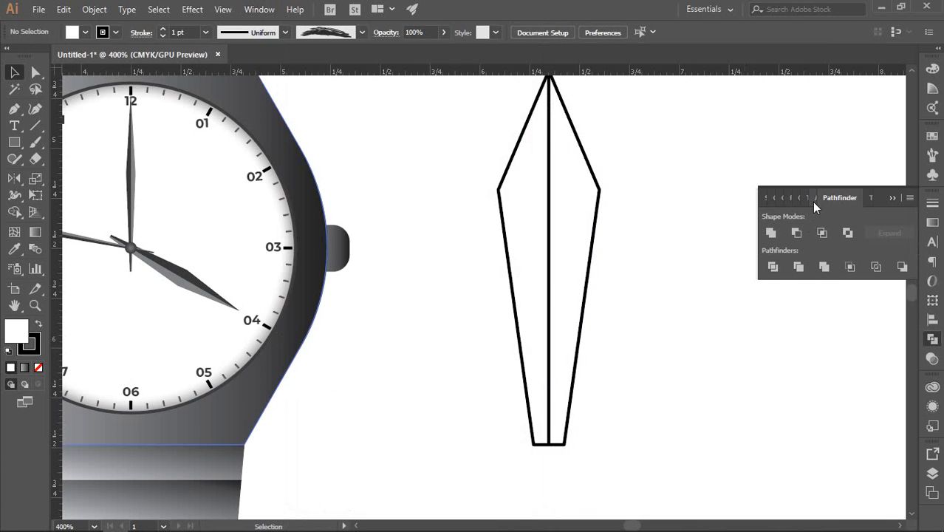
left_click(259, 9)
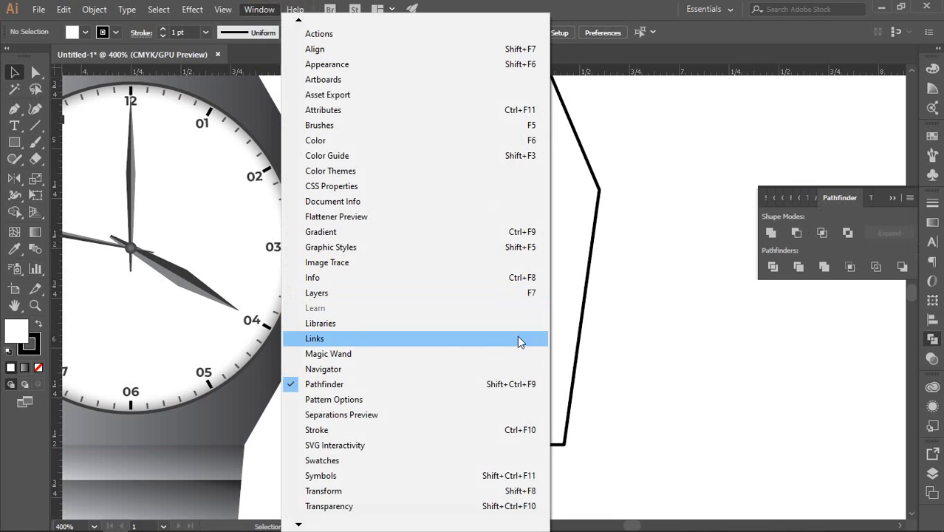
left_click(695, 290)
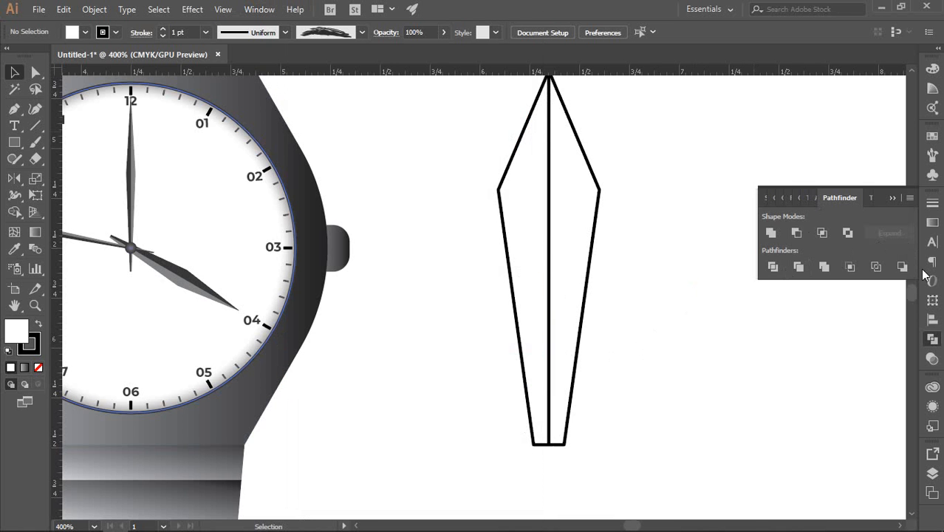
left_click(934, 340)
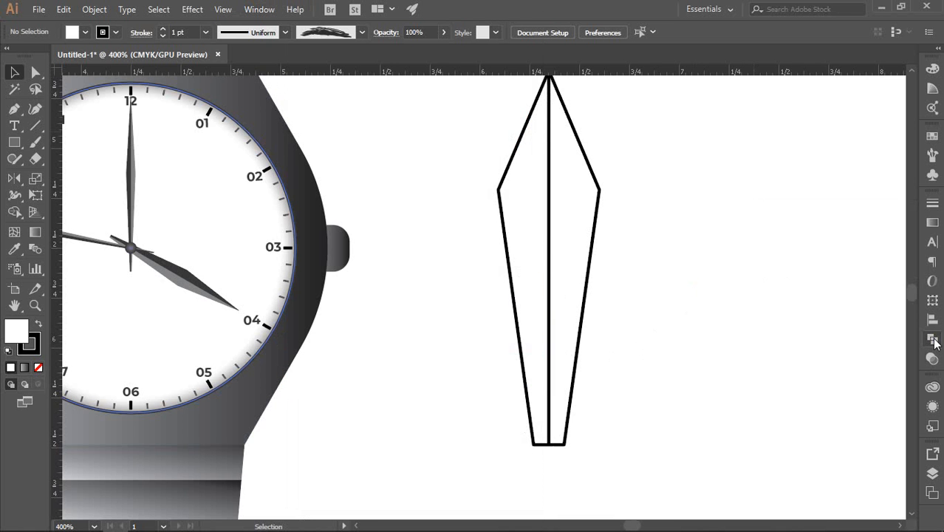
Step: Fill the right half of the new hand with the light gray sampled from the watch's hour hand, leaving no stroke
scroll(569, 216, "down", 1)
left_click(587, 226)
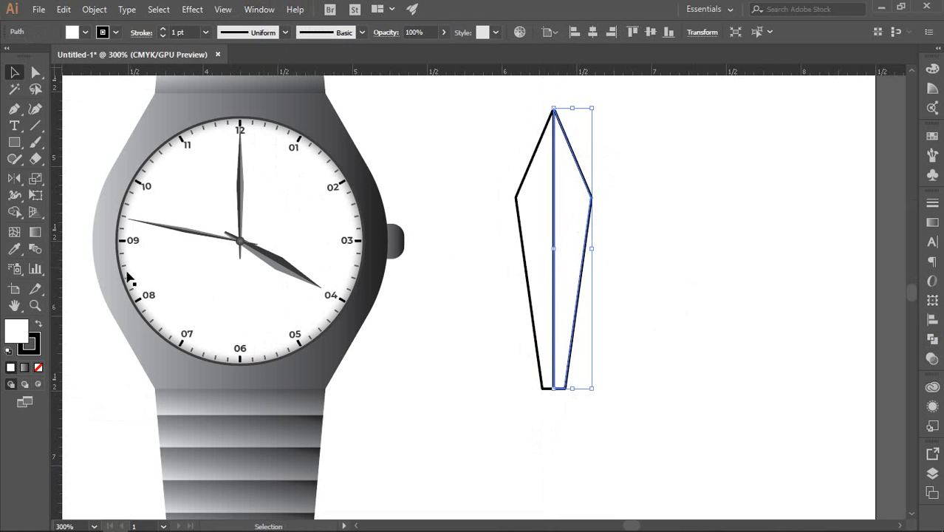
left_click(11, 255)
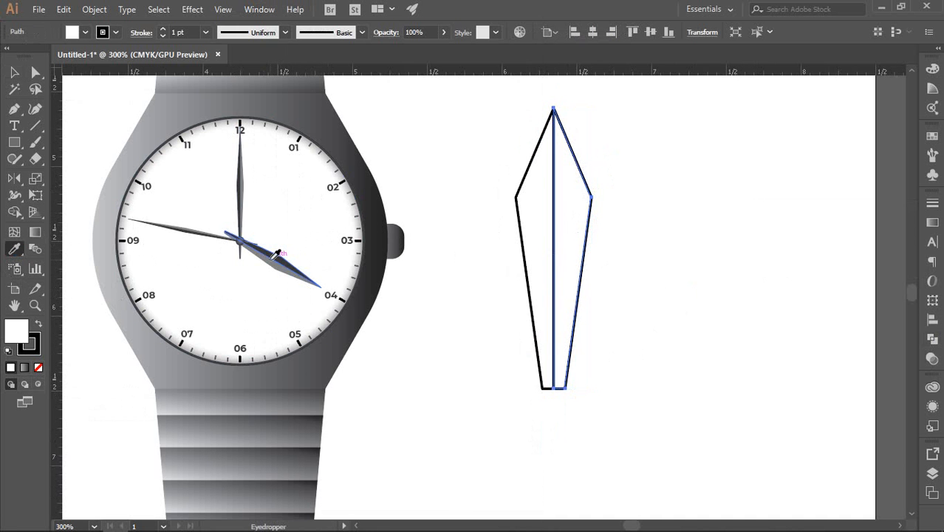
left_click(277, 253)
scroll(270, 266, "up", 3)
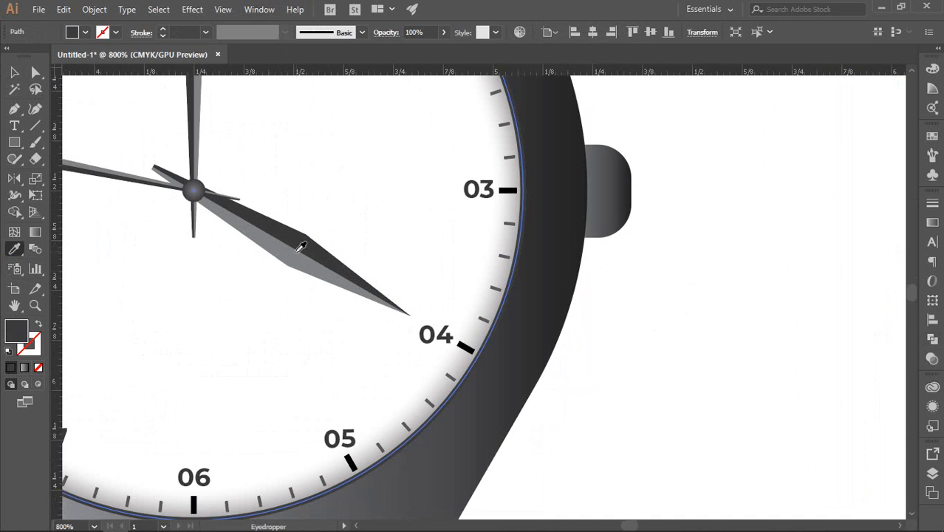
left_click(294, 252)
scroll(294, 252, "down", 3)
Step: Fill the left half of the new hand with the dark gray sampled from the hour hand and deselect it
left_click(14, 72)
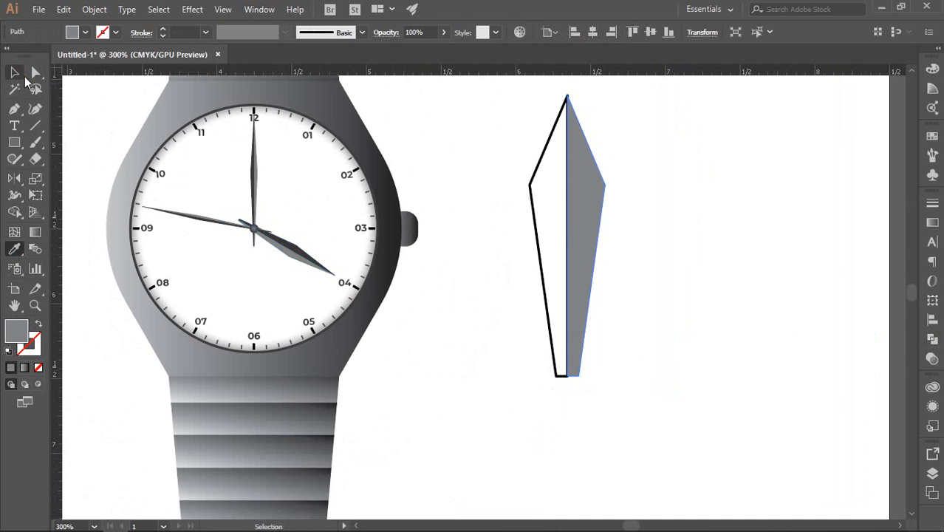
mouse_move(538, 215)
left_mouse_down()
mouse_move(511, 186)
mouse_move(536, 214)
left_mouse_up()
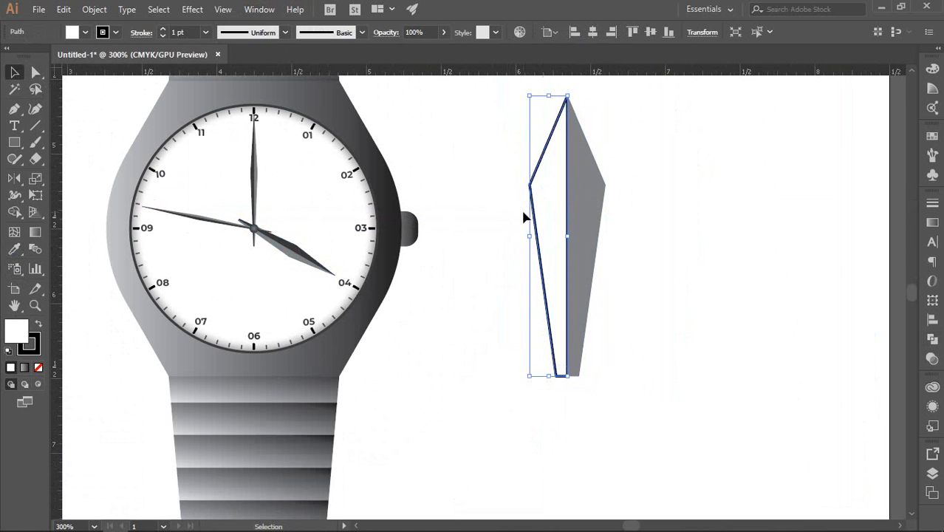
left_click(12, 251)
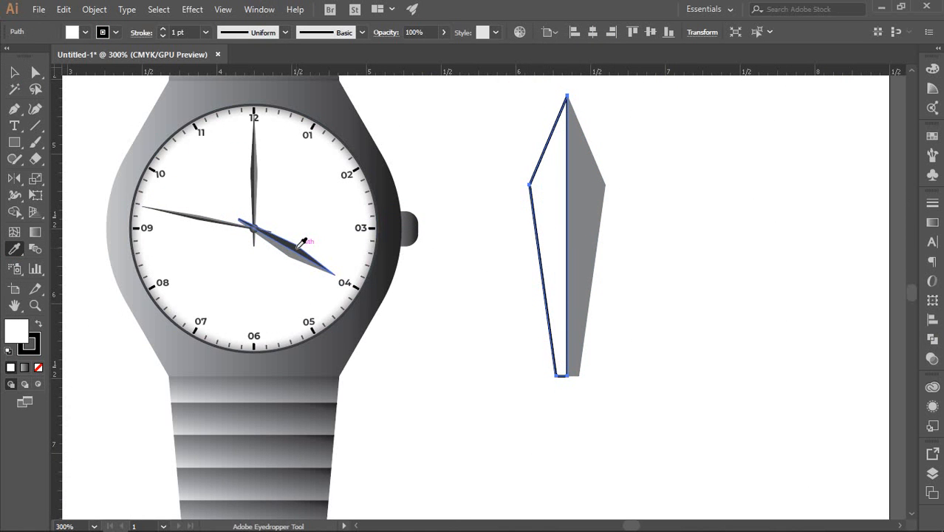
left_click(302, 243)
left_click(14, 72)
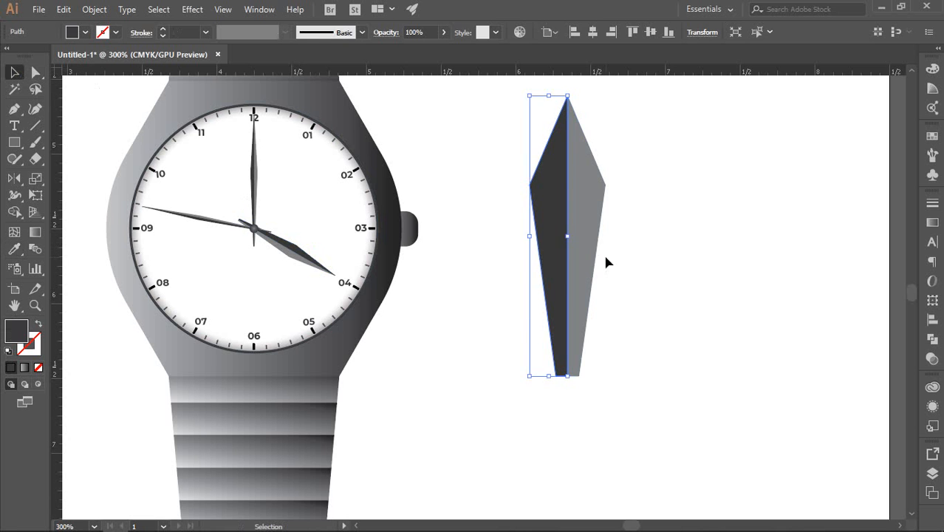
left_click(802, 310)
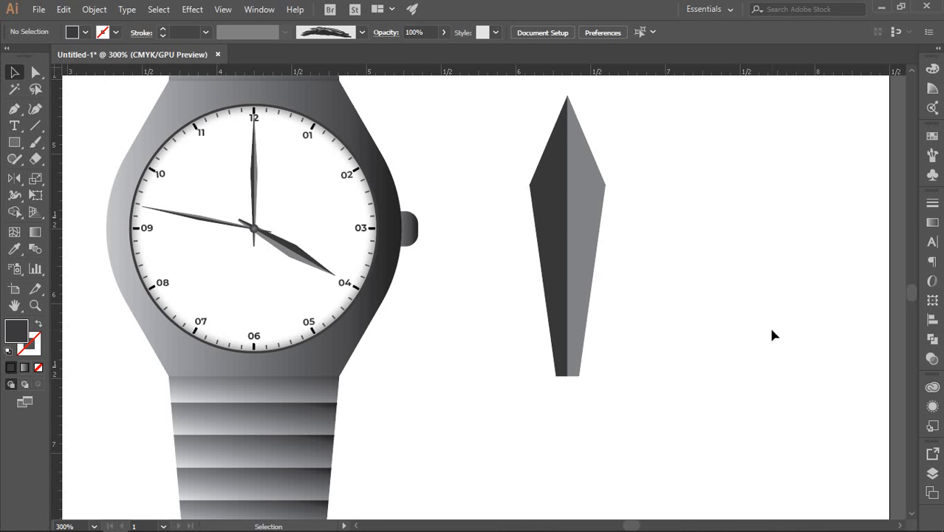
Step: Select both halves of the two-tone hand and move them off the artboard, to its right
key("ctrl+1")
left_click_drag(684, 260, 763, 209)
left_click(508, 186)
left_click(700, 209)
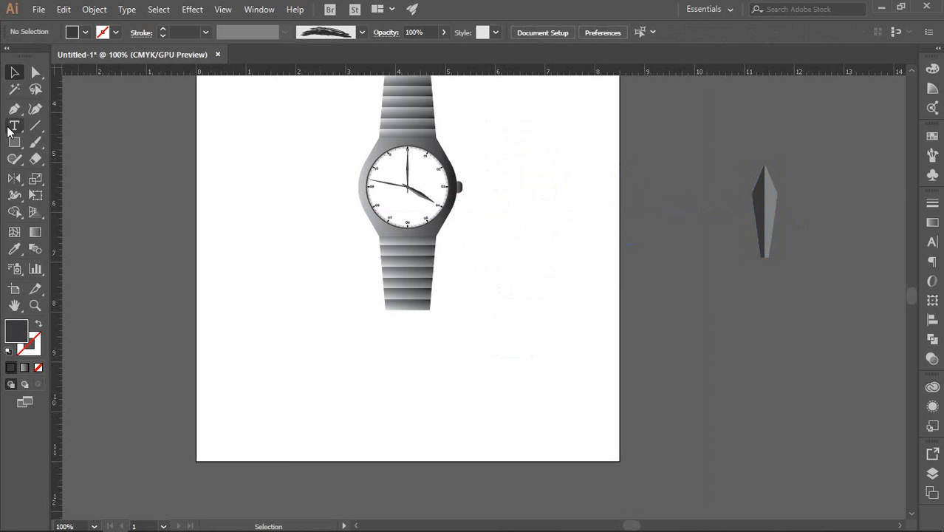
Step: Show the guides and place a new vertical guide at about X 7.04 in, in the empty area beside the watch
right_click(445, 231)
left_click(487, 334)
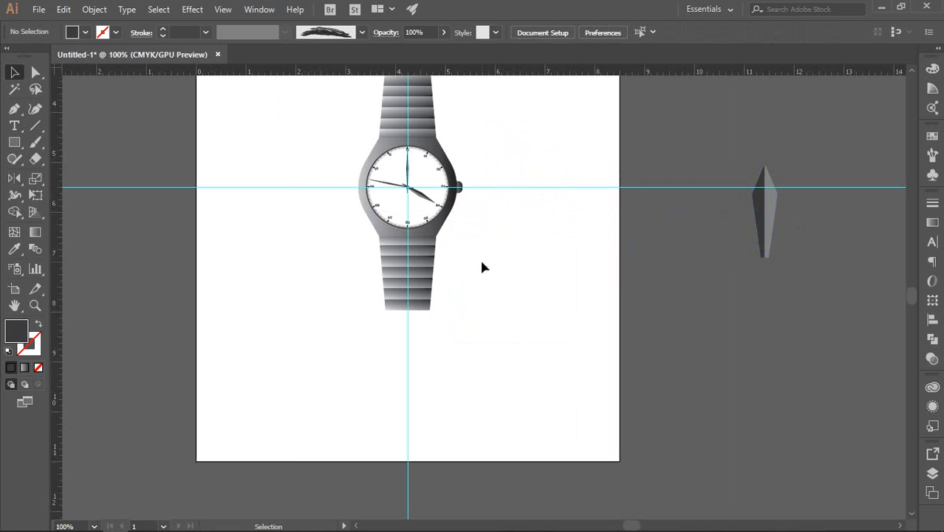
scroll(421, 191, "up", 2)
scroll(408, 211, "up", 3)
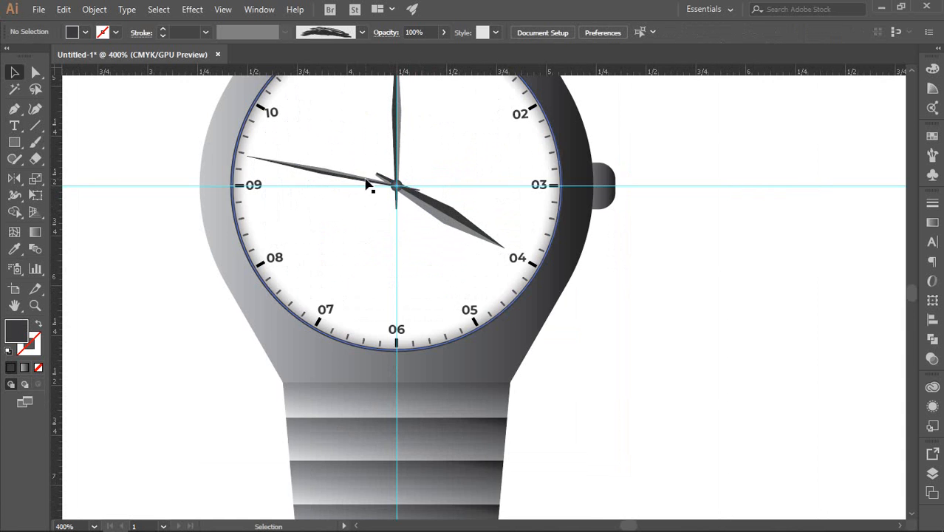
scroll(381, 188, "up", 2)
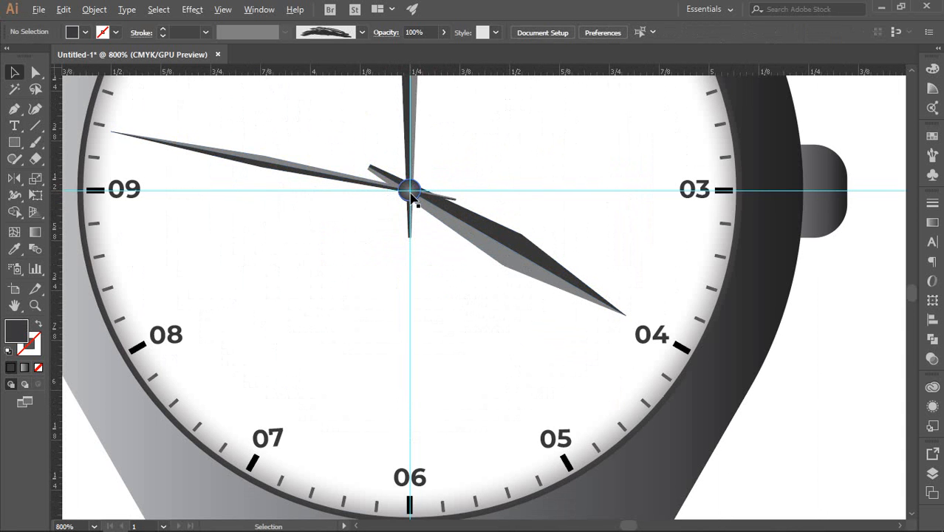
scroll(410, 194, "down", 2)
left_click_drag(668, 232, 354, 186)
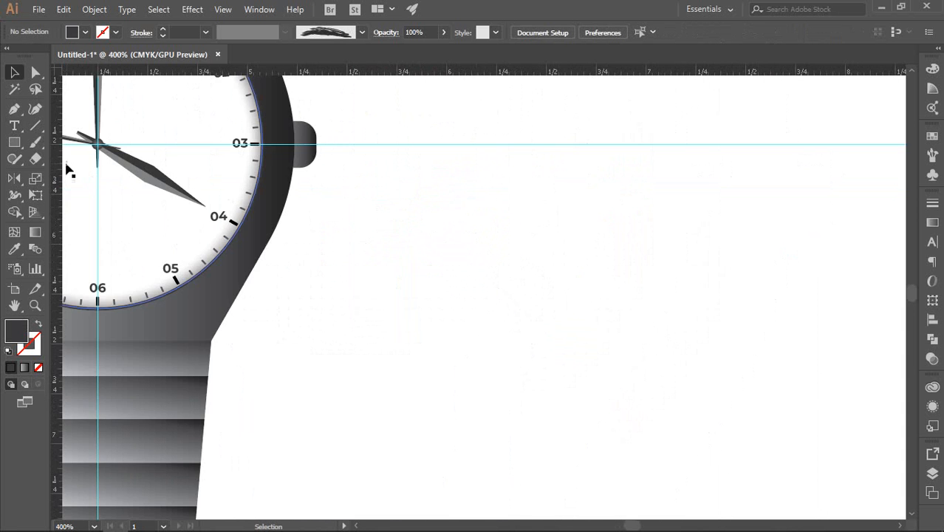
left_click_drag(54, 170, 626, 229)
scroll(650, 214, "down", 2)
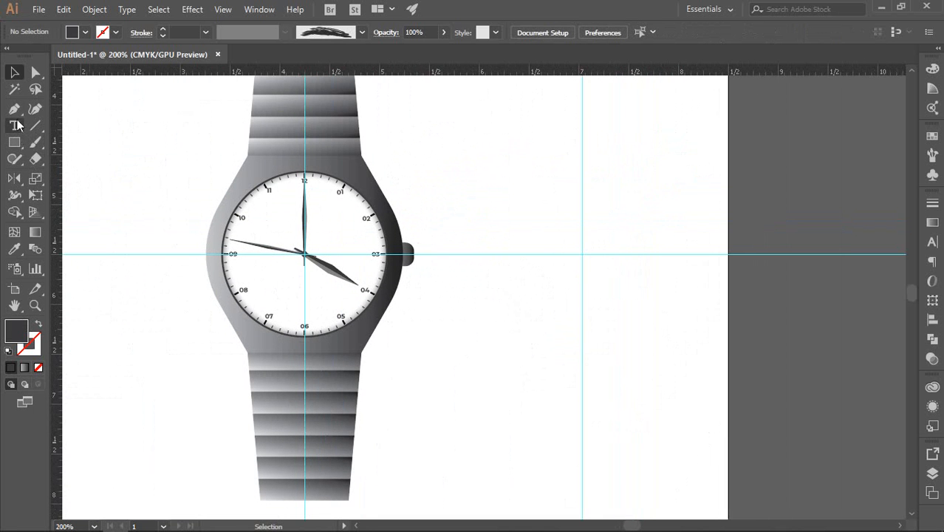
Step: Draw a short vertical tick on the new guide, level with the dial's top, and swap its fill and stroke for a dark gray stroke
left_click(14, 108)
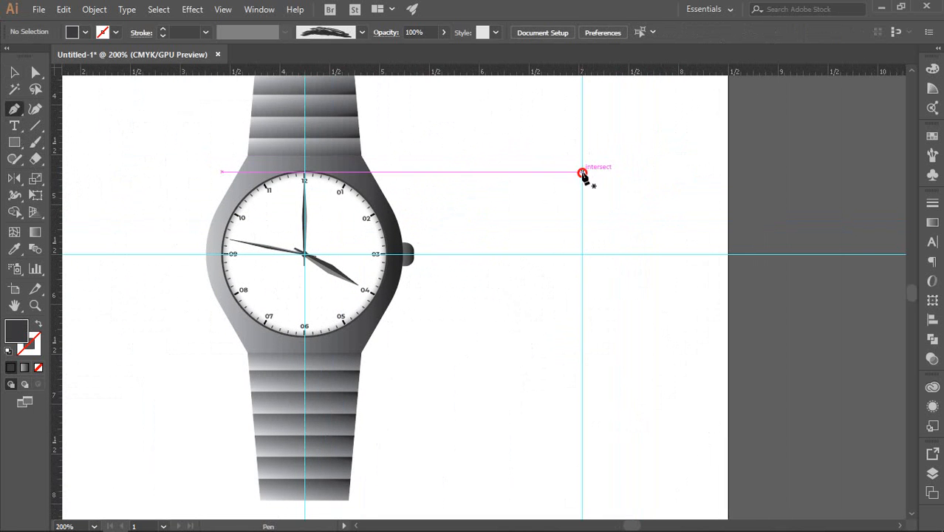
left_click(582, 180)
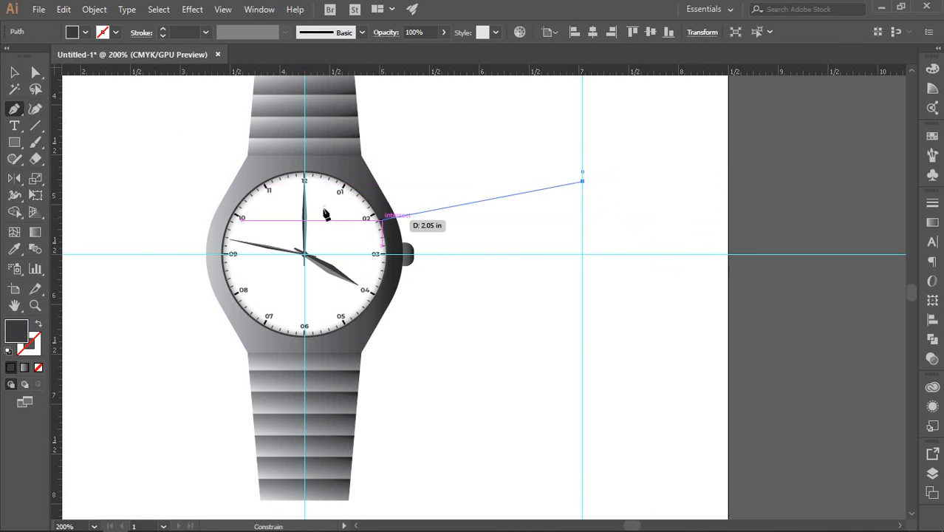
left_click(116, 266)
left_click(38, 323)
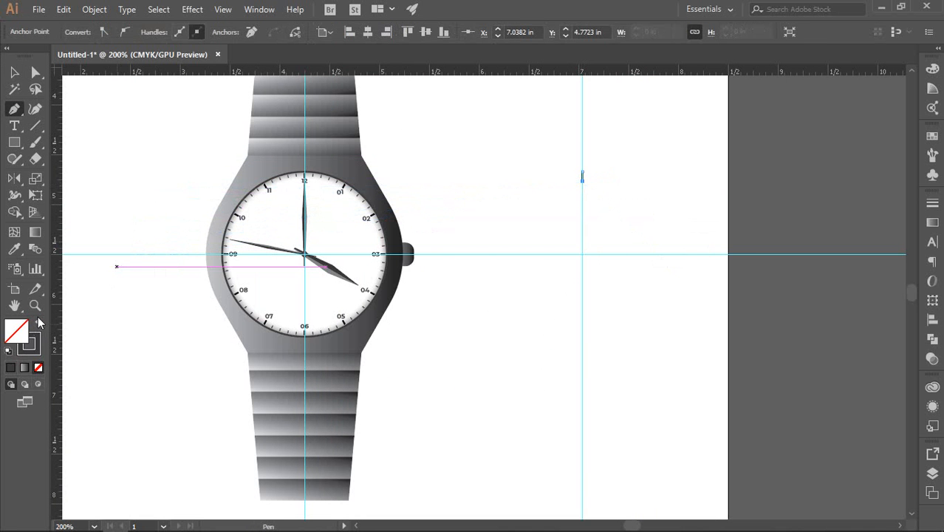
left_click(14, 72)
left_click(569, 227)
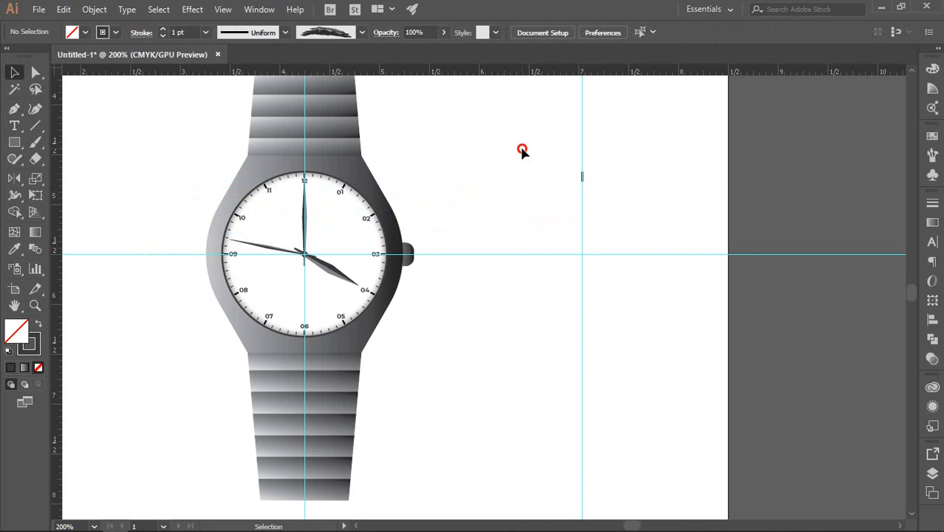
Step: Make a copy of the tick rotated by -30° about the intersection of the new vertical guide and the horizontal guide
left_click_drag(522, 151, 621, 208)
scroll(612, 215, "up", 1, "alt")
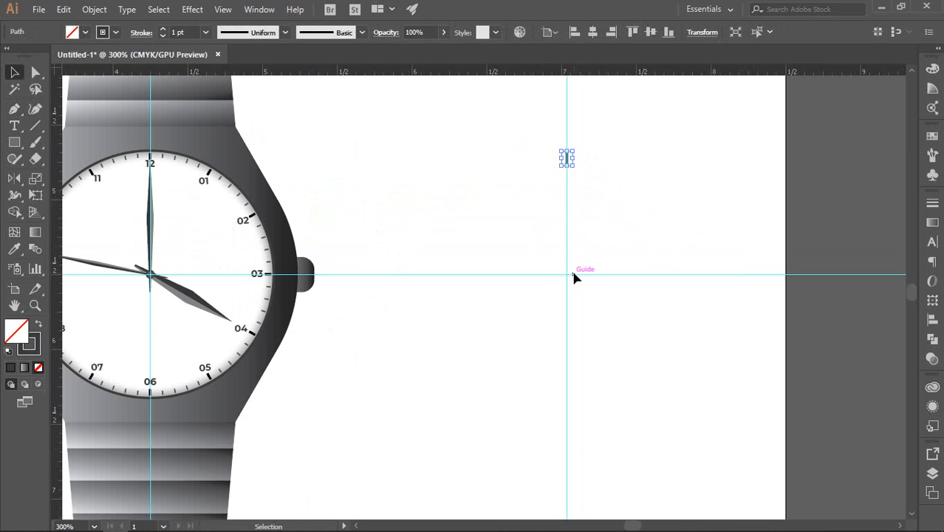
key("r")
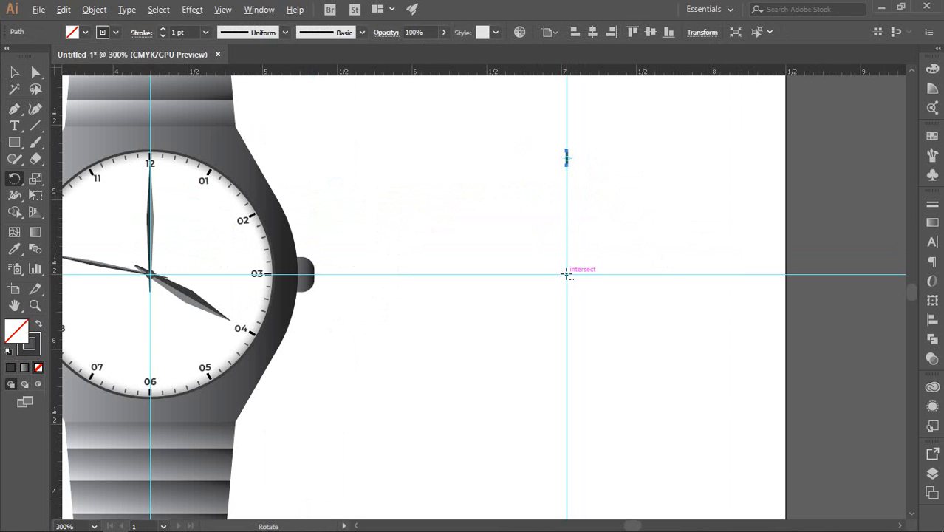
left_click(567, 274, "alt")
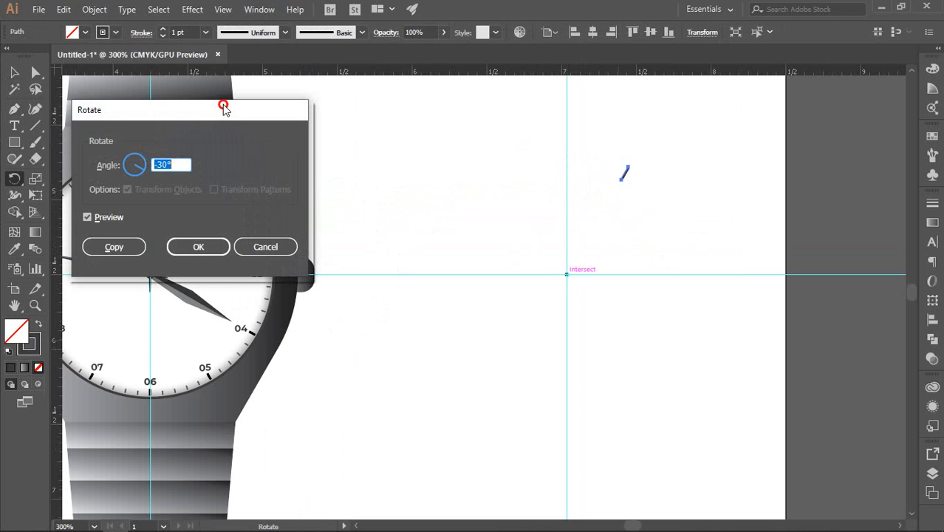
left_click_drag(225, 103, 409, 250)
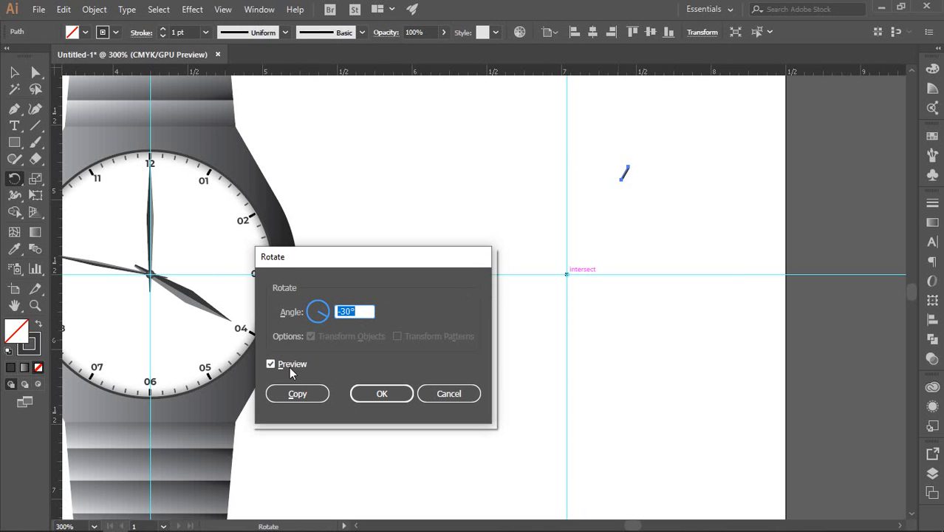
left_click(287, 394)
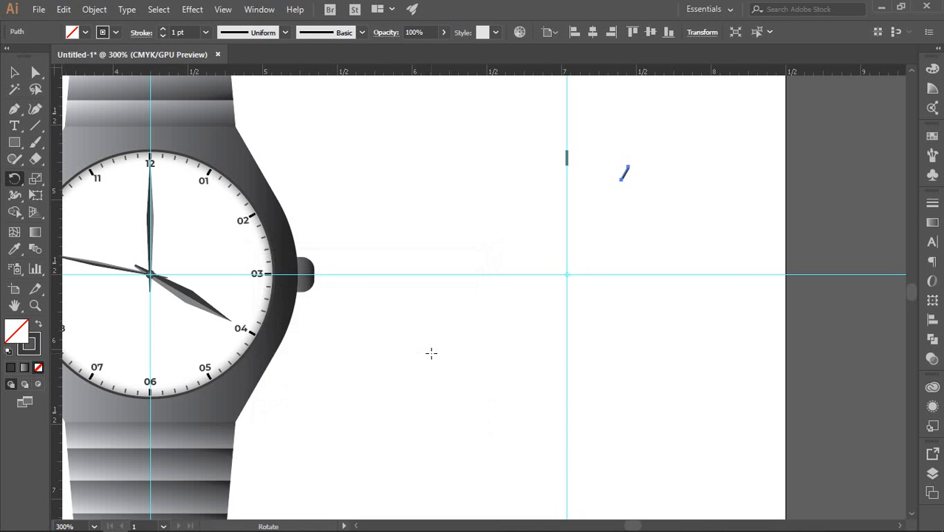
Step: Repeat the rotated copy around the guide intersection until twelve ticks form a full ring, and deselect
key("ctrl")
key("ctrl+d")
key("ctrl+d")
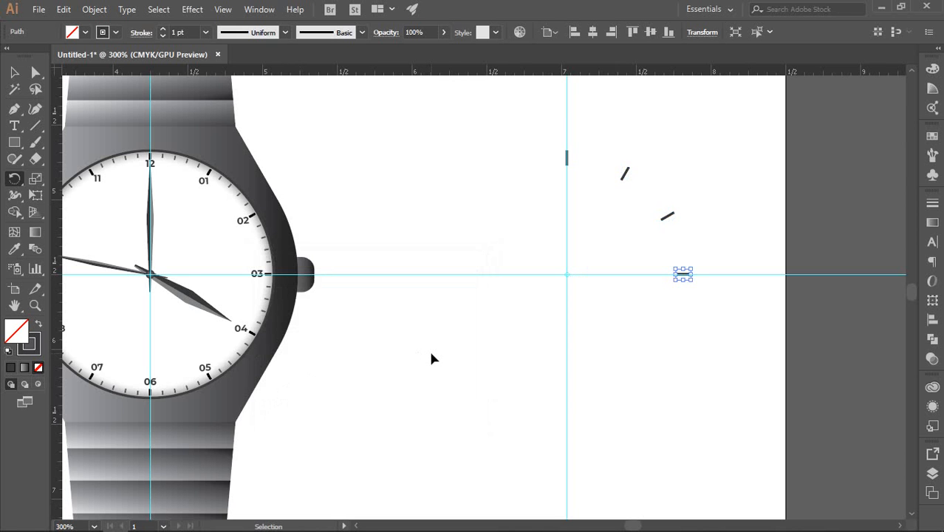
key("ctrl+d")
key("ctrl+d")
key("ctrl+d")
key("ctrl+d")
key("ctrl+d")
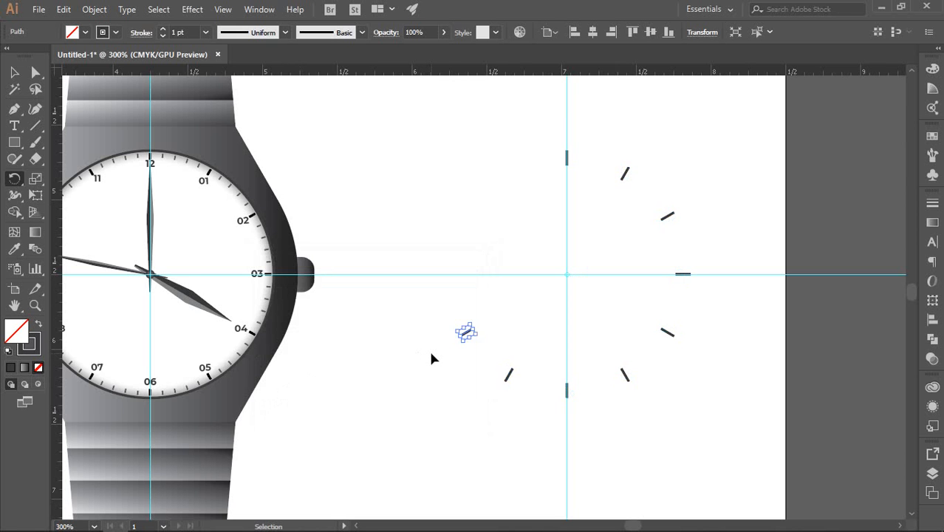
key("ctrl+d")
key("ctrl+d")
key("ctrl+d")
key("ctrl+d")
left_click(430, 353, "ctrl")
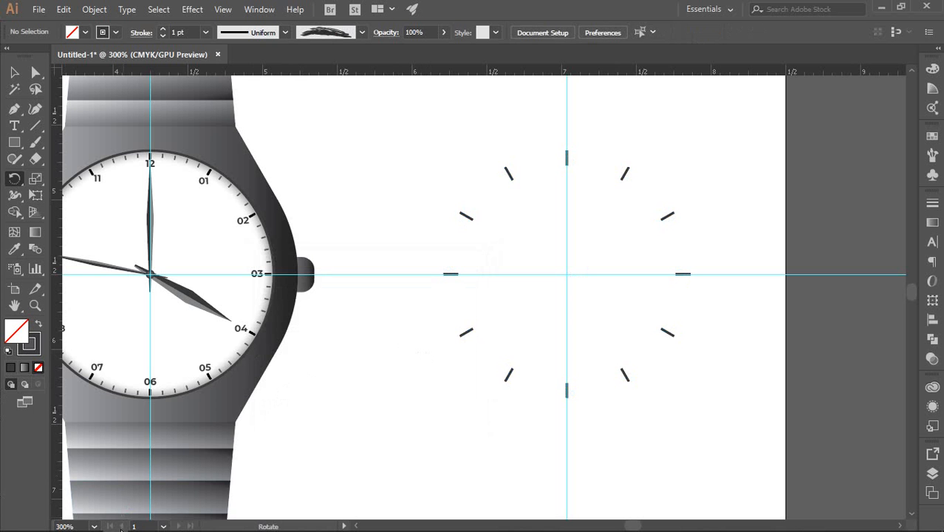
Step: Switch to the Google Meet call to check the participants, return to Illustrator, and check the call once more before returning again
mouse_move(87, 527)
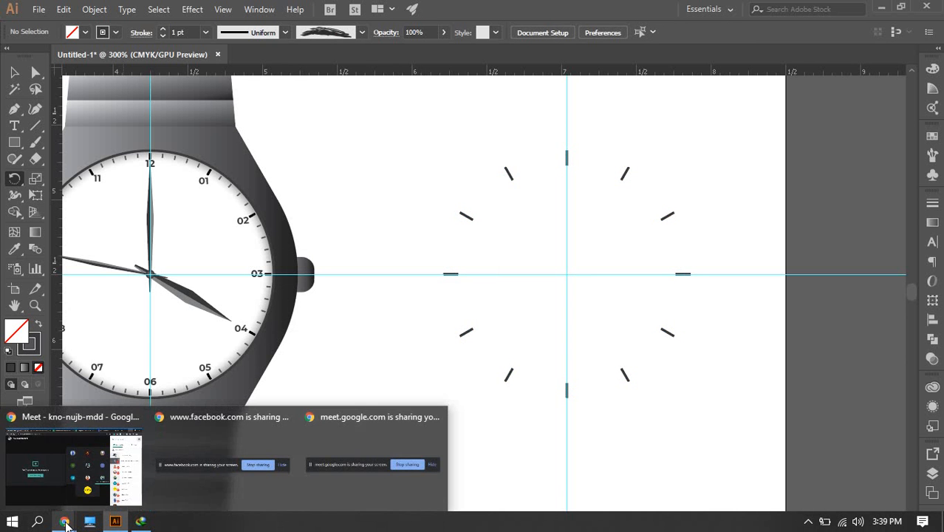
left_click(65, 507)
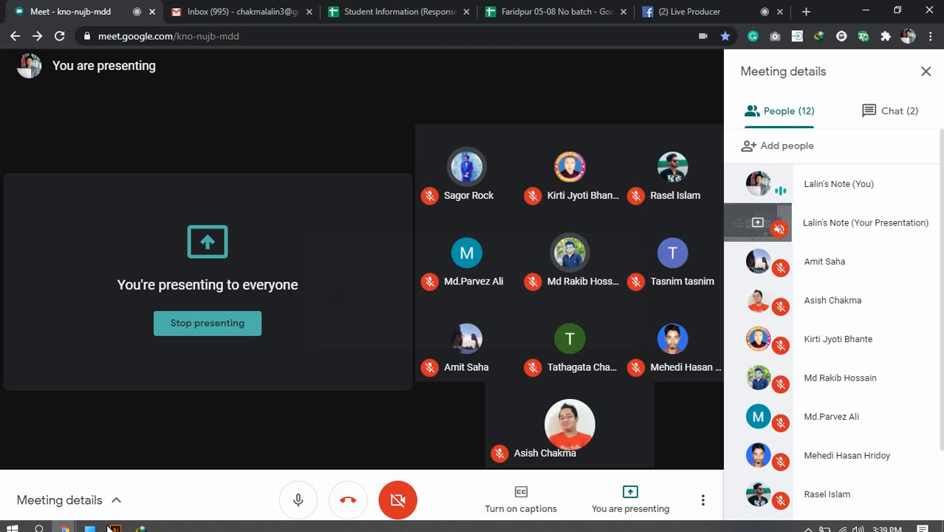
mouse_move(140, 523)
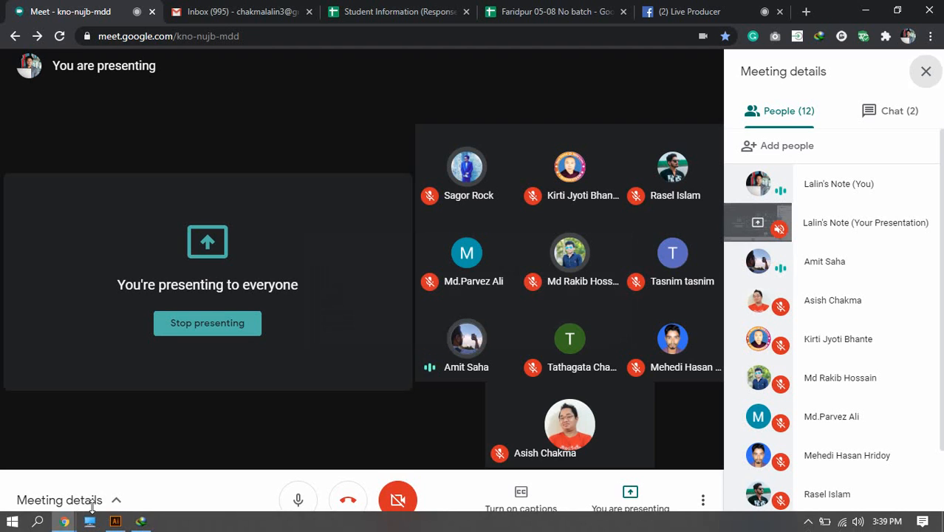
left_click(115, 521)
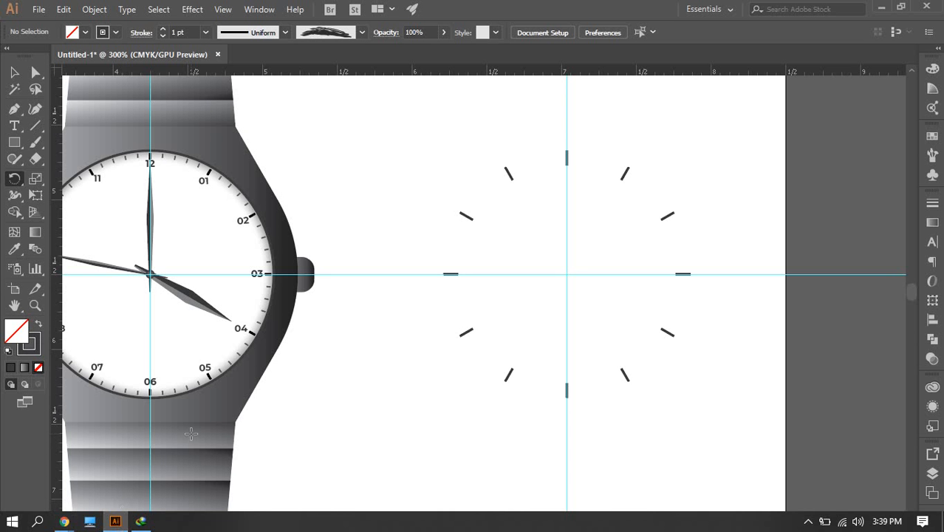
key("v")
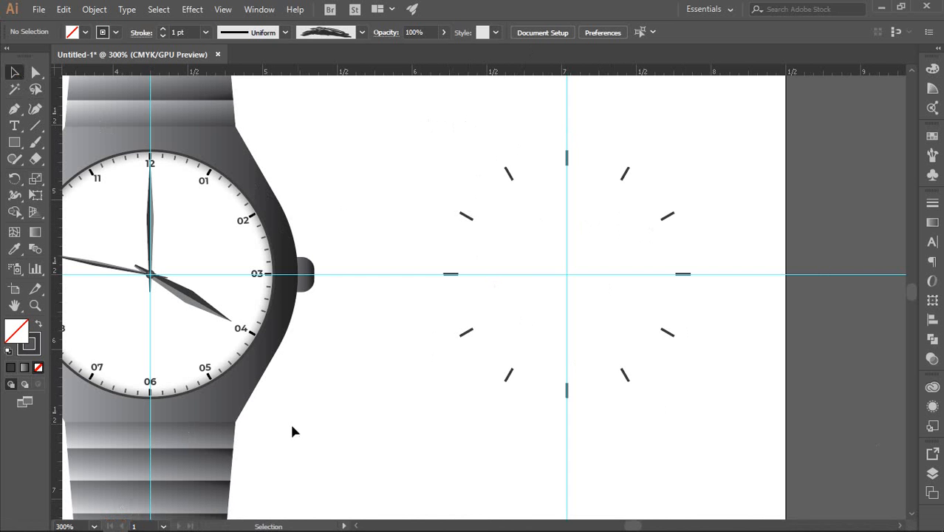
mouse_move(260, 530)
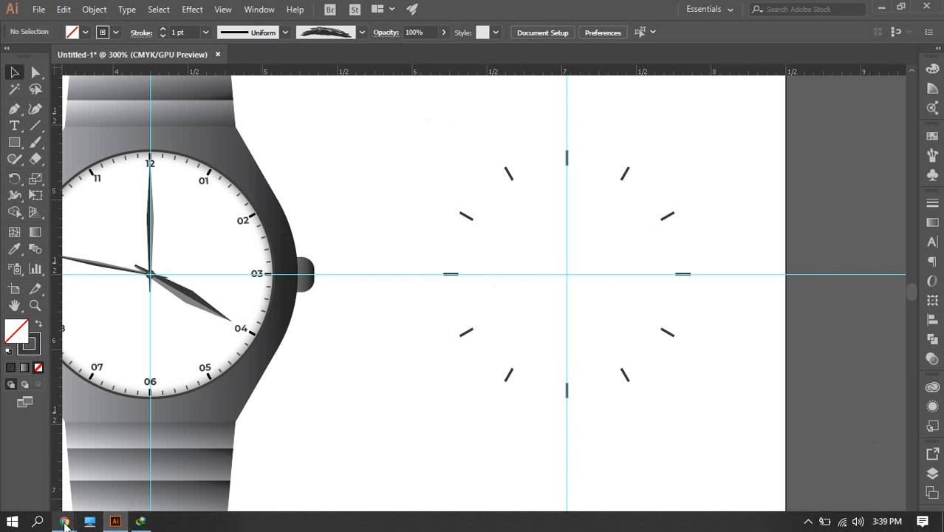
mouse_move(65, 523)
left_click(90, 470)
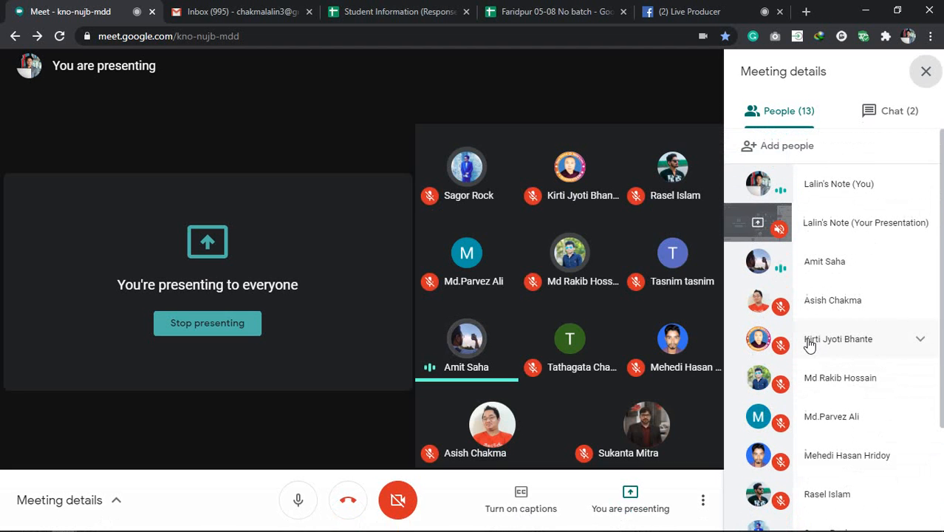
mouse_move(140, 529)
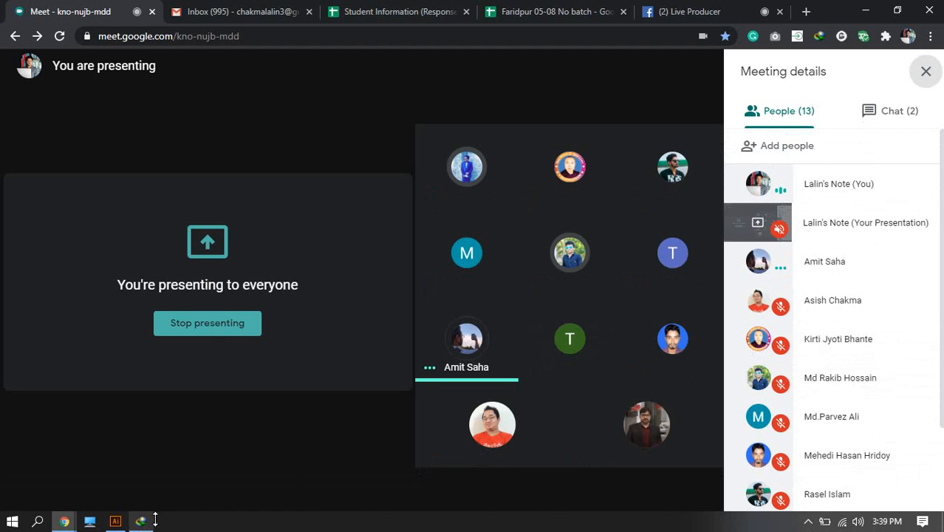
left_click(116, 521)
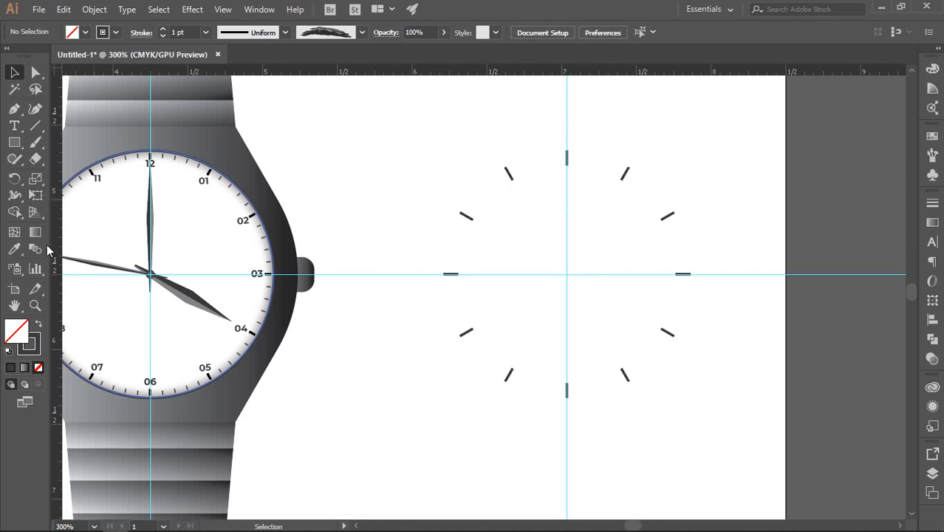
Step: Draw a circle centred on the guide intersection that encloses the ring of twelve ticks, and deselect it
left_click_drag(14, 142, 76, 173)
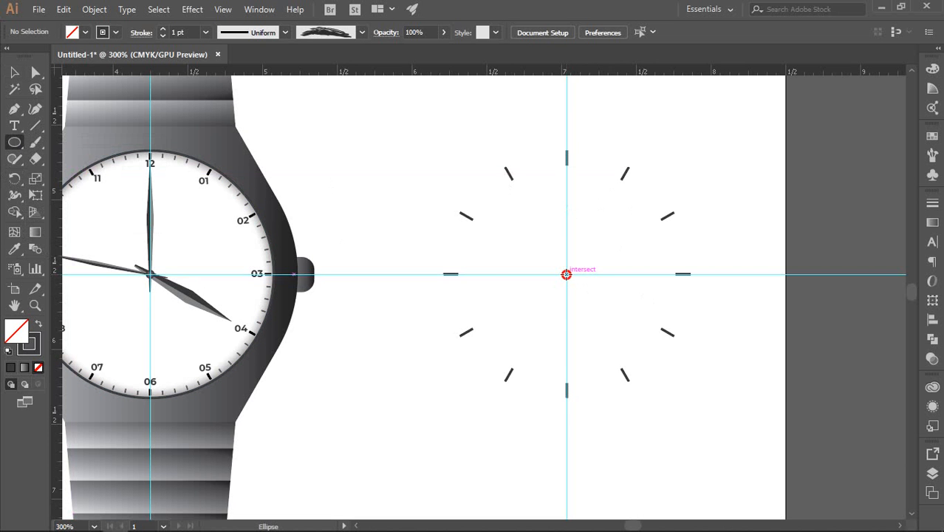
left_click_drag(567, 275, 721, 361)
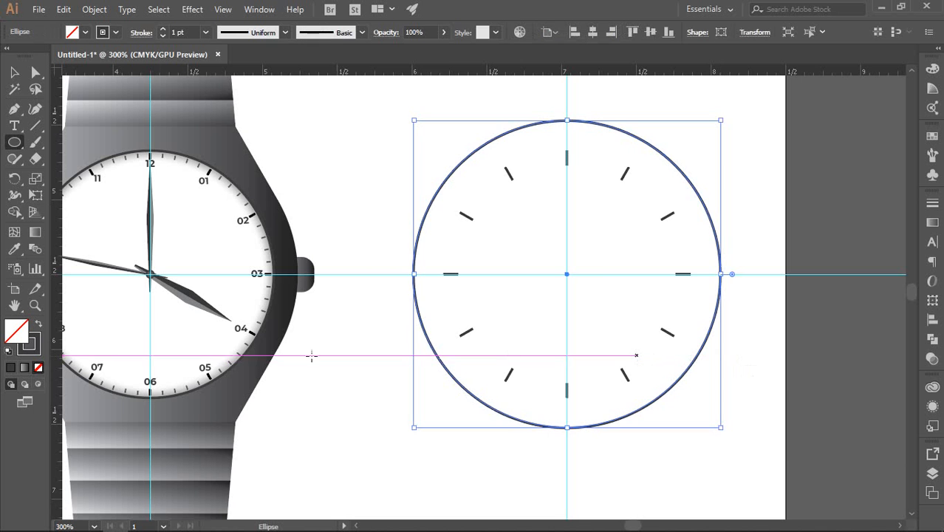
left_click(13, 72)
left_click(811, 236)
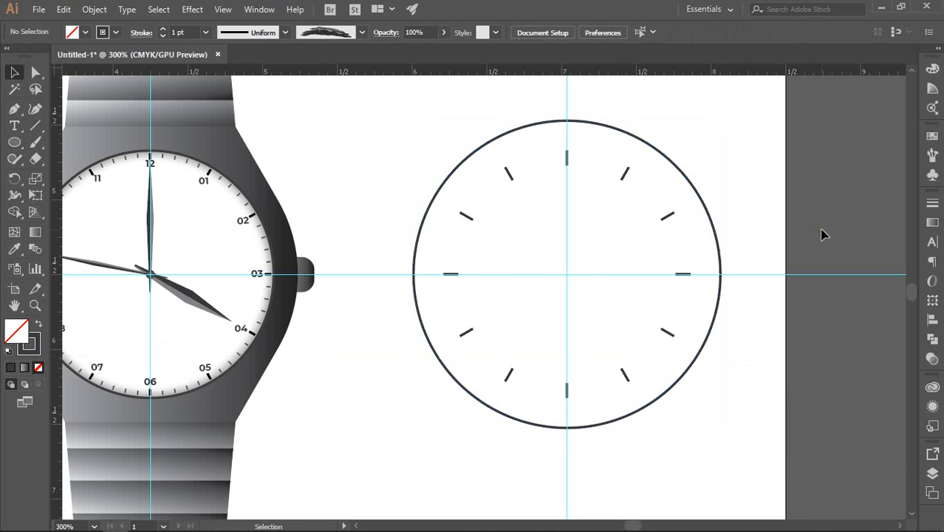
scroll(800, 233, "down", 2)
left_click(674, 181)
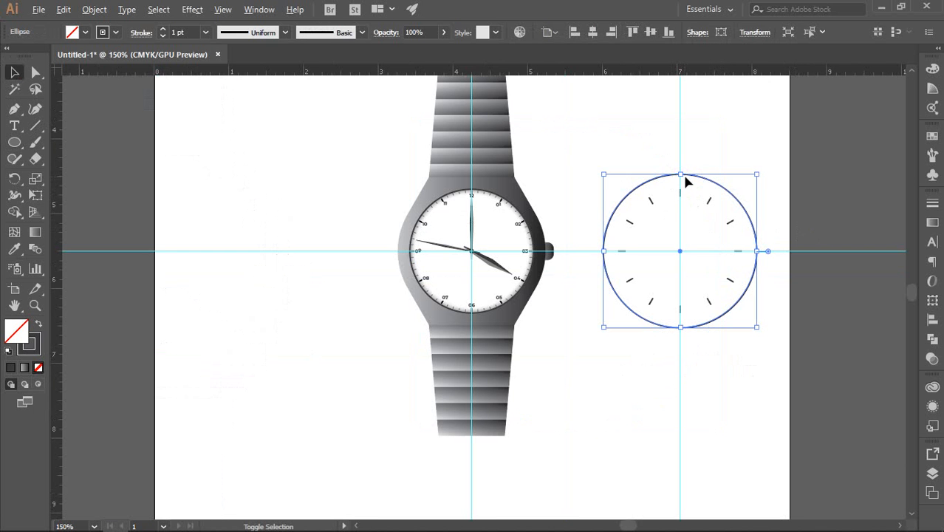
left_click_drag(680, 178, 686, 187)
left_click(807, 196)
Step: Draw a flat-topped hexagon centred on the guide intersection, enclosing the circle and its ticks
left_click_drag(872, 181, 717, 152)
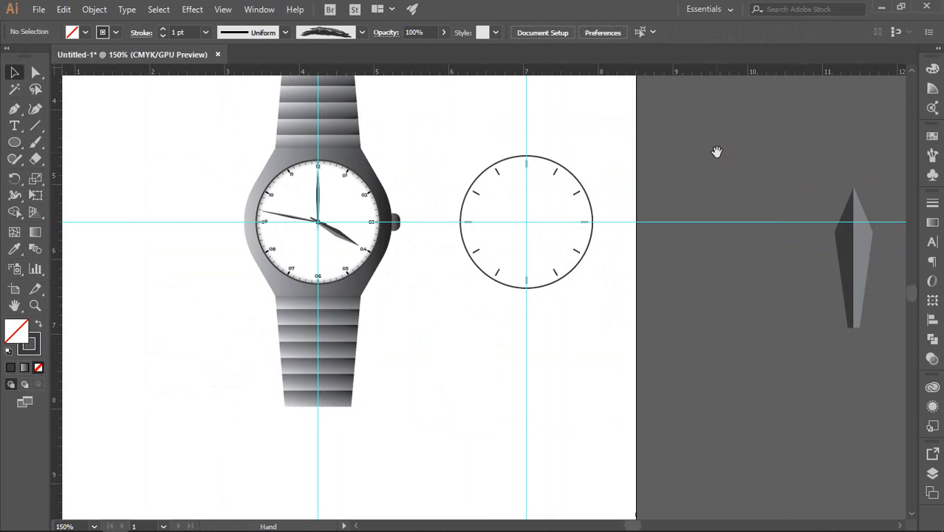
left_click_drag(14, 142, 69, 192)
scroll(546, 225, "up", 1)
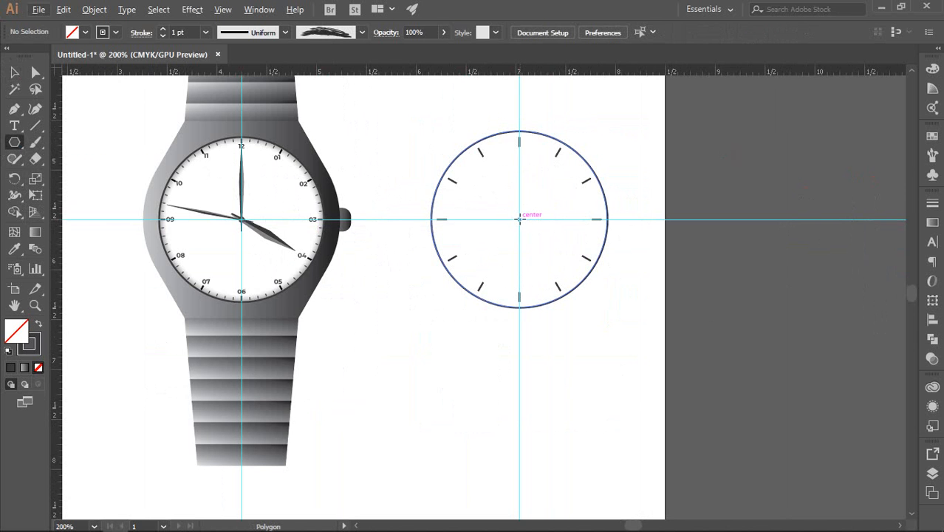
left_click(520, 218)
left_click_drag(520, 219, 610, 294)
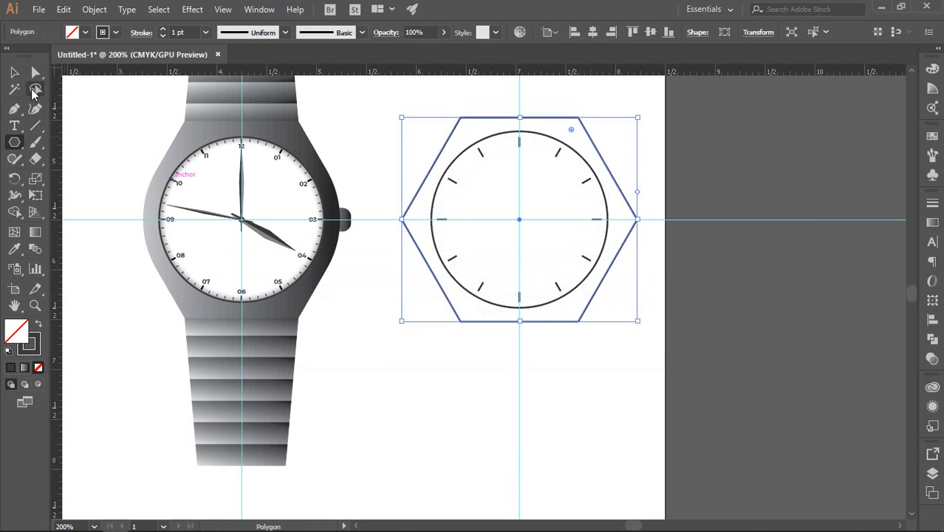
left_click(14, 71)
left_click(600, 176, "shift")
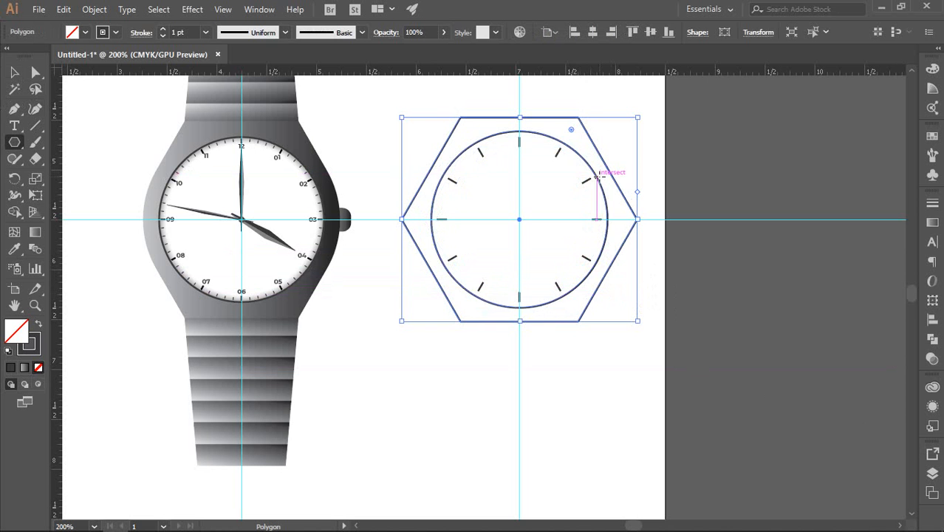
Step: Give the hexagon the default white fill and black stroke, send it to the back, and deselect it
key("d")
left_click(12, 72)
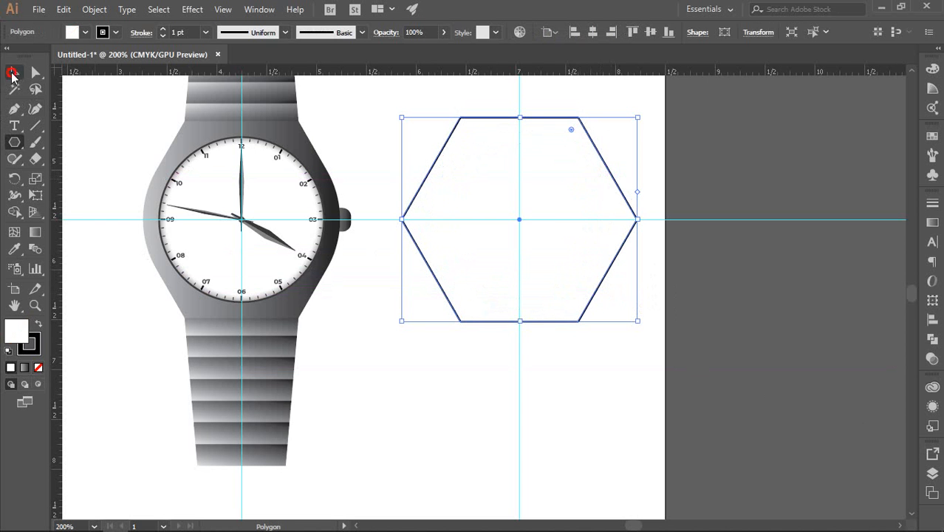
left_click(593, 376)
left_click(519, 207)
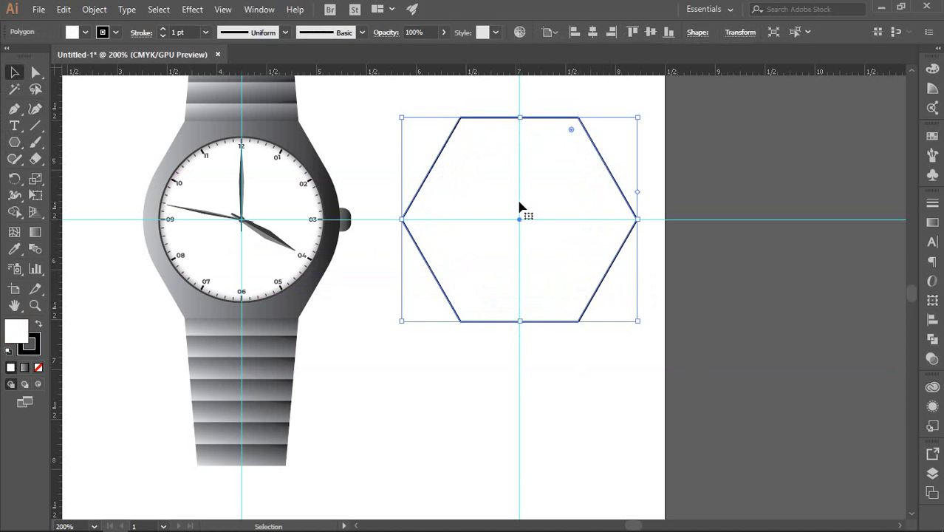
key("ctrl")
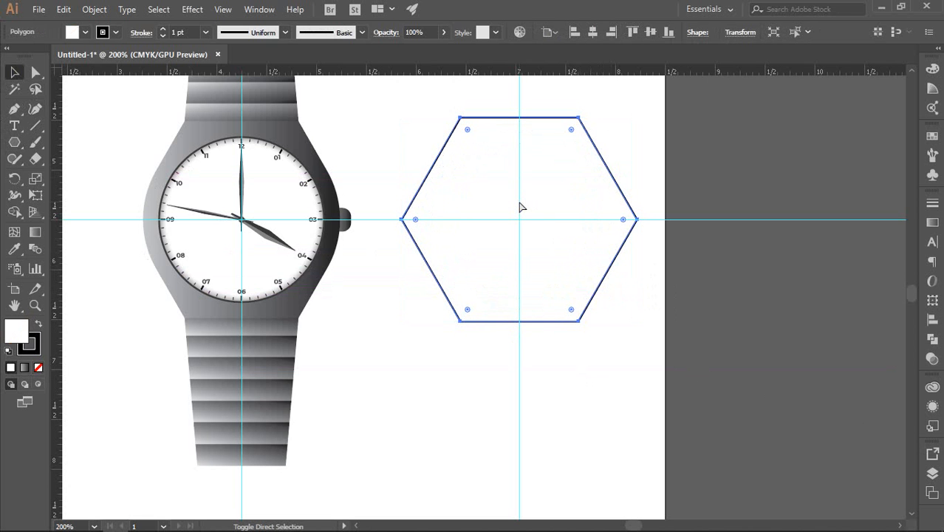
key("ctrl+shift+[")
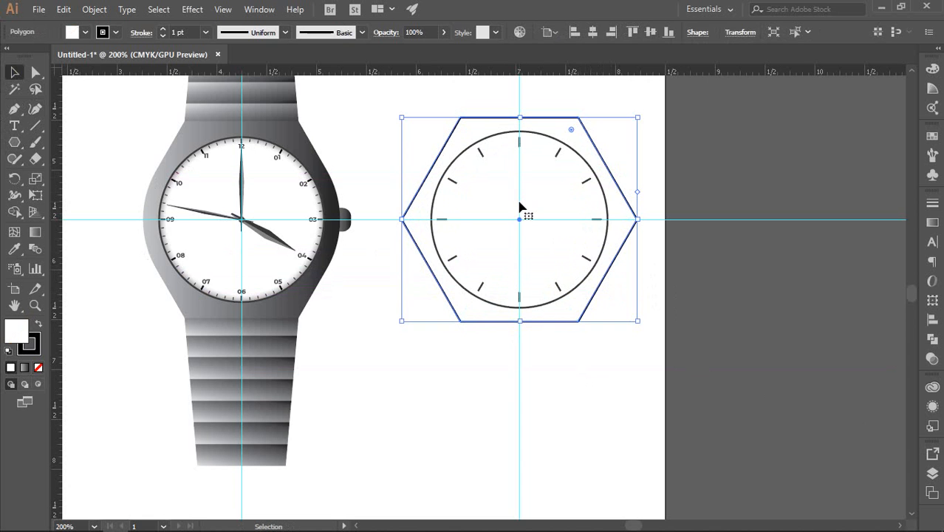
left_click(742, 285)
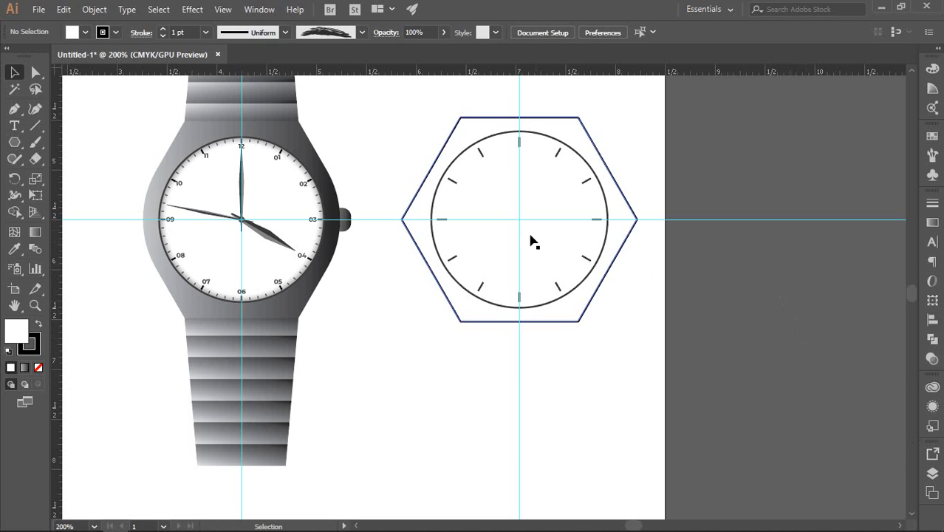
Step: Bring the hexagon to the front, send it to the back again, and check its Arrange options before deselecting
left_click(621, 255)
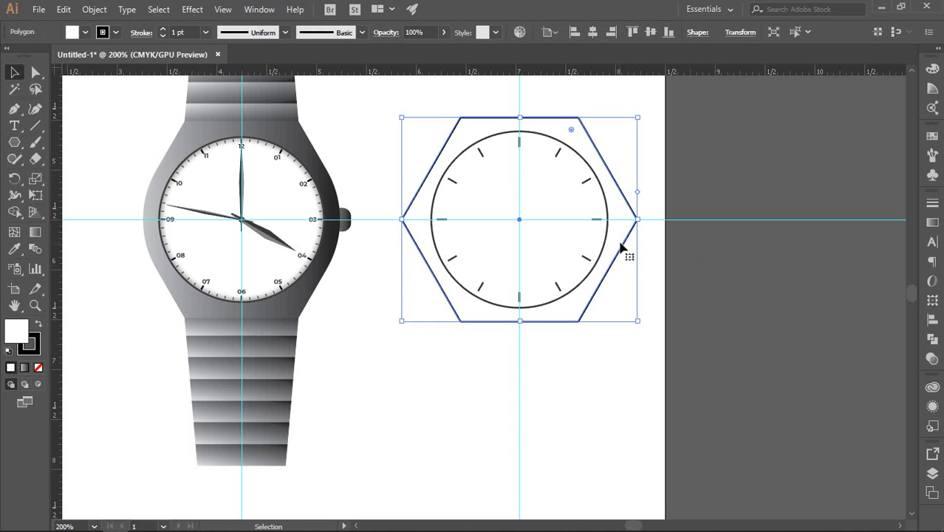
key("ctrl+shift+bracketright")
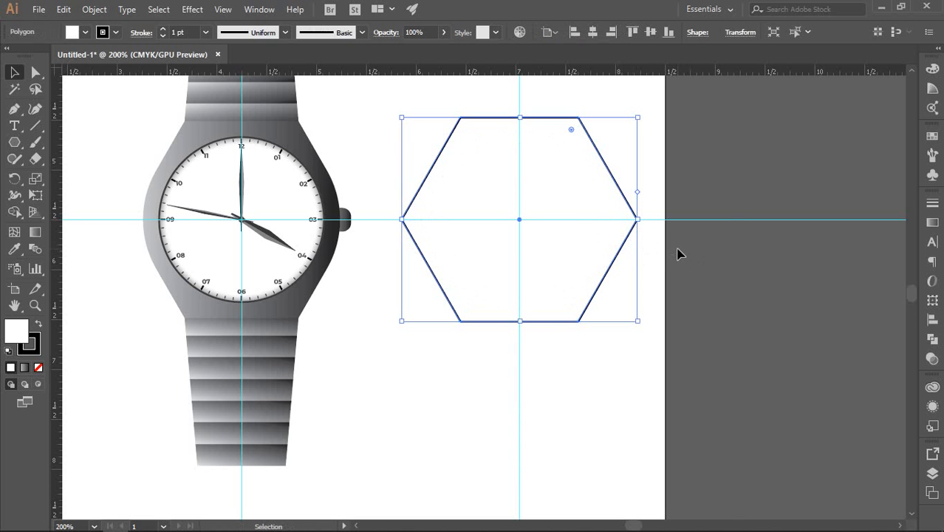
right_click(586, 224)
mouse_move(639, 442)
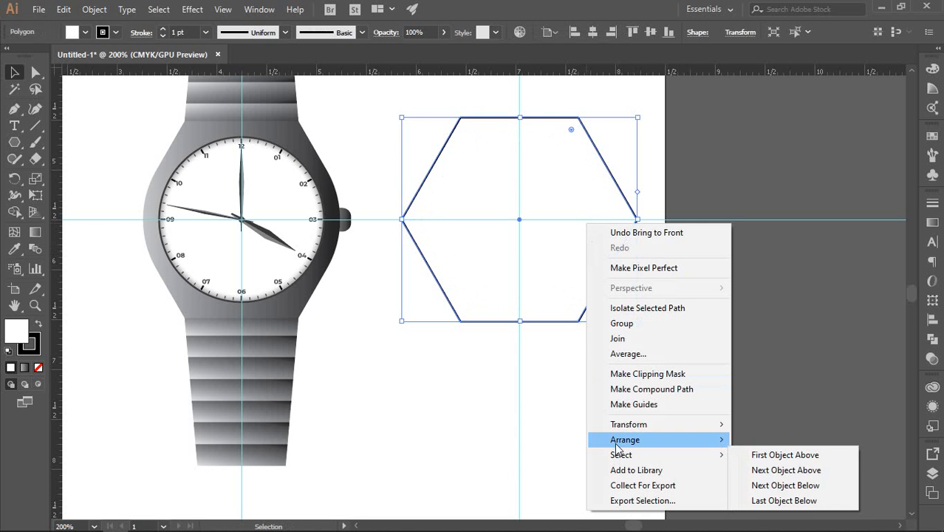
left_click(777, 484)
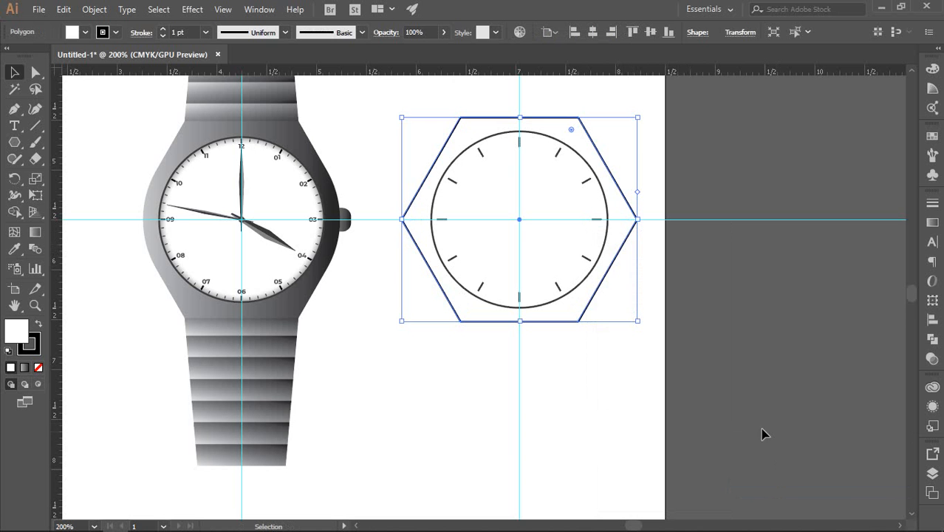
right_click(611, 264)
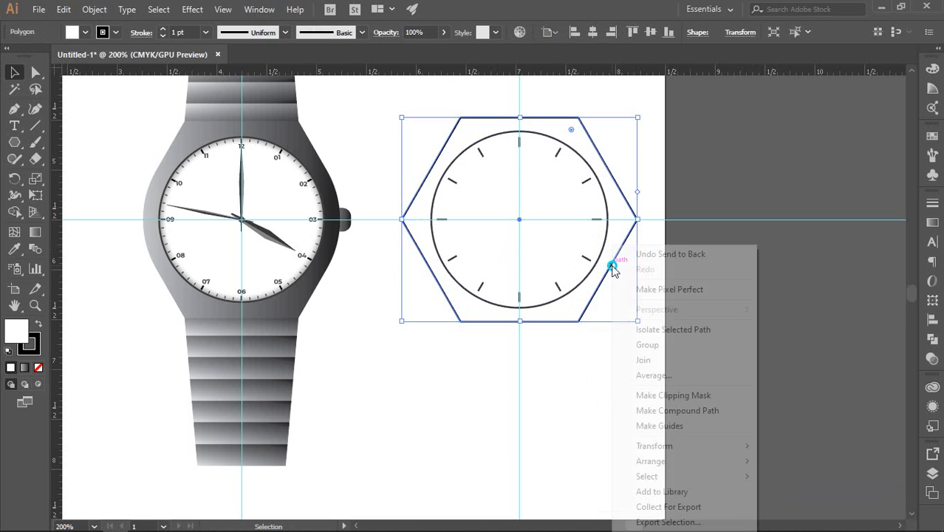
mouse_move(667, 461)
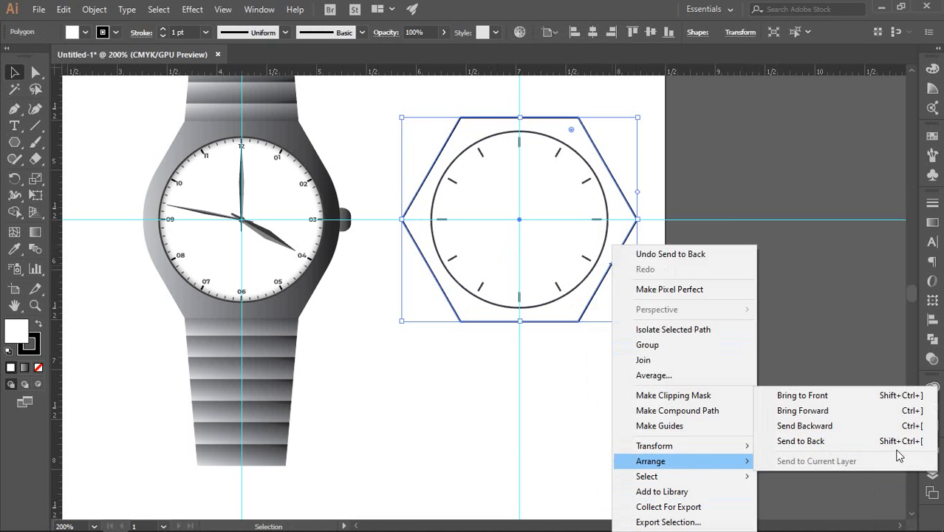
left_click(754, 169)
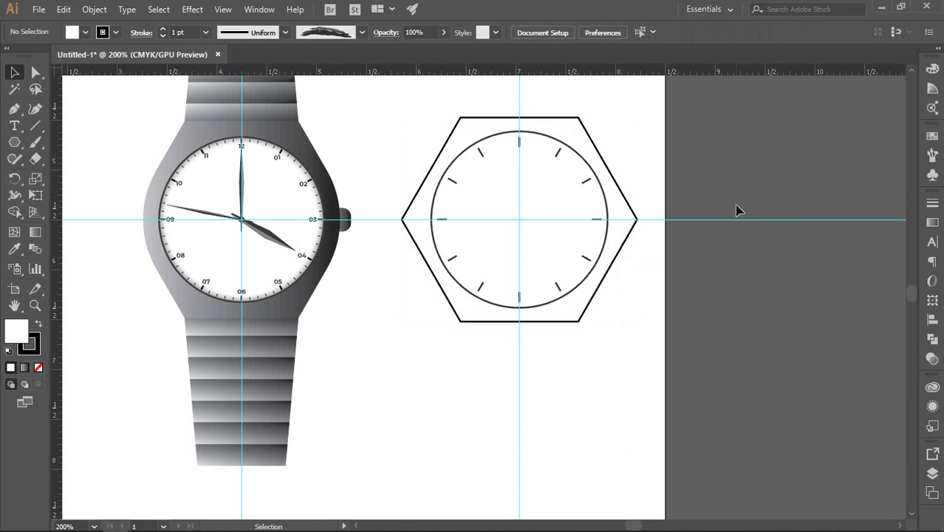
Step: Draw a small circle in the empty area of the artboard below the hexagon
left_click_drag(567, 314, 573, 332)
scroll(572, 311, "down", 1)
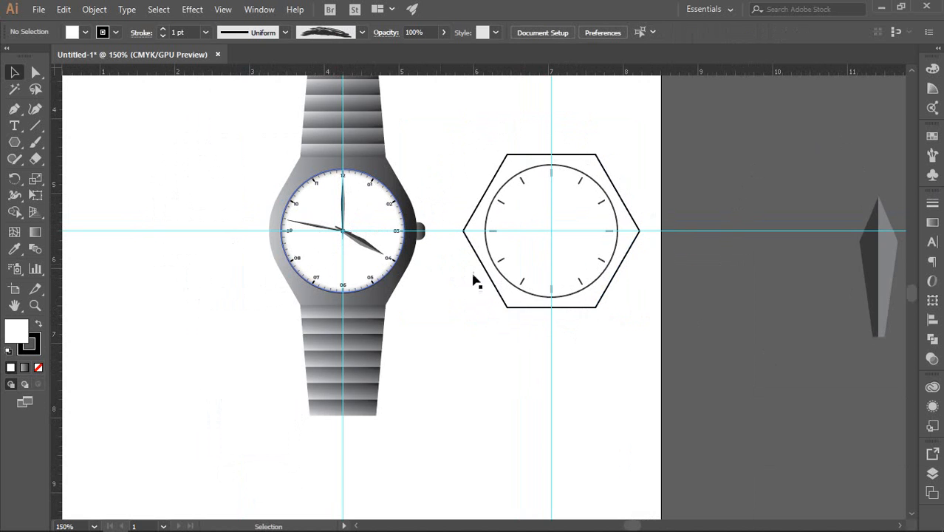
left_click_drag(626, 305, 526, 299)
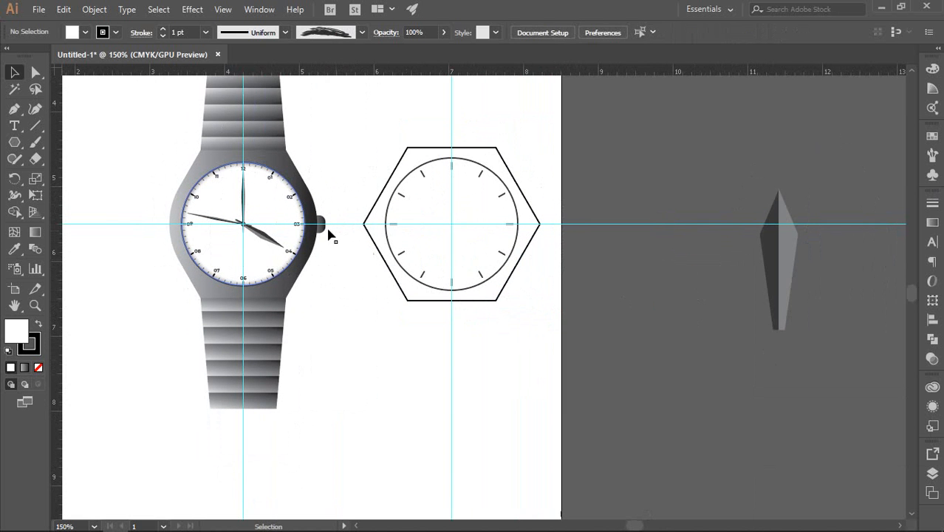
scroll(418, 181, "up", 1)
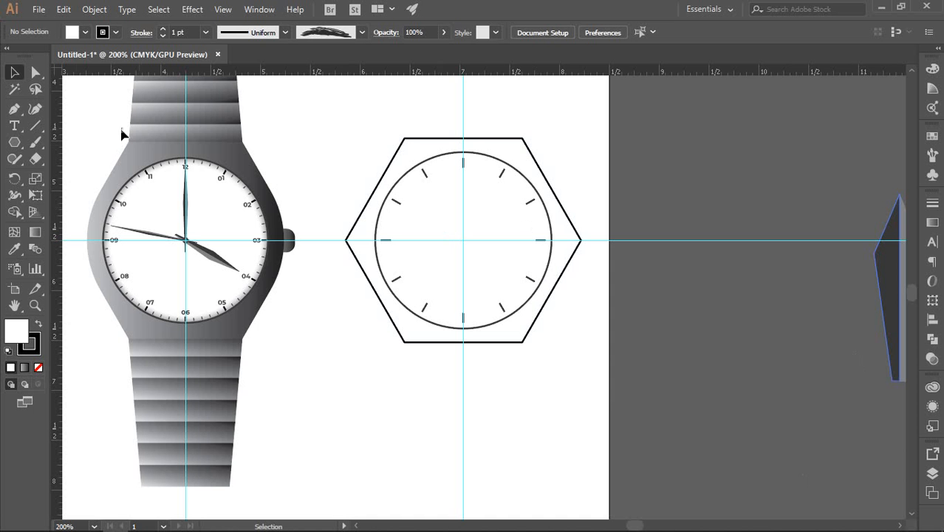
left_click(14, 158)
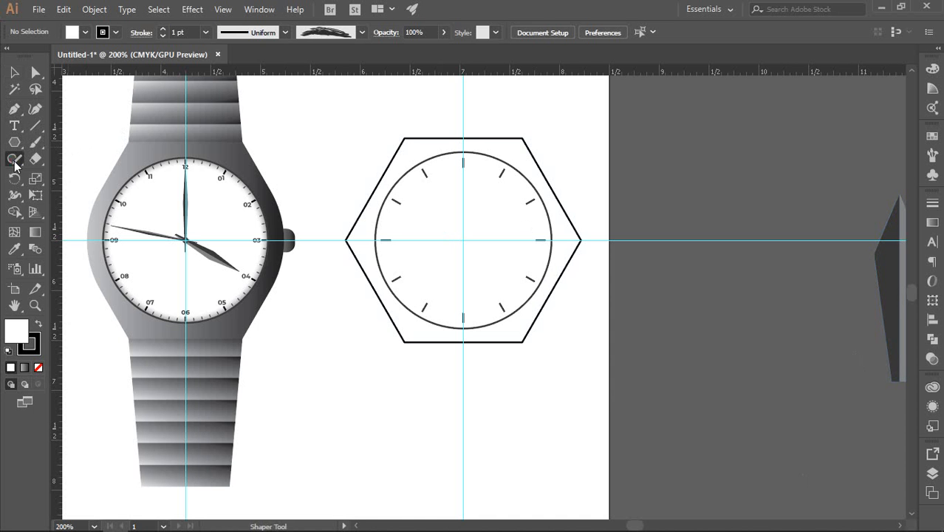
left_click(14, 142)
left_click(59, 174)
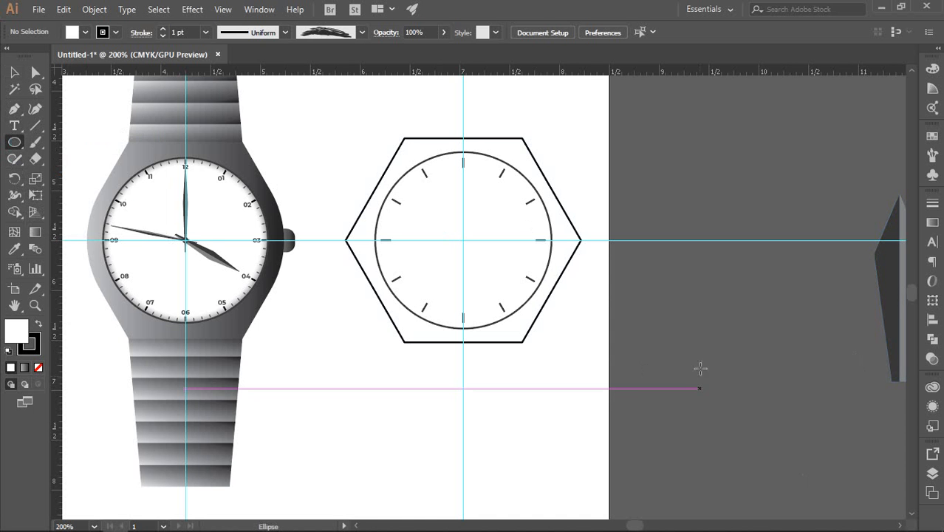
left_click_drag(700, 373, 658, 169)
left_click_drag(563, 279, 684, 234)
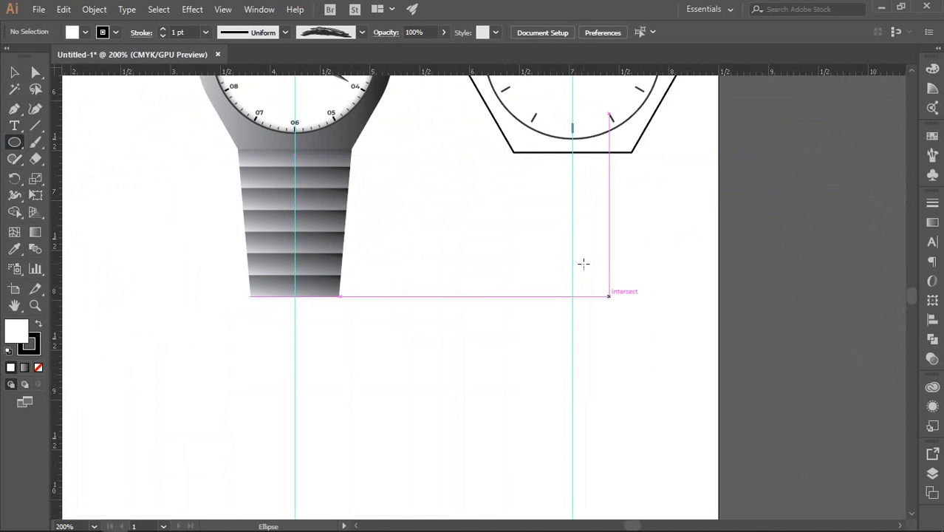
left_click_drag(484, 239, 582, 335)
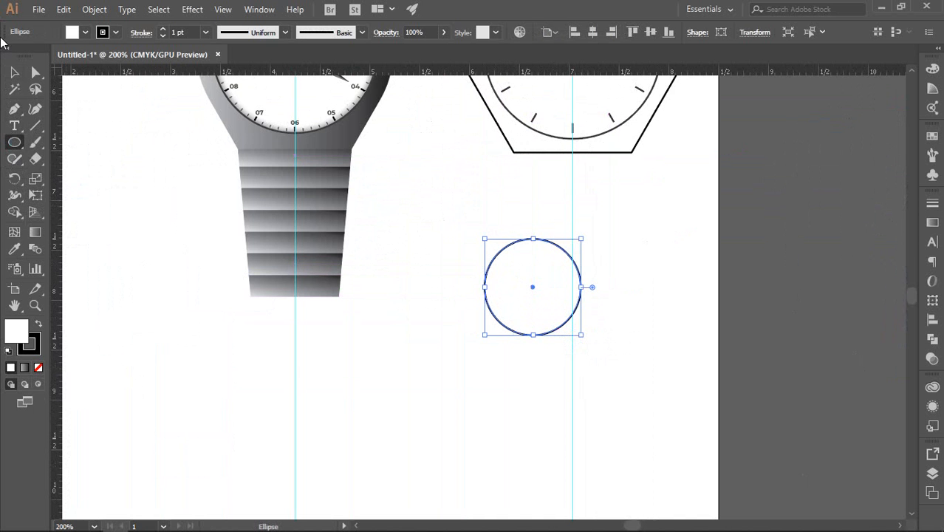
Step: Swap the small circle's fill and stroke for a black fill, remove its stroke, and deselect it
left_click(14, 73)
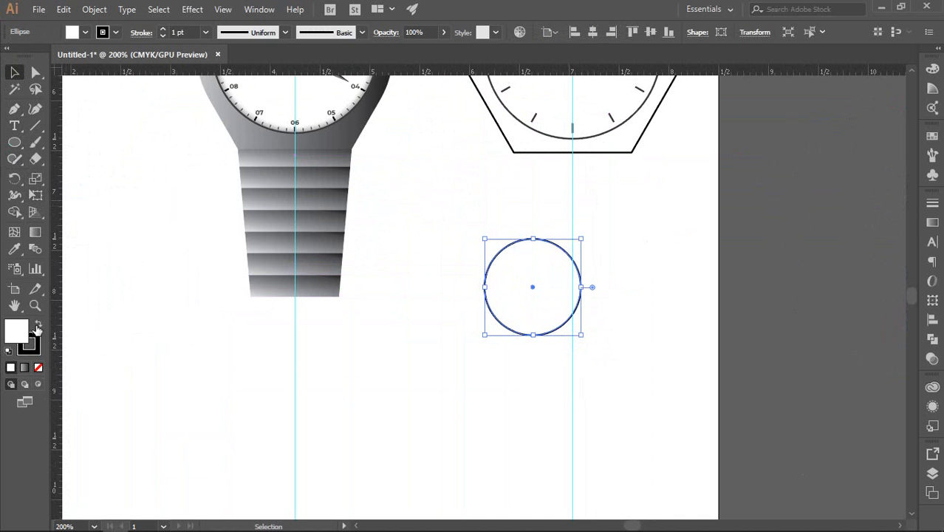
left_click(38, 324)
left_click(33, 348)
left_click(39, 367)
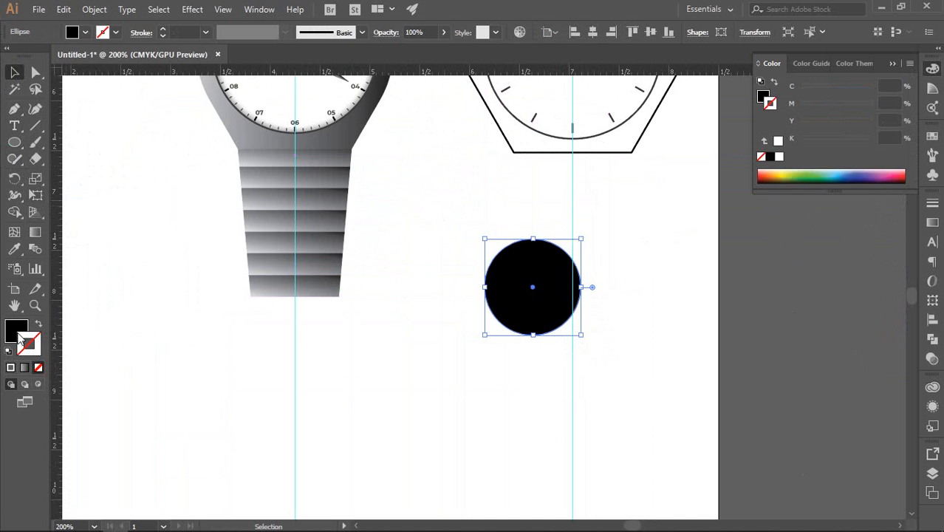
left_click(21, 328)
left_click(569, 377)
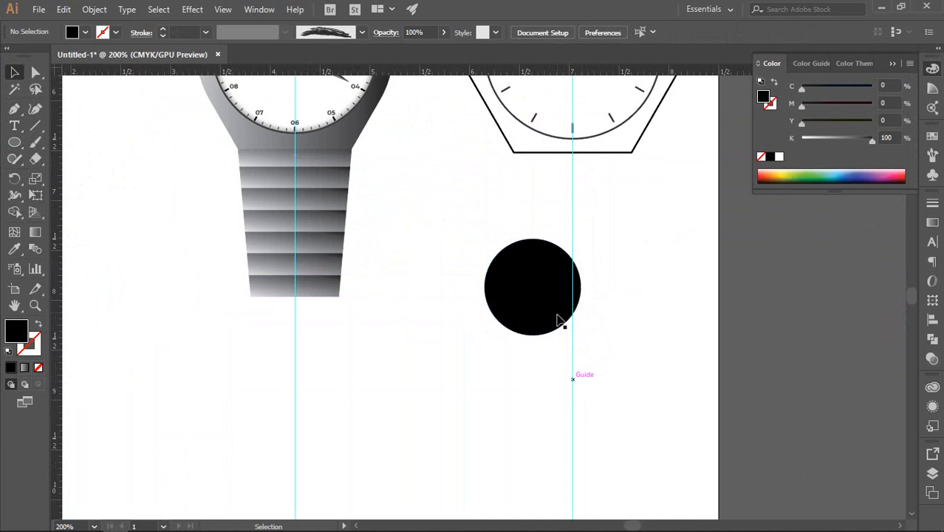
Step: Place a copy of the black circle overlapping its lower-left side, and undo the copy
key("a")
left_click(553, 301)
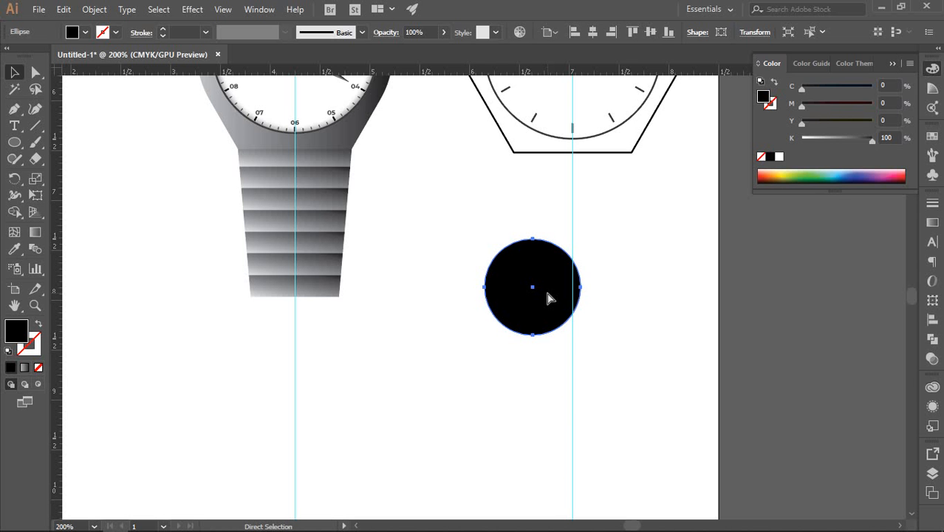
key("v")
scroll(550, 296, "up", 3)
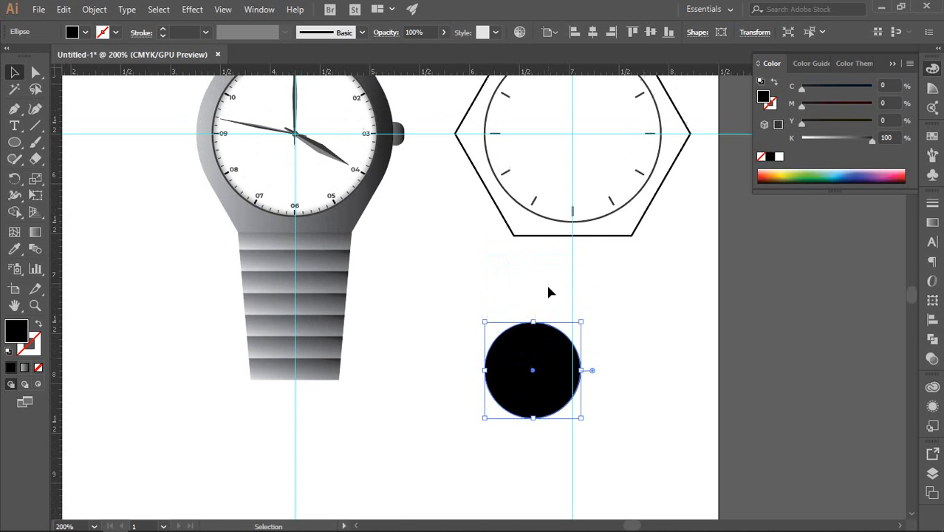
scroll(652, 295, "down", 1)
left_click(652, 296)
left_click_drag(535, 338, 480, 373)
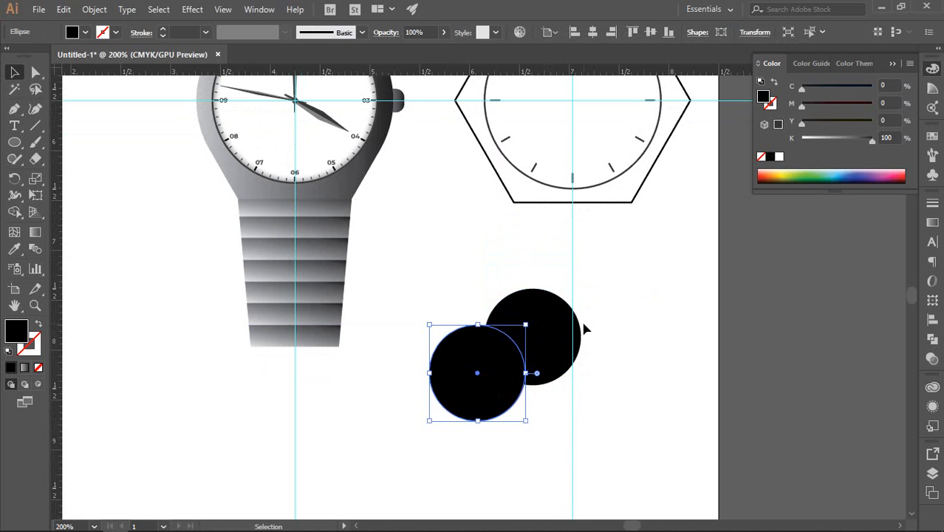
key("ctrl+z")
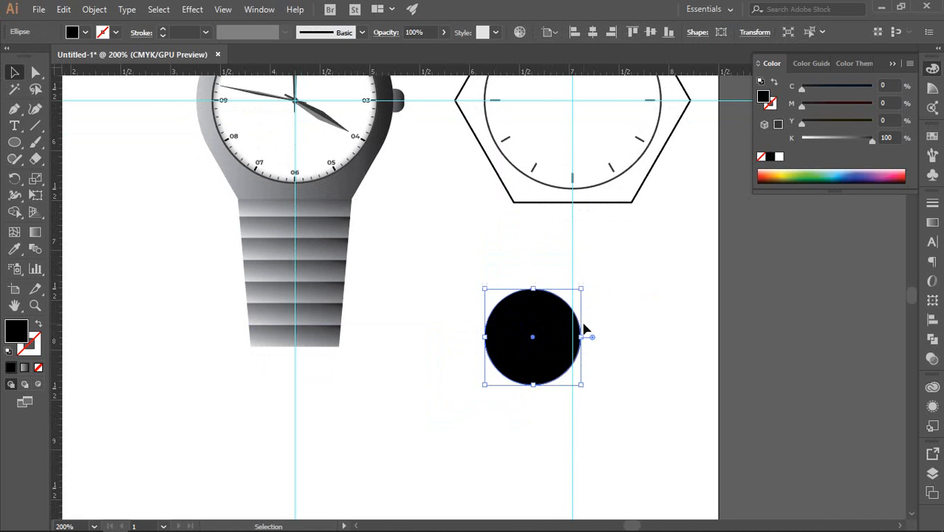
scroll(687, 288, "up", 3)
left_click(684, 198)
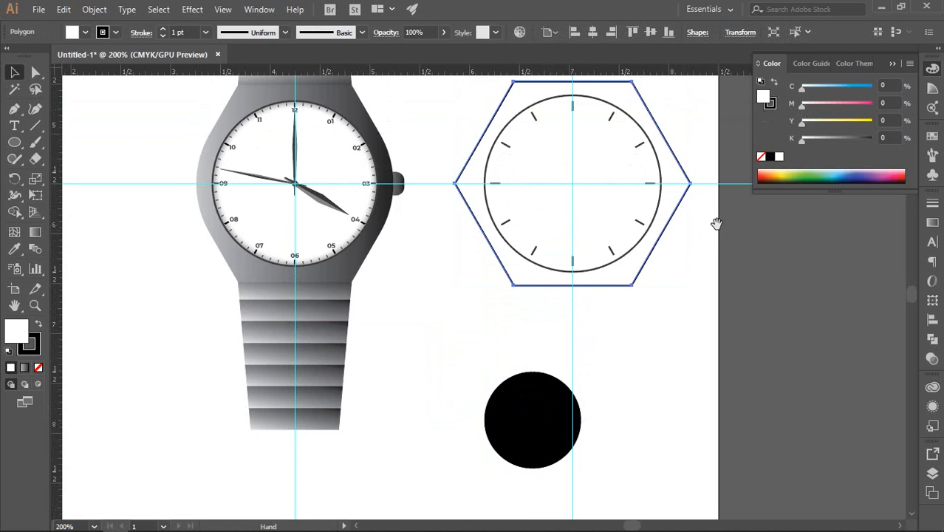
scroll(480, 185, "up", 3)
scroll(480, 185, "right", 2)
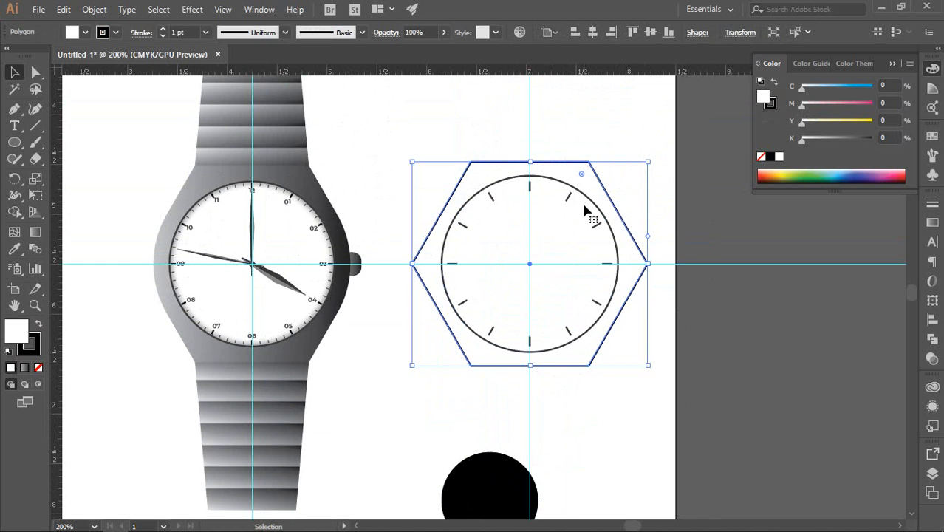
scroll(655, 350, "down", 3)
left_click(655, 351)
Step: Try a copy of the black circle to its upper right, delete that copy, and select and deselect the original circle
left_click_drag(459, 422, 653, 377)
key("Delete")
left_click_drag(442, 358, 508, 444)
key("a")
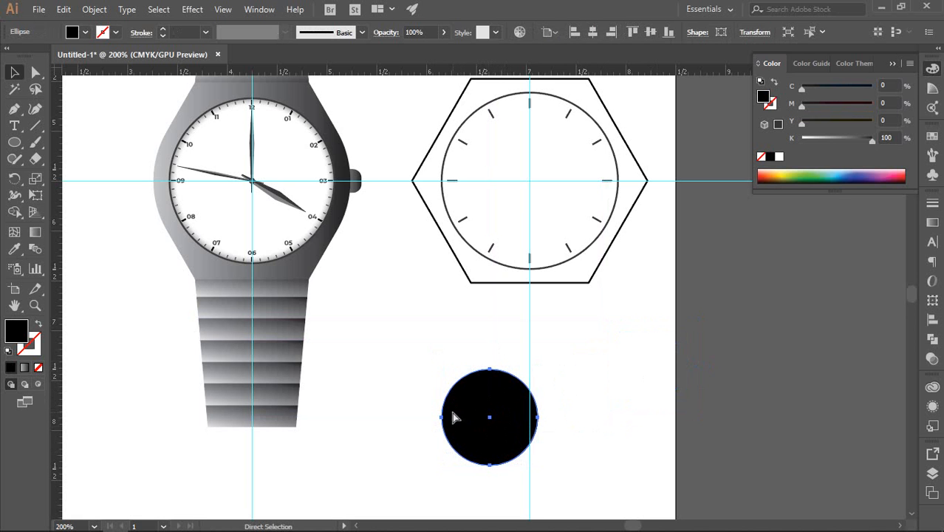
left_click(584, 368)
key("v")
Step: Place two copies of the black circle to its upper right and delete all three circles
left_click_drag(538, 417, 689, 369)
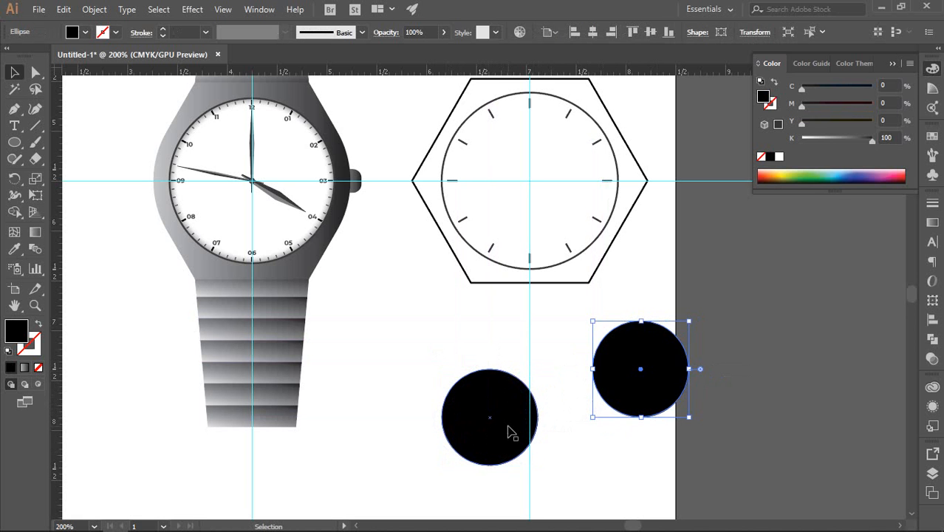
left_click_drag(537, 418, 612, 324)
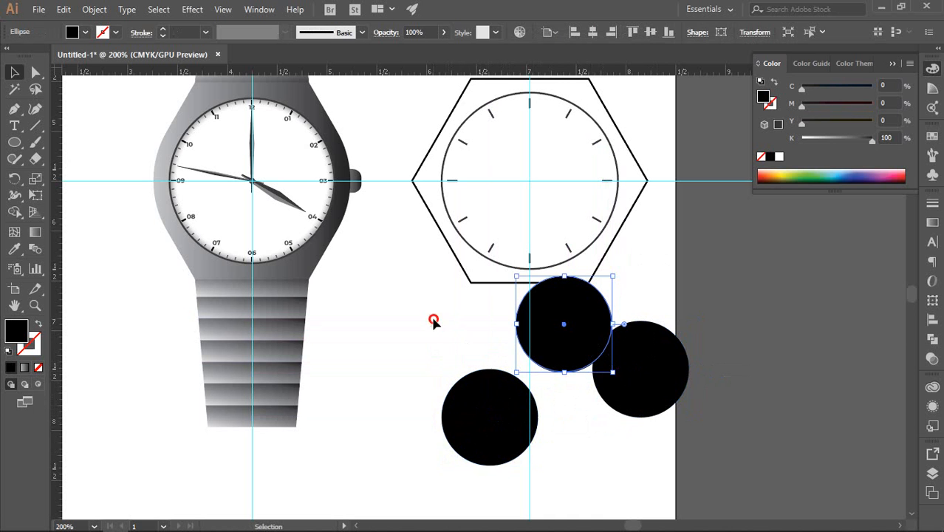
left_click_drag(432, 321, 685, 441)
key("Delete")
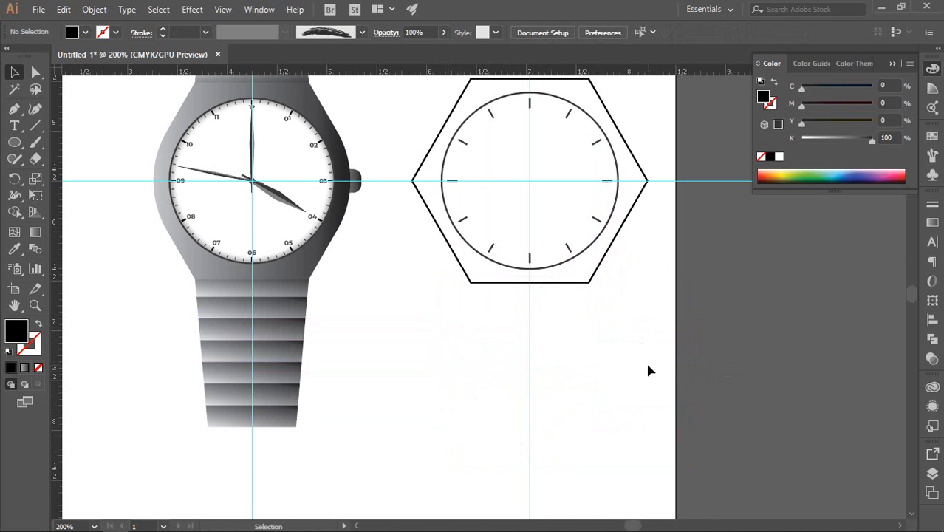
Step: Switch to the Google Meet call in Chrome
scroll(609, 348, "up", 2)
scroll(609, 348, "left", 1)
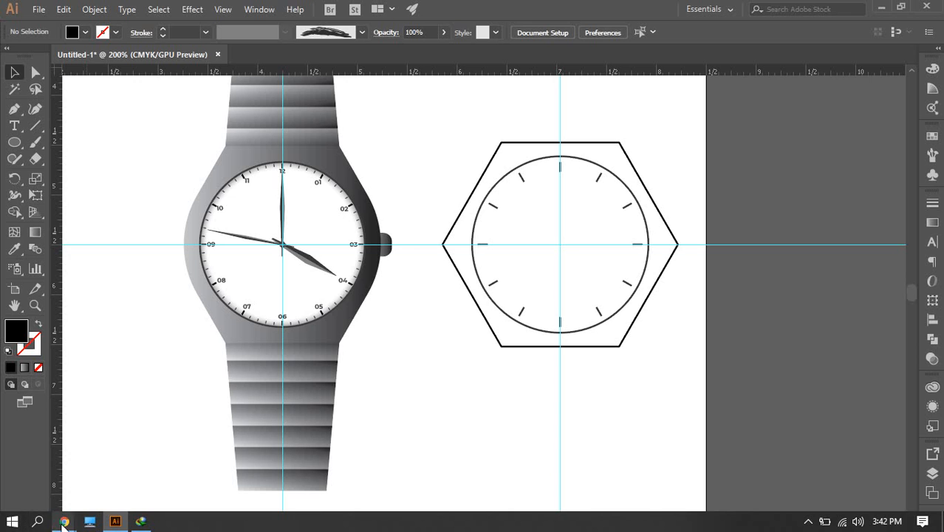
mouse_move(65, 526)
left_click(58, 480)
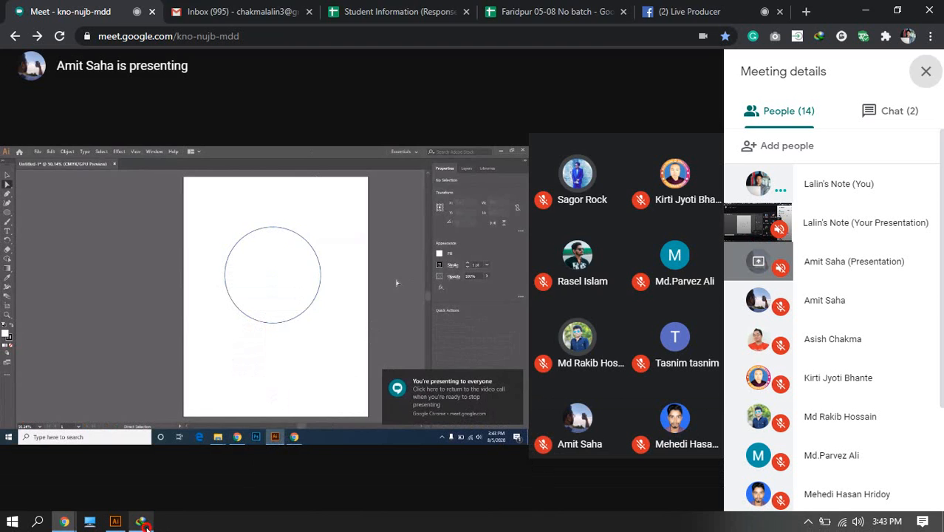
Step: Move AdobeIllustrator21_HD_win64.zip from the Compressed downloads folder into the SOFTWARE folder on New Volume (D:)
left_click(485, 316)
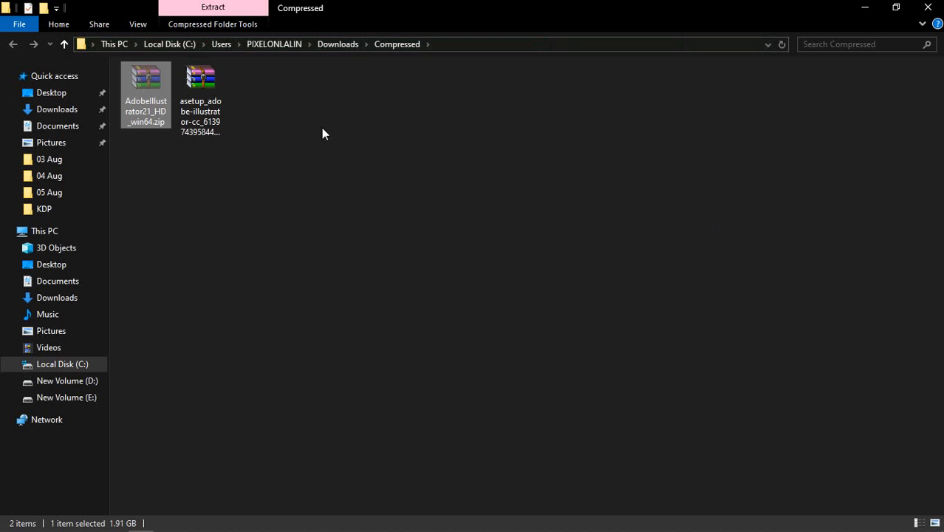
left_click(119, 42)
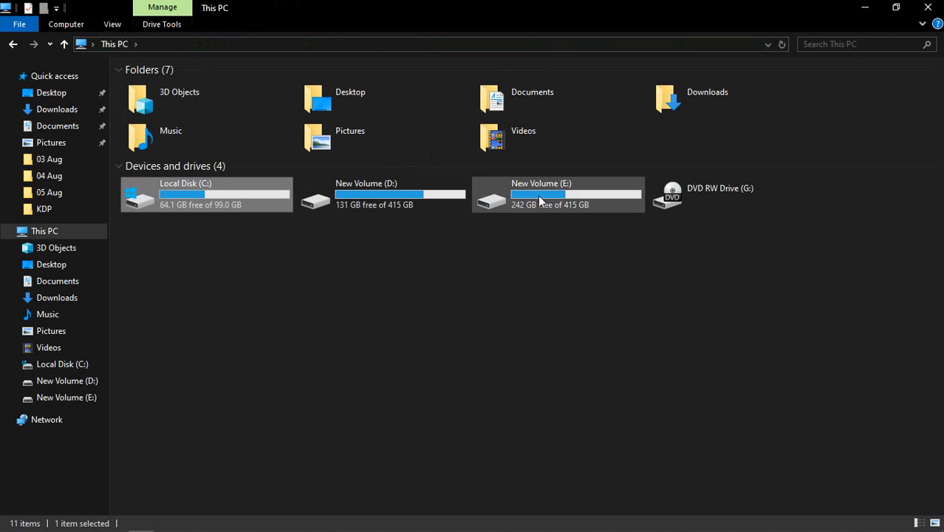
double_click(391, 185)
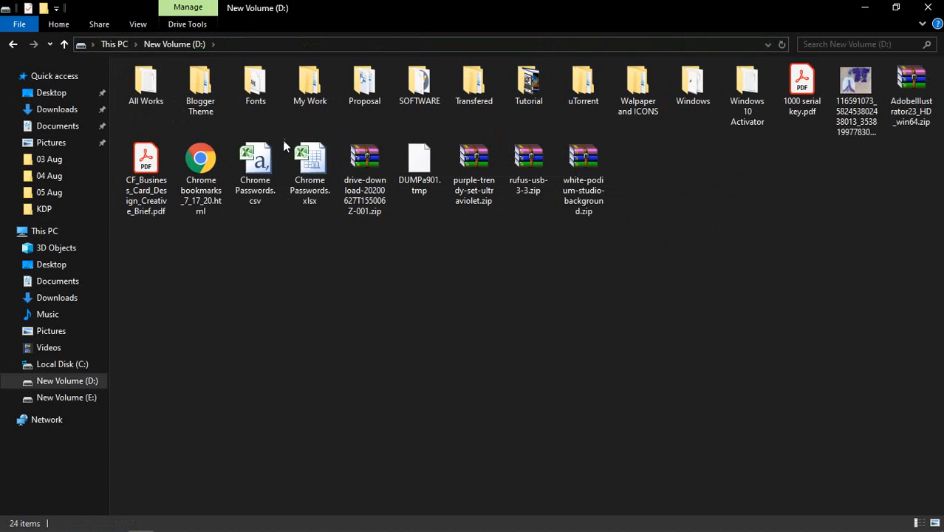
double_click(417, 87)
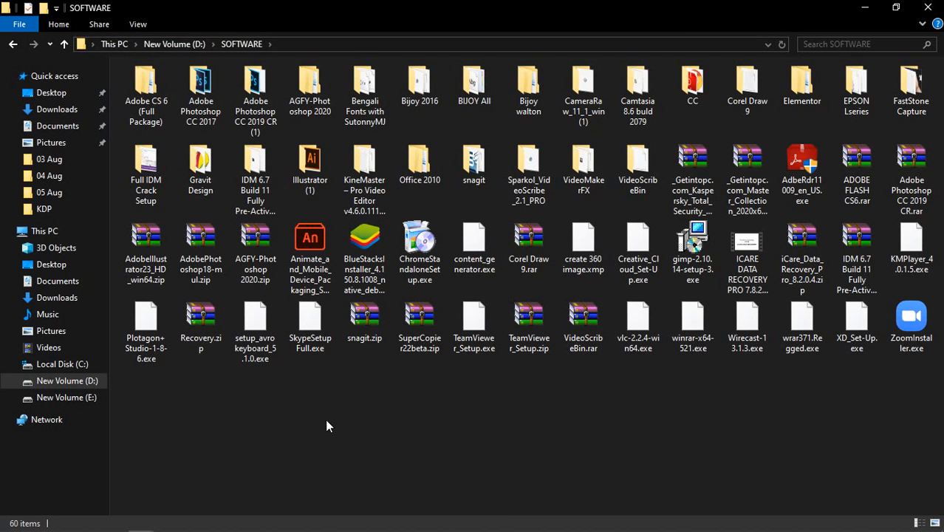
key("ctrl+v")
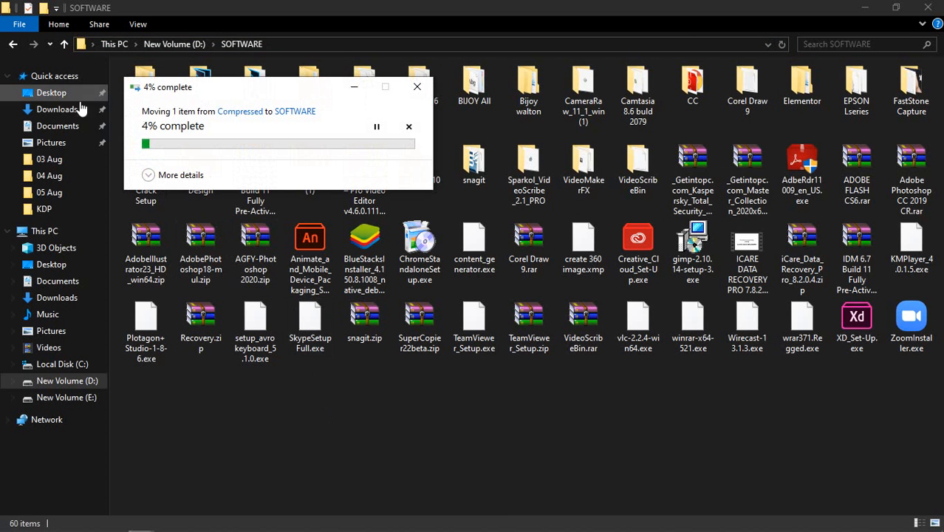
Step: Switch back to the Google Meet call in Chrome and stop sharing the screen
mouse_move(62, 522)
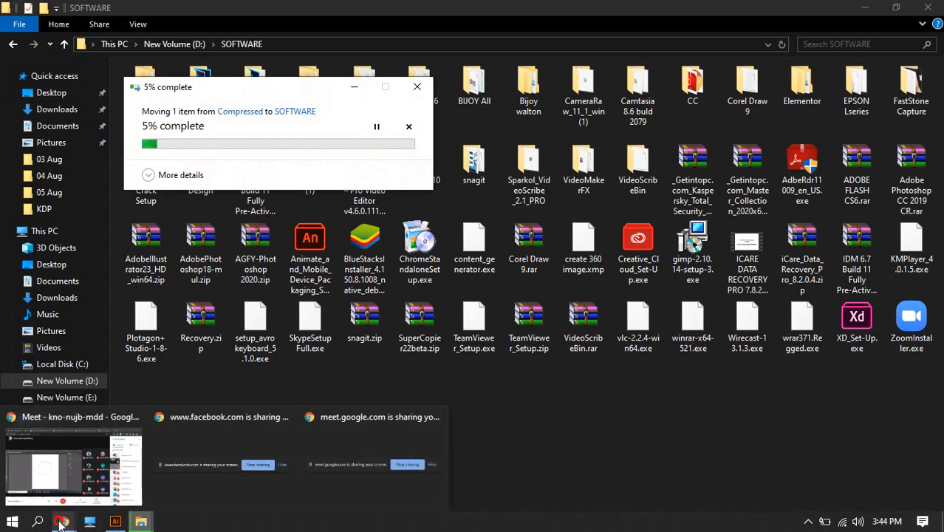
left_click(73, 469)
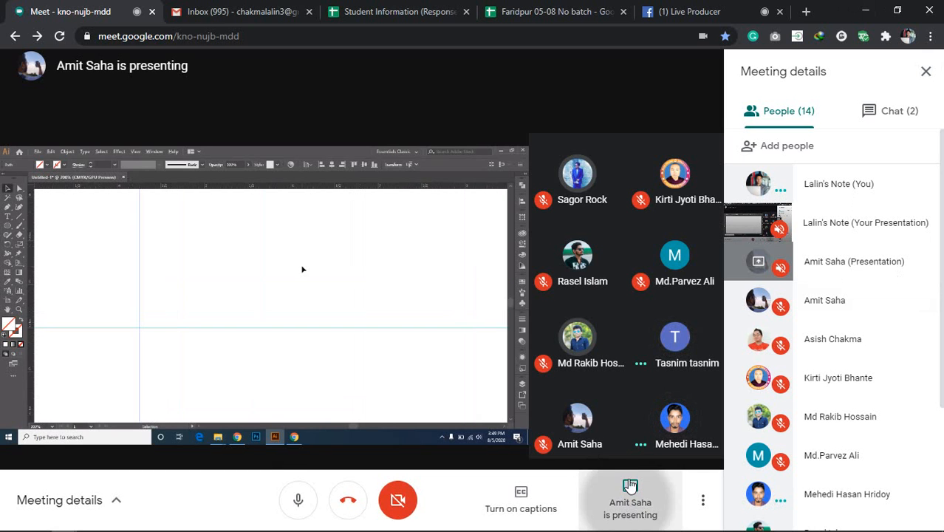
left_click(630, 486)
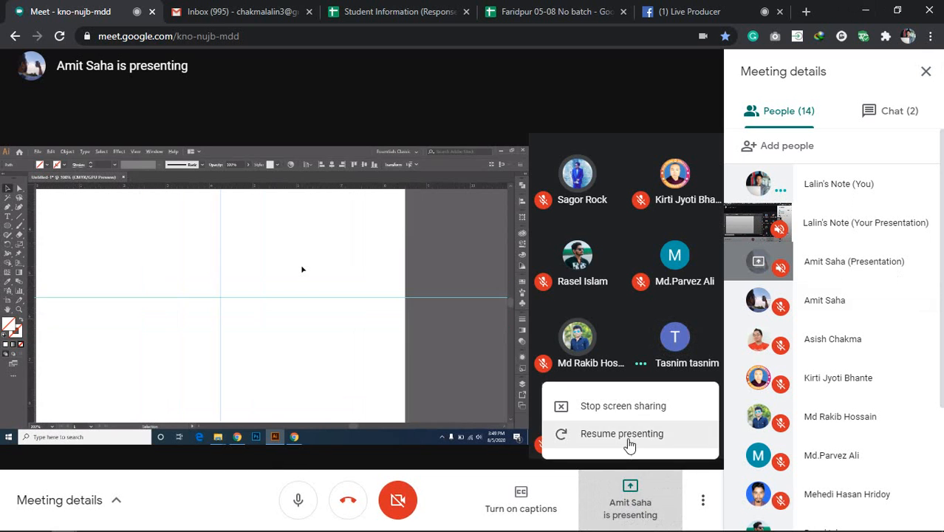
left_click(605, 405)
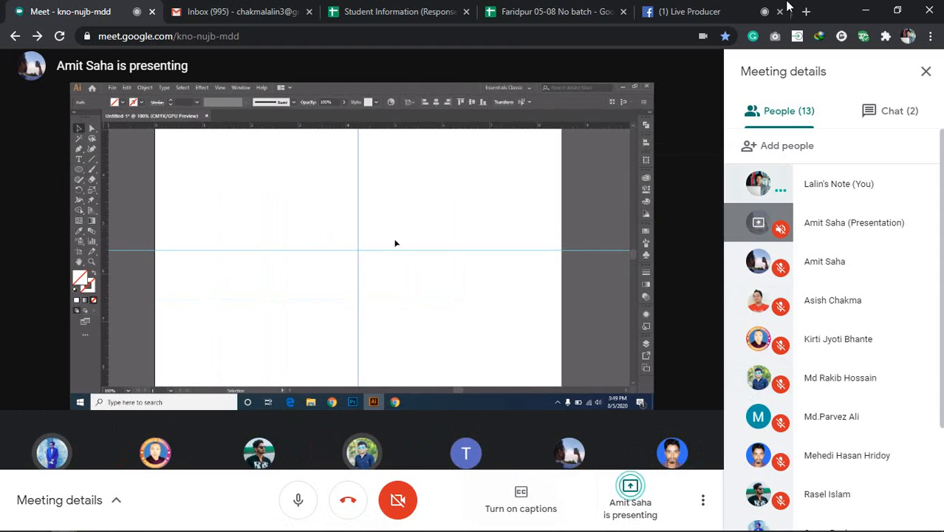
Step: Check the Facebook Live Producer page and return to the Google Meet call
mouse_move(444, 527)
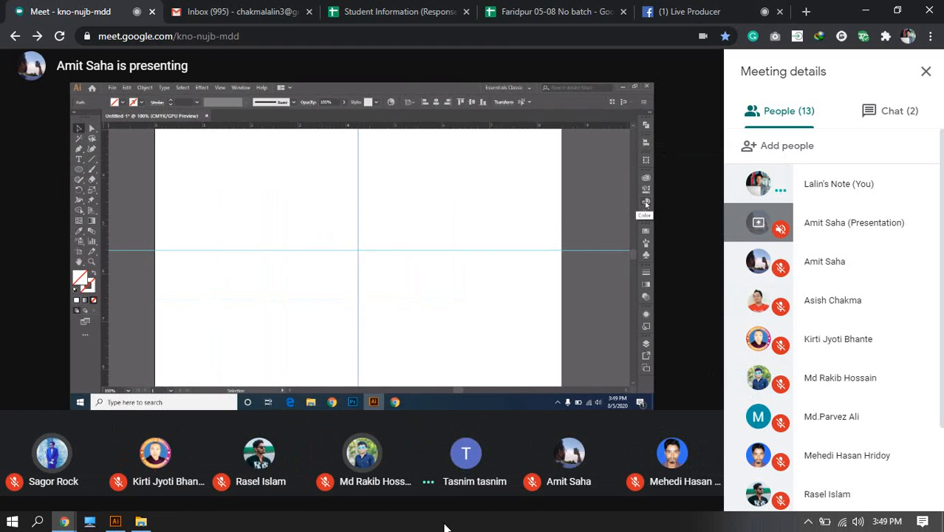
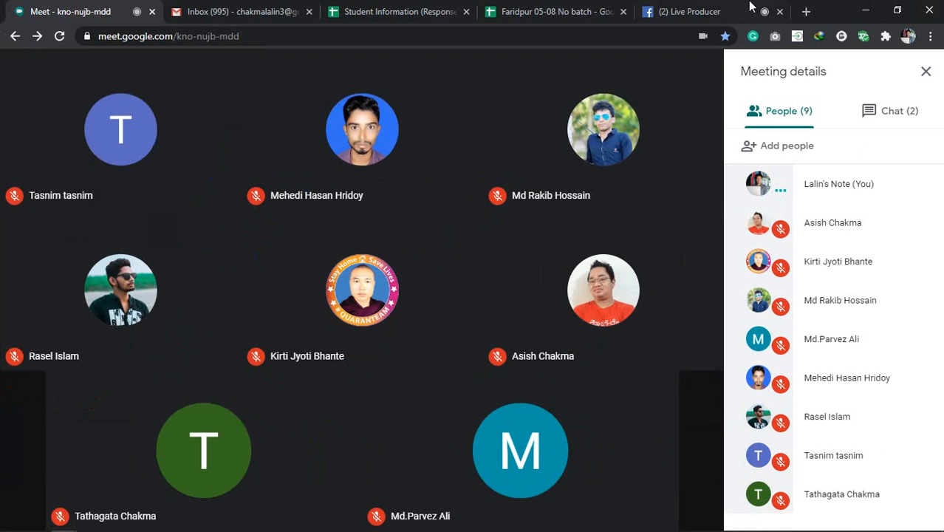
left_click(672, 9)
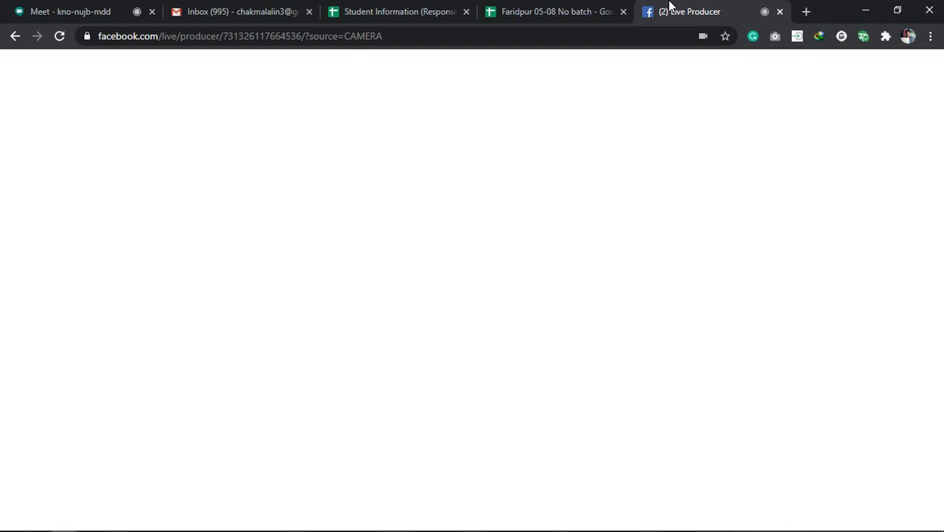
key("ctrl+1")
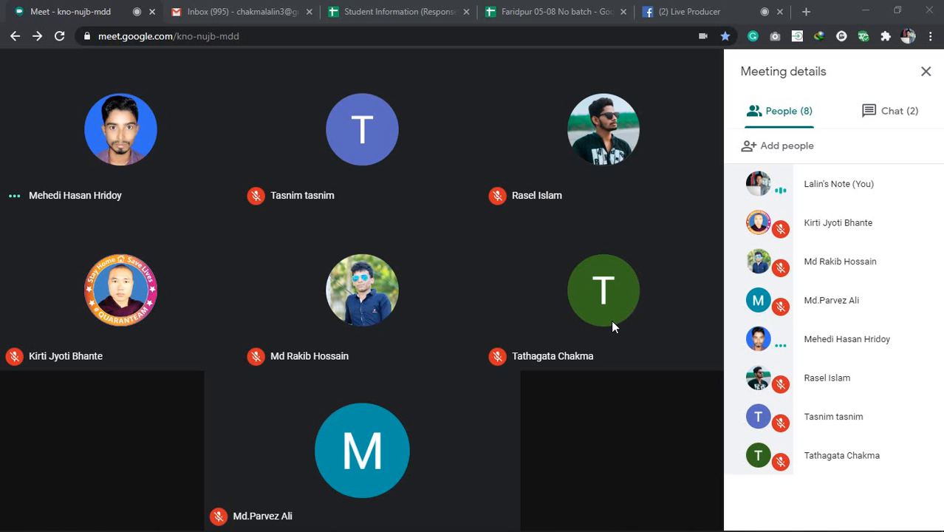
Step: Review the meeting's chat messages and participant list, and close the meeting details
left_click(886, 113)
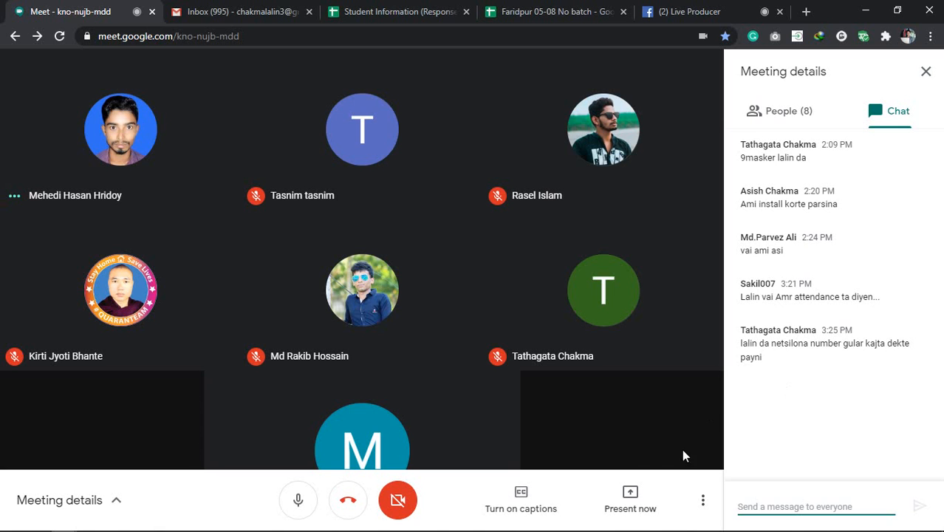
left_click(783, 112)
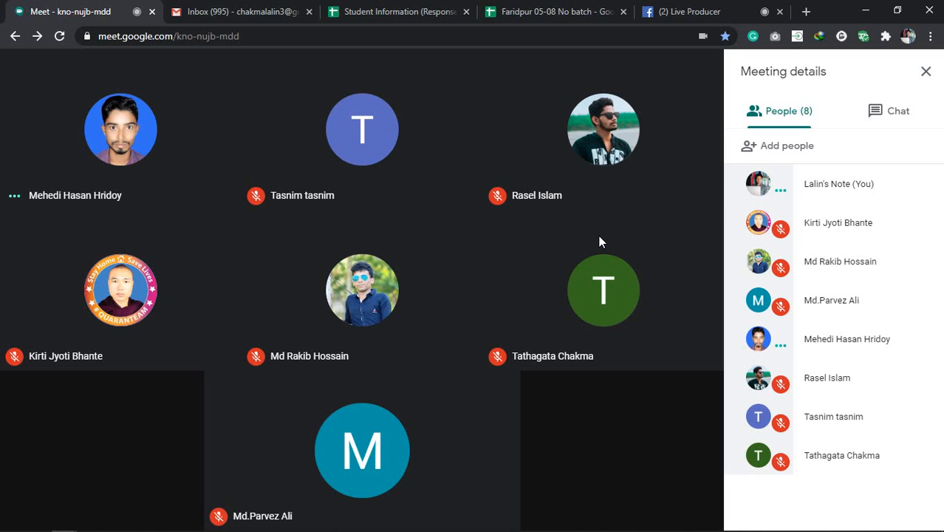
left_click(926, 71)
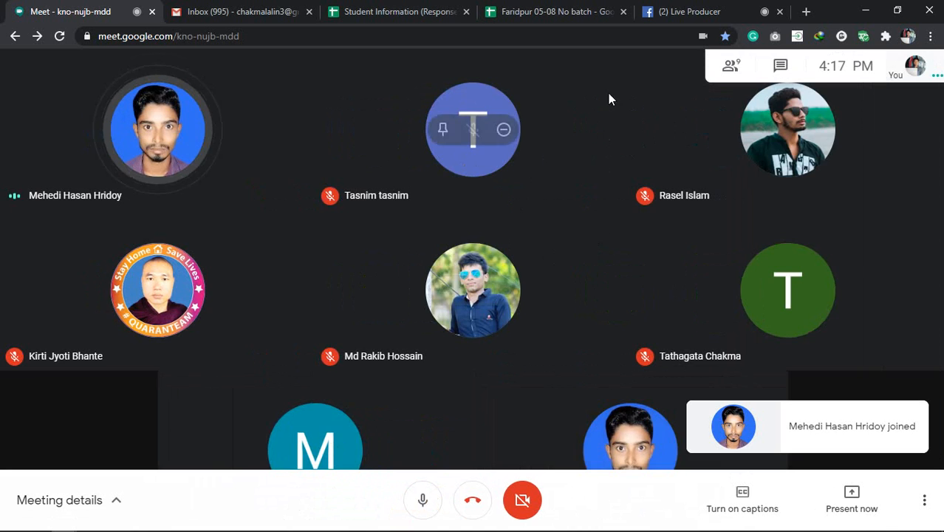